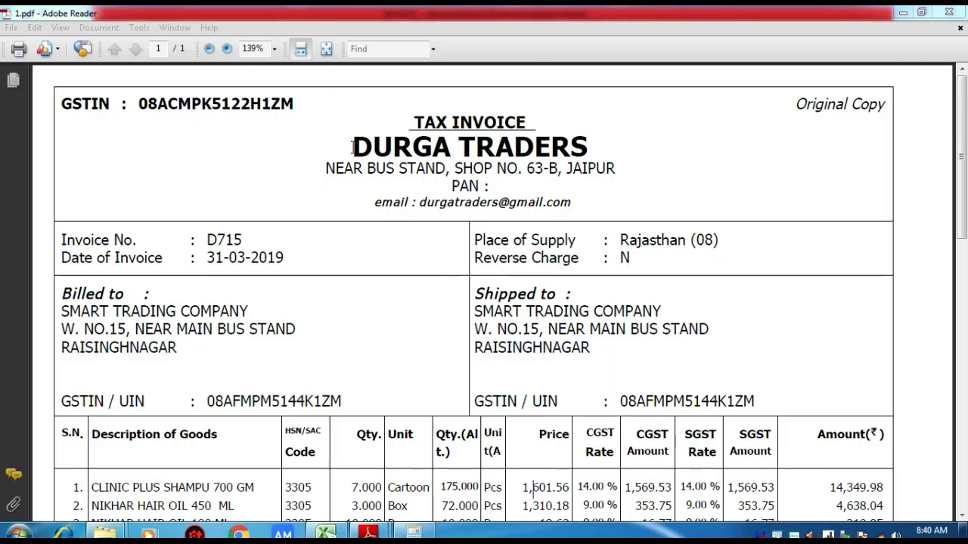
{"action": "left_click_drag", "start_coordinate": [351, 143], "coordinate": [586, 149]}
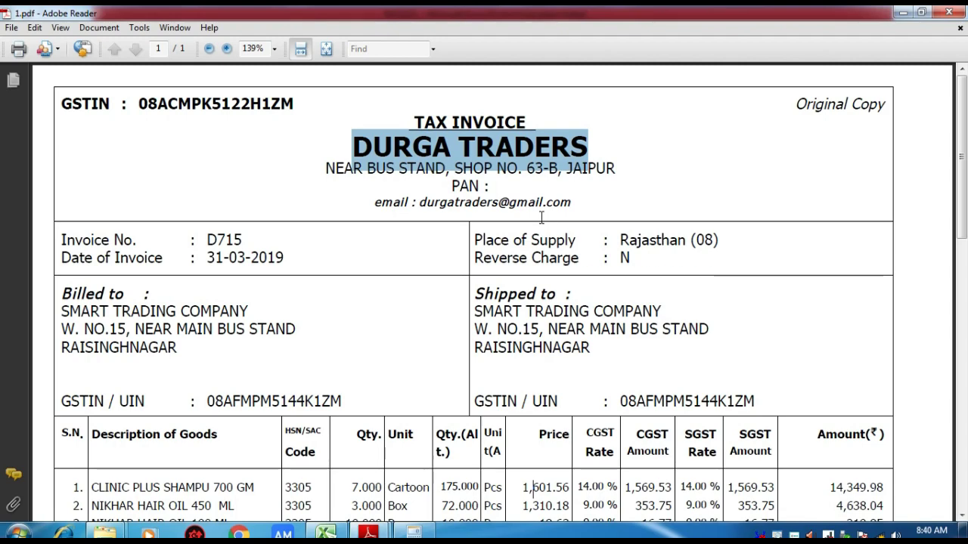
{"action": "left_click", "coordinate": [480, 152]}
{"action": "left_click_drag", "start_coordinate": [353, 148], "coordinate": [588, 151]}
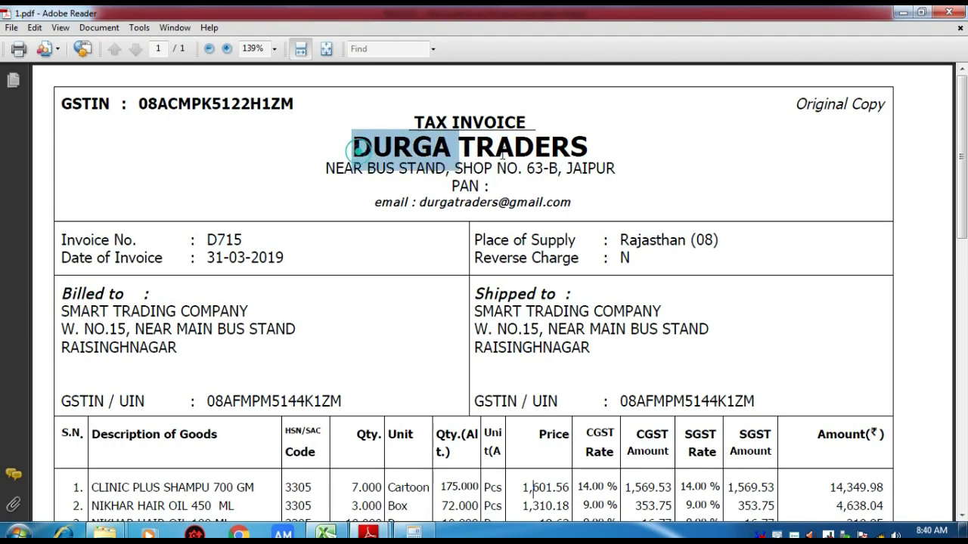
{"action": "left_click_drag", "start_coordinate": [63, 312], "coordinate": [250, 311]}
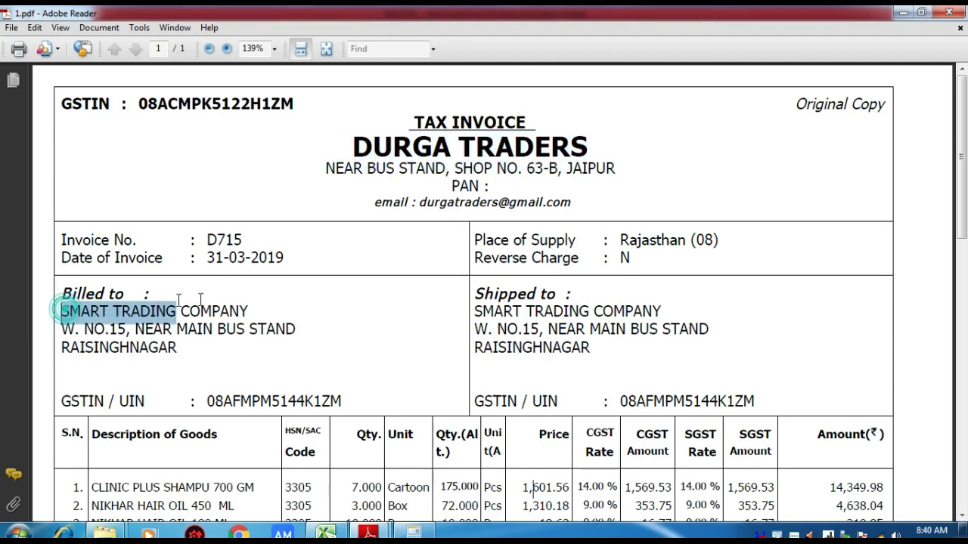
{"action": "scroll", "coordinate": [287, 428], "scroll_direction": "down", "scroll_amount": 3}
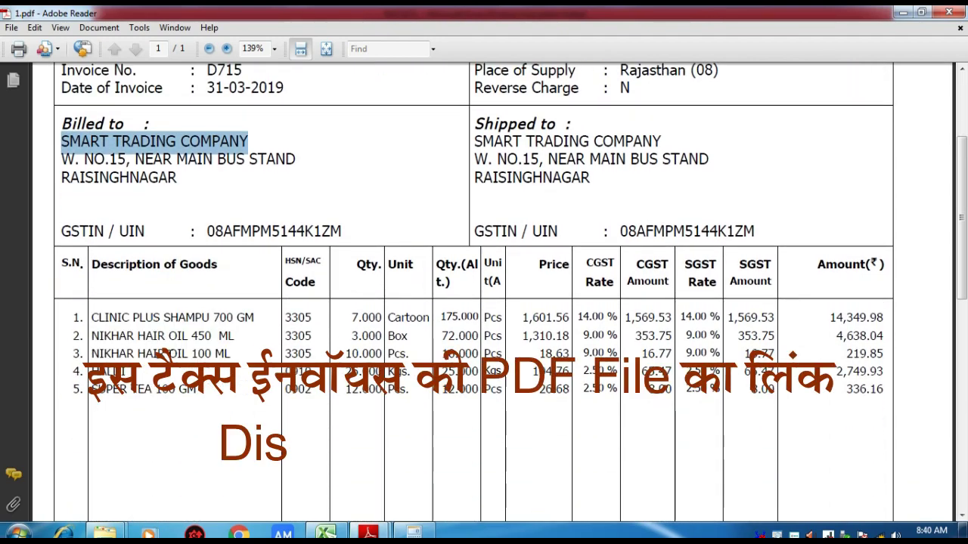
{"action": "left_click_drag", "start_coordinate": [139, 319], "coordinate": [146, 318]}
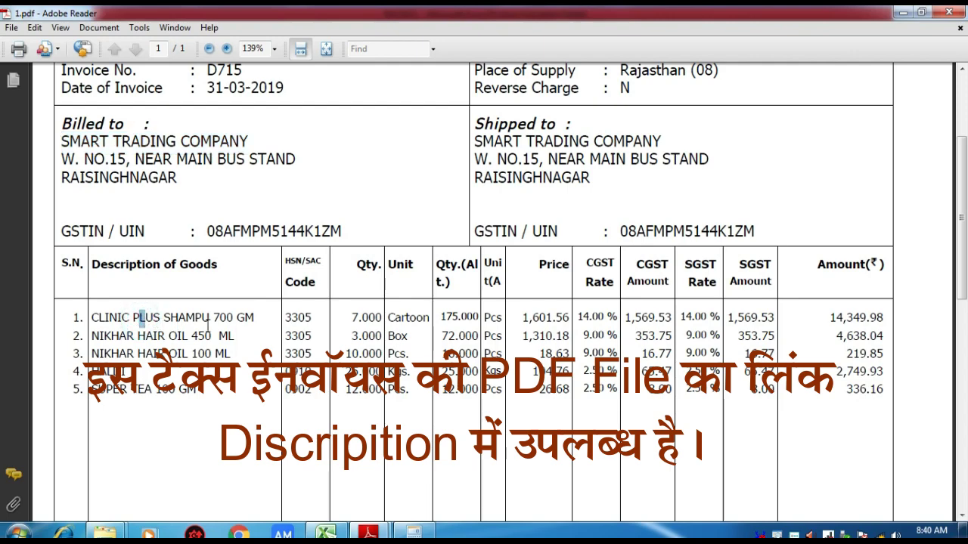
{"action": "double_click", "coordinate": [297, 318]}
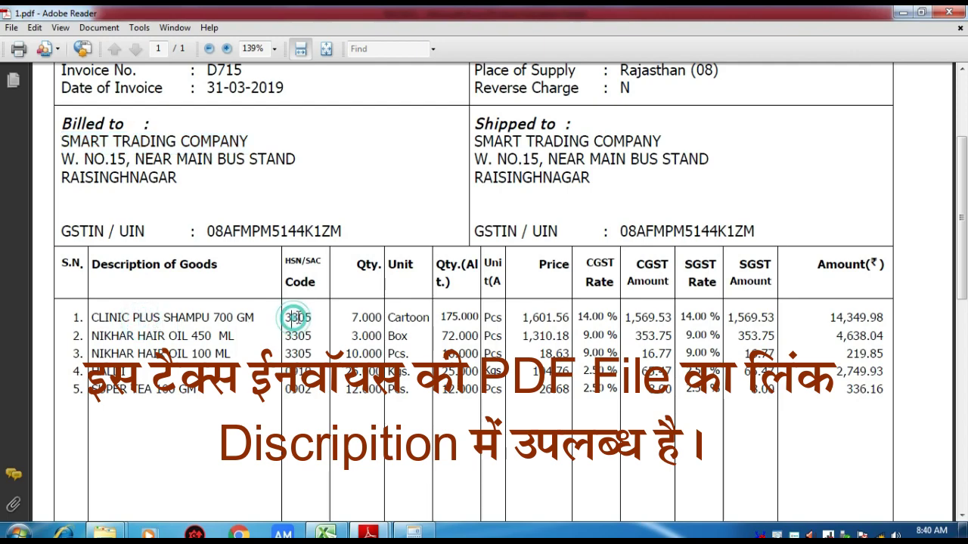
{"action": "left_click", "coordinate": [364, 321]}
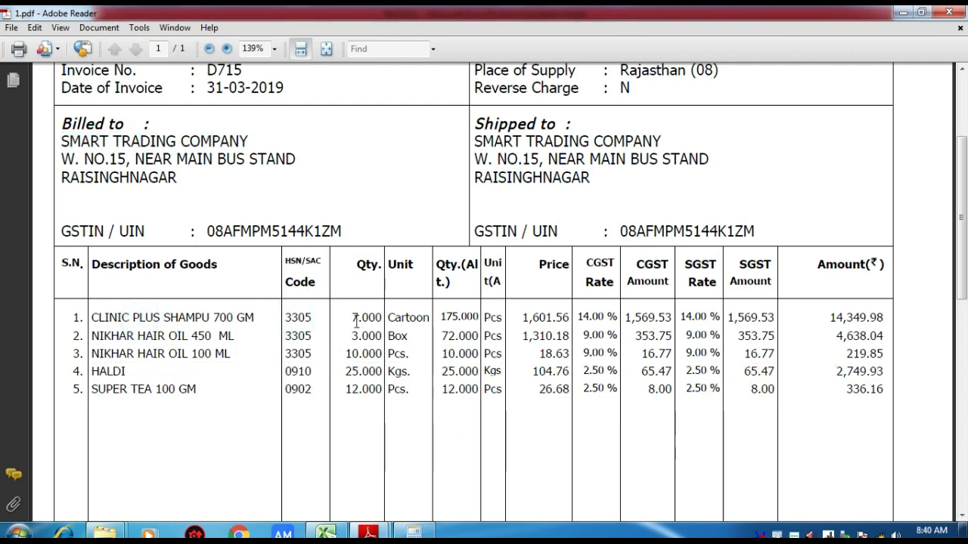
{"action": "left_click_drag", "start_coordinate": [352, 317], "coordinate": [430, 320]}
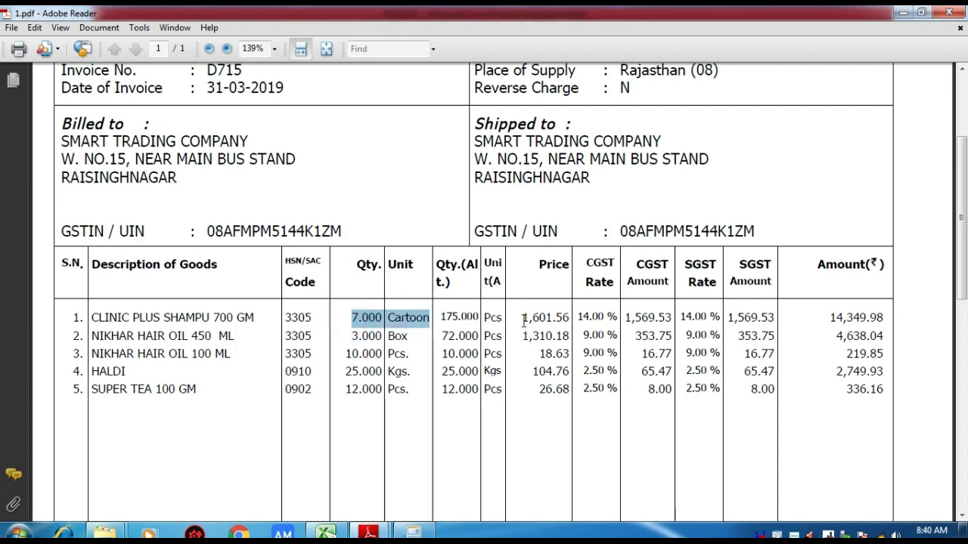
{"action": "left_click_drag", "start_coordinate": [522, 318], "coordinate": [647, 318]}
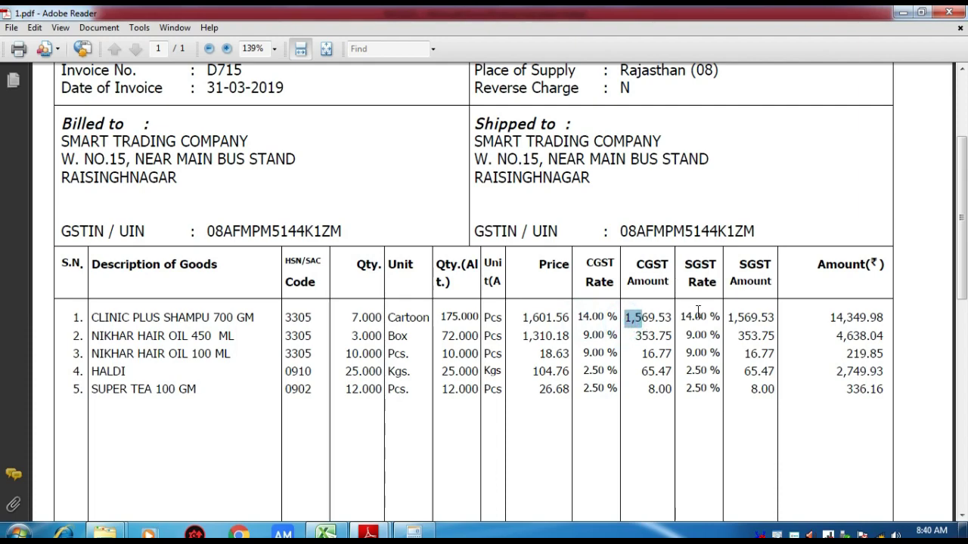
{"action": "left_click", "coordinate": [697, 318]}
{"action": "left_click_drag", "start_coordinate": [733, 317], "coordinate": [744, 317]}
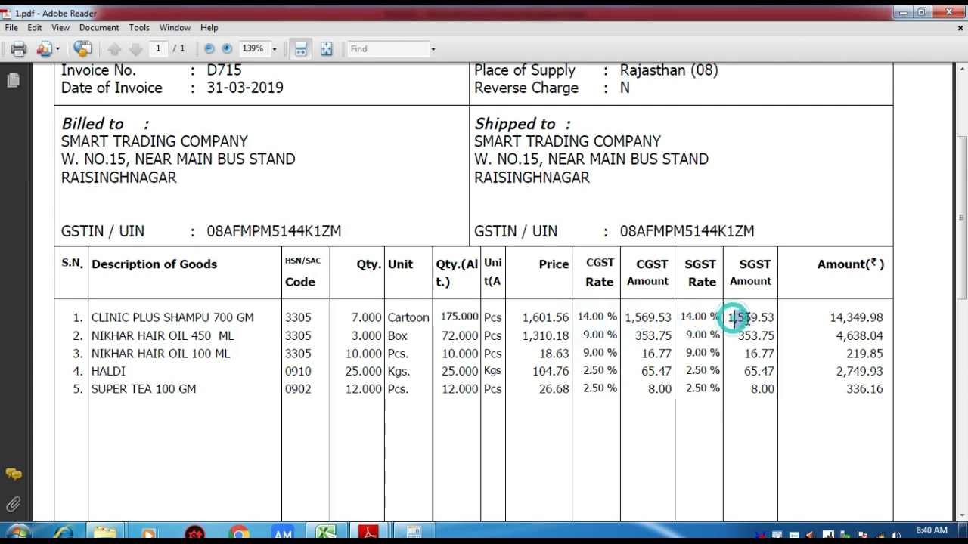
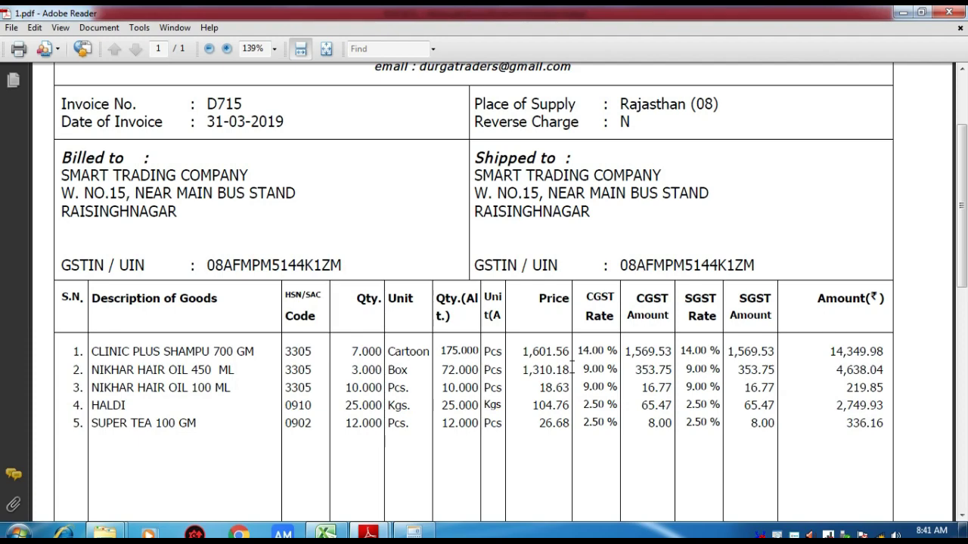
Step: Review the first item's price of 1,601.56 on the 1.pdf bill
{"action": "scroll", "coordinate": [367, 351], "scroll_direction": "up", "scroll_amount": 2}
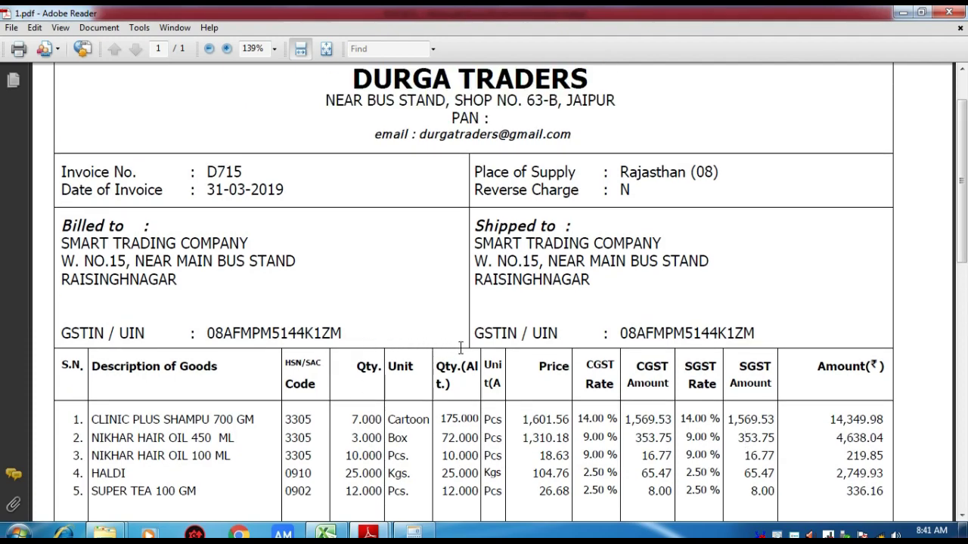
{"action": "scroll", "coordinate": [461, 347], "scroll_direction": "down", "scroll_amount": 3}
{"action": "scroll", "coordinate": [461, 347], "scroll_direction": "down", "scroll_amount": 1}
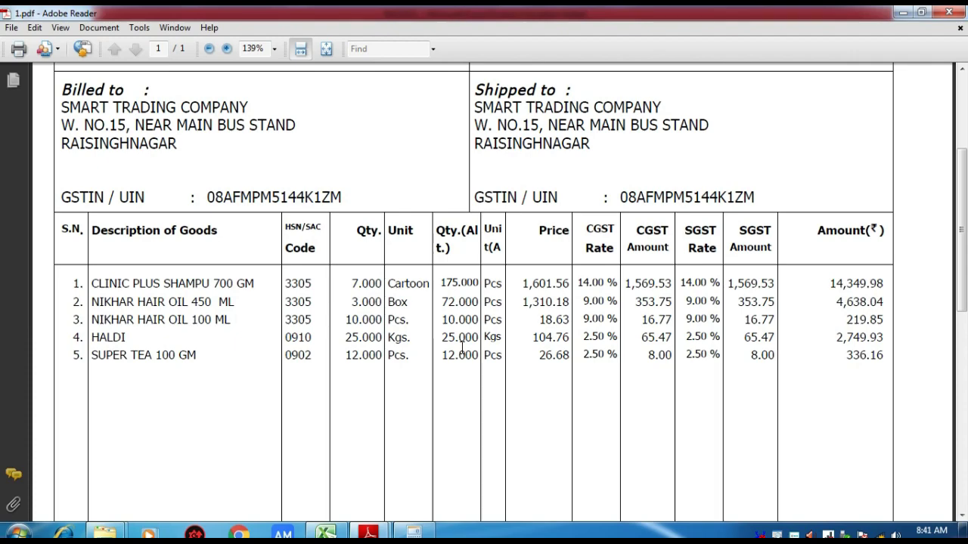
{"action": "scroll", "coordinate": [350, 329], "scroll_direction": "down", "scroll_amount": 1}
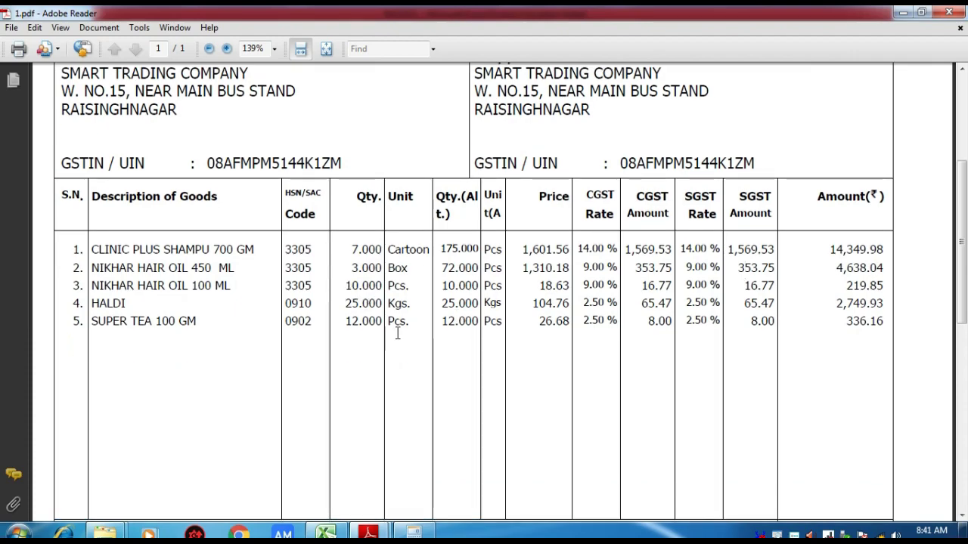
{"action": "left_click", "coordinate": [526, 244]}
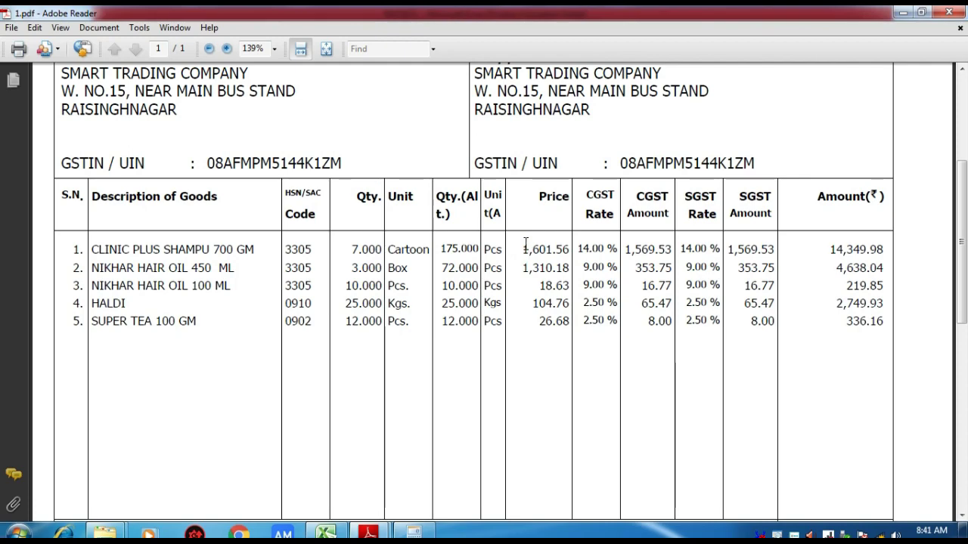
{"action": "scroll", "coordinate": [526, 243], "scroll_direction": "up", "scroll_amount": 5}
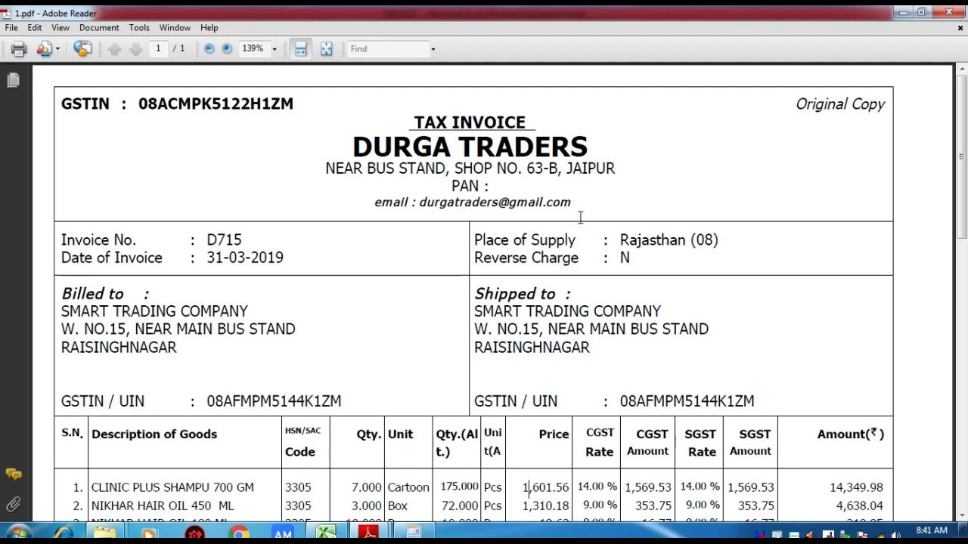
{"action": "scroll", "coordinate": [540, 227], "scroll_direction": "down", "scroll_amount": 5}
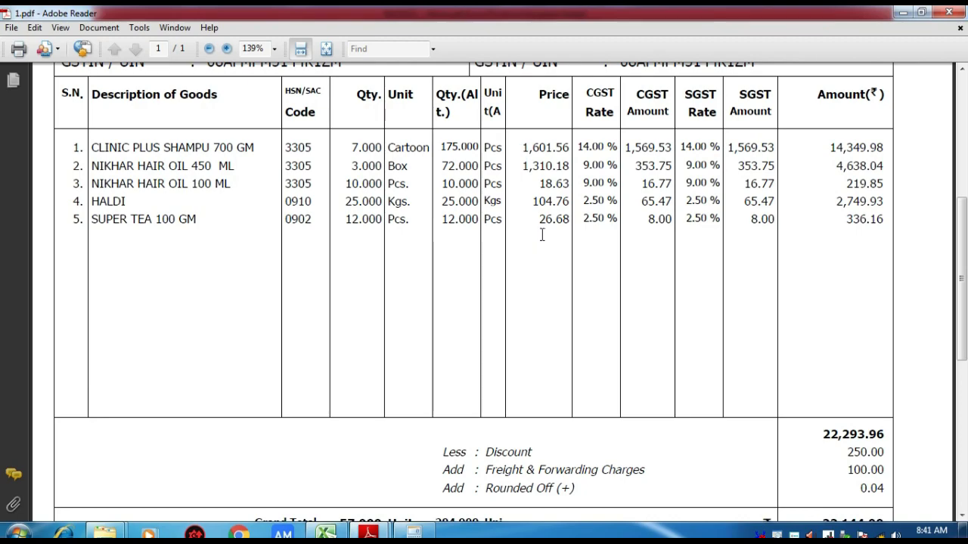
{"action": "scroll", "coordinate": [420, 355], "scroll_direction": "up", "scroll_amount": 2}
{"action": "scroll", "coordinate": [423, 355], "scroll_direction": "down", "scroll_amount": 2}
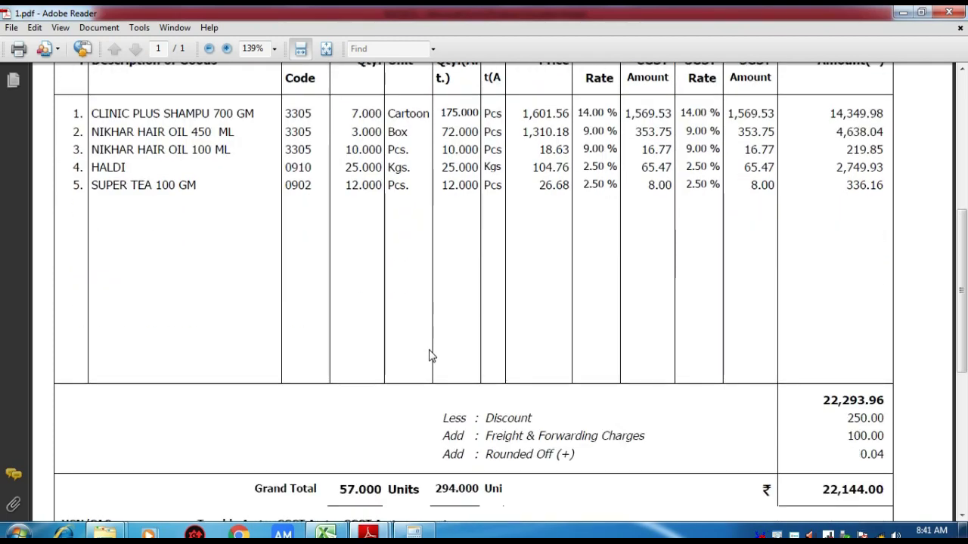
Step: Check the 2.pdf invoice's Grand Total of 22,144.00
{"action": "mouse_move", "coordinate": [369, 533]}
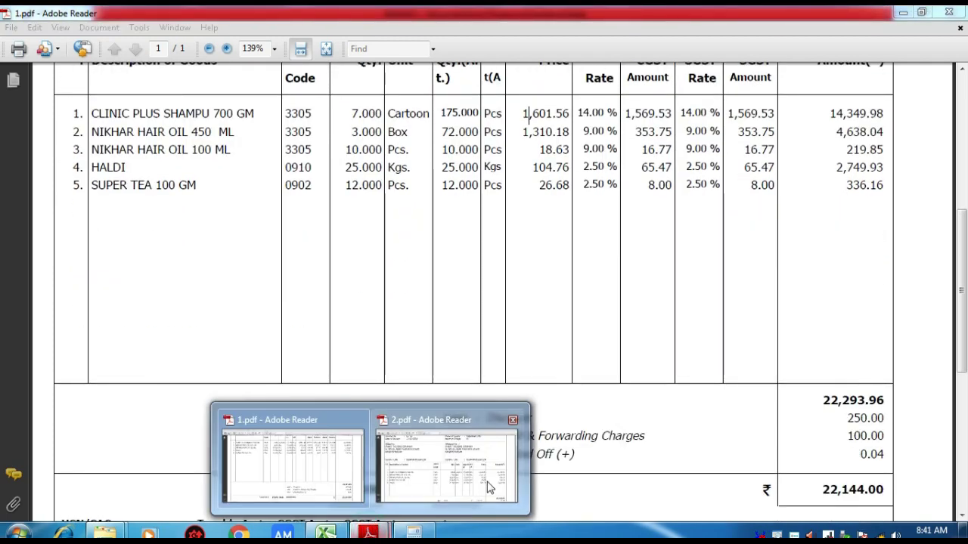
{"action": "left_click", "coordinate": [493, 487]}
{"action": "scroll", "coordinate": [561, 341], "scroll_direction": "up", "scroll_amount": 2}
{"action": "scroll", "coordinate": [559, 342], "scroll_direction": "up", "scroll_amount": 1}
{"action": "scroll", "coordinate": [559, 342], "scroll_direction": "down", "scroll_amount": 3}
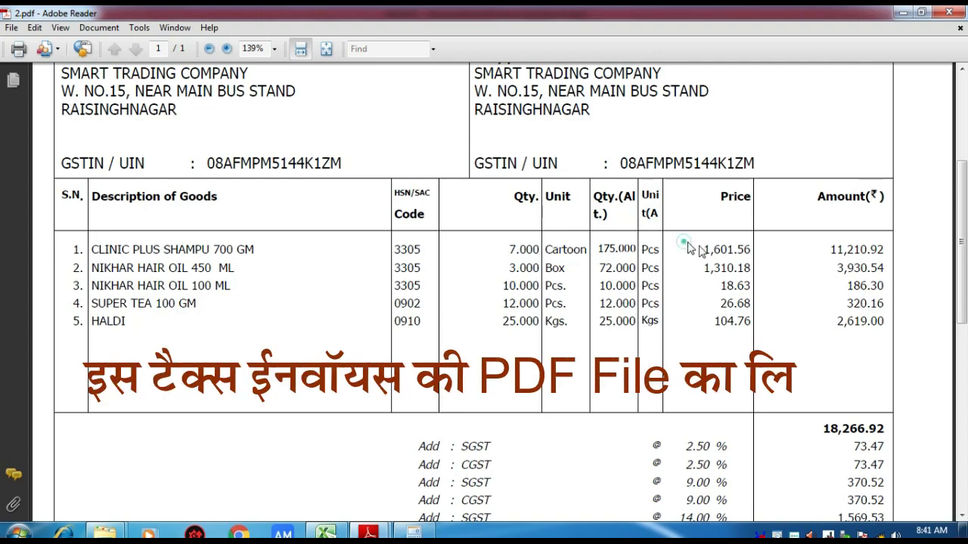
{"action": "scroll", "coordinate": [686, 249], "scroll_direction": "down", "scroll_amount": 2}
{"action": "scroll", "coordinate": [722, 272], "scroll_direction": "down", "scroll_amount": 2}
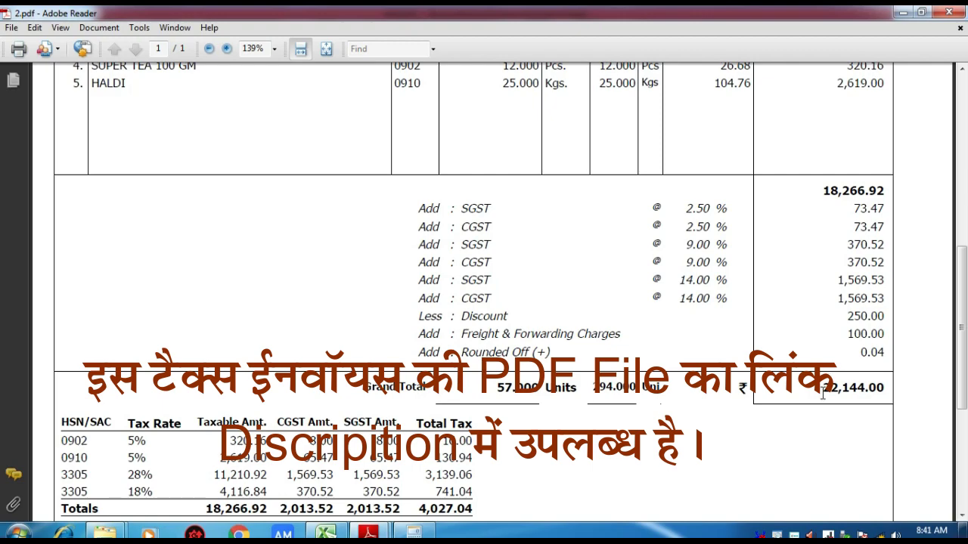
{"action": "left_click_drag", "start_coordinate": [823, 389], "coordinate": [890, 394]}
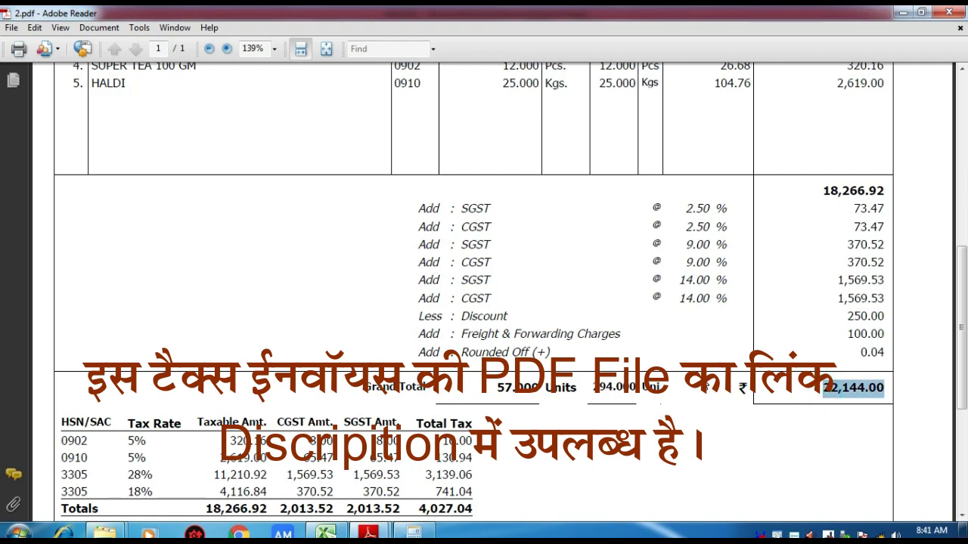
{"action": "scroll", "coordinate": [501, 347], "scroll_direction": "down", "scroll_amount": 1}
{"action": "scroll", "coordinate": [551, 155], "scroll_direction": "up", "scroll_amount": 3}
{"action": "scroll", "coordinate": [551, 155], "scroll_direction": "up", "scroll_amount": 2}
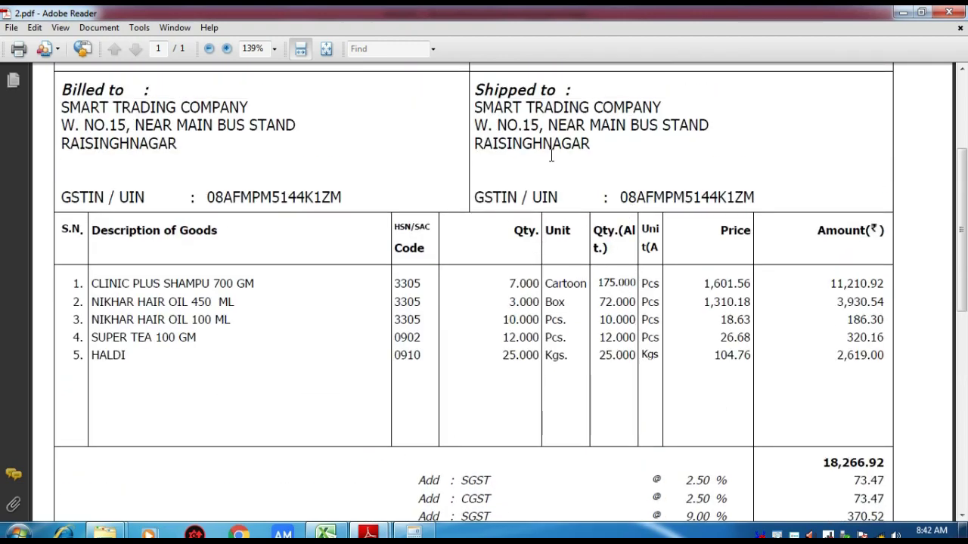
{"action": "scroll", "coordinate": [464, 315], "scroll_direction": "up", "scroll_amount": 1}
{"action": "scroll", "coordinate": [518, 315], "scroll_direction": "up", "scroll_amount": 1}
{"action": "scroll", "coordinate": [528, 325], "scroll_direction": "down", "scroll_amount": 2}
{"action": "scroll", "coordinate": [619, 299], "scroll_direction": "down", "scroll_amount": 2}
Step: Go back to the 1.pdf invoice and look over its item list
{"action": "left_click", "coordinate": [368, 533]}
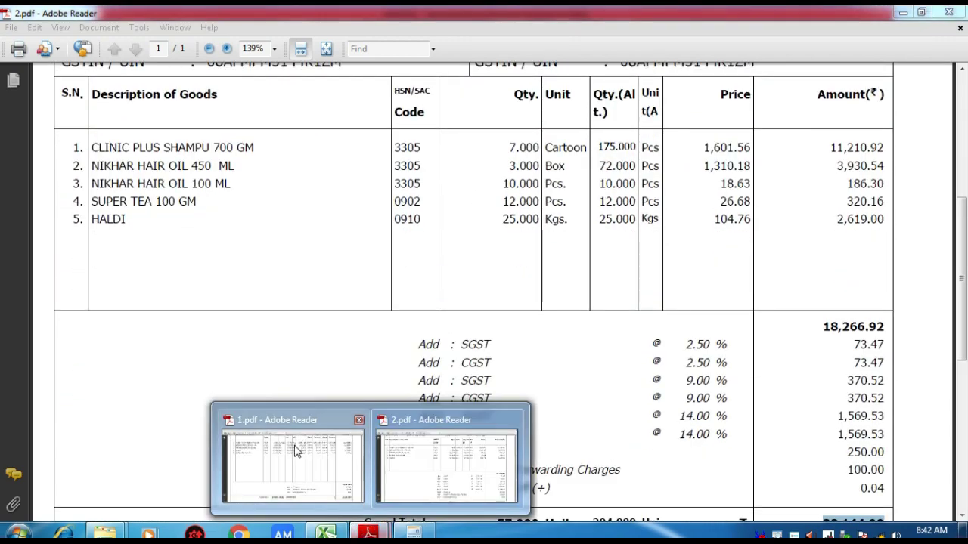
{"action": "left_click", "coordinate": [295, 454]}
{"action": "scroll", "coordinate": [501, 371], "scroll_direction": "down", "scroll_amount": 2}
{"action": "scroll", "coordinate": [396, 381], "scroll_direction": "up", "scroll_amount": 1}
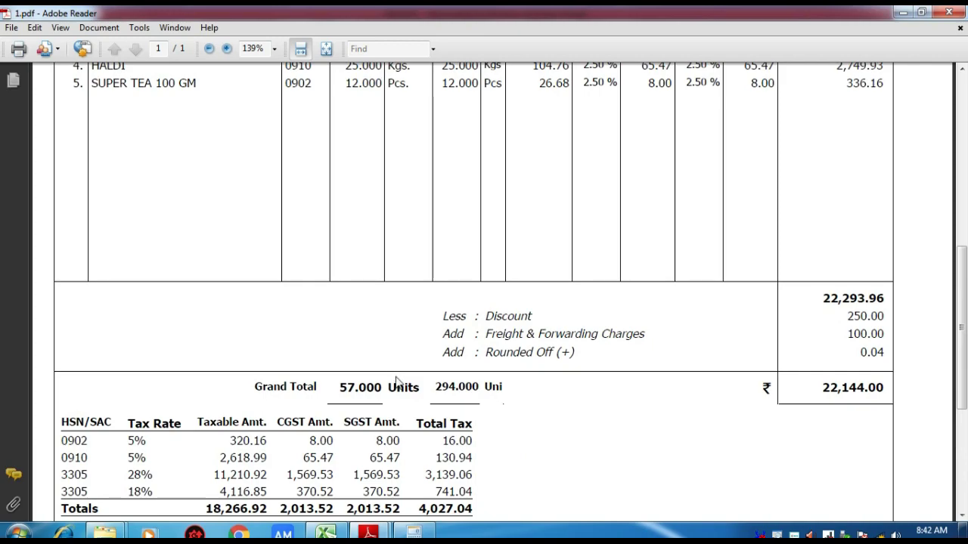
{"action": "scroll", "coordinate": [396, 382], "scroll_direction": "up", "scroll_amount": 3}
{"action": "scroll", "coordinate": [396, 378], "scroll_direction": "up", "scroll_amount": 2}
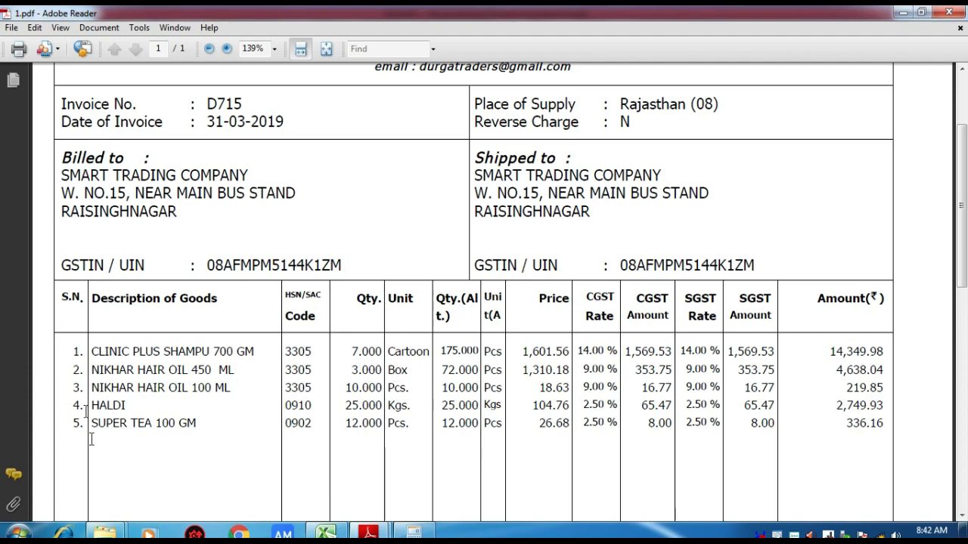
{"action": "scroll", "coordinate": [314, 376], "scroll_direction": "up", "scroll_amount": 1}
{"action": "scroll", "coordinate": [314, 376], "scroll_direction": "down", "scroll_amount": 2}
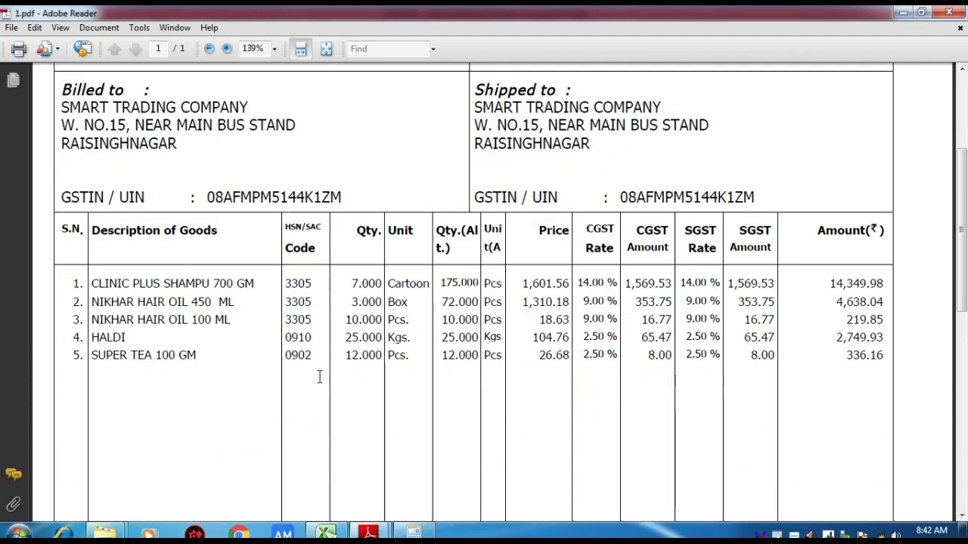
Step: In the INVOICE workbook, settle on the first item's empty Price cell H4
{"action": "left_click", "coordinate": [320, 529]}
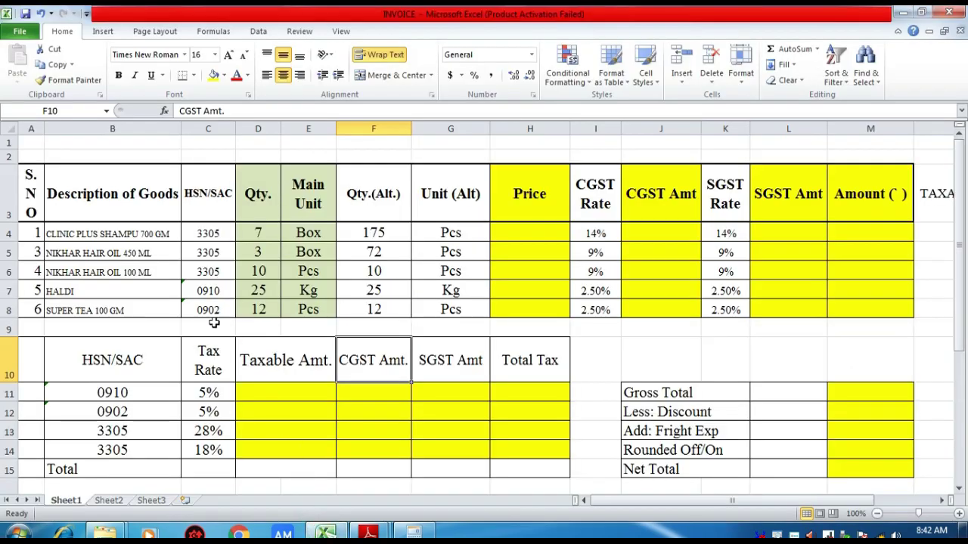
{"action": "left_click", "coordinate": [102, 228]}
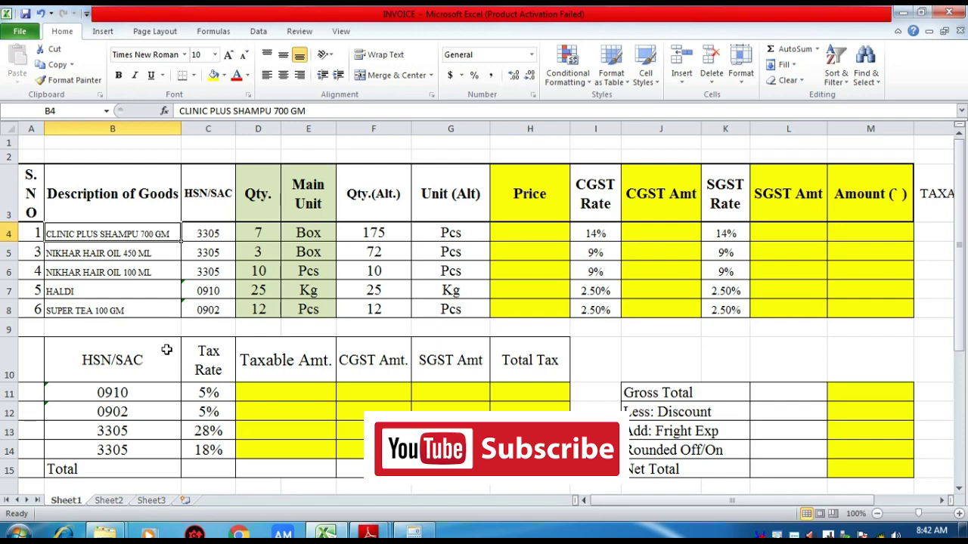
{"action": "left_click", "coordinate": [546, 233]}
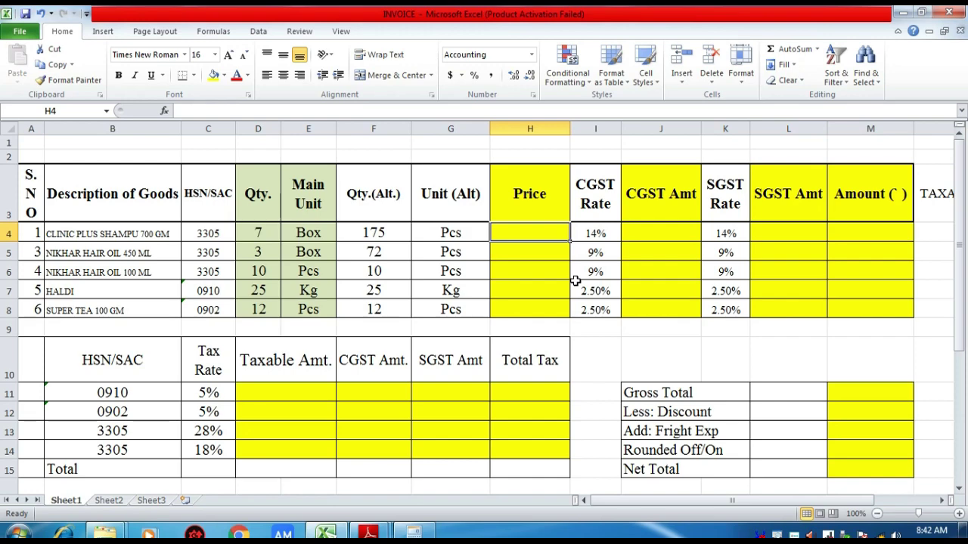
{"action": "left_click", "coordinate": [656, 237]}
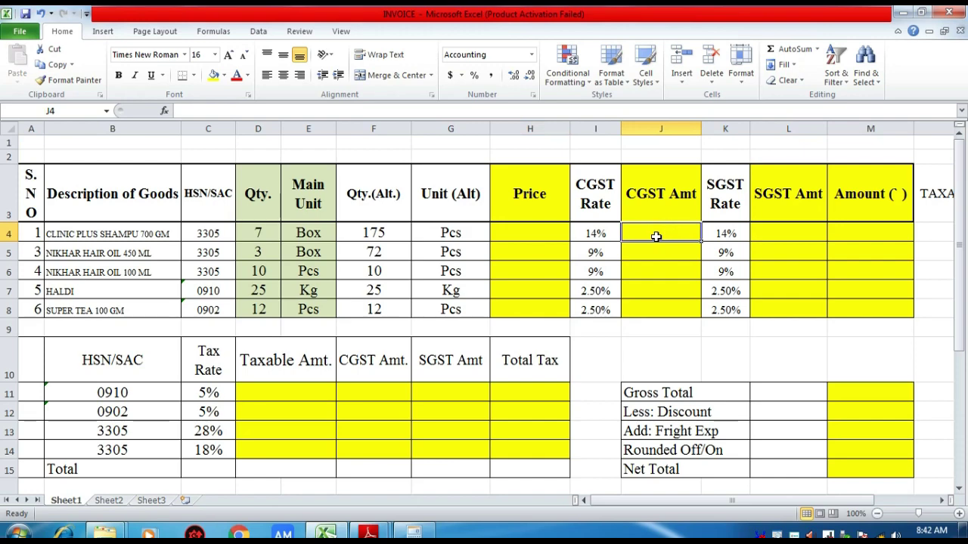
{"action": "scroll", "coordinate": [537, 227], "scroll_direction": "down", "scroll_amount": 1}
{"action": "scroll", "coordinate": [533, 229], "scroll_direction": "up", "scroll_amount": 1}
{"action": "left_click", "coordinate": [523, 233]}
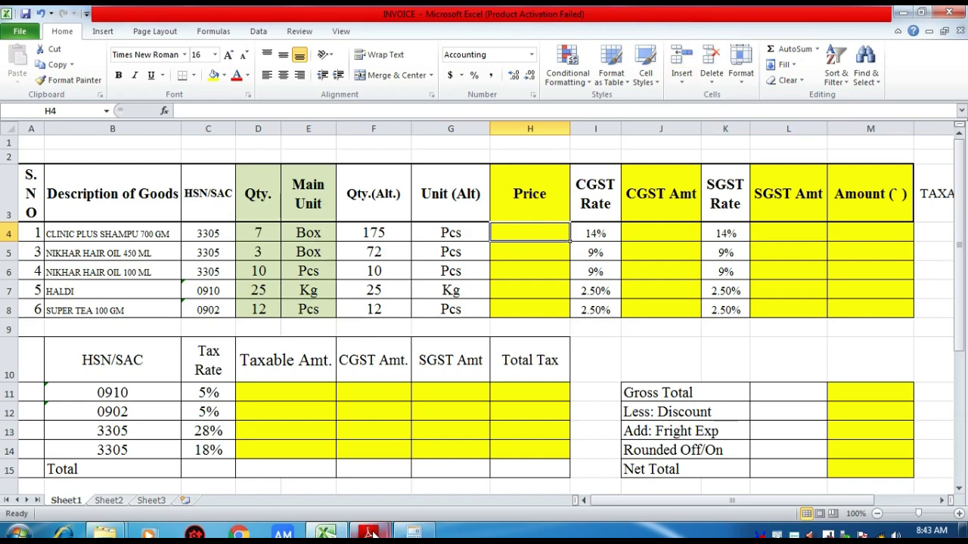
Step: Bring 1.pdf forward and select the first item's HSN code 3305
{"action": "mouse_move", "coordinate": [376, 534]}
{"action": "left_click", "coordinate": [446, 454]}
{"action": "scroll", "coordinate": [458, 345], "scroll_direction": "up", "scroll_amount": 2}
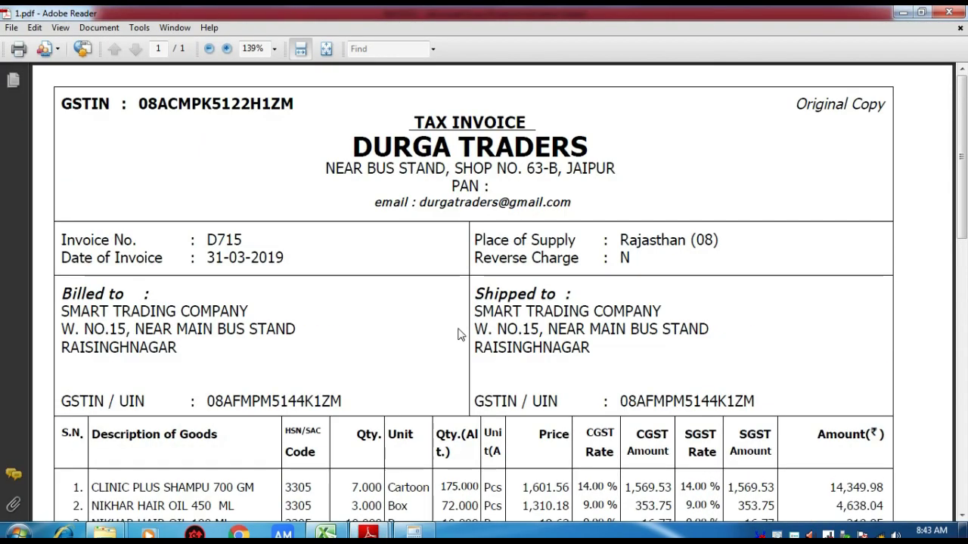
{"action": "scroll", "coordinate": [458, 345], "scroll_direction": "down", "scroll_amount": 1}
{"action": "scroll", "coordinate": [458, 345], "scroll_direction": "up", "scroll_amount": 1}
{"action": "left_click_drag", "start_coordinate": [356, 148], "coordinate": [524, 147]}
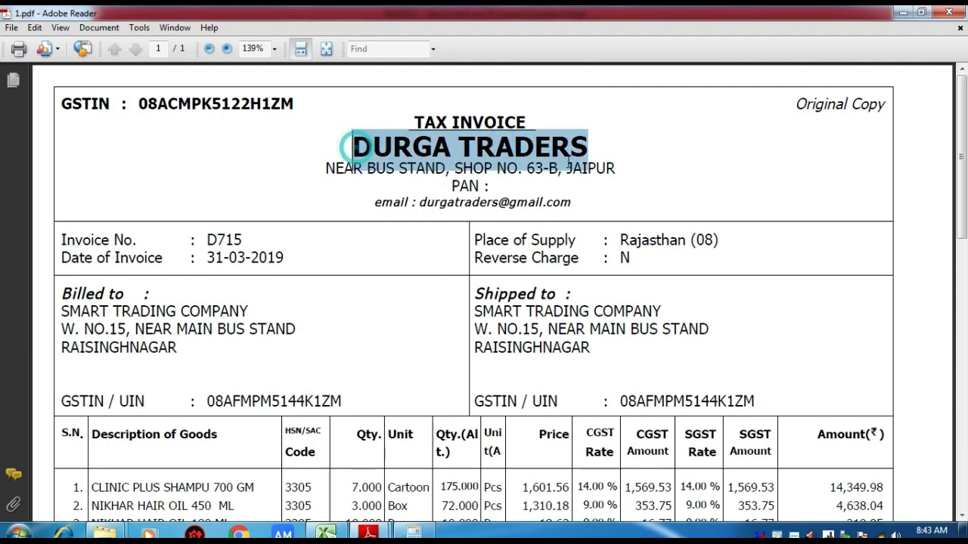
{"action": "scroll", "coordinate": [390, 337], "scroll_direction": "down", "scroll_amount": 3}
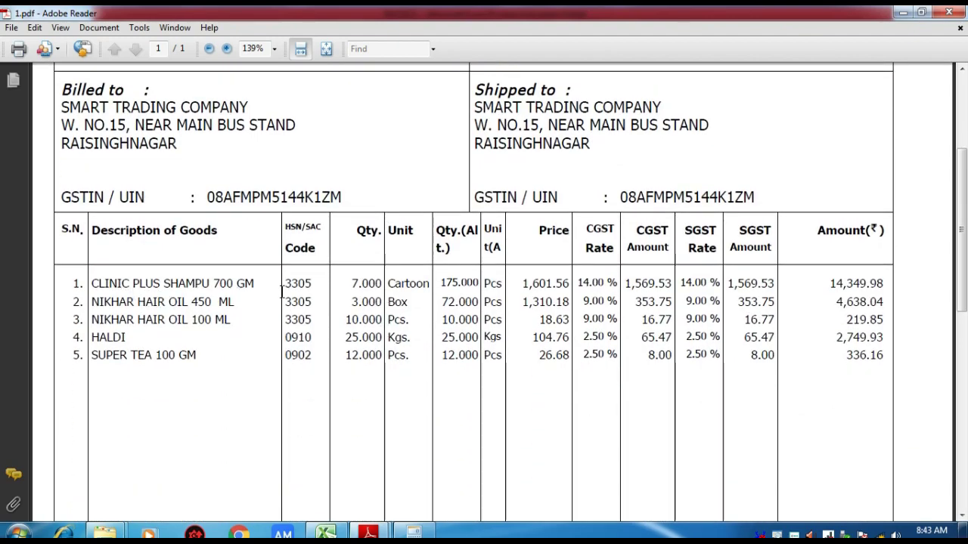
{"action": "left_click_drag", "start_coordinate": [284, 283], "coordinate": [313, 288]}
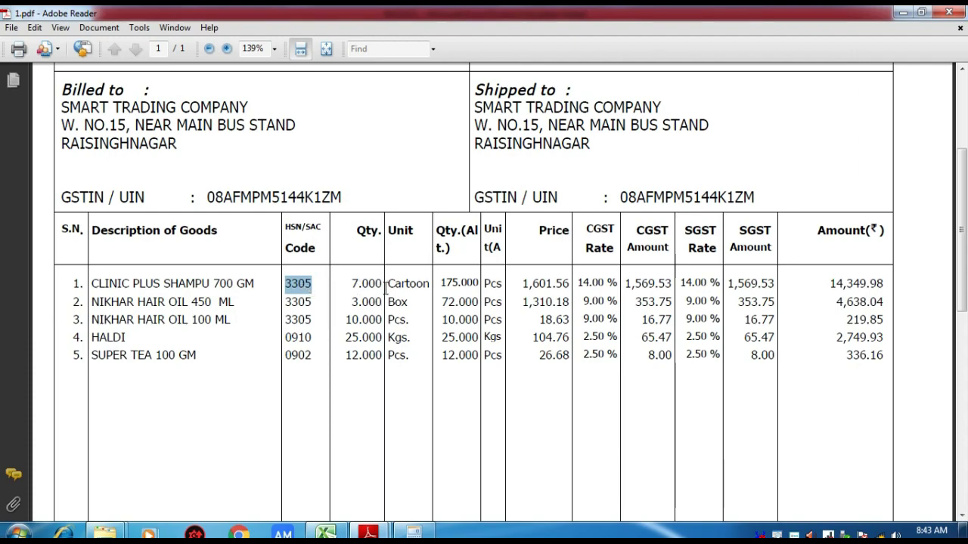
Step: Check the first item's 7.000 Cartoon and 175.000 Pcs quantities, then bring up Calculator
{"action": "left_click_drag", "start_coordinate": [348, 287], "coordinate": [428, 286]}
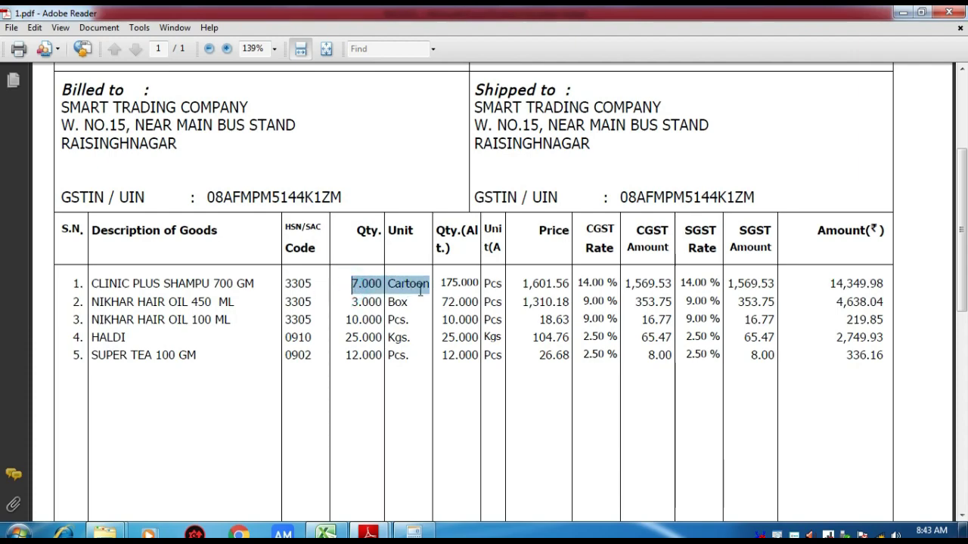
{"action": "left_click", "coordinate": [389, 310]}
{"action": "left_click_drag", "start_coordinate": [349, 285], "coordinate": [501, 288]}
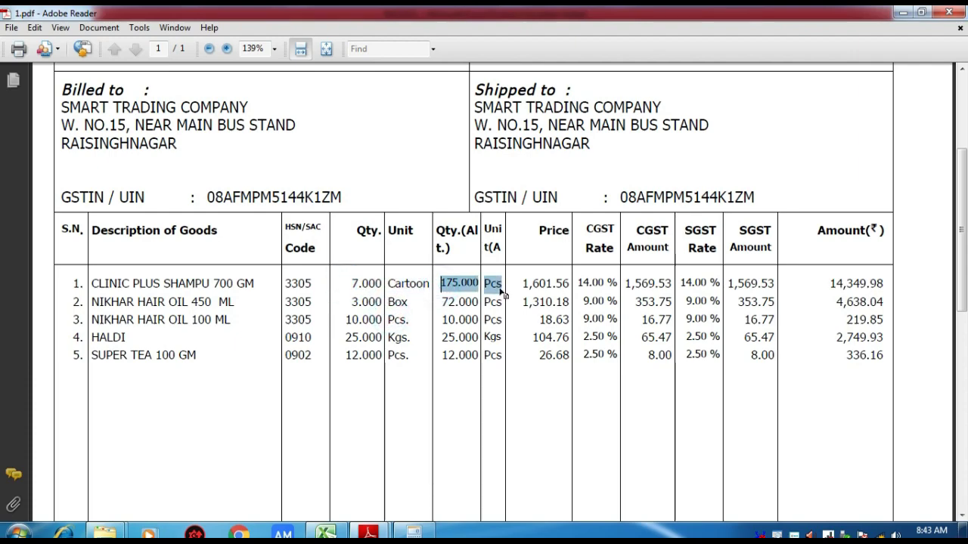
{"action": "left_click", "coordinate": [363, 284]}
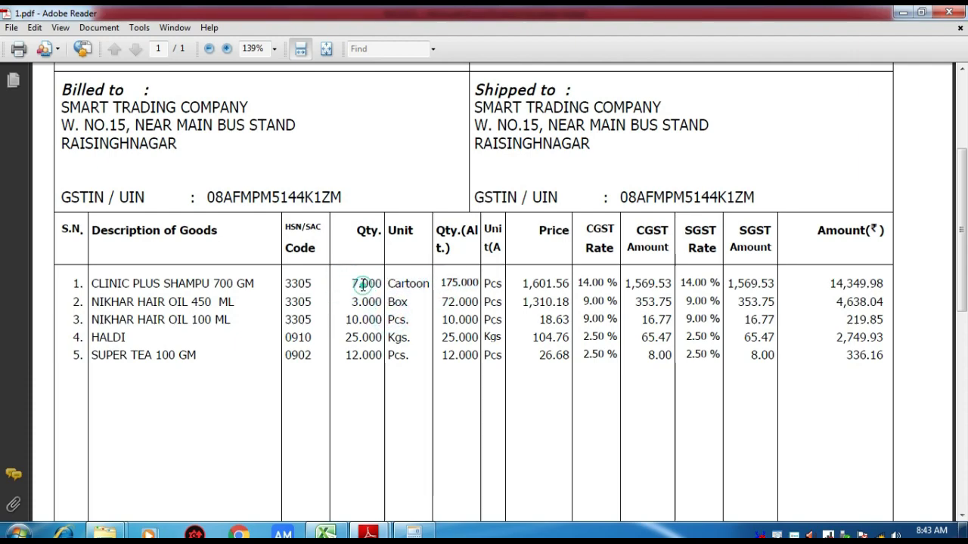
{"action": "double_click", "coordinate": [442, 285]}
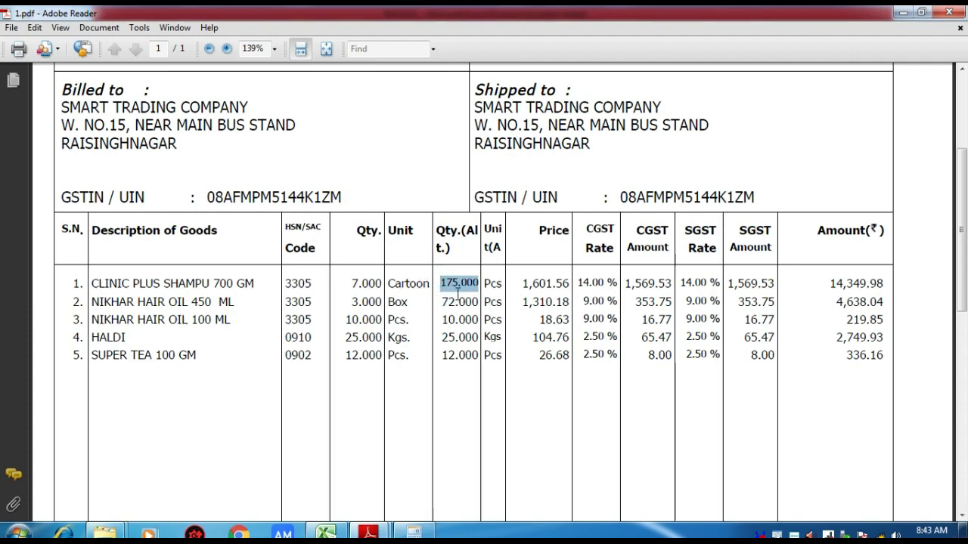
{"action": "left_click", "coordinate": [448, 285]}
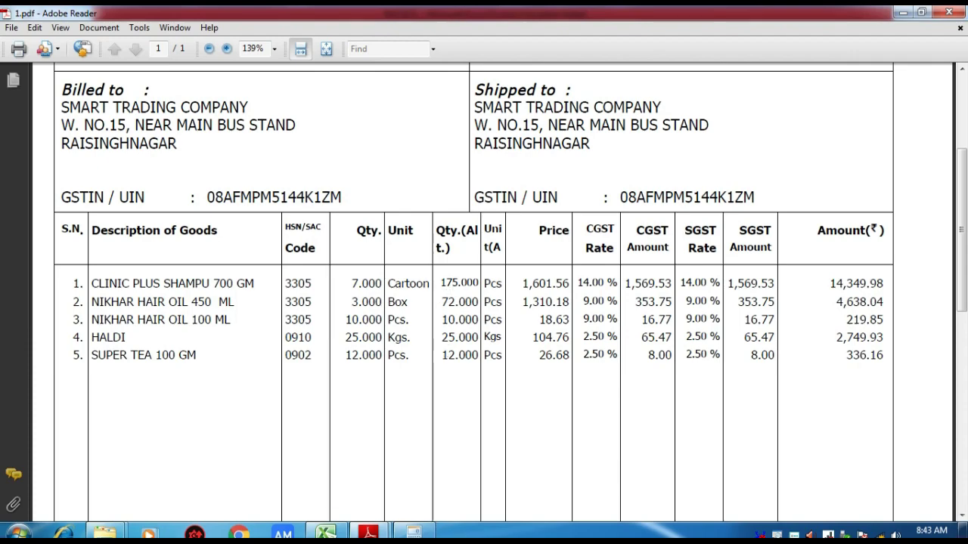
{"action": "left_click", "coordinate": [416, 532]}
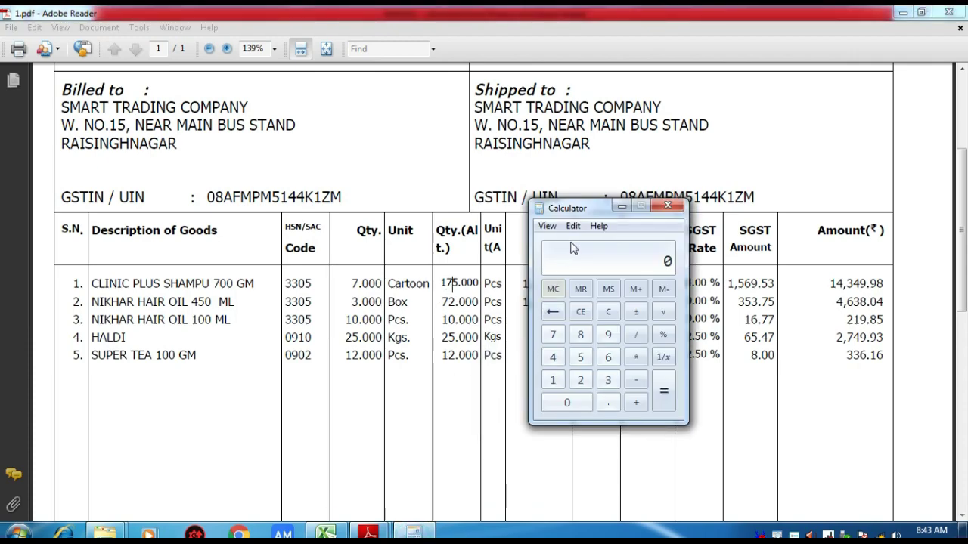
Step: Compute 175 ÷ 7 = 25, then check the first item's price 1,601.56 and amount 14,349.98
{"action": "type", "text": "175"}
{"action": "type", "text": "/7"}
{"action": "key", "text": "Return"}
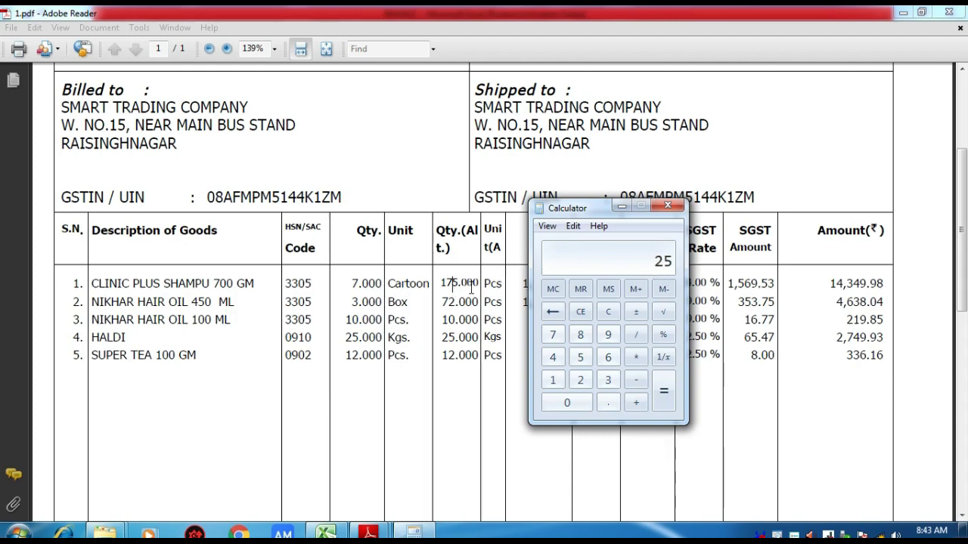
{"action": "left_click", "coordinate": [619, 207]}
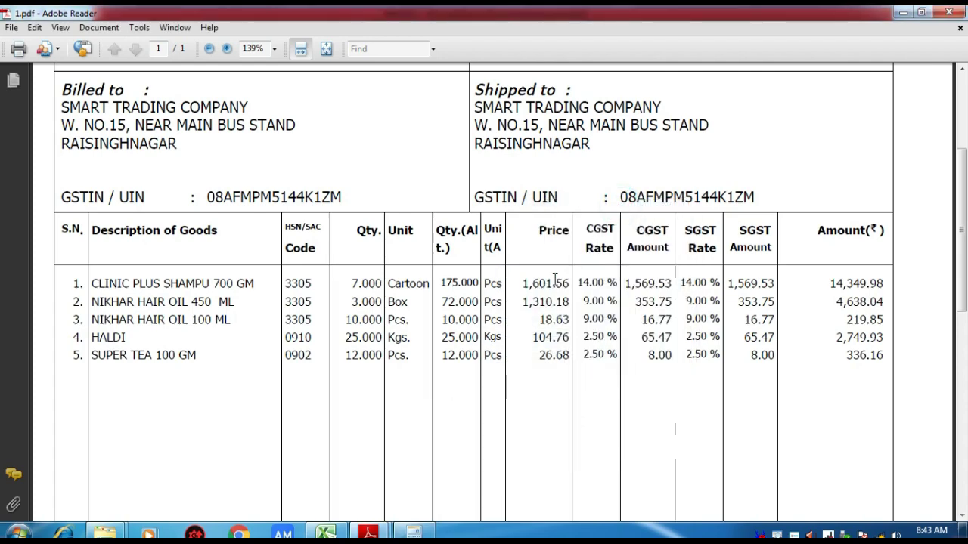
{"action": "left_click", "coordinate": [521, 282]}
{"action": "left_click_drag", "start_coordinate": [523, 282], "coordinate": [574, 286]}
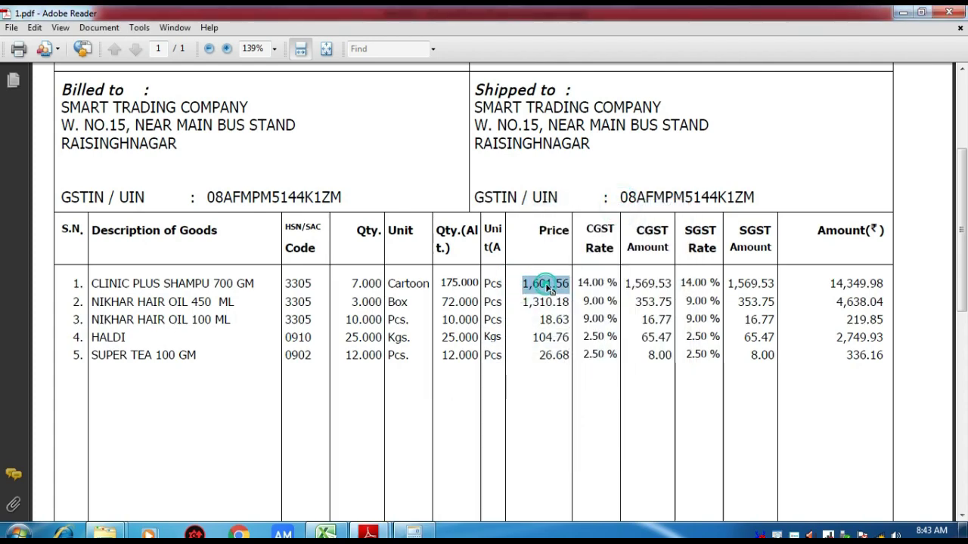
{"action": "left_click", "coordinate": [546, 285]}
{"action": "left_click", "coordinate": [641, 285]}
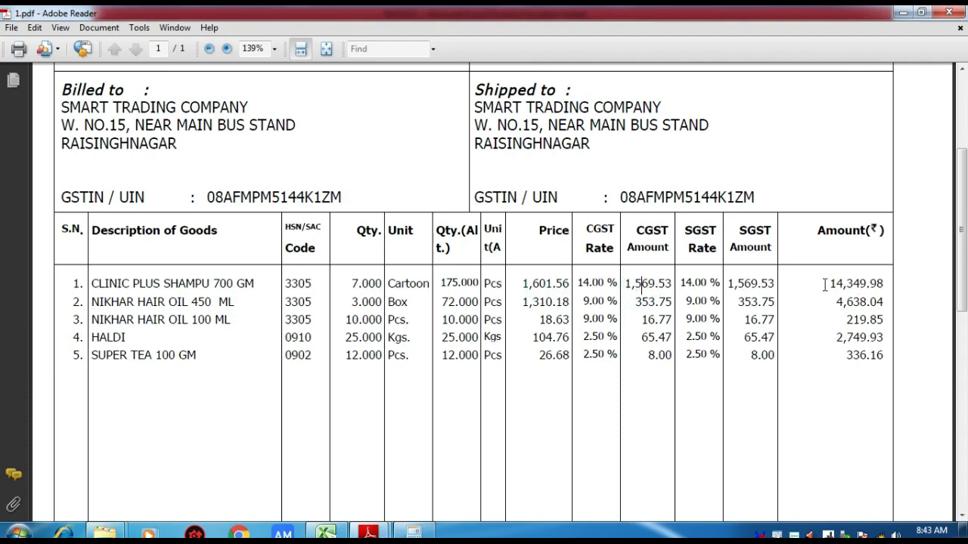
{"action": "left_click_drag", "start_coordinate": [825, 285], "coordinate": [883, 285]}
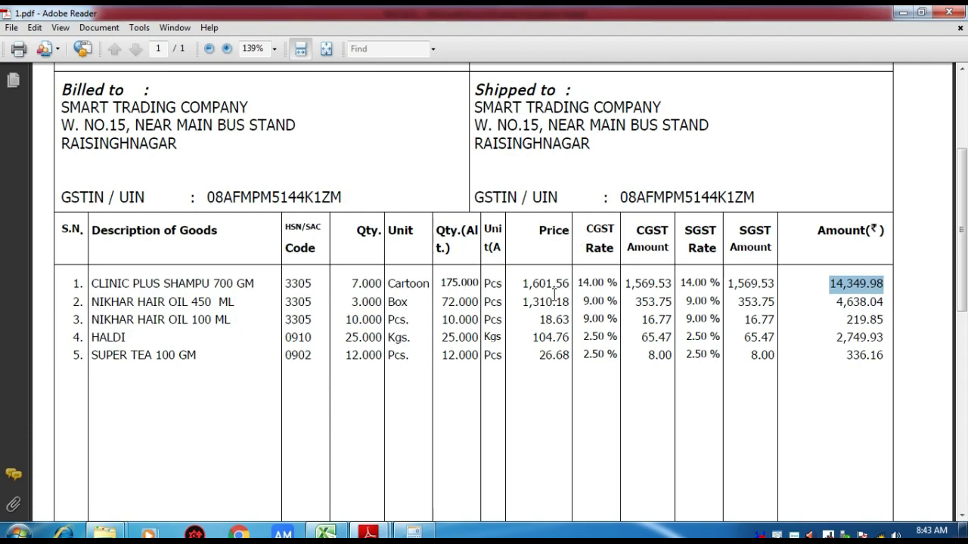
Step: Select the first item's 7.000 Cartoon quantity and place Calculator beside it
{"action": "scroll", "coordinate": [555, 295], "scroll_direction": "down", "scroll_amount": 1}
{"action": "left_click_drag", "start_coordinate": [522, 249], "coordinate": [569, 250]}
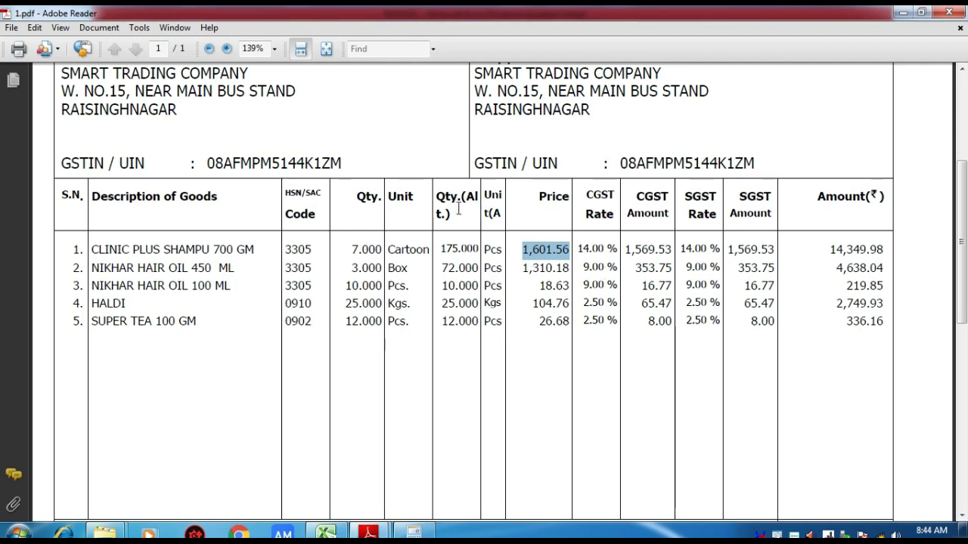
{"action": "left_click", "coordinate": [541, 250]}
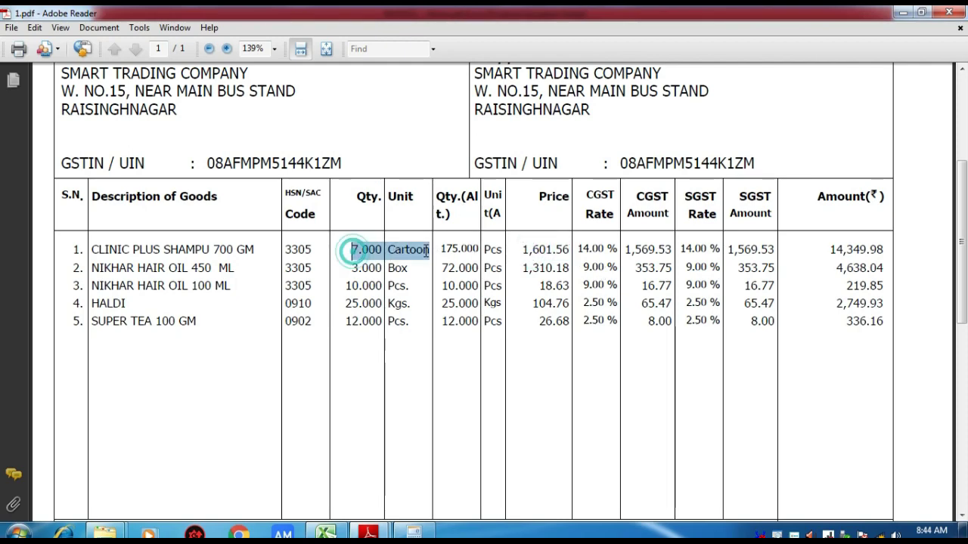
{"action": "left_click_drag", "start_coordinate": [351, 249], "coordinate": [500, 251]}
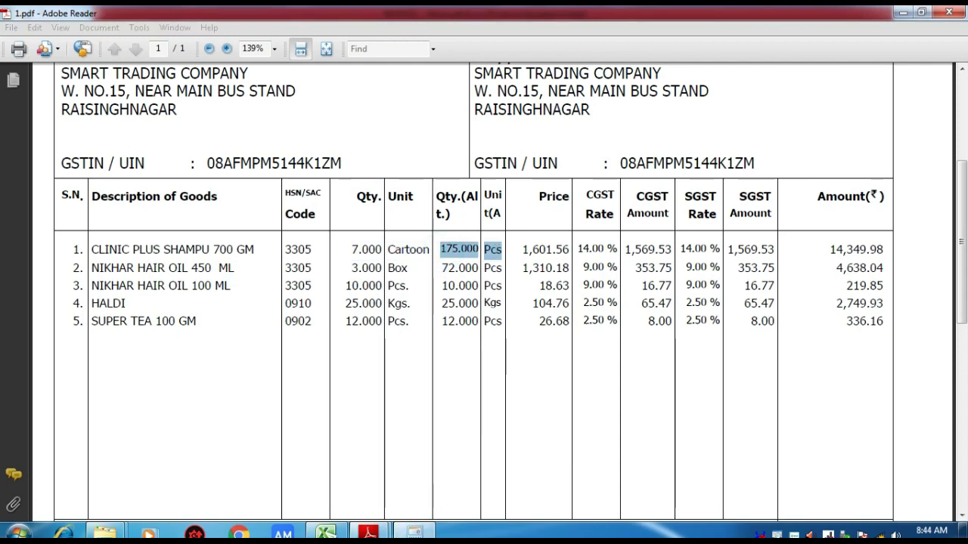
{"action": "left_click", "coordinate": [414, 531]}
{"action": "left_click_drag", "start_coordinate": [569, 212], "coordinate": [433, 300]}
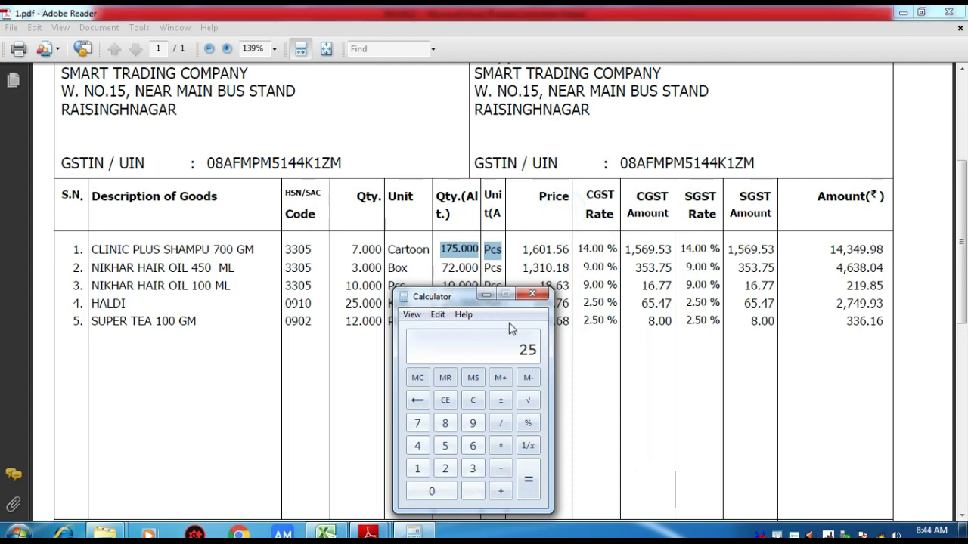
Step: Clear Calculator and compute 1601.56 × 7 = 11,210.92
{"action": "left_click", "coordinate": [527, 360]}
{"action": "key", "text": "Escape"}
{"action": "left_click", "coordinate": [537, 251]}
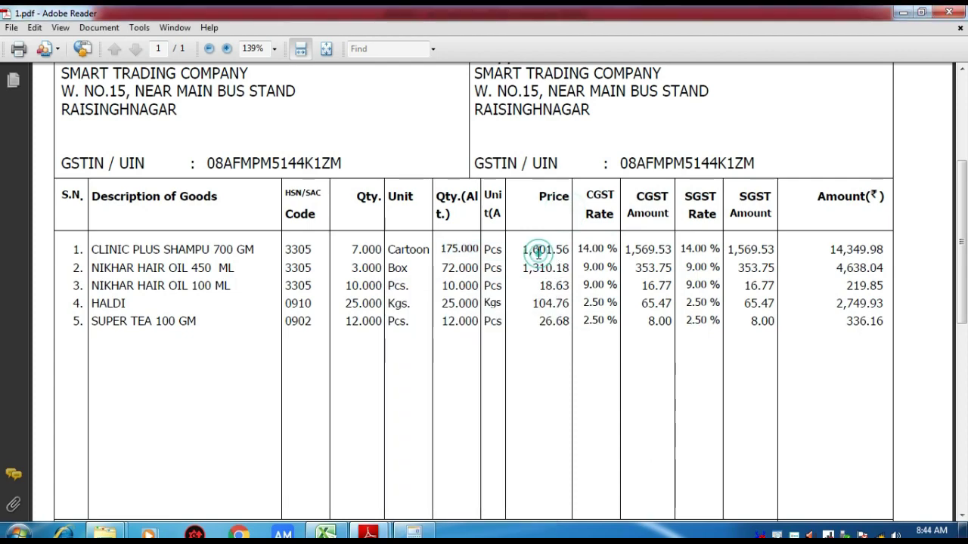
{"action": "left_click", "coordinate": [414, 532]}
{"action": "type", "text": "16"}
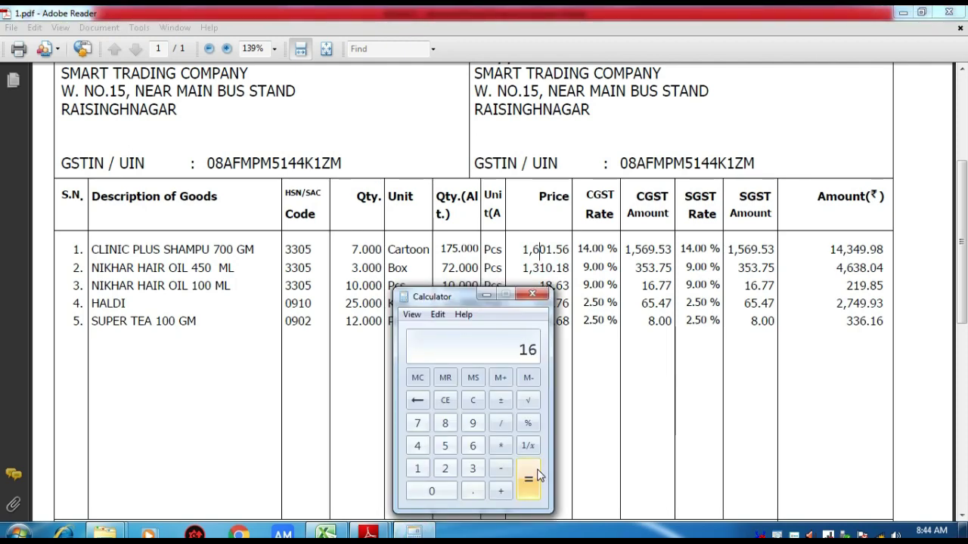
{"action": "type", "text": "01.56"}
{"action": "type", "text": "*7"}
{"action": "key", "text": "Return"}
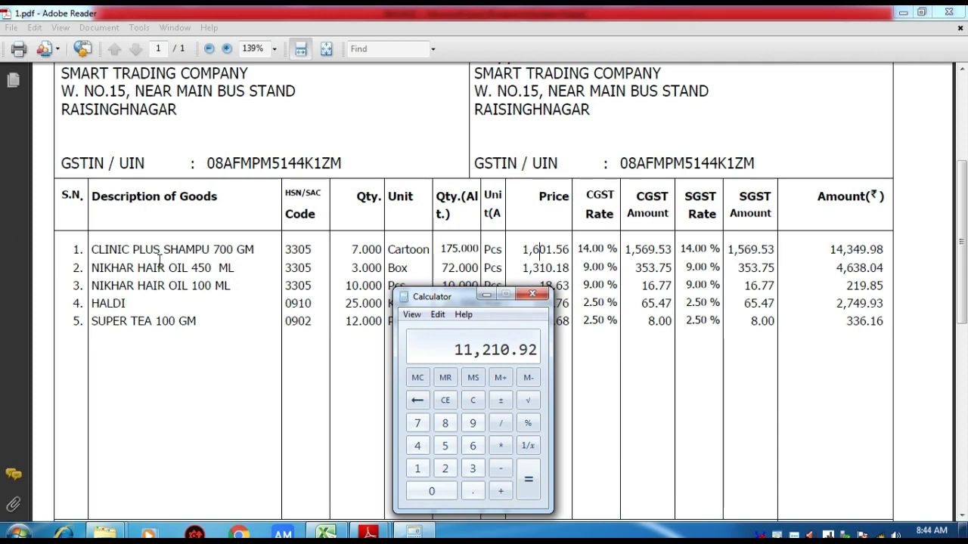
Step: Compare the 11,210.92 result with the bill, moving Calculator off the price and amount columns
{"action": "left_click", "coordinate": [838, 254]}
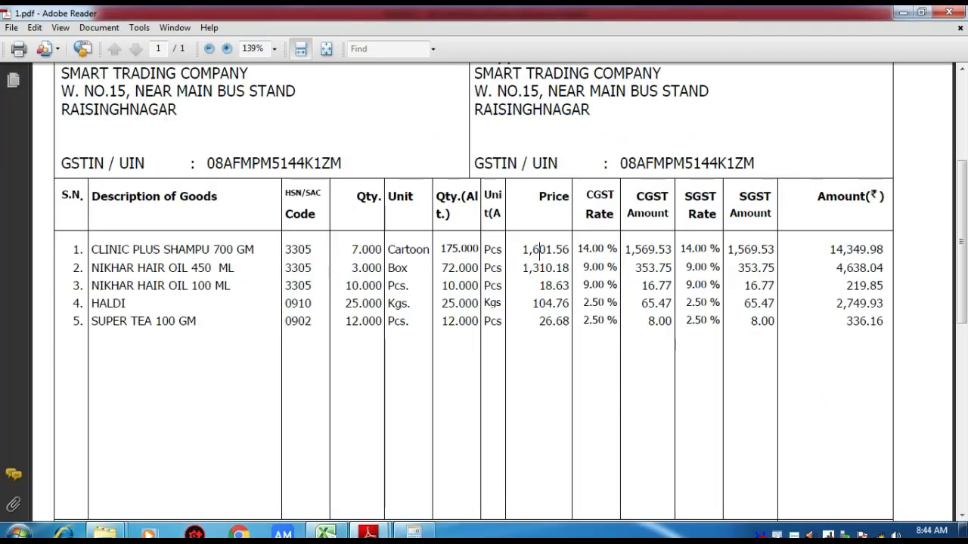
{"action": "left_click", "coordinate": [428, 533]}
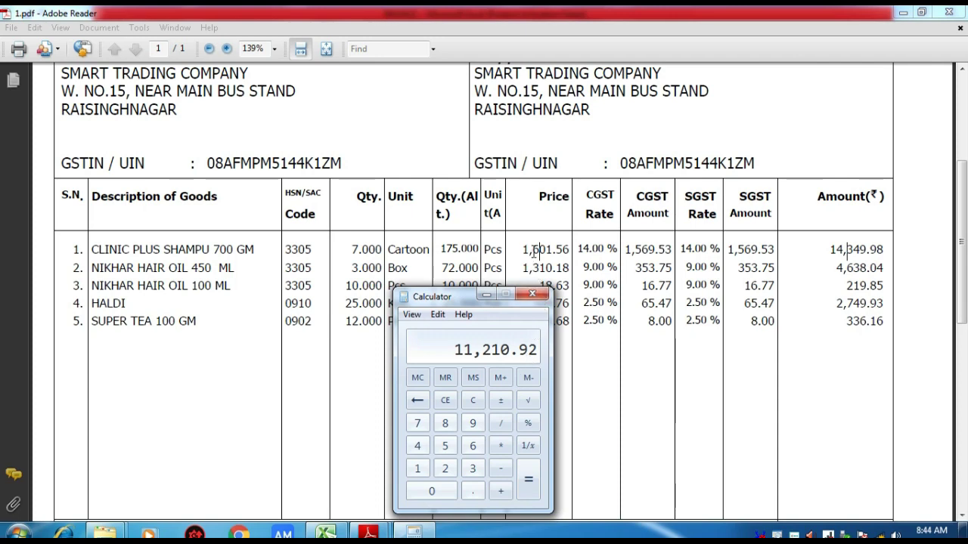
{"action": "left_click", "coordinate": [539, 252]}
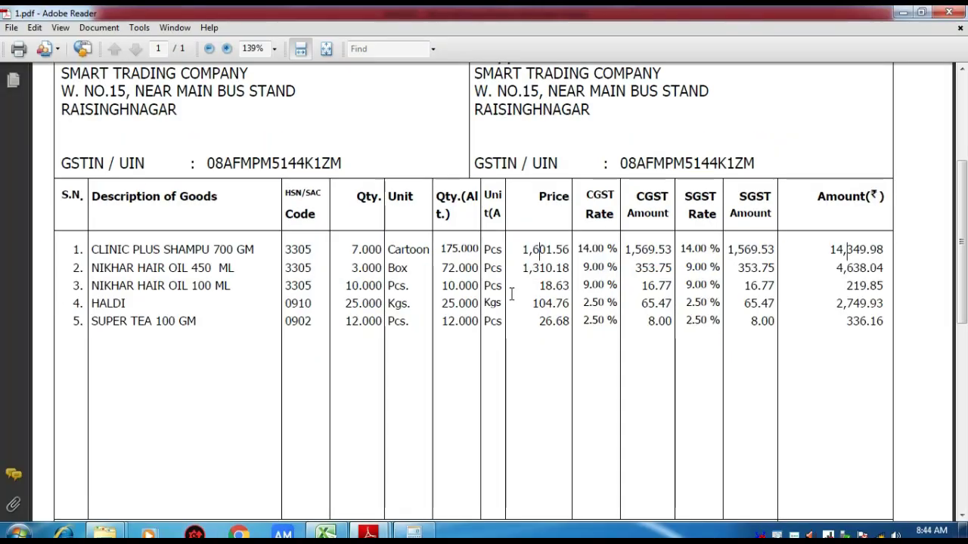
{"action": "left_click", "coordinate": [416, 533]}
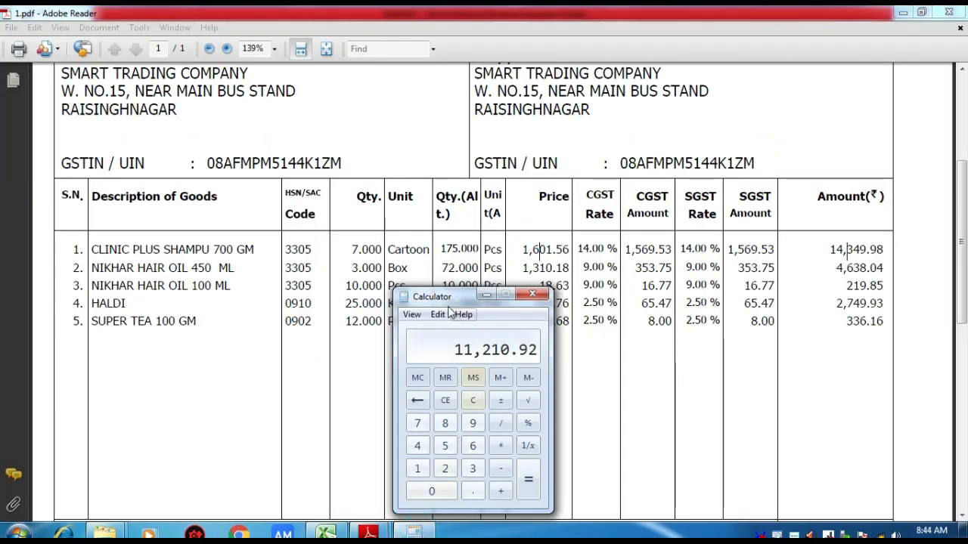
{"action": "left_click_drag", "start_coordinate": [432, 298], "coordinate": [177, 243]}
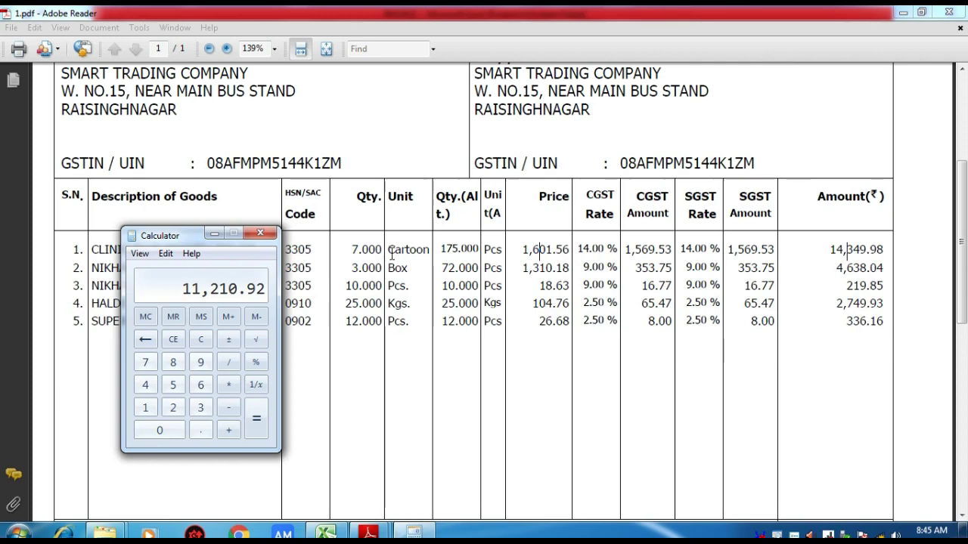
Step: Review the first item's 175.000 Pcs alternate quantity and the Qty. and Unit headings
{"action": "left_click", "coordinate": [360, 197]}
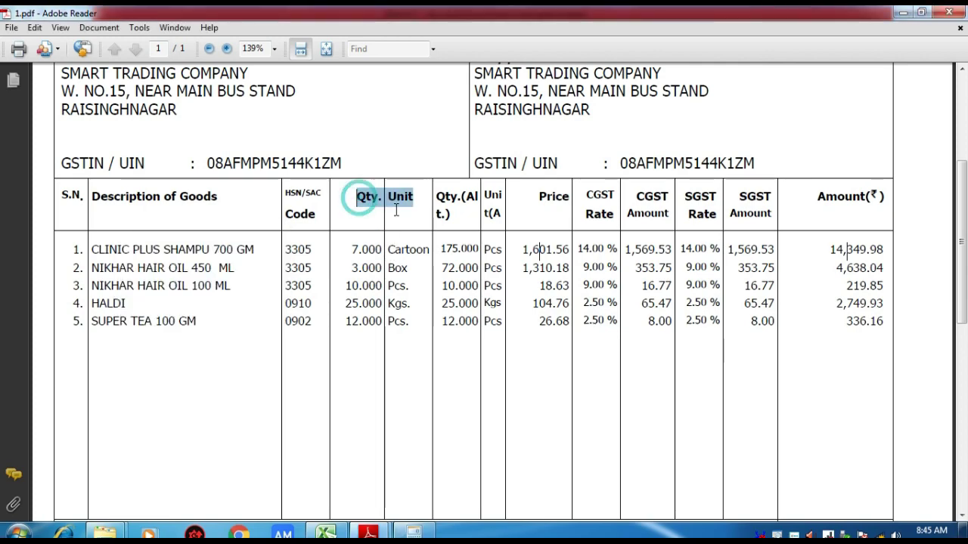
{"action": "left_click", "coordinate": [411, 257]}
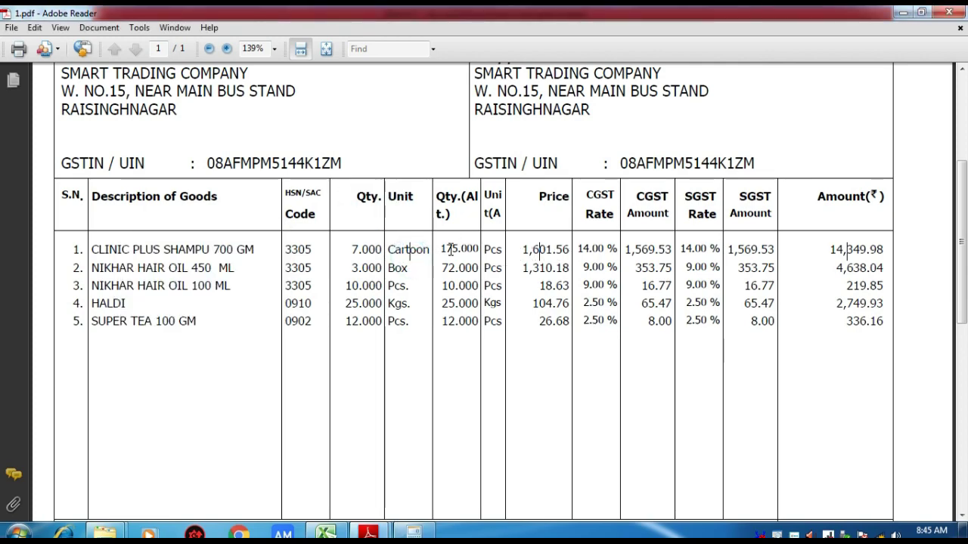
{"action": "left_click_drag", "start_coordinate": [443, 249], "coordinate": [487, 252]}
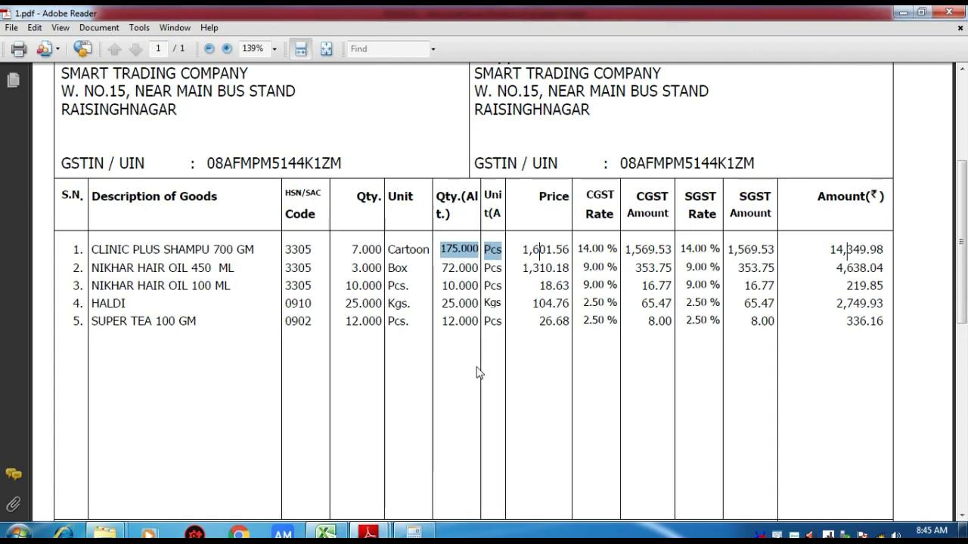
{"action": "mouse_move", "coordinate": [352, 208]}
{"action": "left_mouse_down"}
{"action": "mouse_move", "coordinate": [418, 207]}
{"action": "mouse_move", "coordinate": [443, 303]}
{"action": "left_mouse_up"}
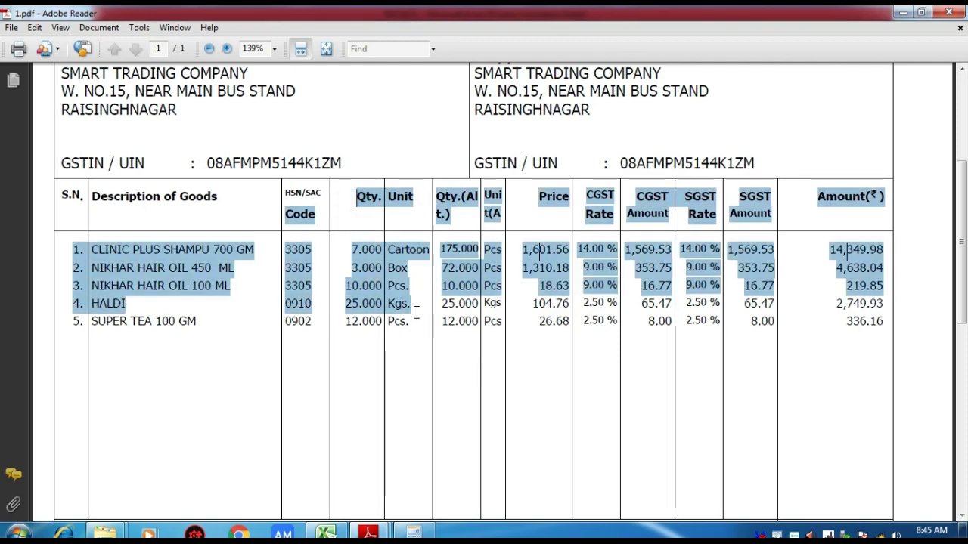
{"action": "left_click", "coordinate": [443, 303]}
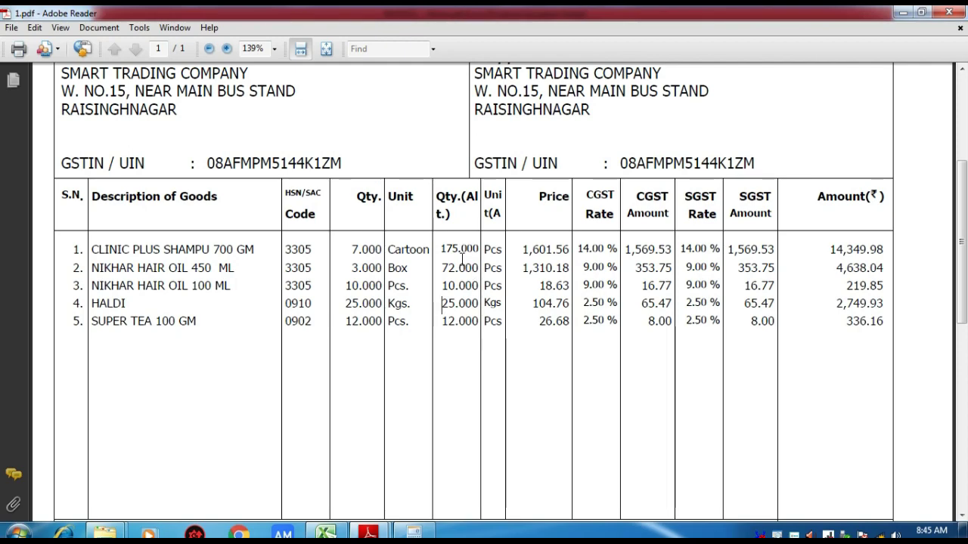
{"action": "left_click_drag", "start_coordinate": [441, 248], "coordinate": [498, 254]}
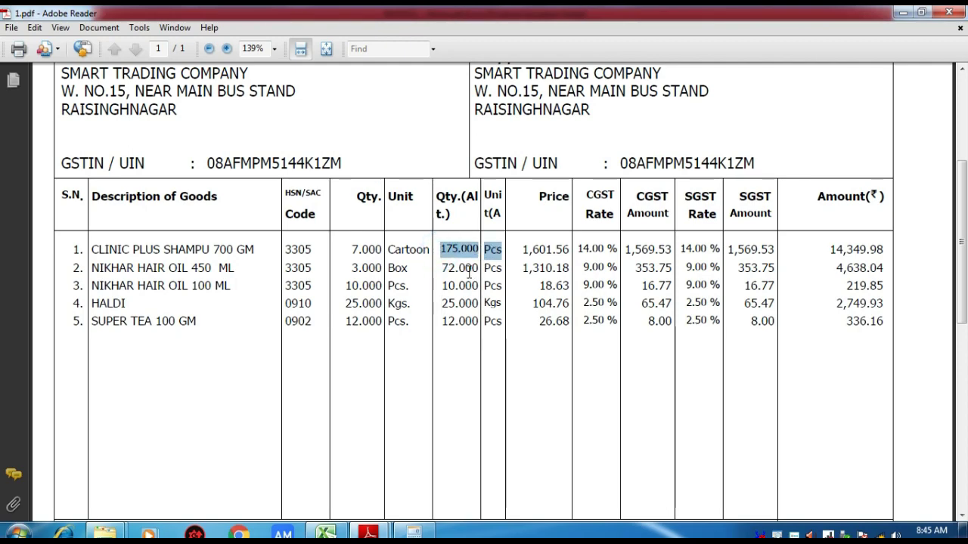
Step: Check the next items' quantities: 3.000 with 72.000 alternate, 10.000 Pcs, and 25.000
{"action": "double_click", "coordinate": [353, 269]}
{"action": "left_click", "coordinate": [385, 306]}
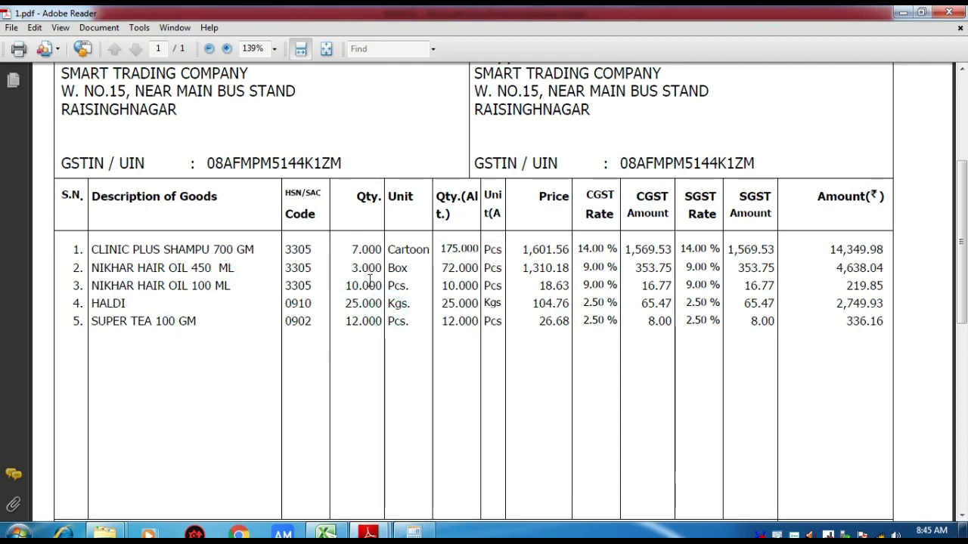
{"action": "double_click", "coordinate": [458, 268]}
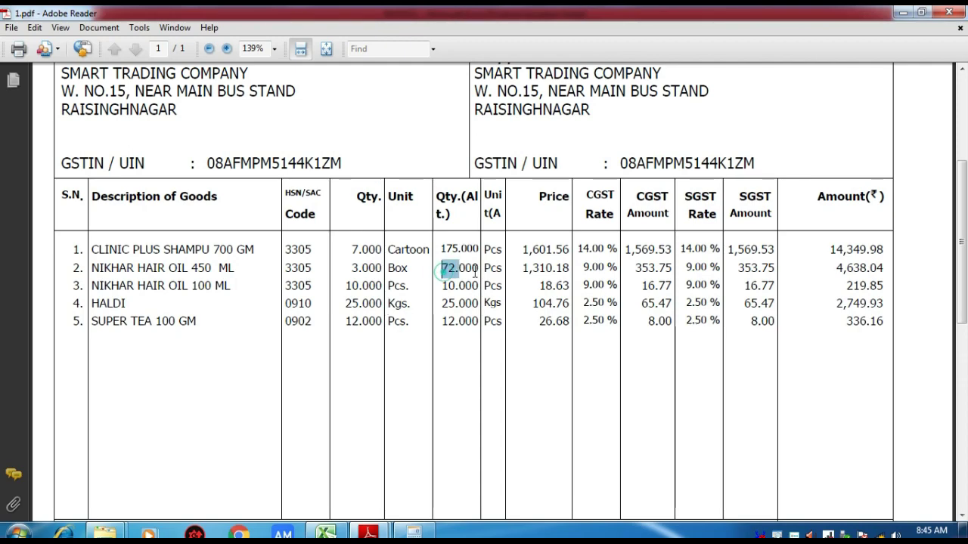
{"action": "left_click", "coordinate": [461, 285]}
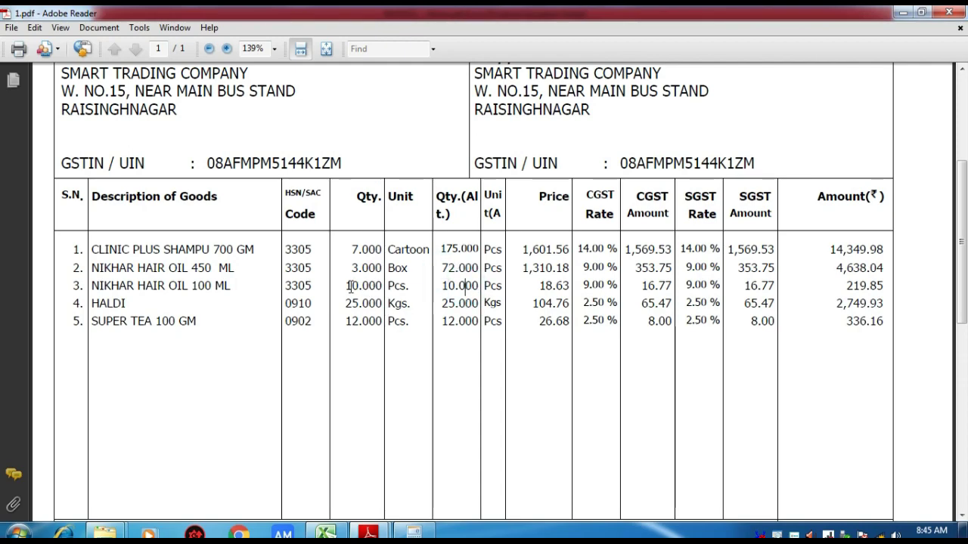
{"action": "left_click", "coordinate": [349, 287]}
{"action": "left_click_drag", "start_coordinate": [447, 286], "coordinate": [492, 289]}
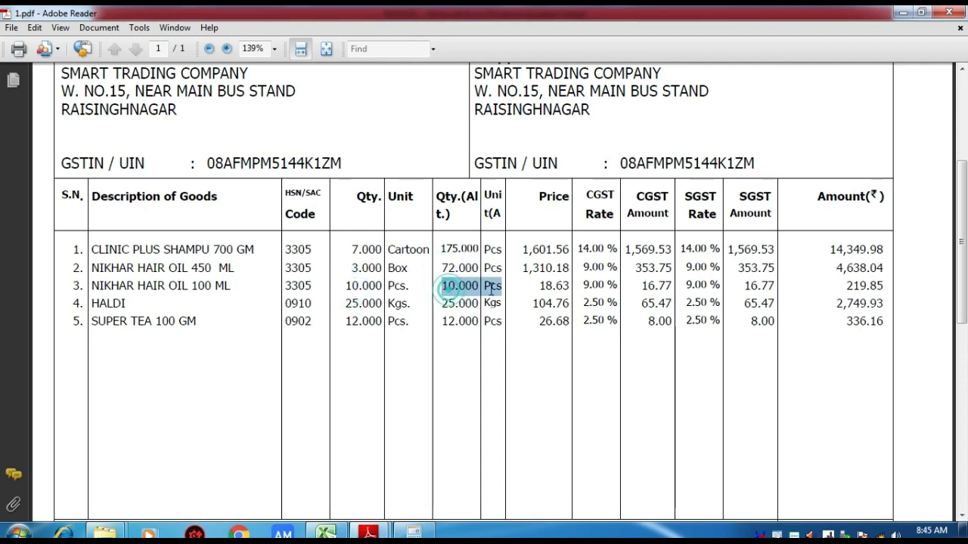
{"action": "double_click", "coordinate": [354, 303]}
{"action": "left_click", "coordinate": [446, 319]}
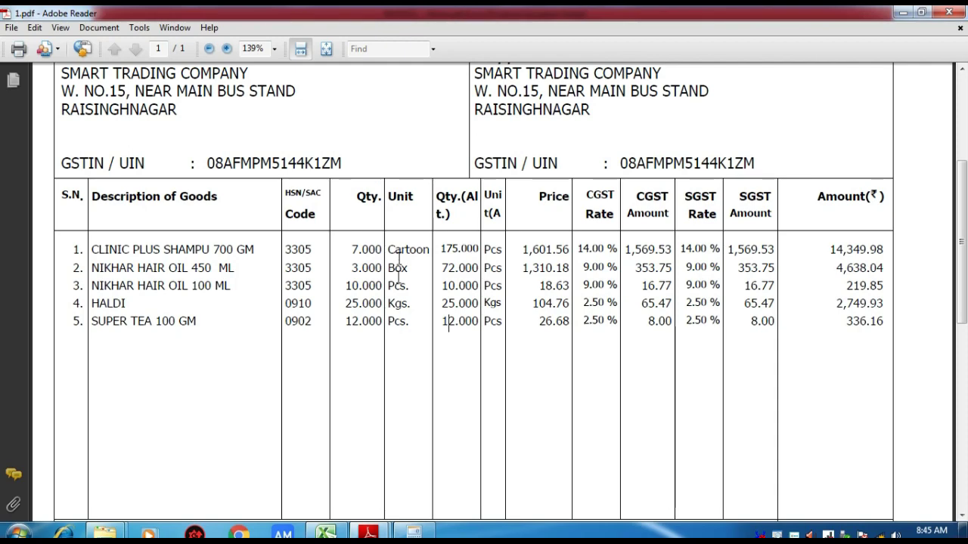
Step: Compute 14,349.98 ÷ 7 = 2,049.997142857143, then minimize Calculator to reveal the bill
{"action": "left_click", "coordinate": [416, 533]}
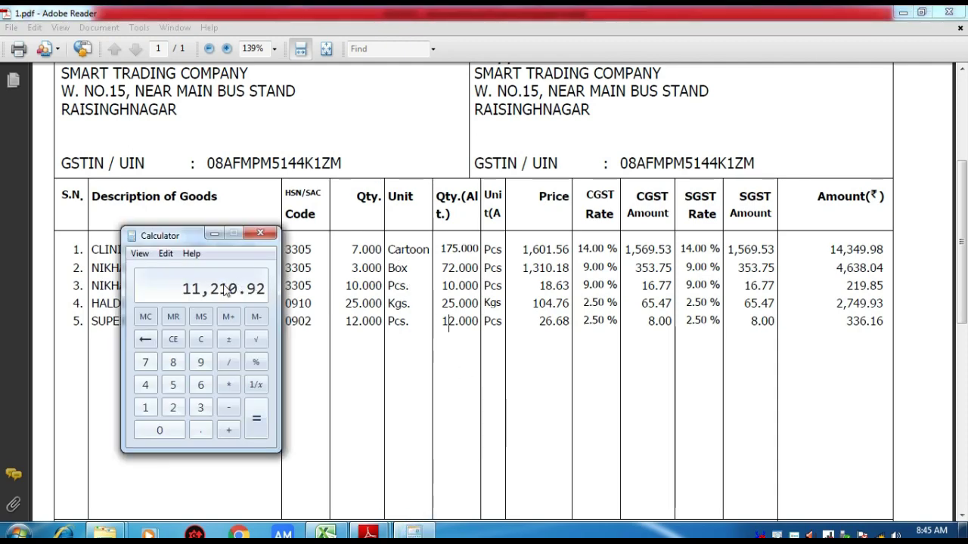
{"action": "key", "text": "Escape"}
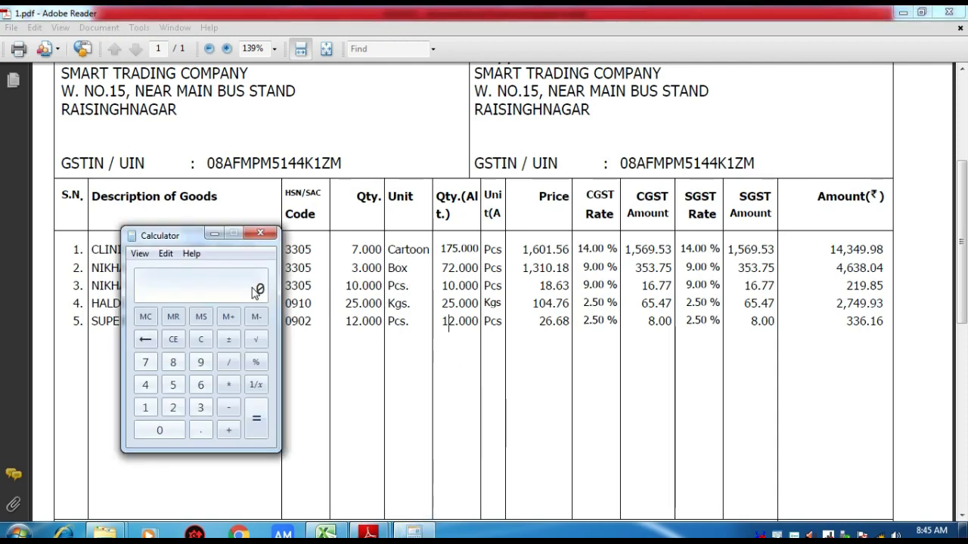
{"action": "type", "text": "14,349"}
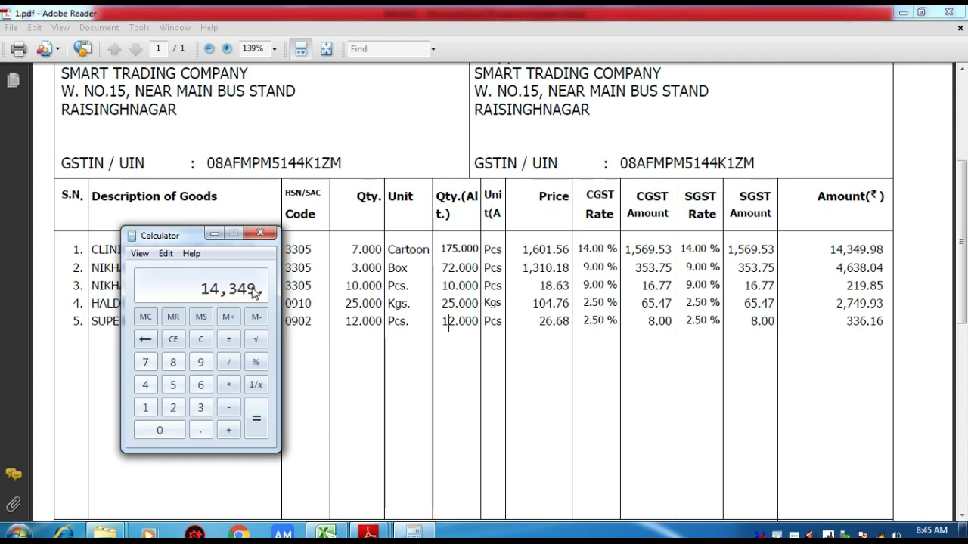
{"action": "type", "text": ".98"}
{"action": "left_click_drag", "start_coordinate": [198, 236], "coordinate": [570, 293]}
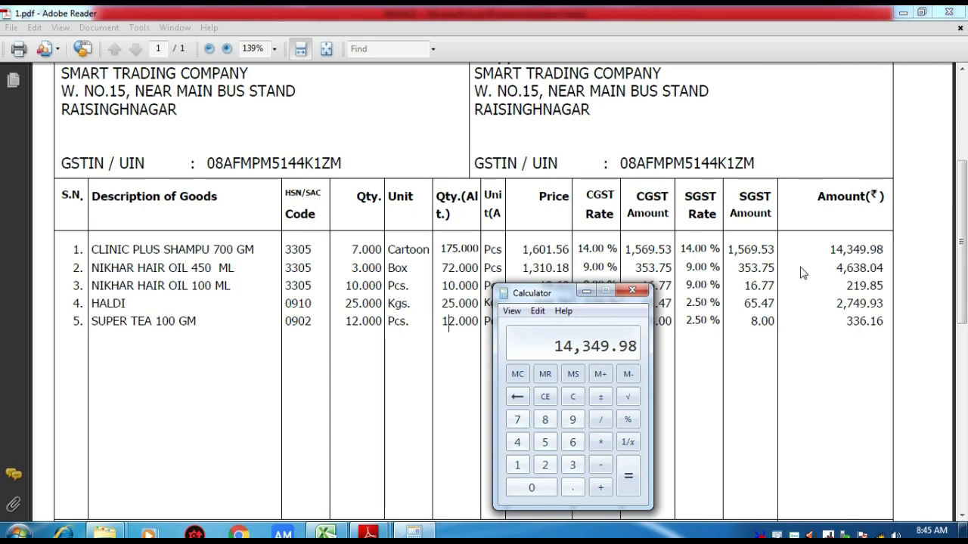
{"action": "type", "text": "/7"}
{"action": "key", "text": "Return"}
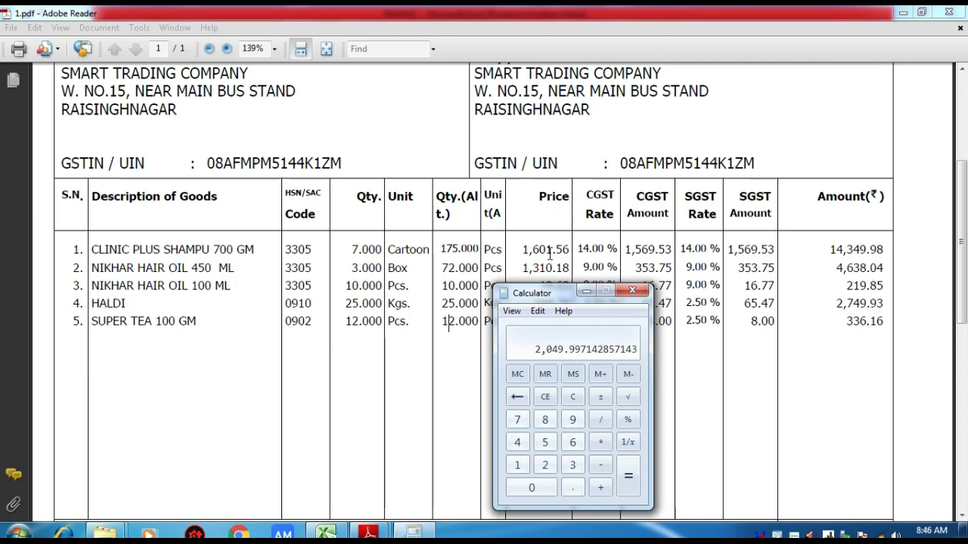
{"action": "left_click", "coordinate": [586, 290]}
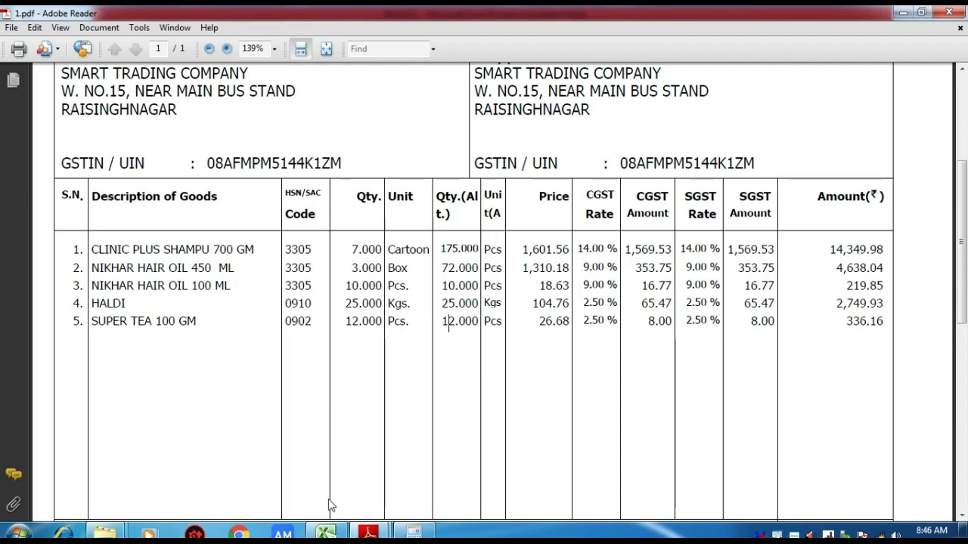
Step: Open Sheet2 of the INVOICE workbook and review the GST rate table headings
{"action": "left_click", "coordinate": [325, 531]}
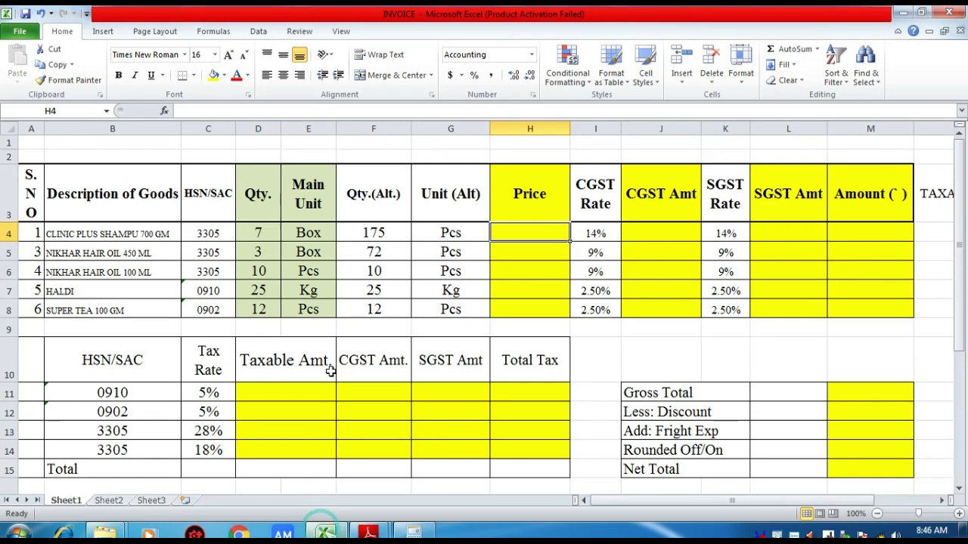
{"action": "left_click", "coordinate": [108, 501]}
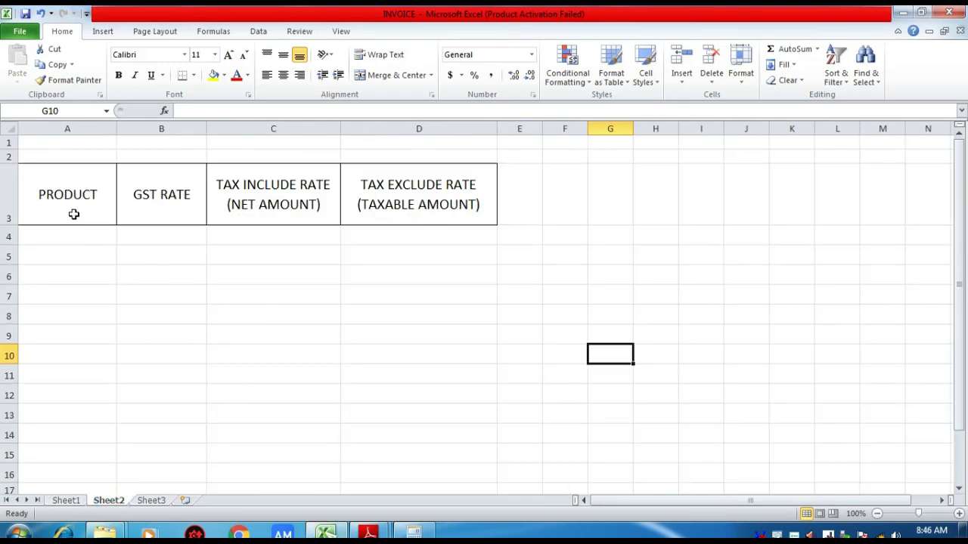
{"action": "mouse_move", "coordinate": [78, 202]}
{"action": "left_mouse_down"}
{"action": "mouse_move", "coordinate": [159, 217]}
{"action": "mouse_move", "coordinate": [400, 208]}
{"action": "left_mouse_up"}
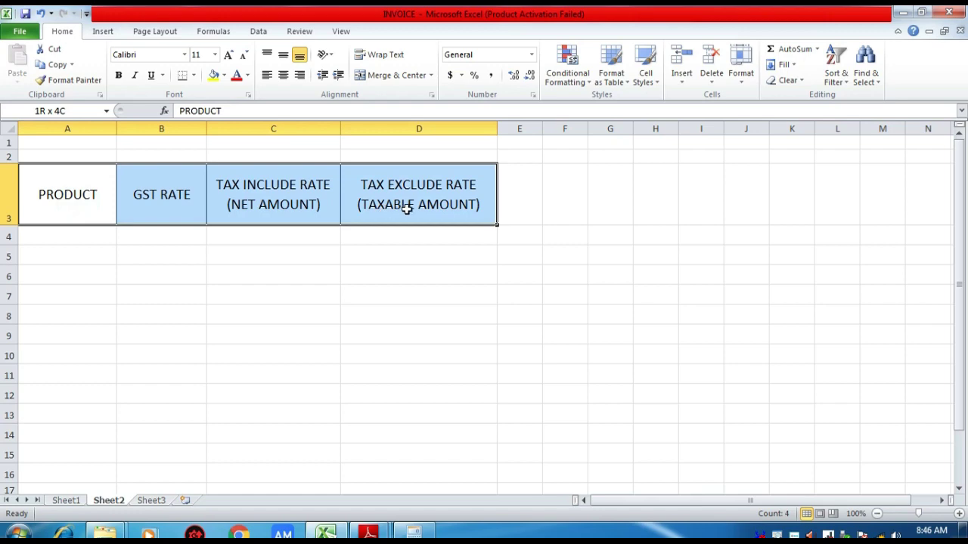
{"action": "left_click", "coordinate": [394, 310]}
{"action": "left_click", "coordinate": [49, 206]}
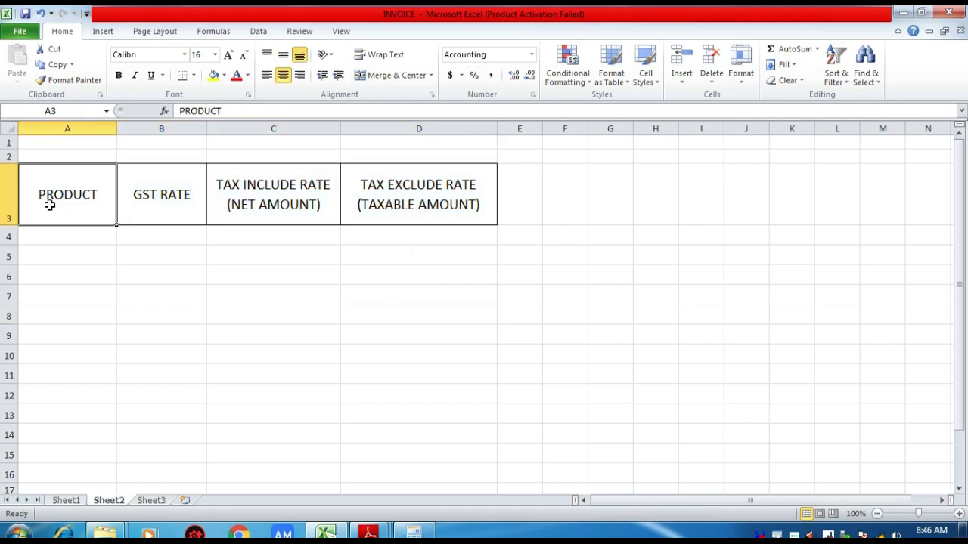
{"action": "left_click", "coordinate": [158, 199]}
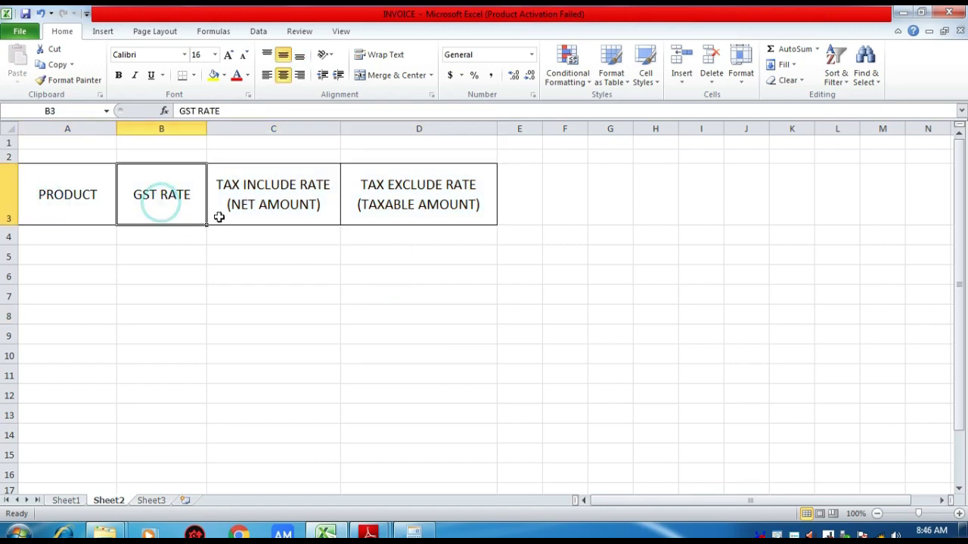
{"action": "left_click", "coordinate": [277, 204]}
{"action": "left_click", "coordinate": [392, 202]}
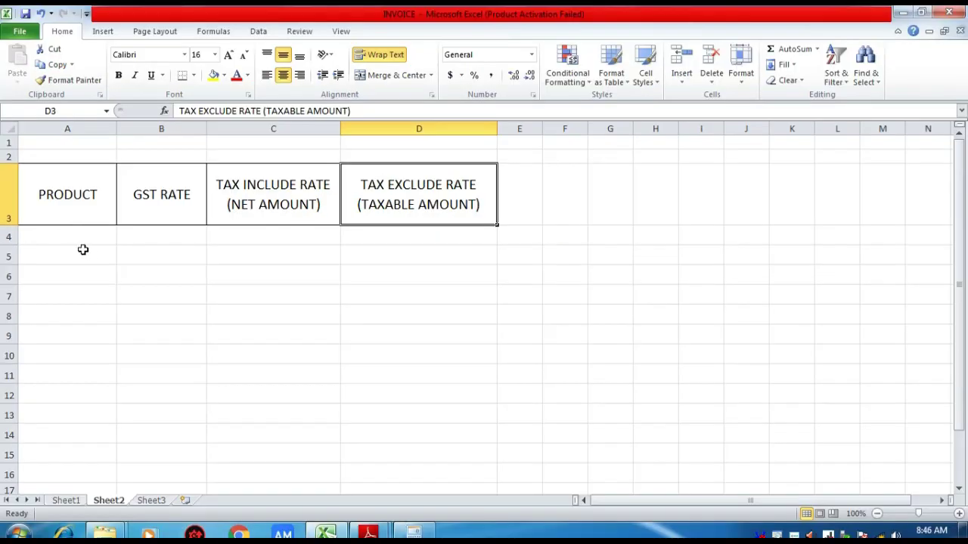
Step: Enter product MOBILE with an 18% GST rate in A5:B5
{"action": "left_click", "coordinate": [76, 248]}
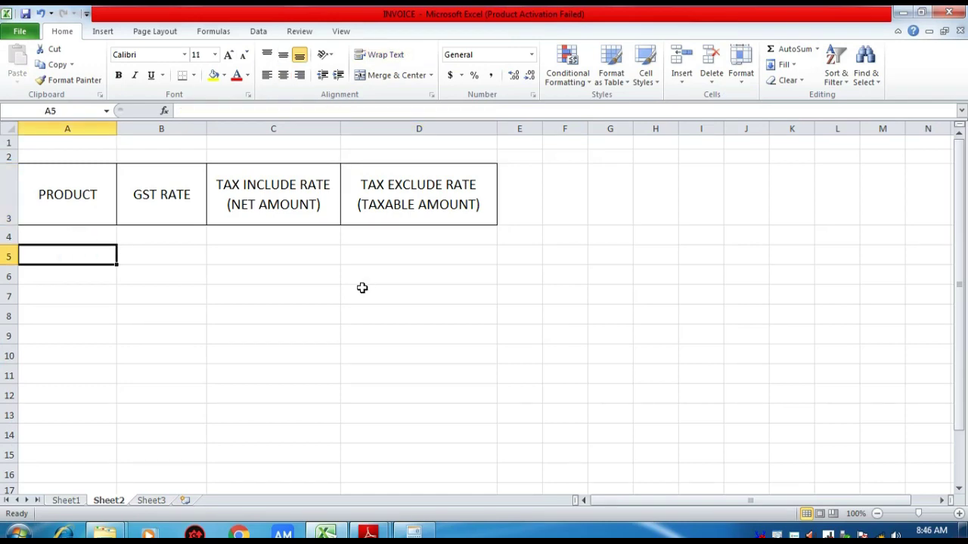
{"action": "type", "text": "M"}
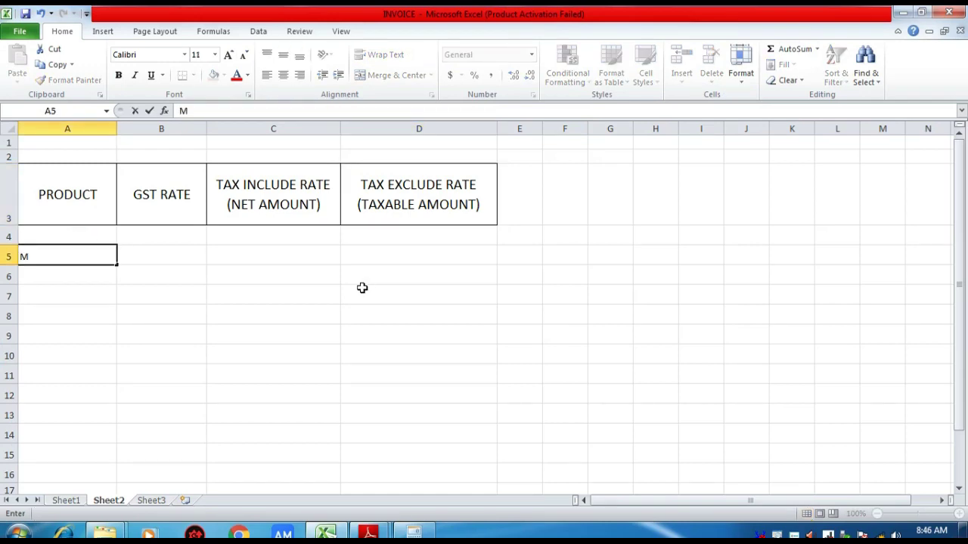
{"action": "type", "text": "OBILE"}
{"action": "key", "text": "BackSpace"}
{"action": "key", "text": "BackSpace"}
{"action": "key", "text": "BackSpace"}
{"action": "type", "text": "ILE"}
{"action": "key", "text": "Tab"}
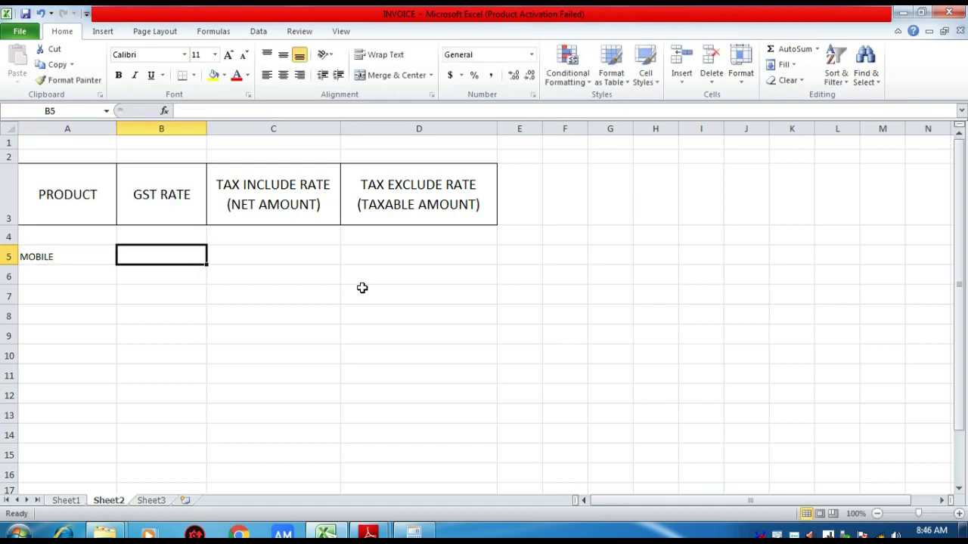
{"action": "type", "text": "18%"}
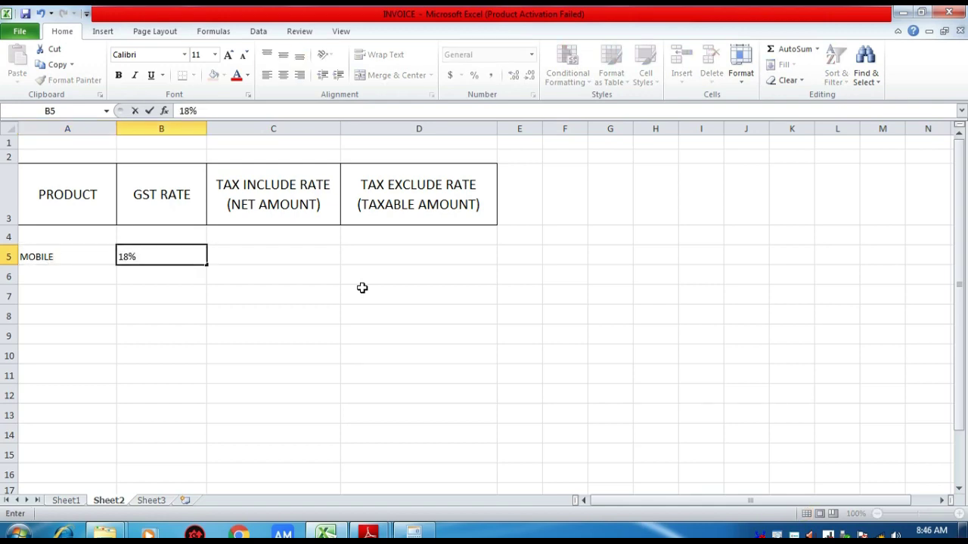
{"action": "key", "text": "Return"}
Step: Enter 10,000 as both the net amount in C5 and taxable amount in D5
{"action": "key", "text": "Up"}
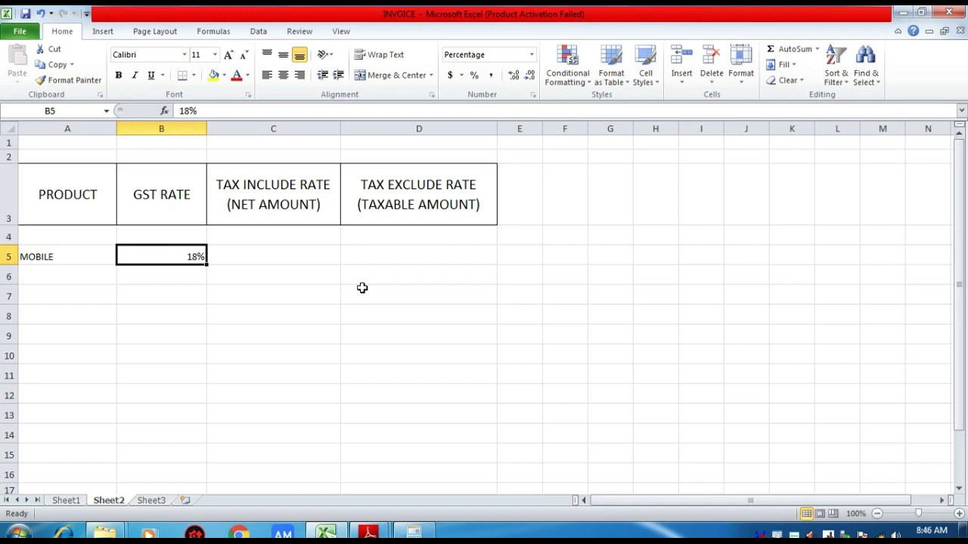
{"action": "key", "text": "Right"}
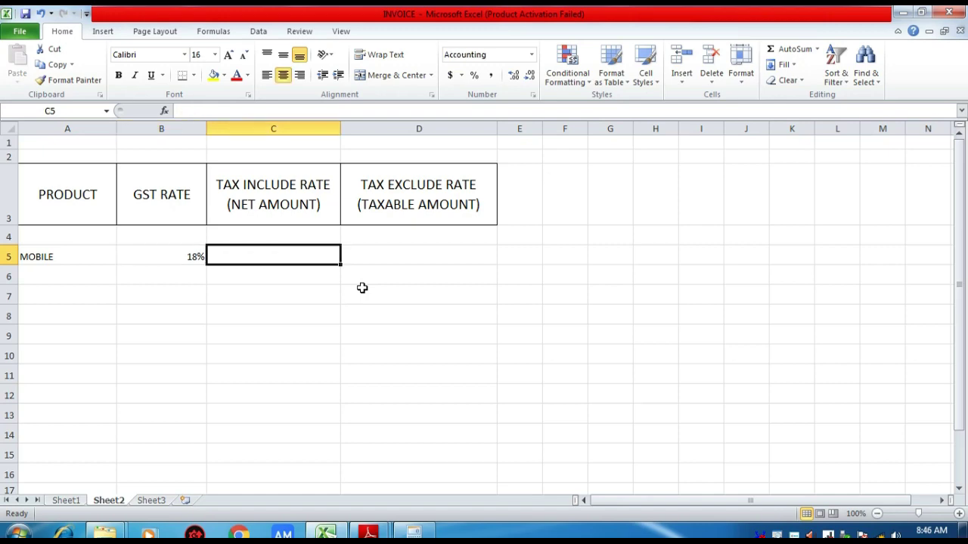
{"action": "type", "text": "10,00"}
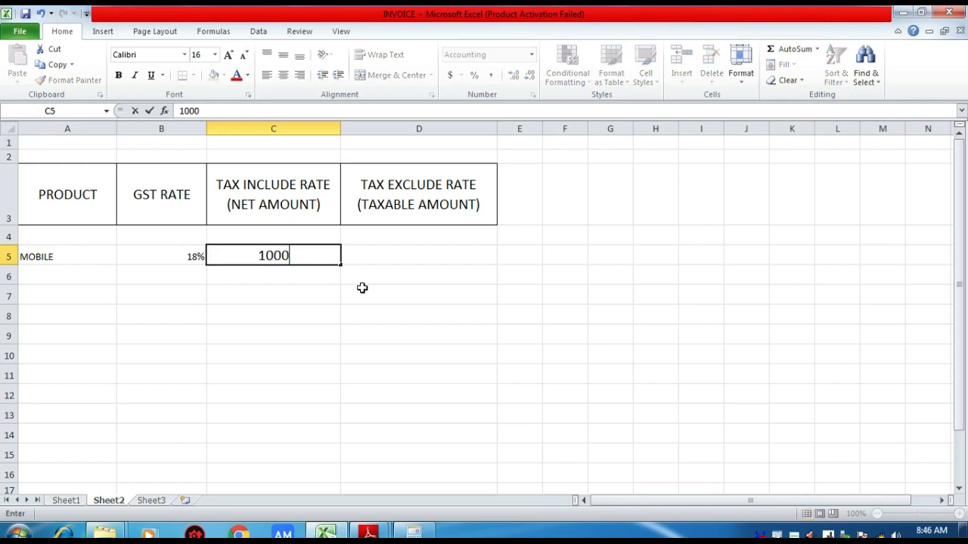
{"action": "type", "text": "0"}
{"action": "key", "text": "Return"}
{"action": "key", "text": "Up"}
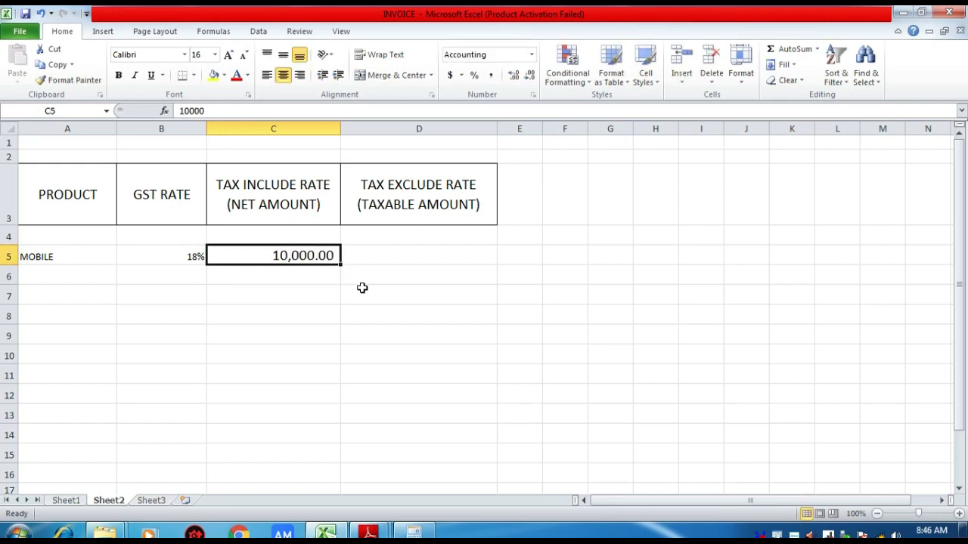
{"action": "key", "text": "Right"}
{"action": "type", "text": "10000"}
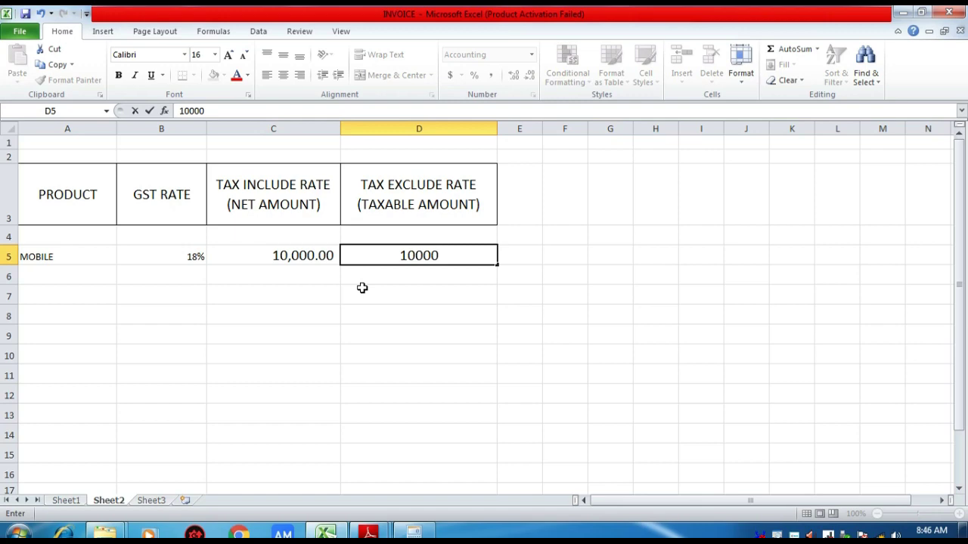
{"action": "key", "text": "Return"}
{"action": "key", "text": "Up"}
{"action": "key", "text": "Left"}
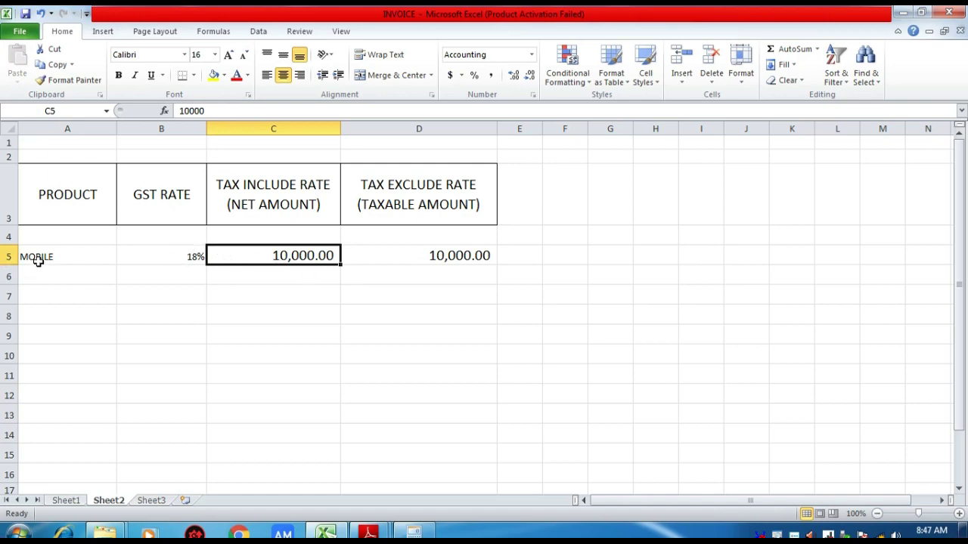
Step: Increase the font size of MOBILE and 18% in A5:B5 to match C5 and D5
{"action": "left_click_drag", "start_coordinate": [38, 260], "coordinate": [130, 254]}
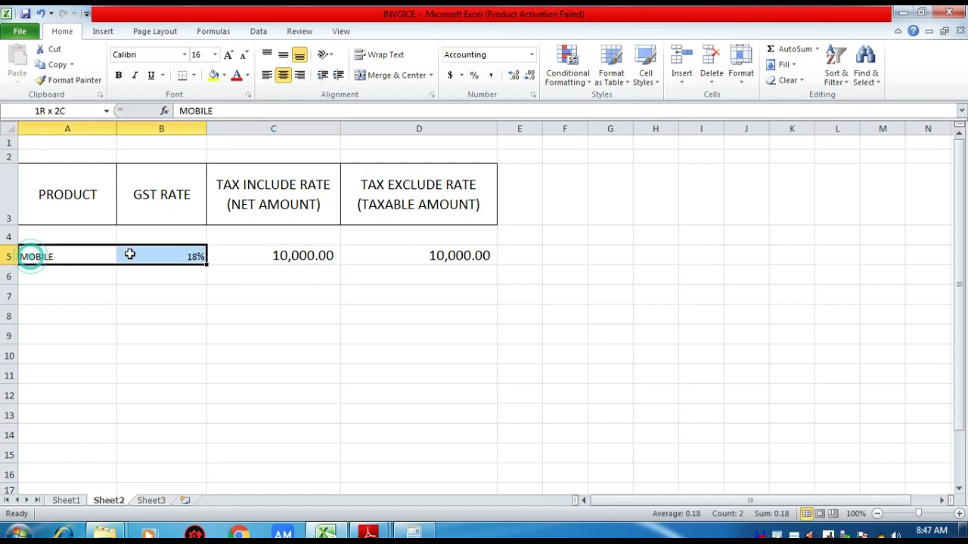
{"action": "left_click", "coordinate": [227, 56]}
{"action": "left_click", "coordinate": [285, 257]}
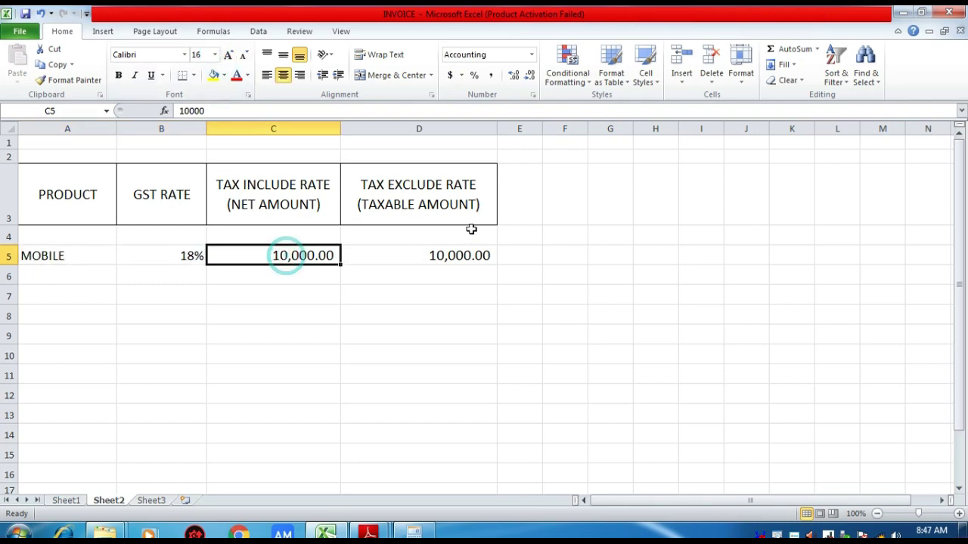
{"action": "left_click", "coordinate": [421, 256]}
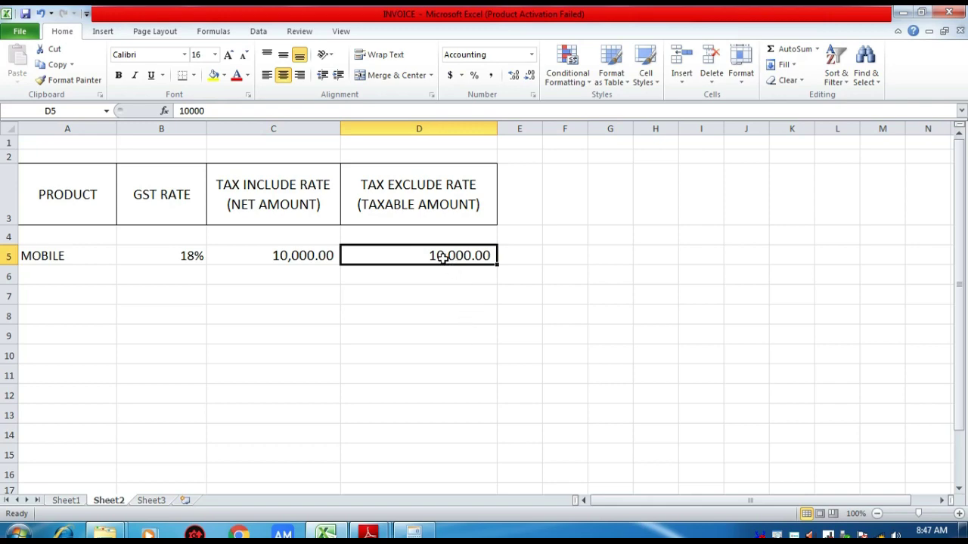
{"action": "left_click", "coordinate": [306, 257]}
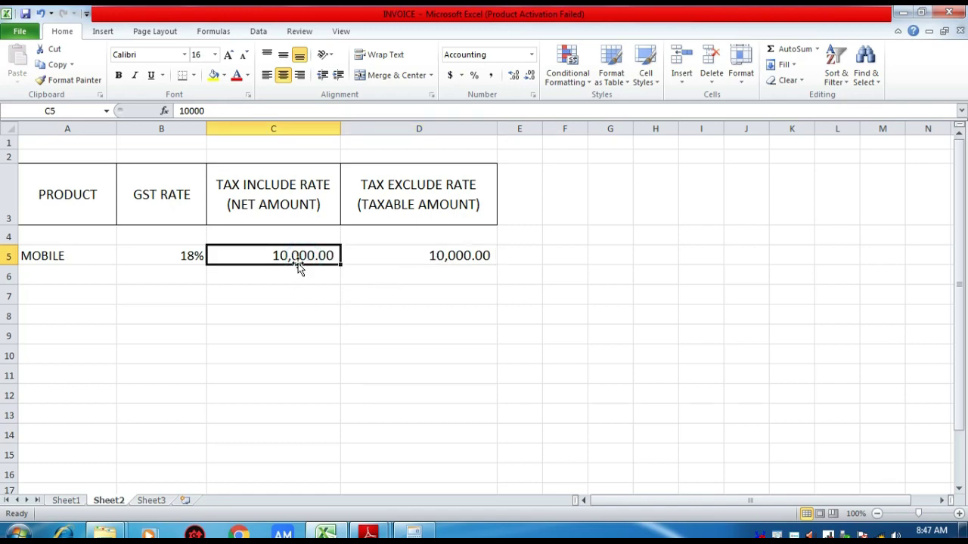
{"action": "left_click", "coordinate": [279, 300]}
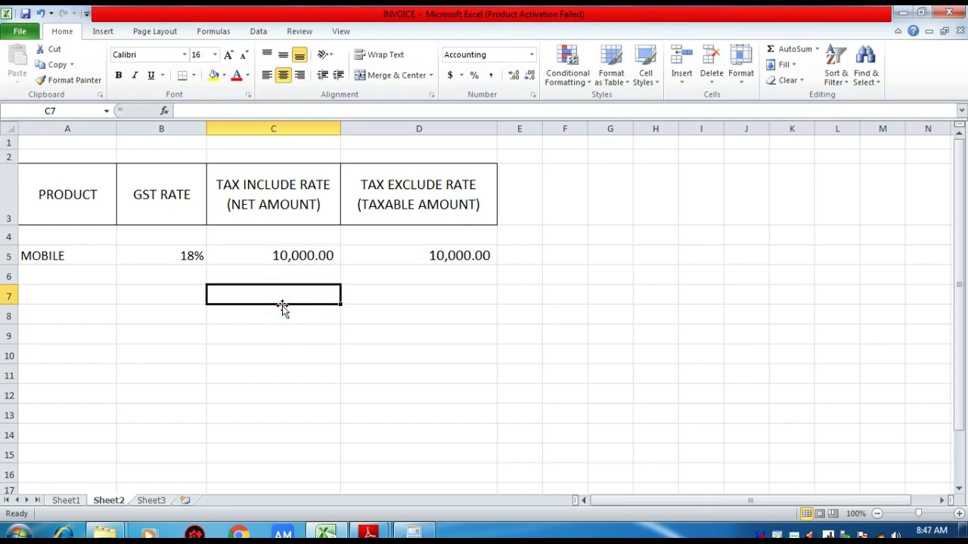
Step: Compute 10,000 × 100 ÷ 118 in Calculator, giving 8,474.576271186441
{"action": "left_click", "coordinate": [416, 532]}
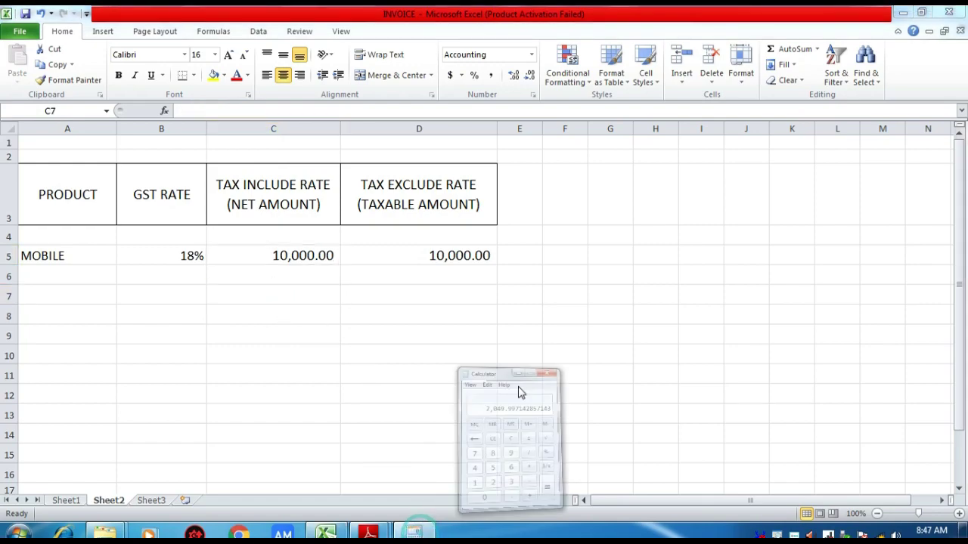
{"action": "key", "text": "Escape"}
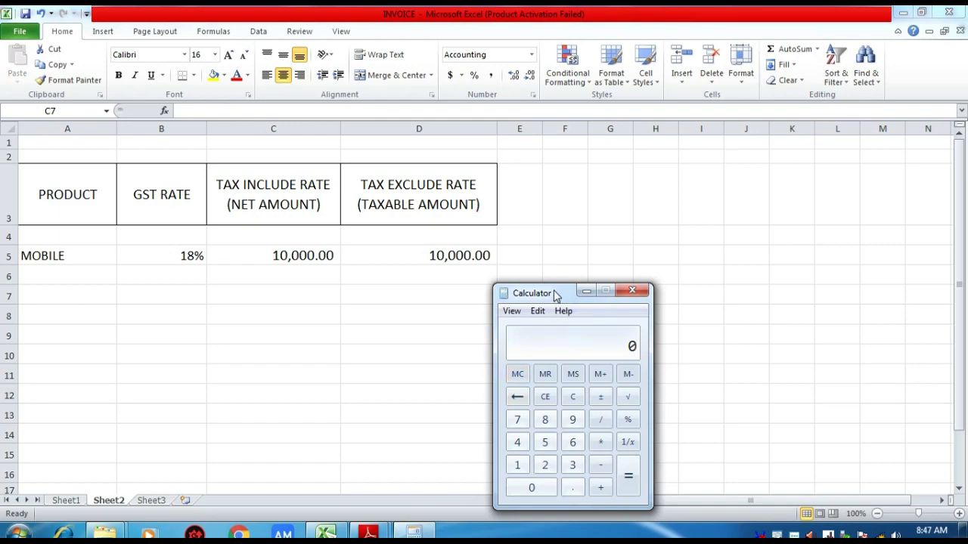
{"action": "left_click_drag", "start_coordinate": [556, 295], "coordinate": [575, 201]}
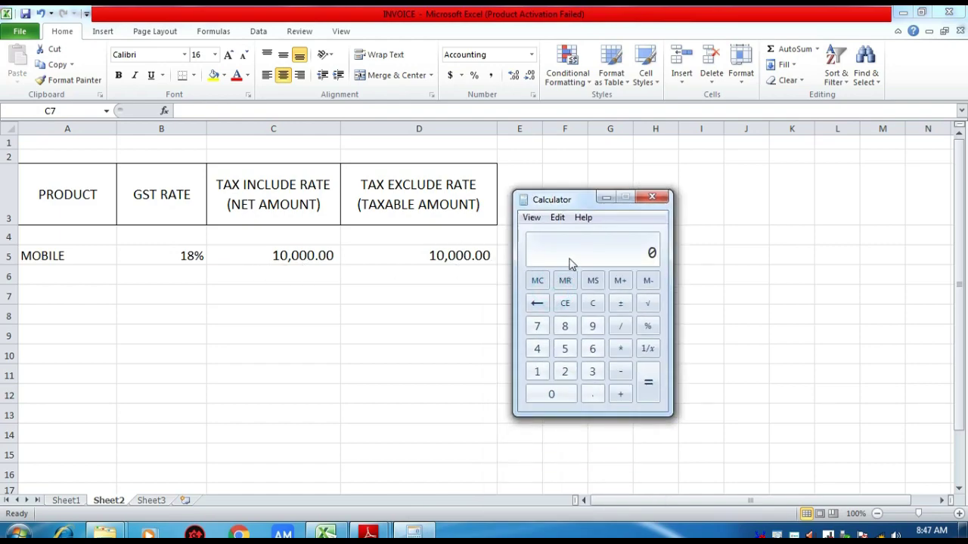
{"action": "type", "text": "10,00"}
{"action": "type", "text": "0"}
{"action": "key", "text": "asterisk"}
{"action": "type", "text": "100"}
{"action": "key", "text": "slash"}
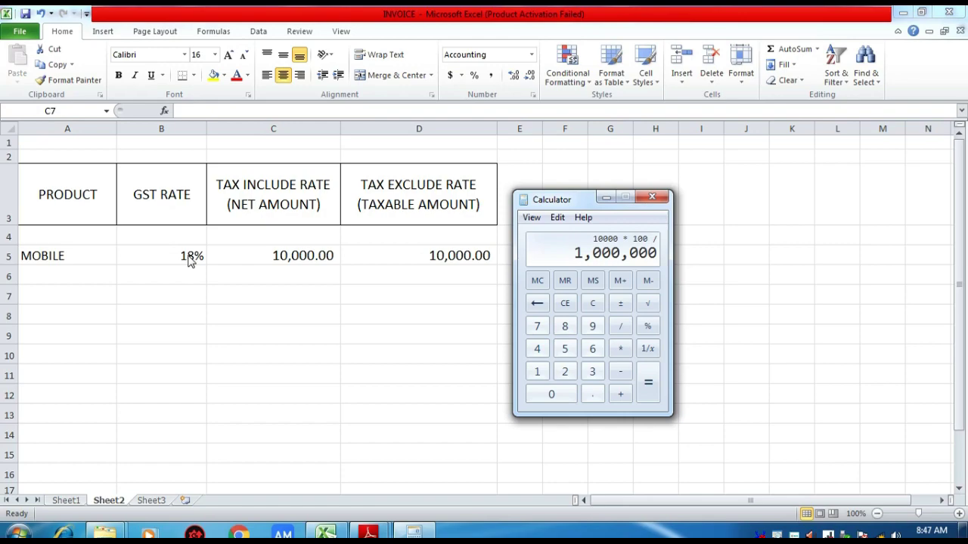
{"action": "type", "text": "118"}
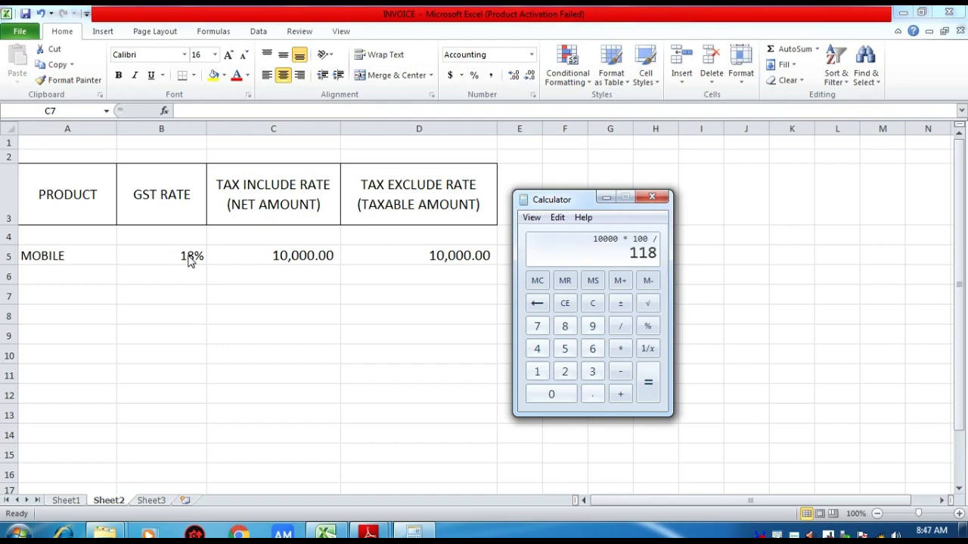
{"action": "key", "text": "Return"}
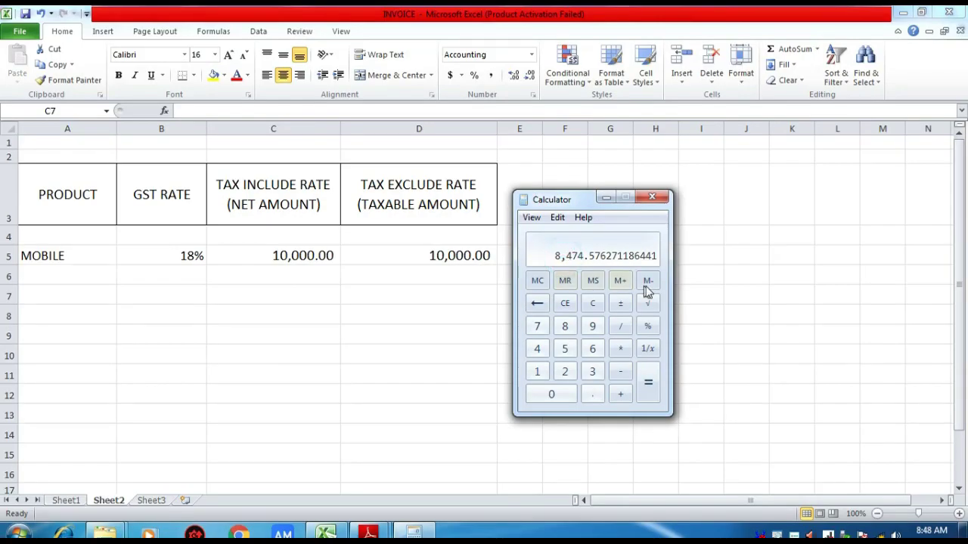
Step: Clear Calculator and re-evaluate 10000 × 100 ÷ 118 as a check before returning to C7
{"action": "key", "text": "Escape"}
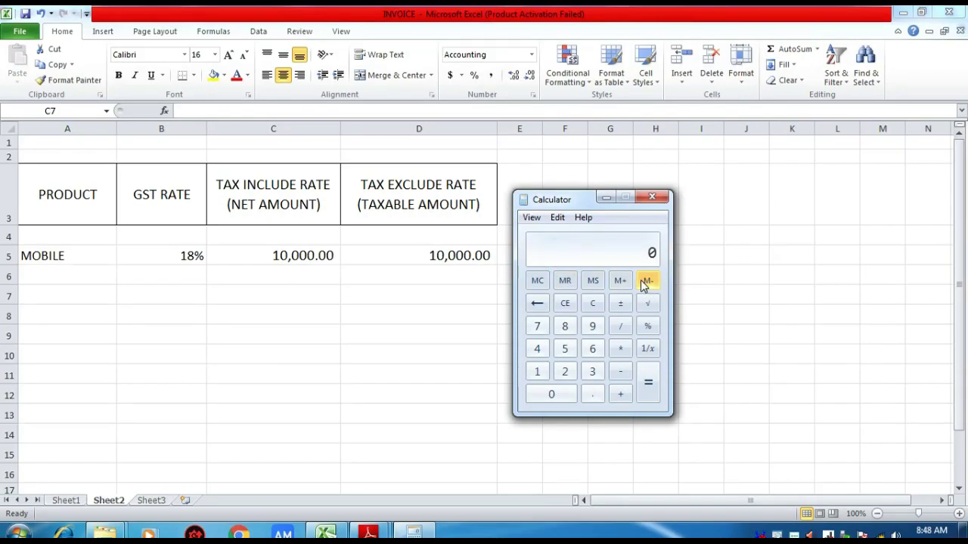
{"action": "type", "text": "10000 "}
{"action": "type", "text": "* 10"}
{"action": "type", "text": "0 / "}
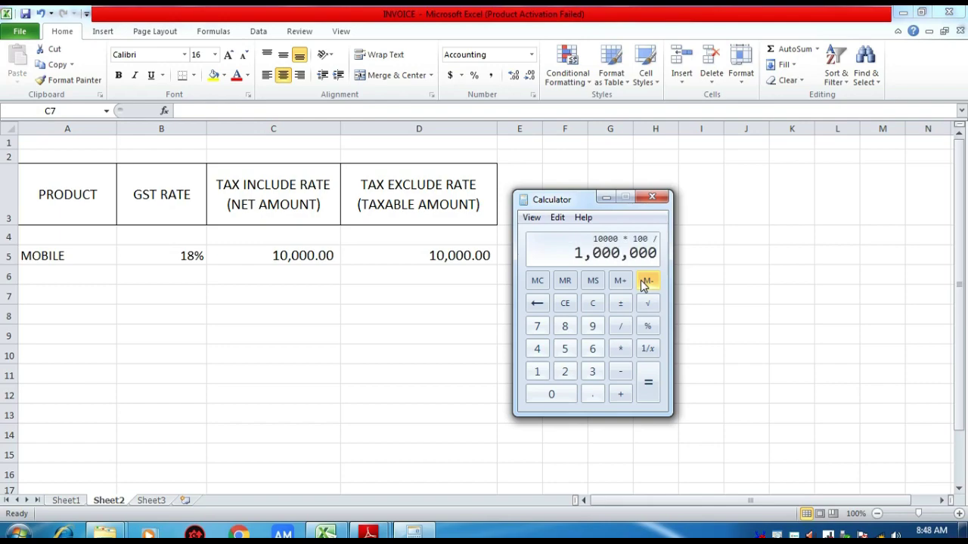
{"action": "type", "text": "118"}
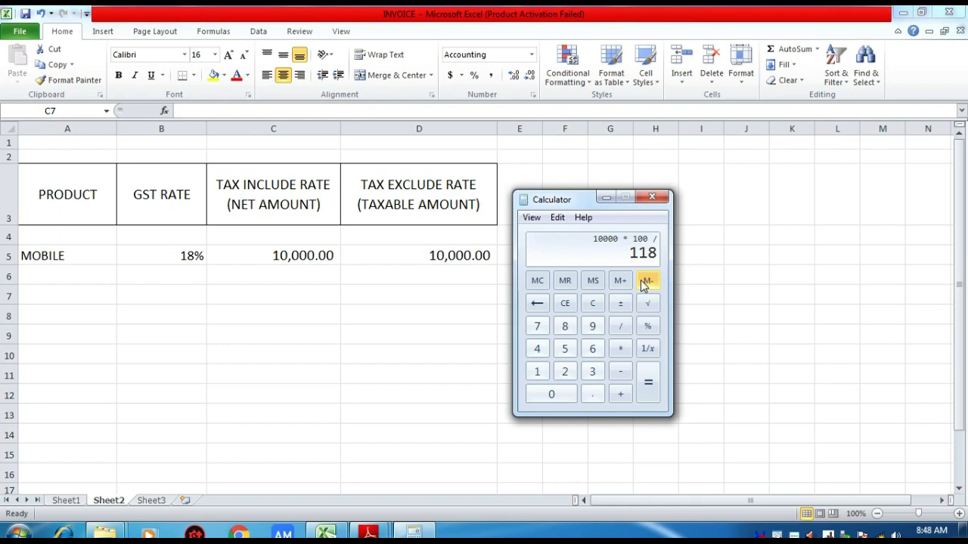
{"action": "key", "text": "Return"}
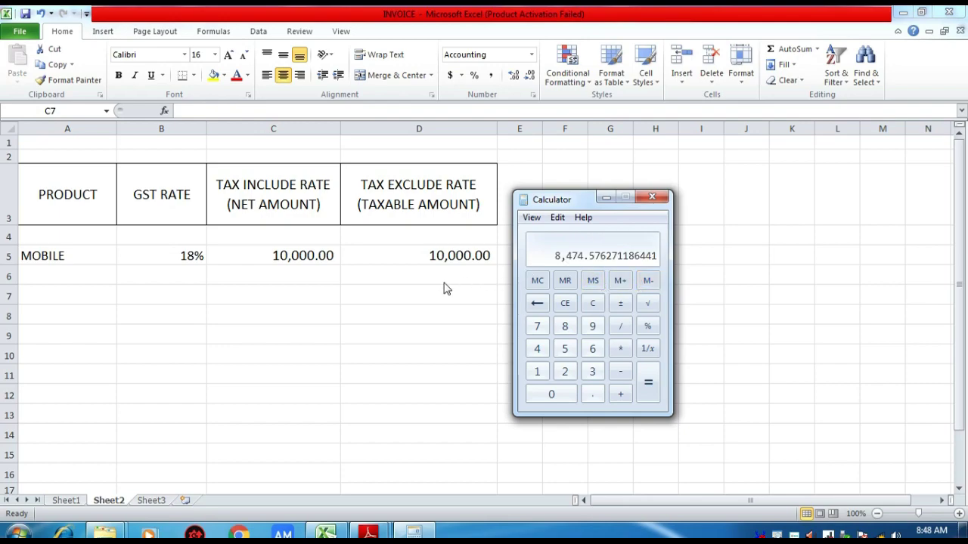
{"action": "left_click", "coordinate": [281, 296]}
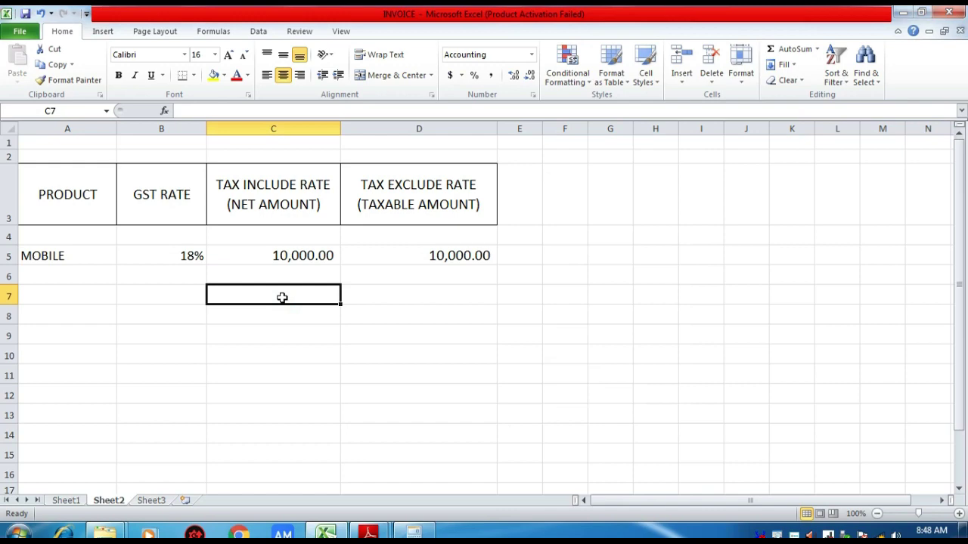
Step: Enter the pre-tax amount 8,474.58 in C7 and label it TV in B7
{"action": "type", "text": "8,474."}
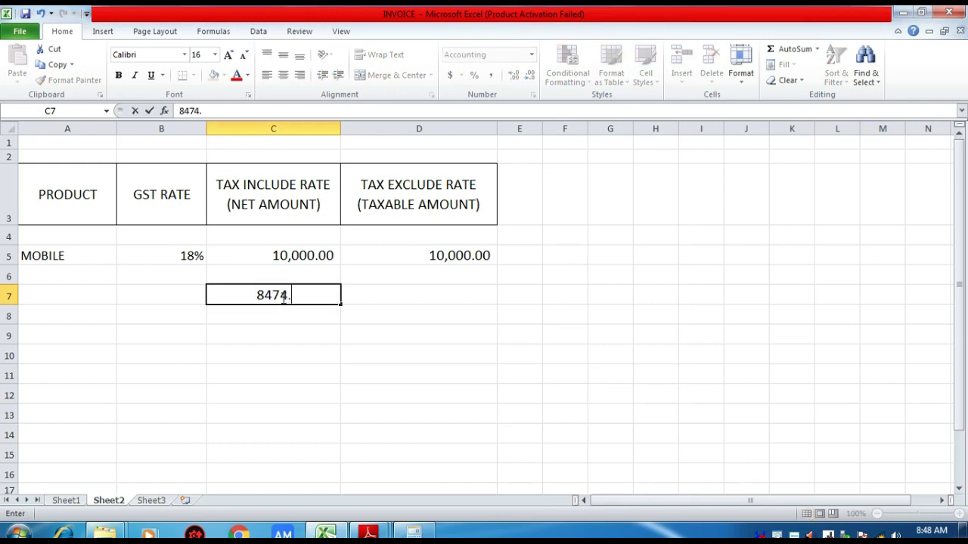
{"action": "type", "text": "58"}
{"action": "key", "text": "Return"}
{"action": "key", "text": "Up"}
{"action": "key", "text": "Left"}
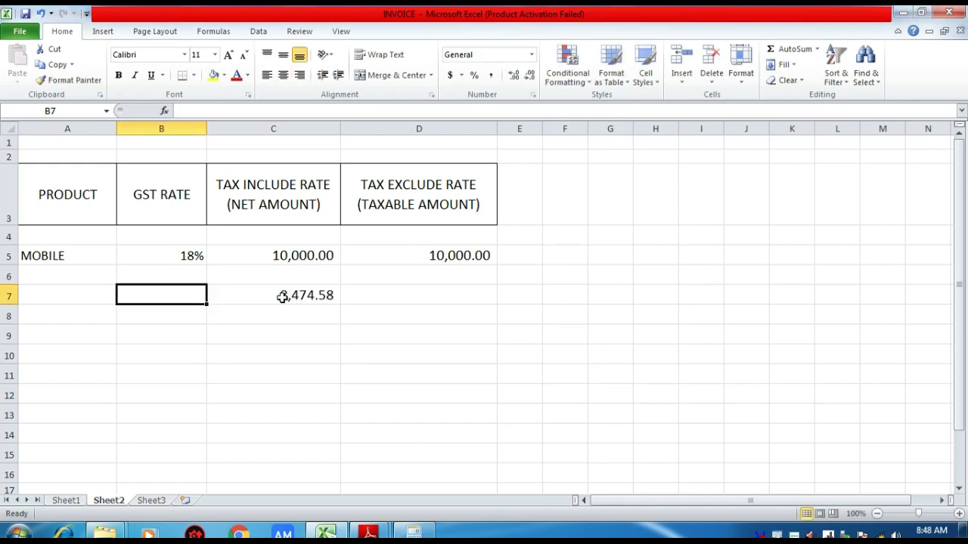
{"action": "type", "text": "TV"}
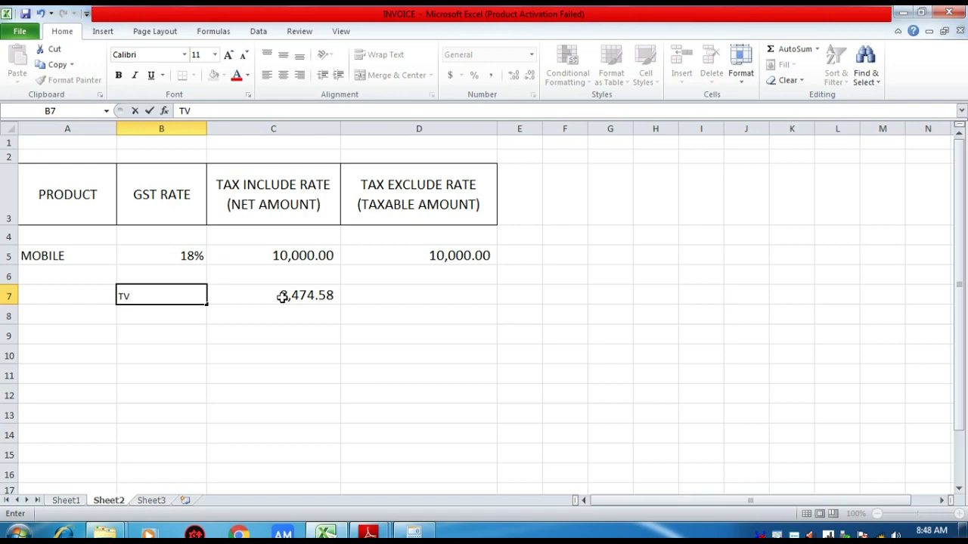
{"action": "key", "text": "Return"}
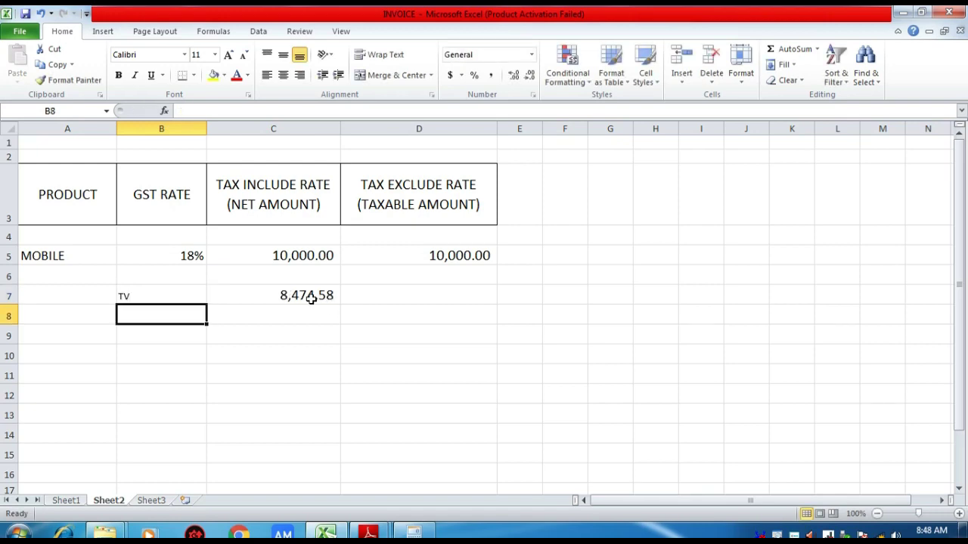
{"action": "left_click", "coordinate": [315, 296]}
{"action": "left_click", "coordinate": [300, 315]}
{"action": "left_click", "coordinate": [156, 317]}
{"action": "left_click", "coordinate": [311, 313]}
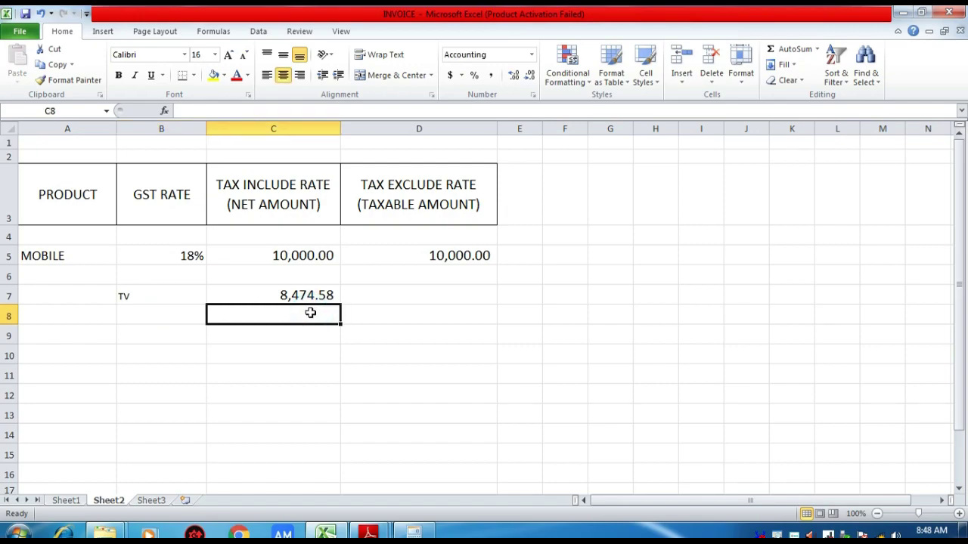
{"action": "key", "text": "alt+Tab"}
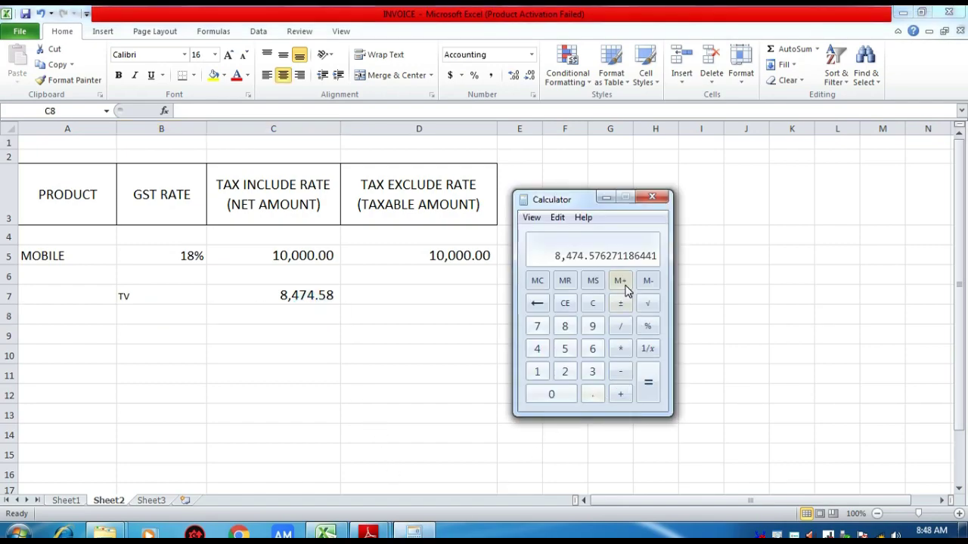
Step: Calculate 8,474.58 × 18 ÷ 100 in Calculator, giving GST of 1,525.4244
{"action": "key", "text": "Escape"}
{"action": "type", "text": "1"}
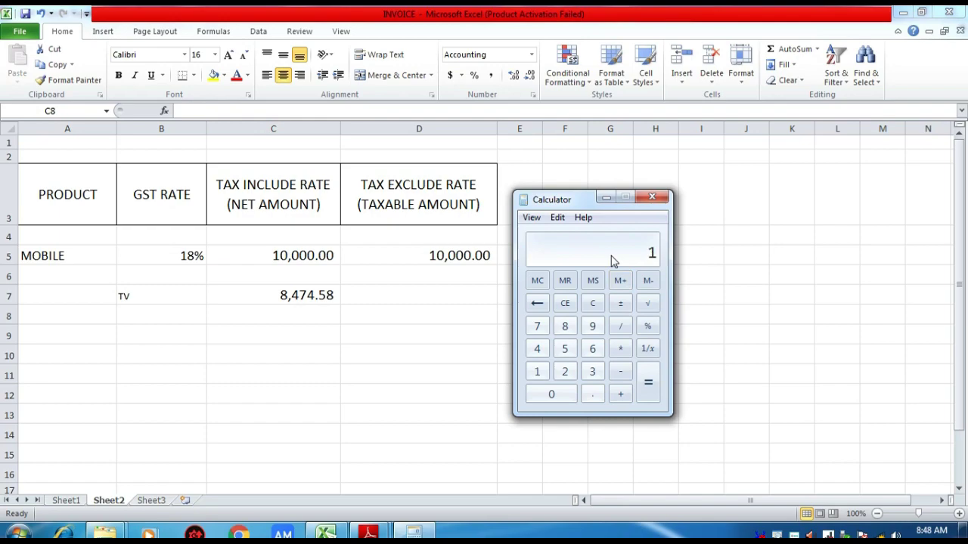
{"action": "key", "text": "BackSpace"}
{"action": "type", "text": "84"}
{"action": "type", "text": "74.5"}
{"action": "type", "text": "8 "}
{"action": "type", "text": "* 18 "}
{"action": "type", "text": "/ "}
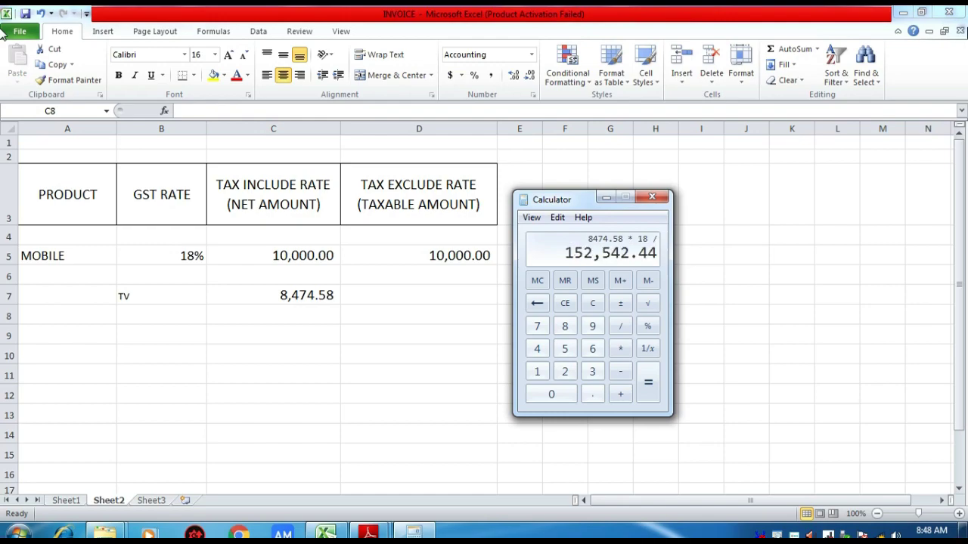
{"action": "type", "text": "100"}
{"action": "key", "text": "Return"}
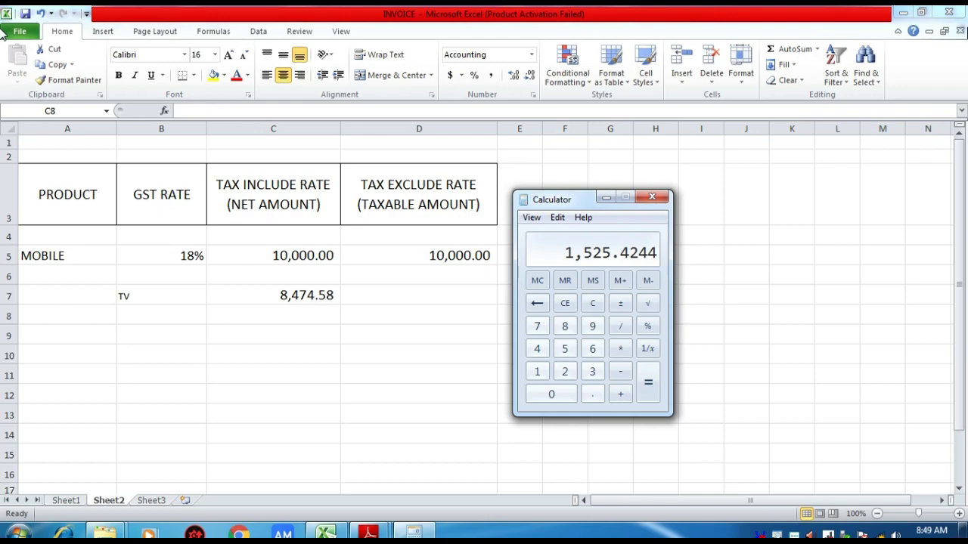
{"action": "left_click", "coordinate": [312, 309]}
Step: Enter GST 1,525.42 in C8 and verify 8,474.58 + 1,525.42 in Calculator
{"action": "type", "text": "1,525"}
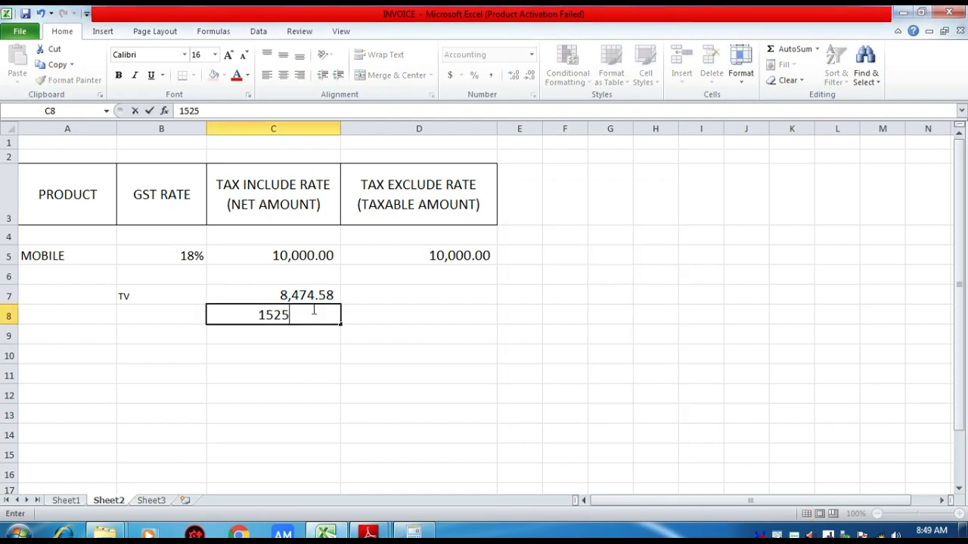
{"action": "type", "text": ".42"}
{"action": "key", "text": "Return"}
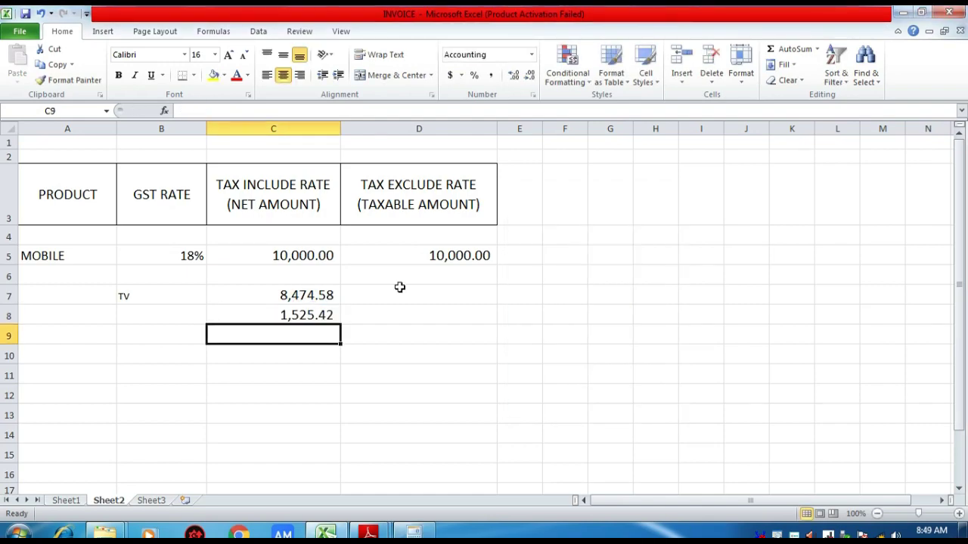
{"action": "left_click", "coordinate": [414, 533]}
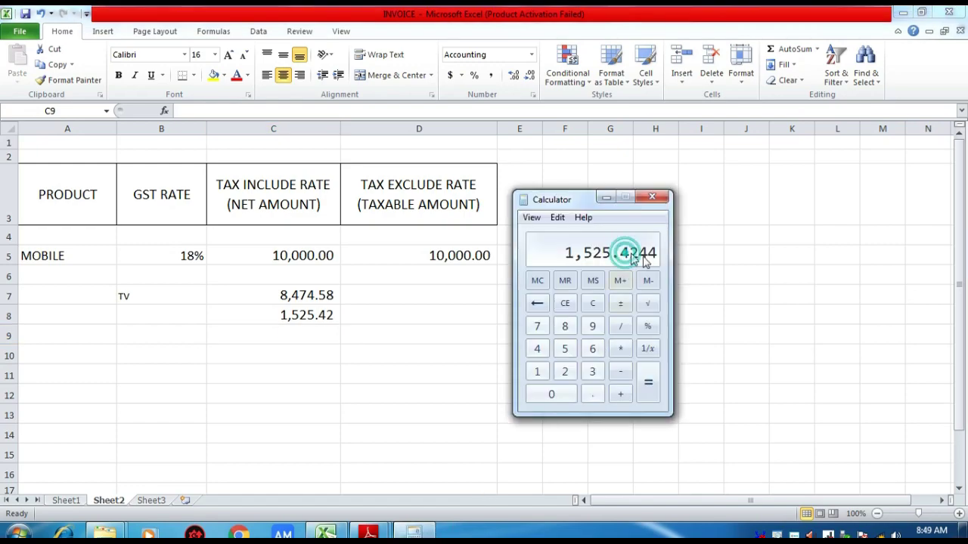
{"action": "key", "text": "Escape"}
{"action": "type", "text": "8"}
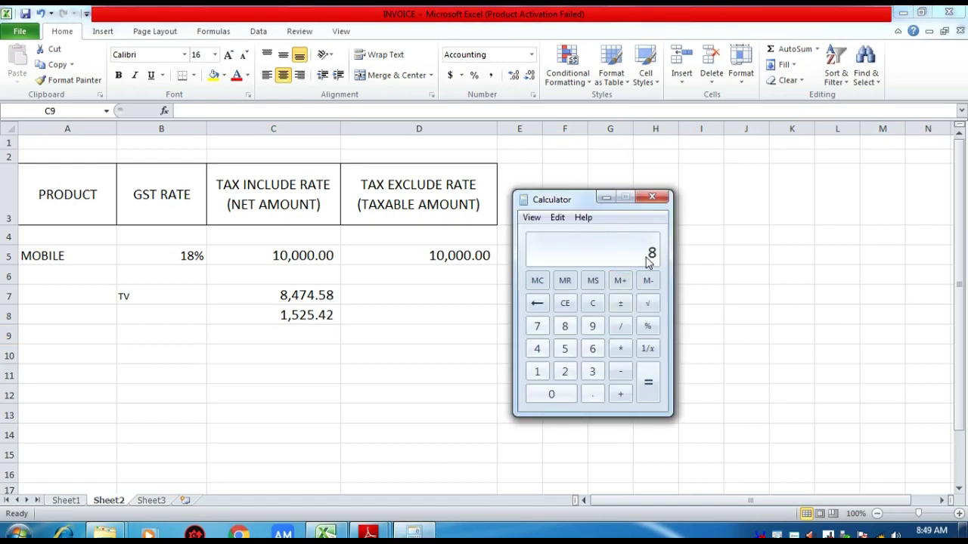
{"action": "type", "text": ",474.58"}
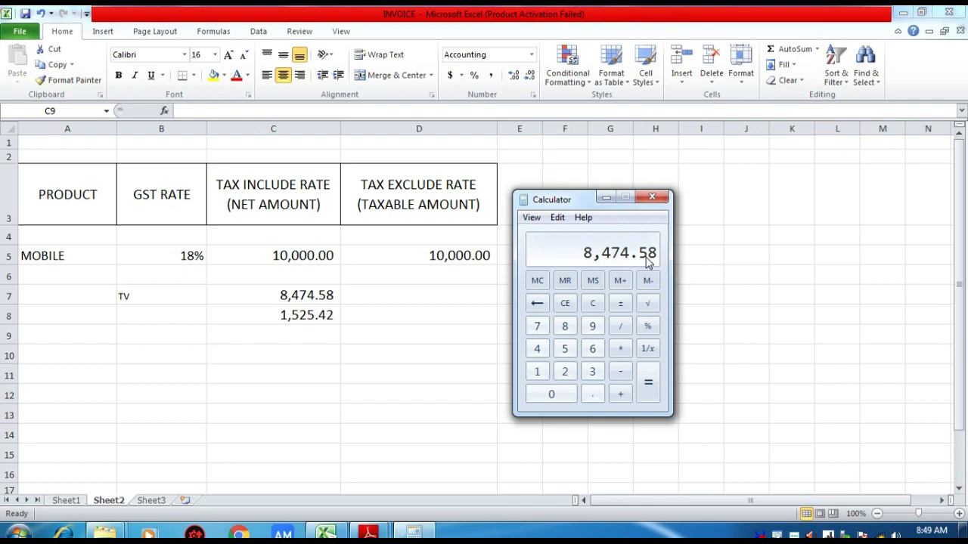
{"action": "type", "text": "+1525."}
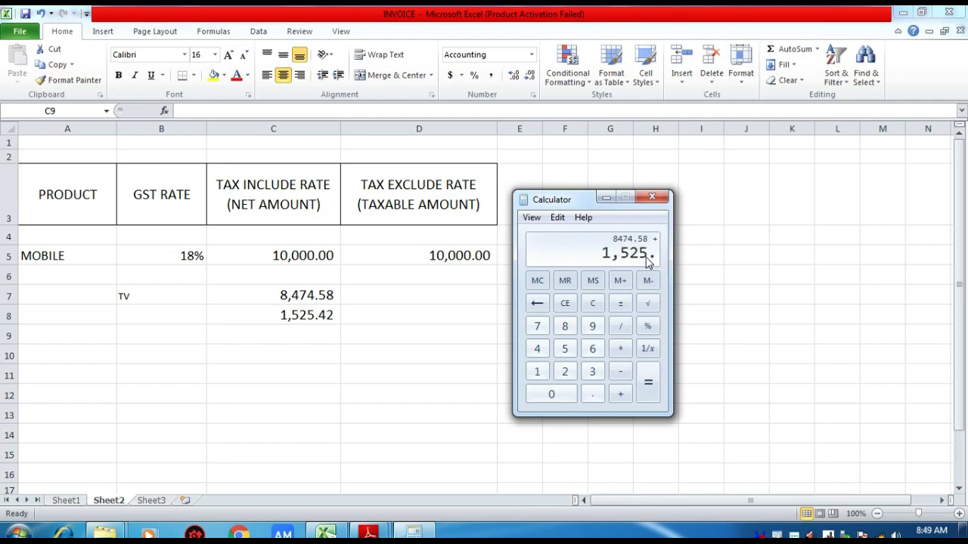
{"action": "type", "text": "42"}
{"action": "key", "text": "Return"}
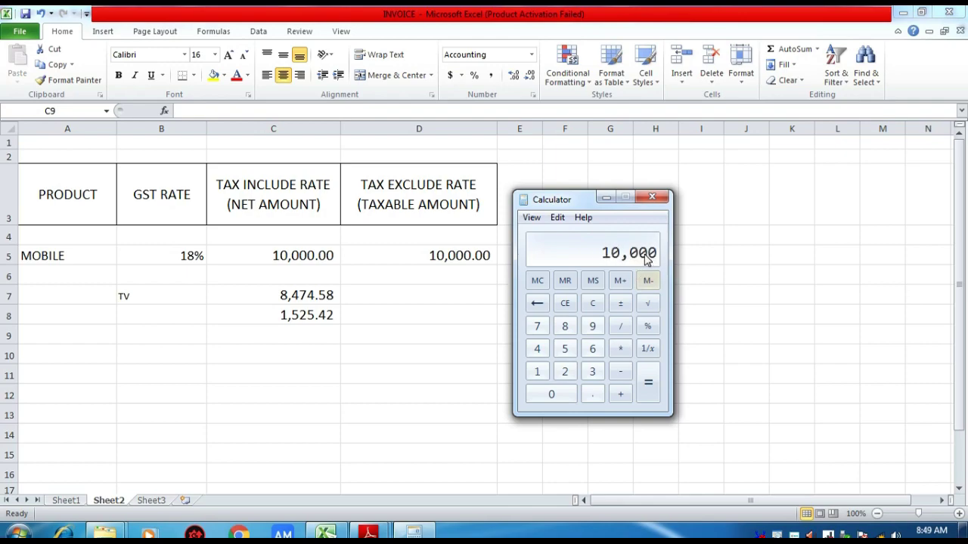
Step: Enter the total 10,000 in C9 beneath the GST amount
{"action": "left_click", "coordinate": [304, 335]}
{"action": "type", "text": "1"}
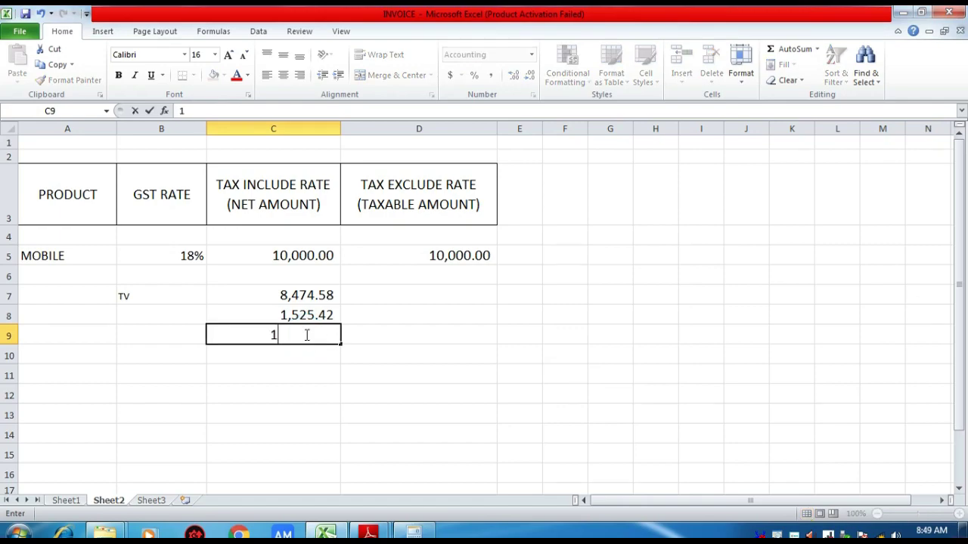
{"action": "type", "text": "0000"}
{"action": "key", "text": "Return"}
{"action": "left_click", "coordinate": [305, 334]}
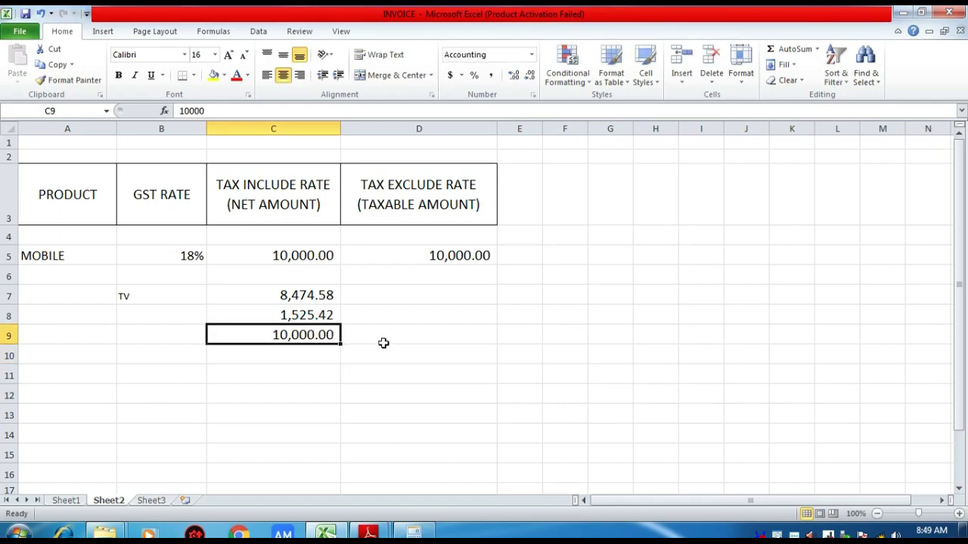
{"action": "left_click", "coordinate": [452, 257]}
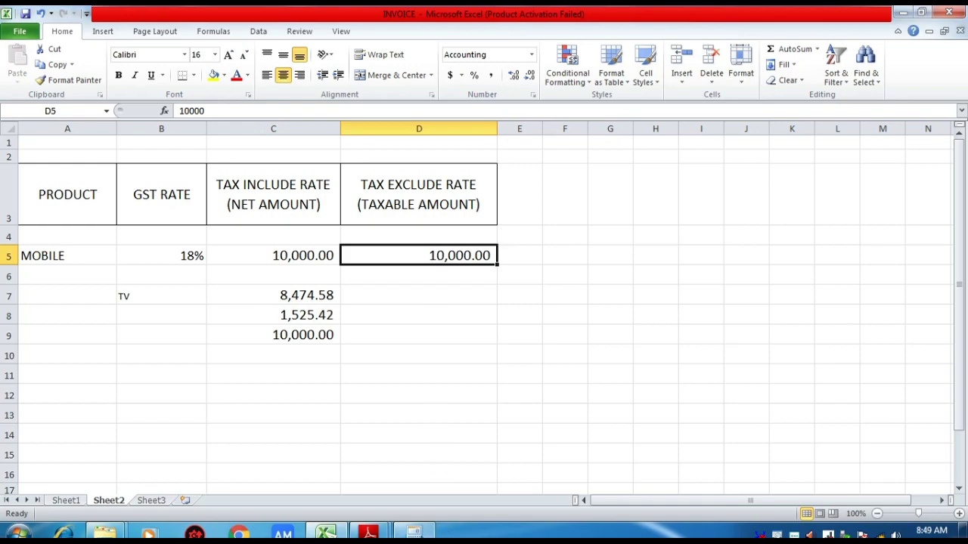
{"action": "left_click", "coordinate": [414, 533]}
{"action": "type", "text": "10"}
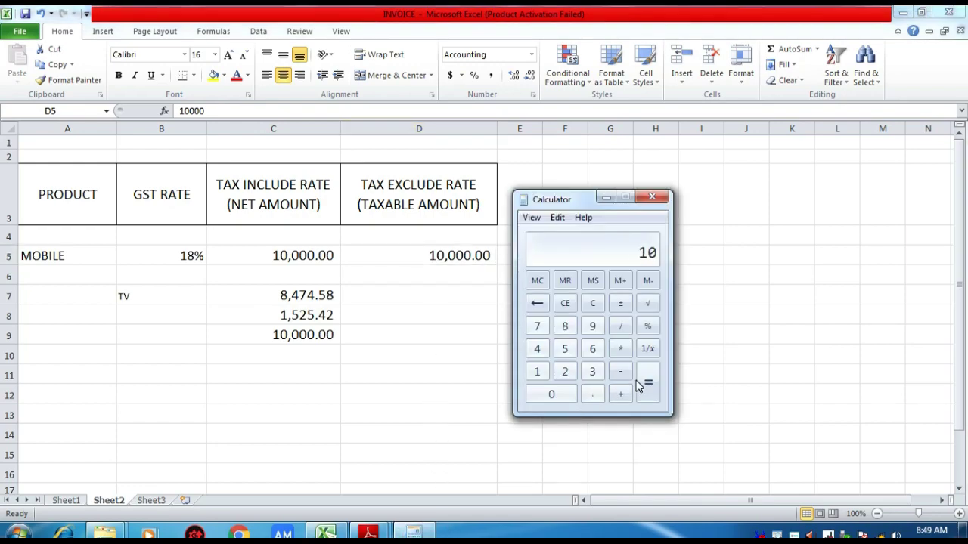
{"action": "type", "text": ",000 "}
{"action": "type", "text": "* "}
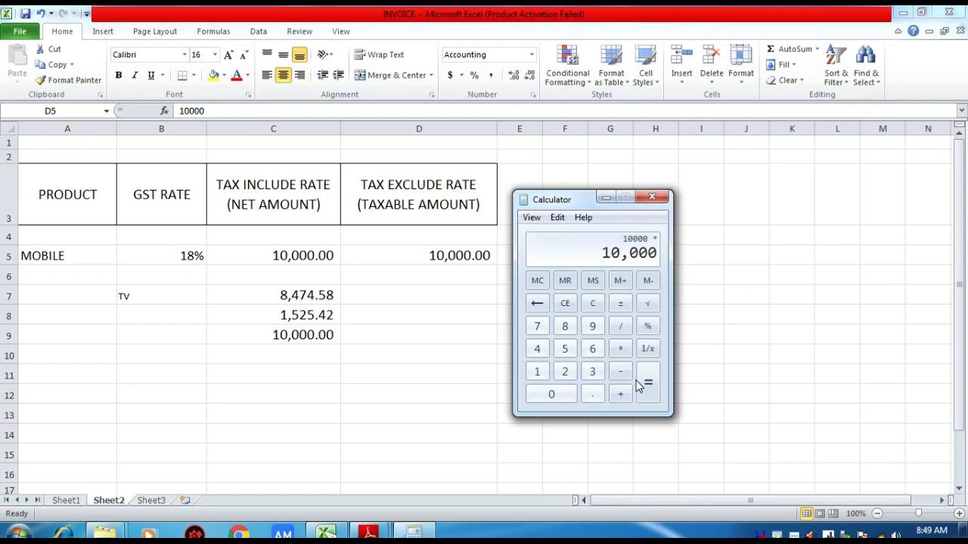
{"action": "type", "text": "18 / 100"}
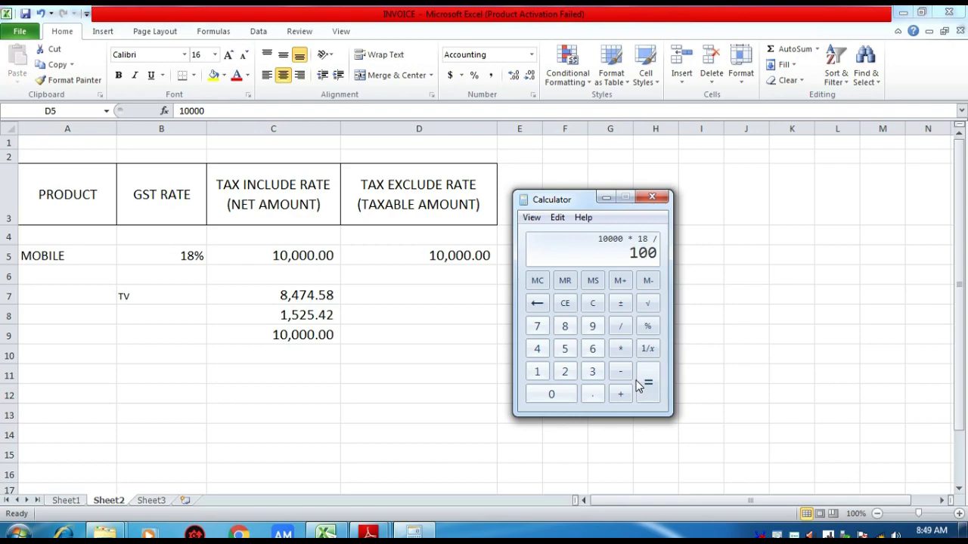
{"action": "left_click", "coordinate": [638, 386]}
{"action": "left_click", "coordinate": [454, 297]}
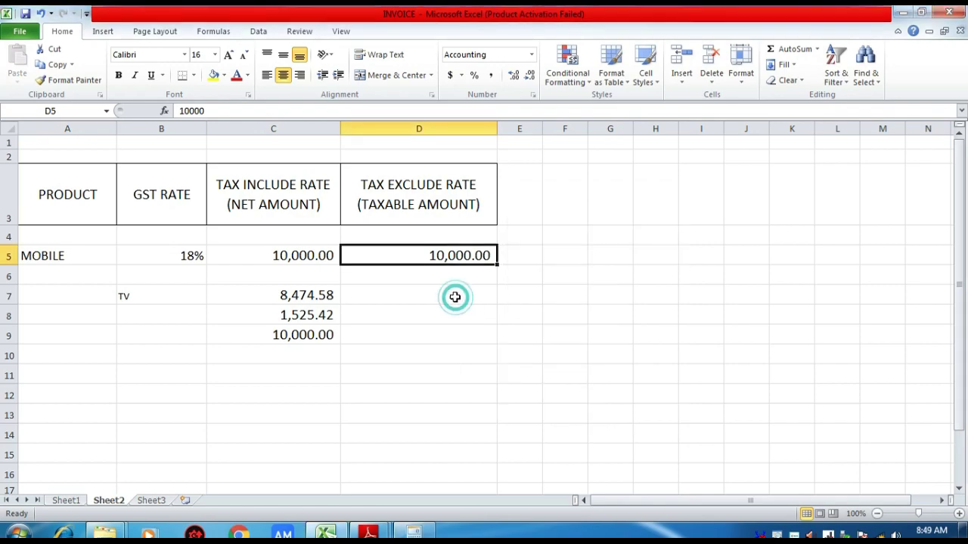
{"action": "key", "text": "F2"}
{"action": "left_click", "coordinate": [466, 307]}
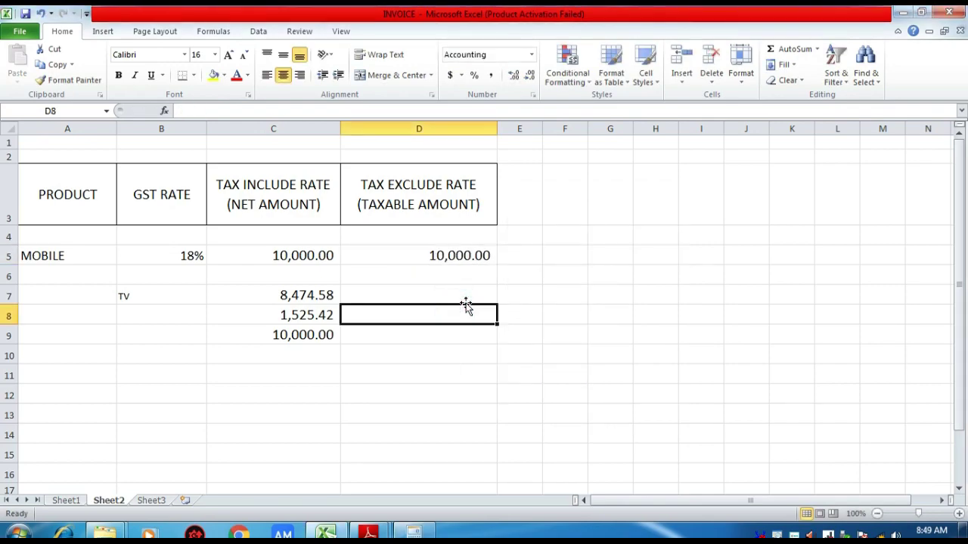
{"action": "type", "text": "1,800"}
{"action": "key", "text": "Return"}
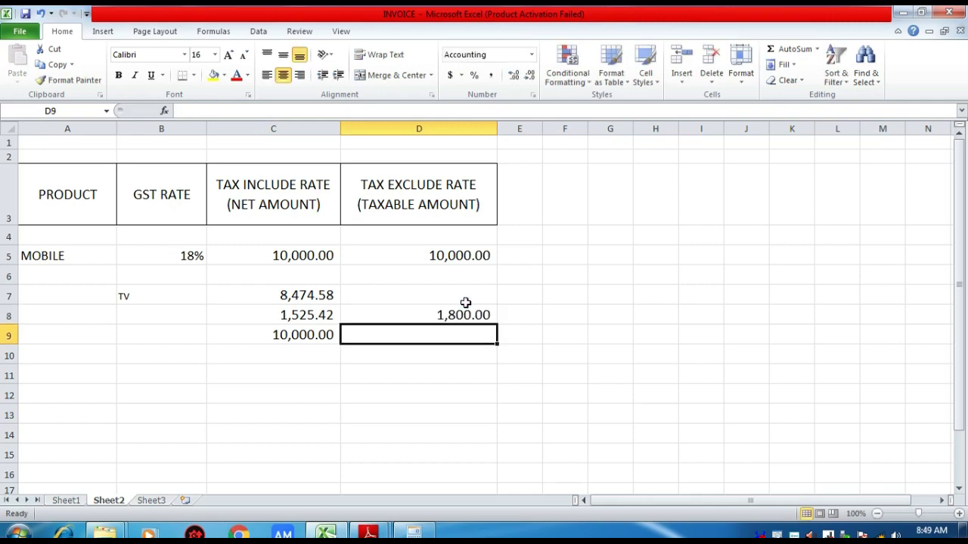
{"action": "type", "text": "118"}
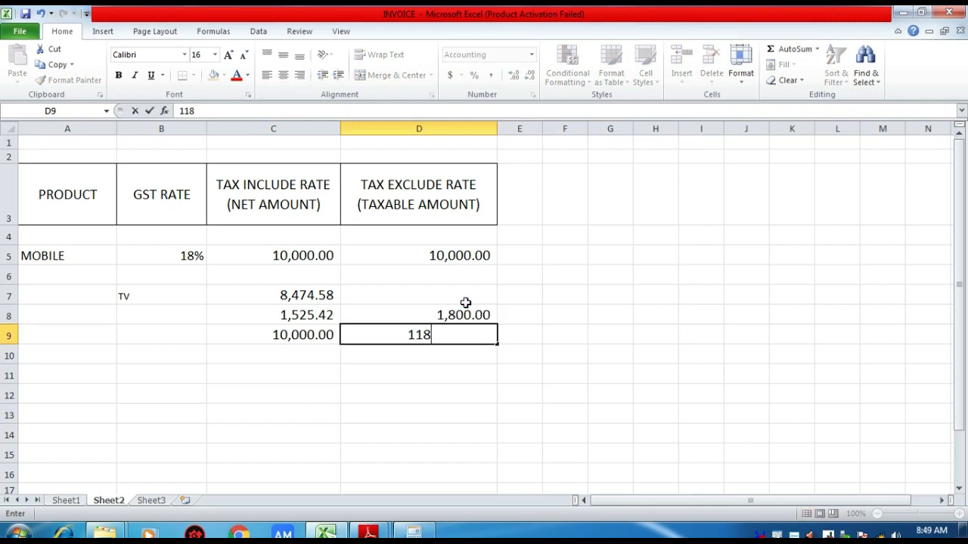
{"action": "type", "text": "00"}
{"action": "key", "text": "Return"}
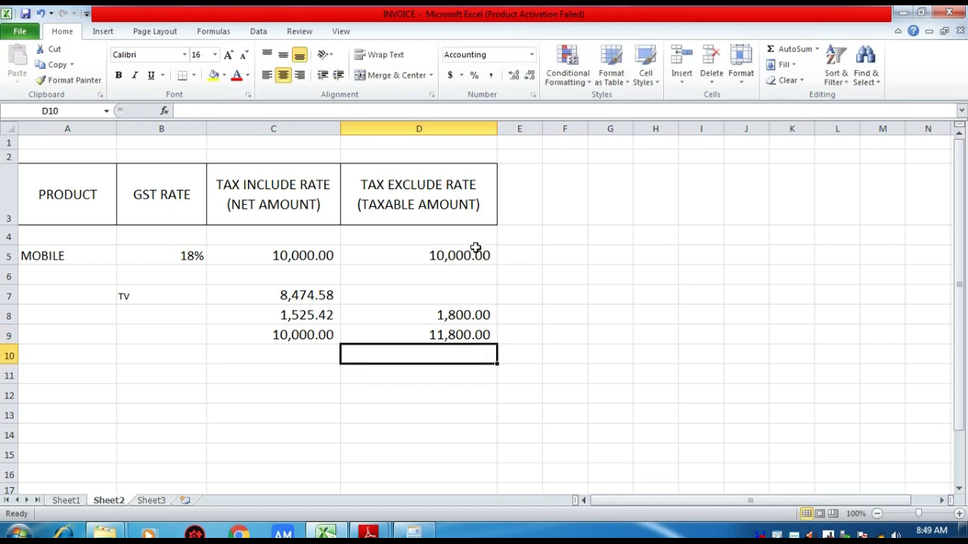
{"action": "left_click", "coordinate": [59, 258]}
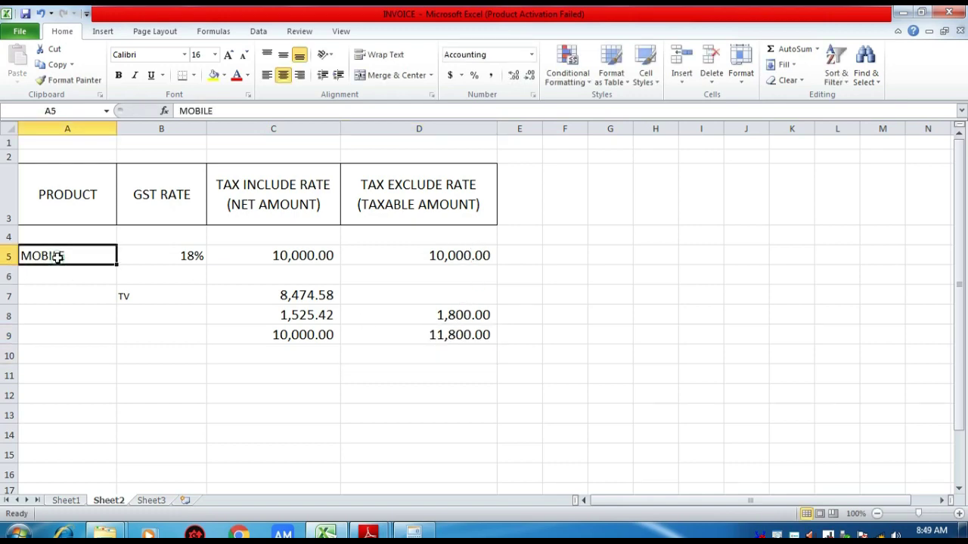
{"action": "left_click", "coordinate": [449, 337]}
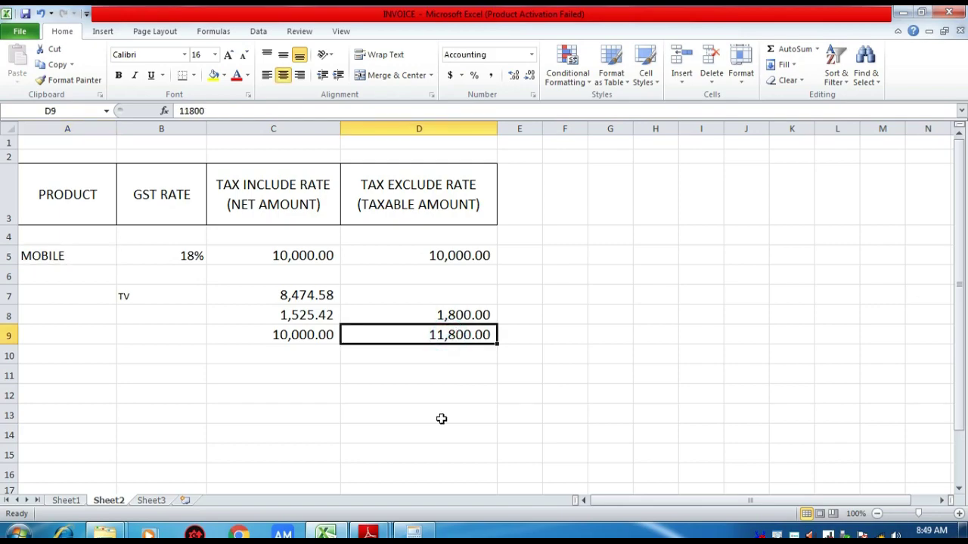
{"action": "left_click", "coordinate": [452, 256]}
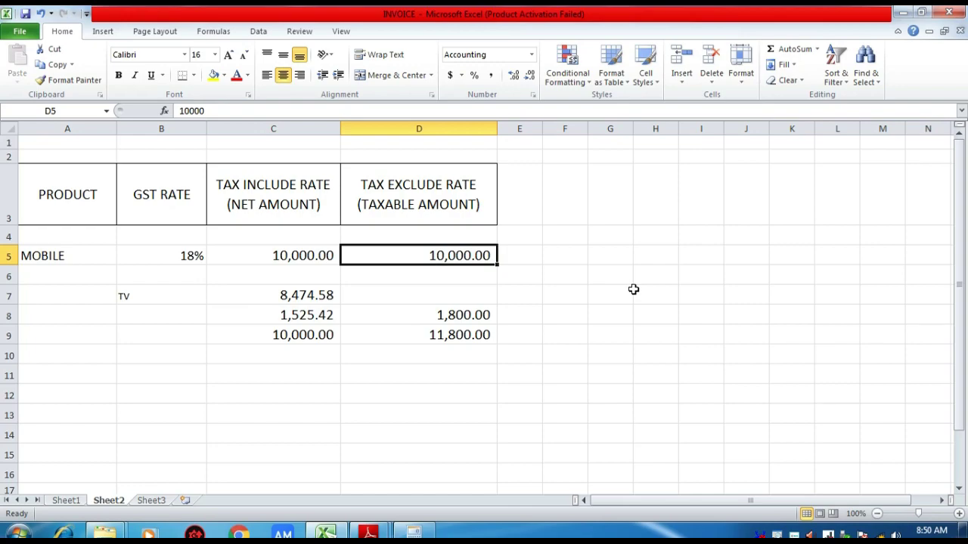
{"action": "left_click", "coordinate": [469, 335]}
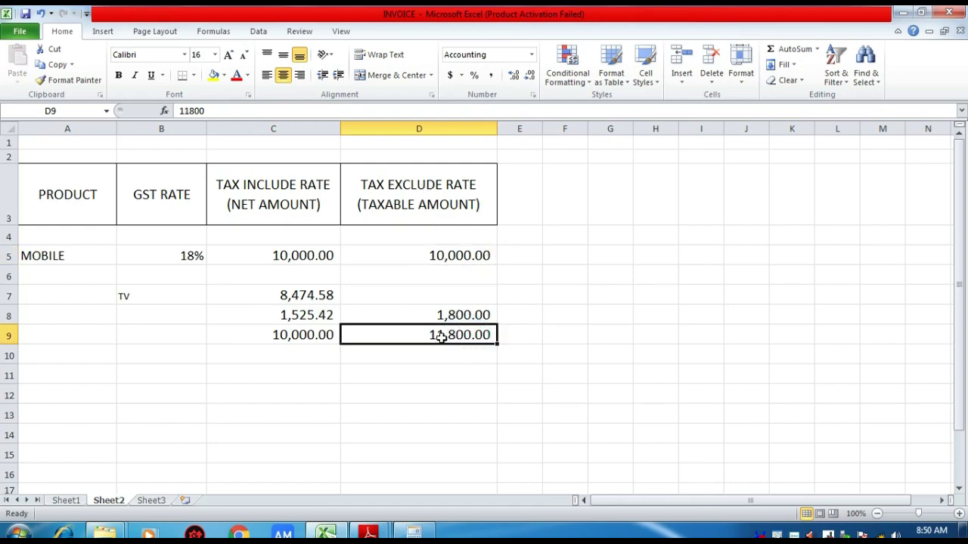
{"action": "left_click", "coordinate": [313, 259]}
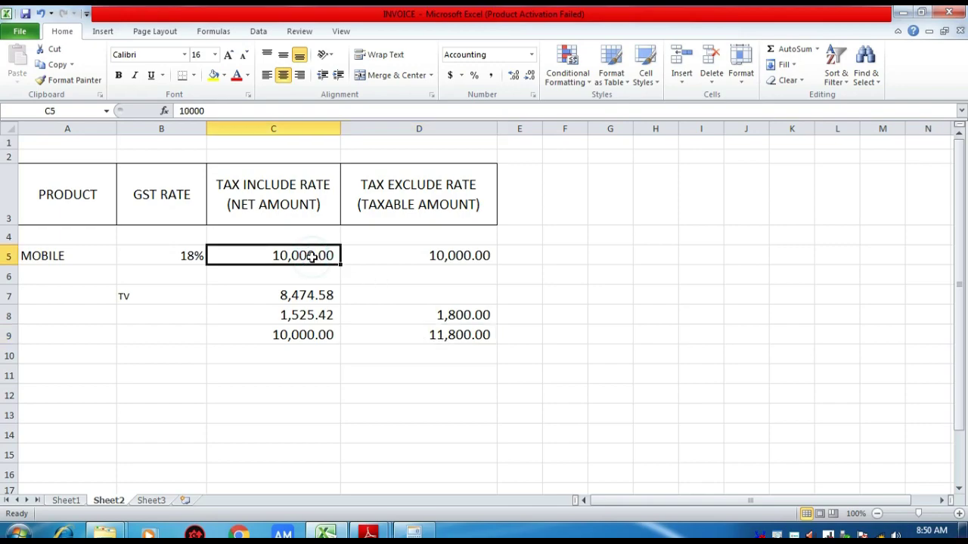
{"action": "left_click", "coordinate": [295, 297]}
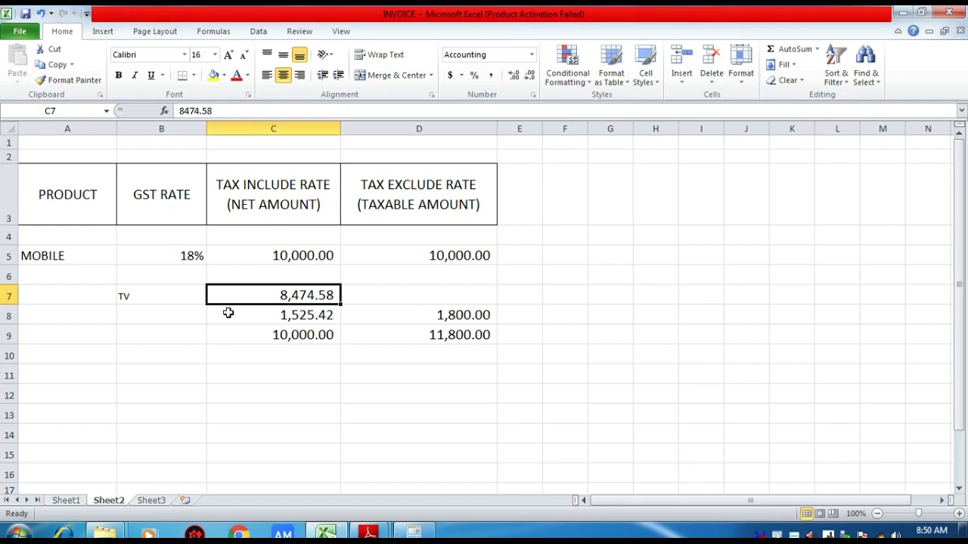
{"action": "left_click", "coordinate": [306, 315]}
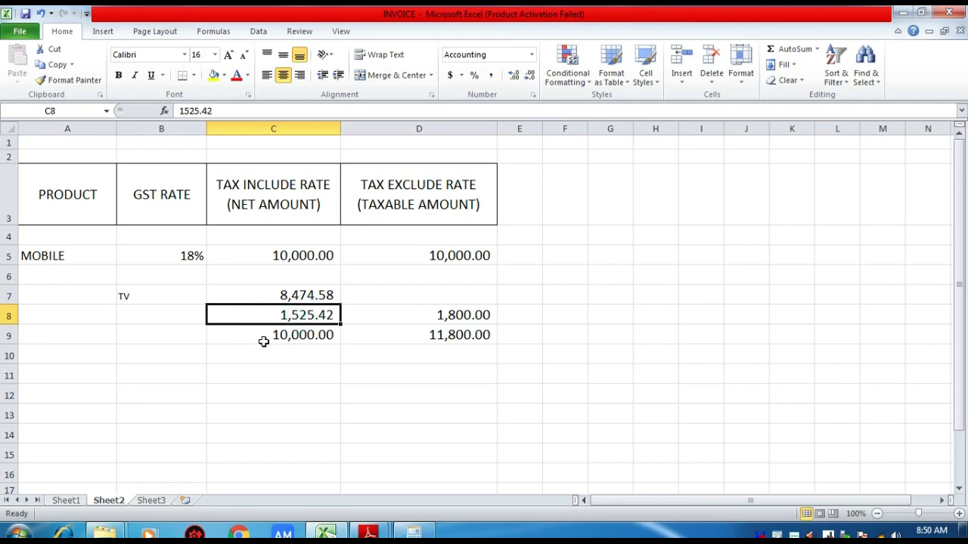
{"action": "left_click", "coordinate": [171, 314]}
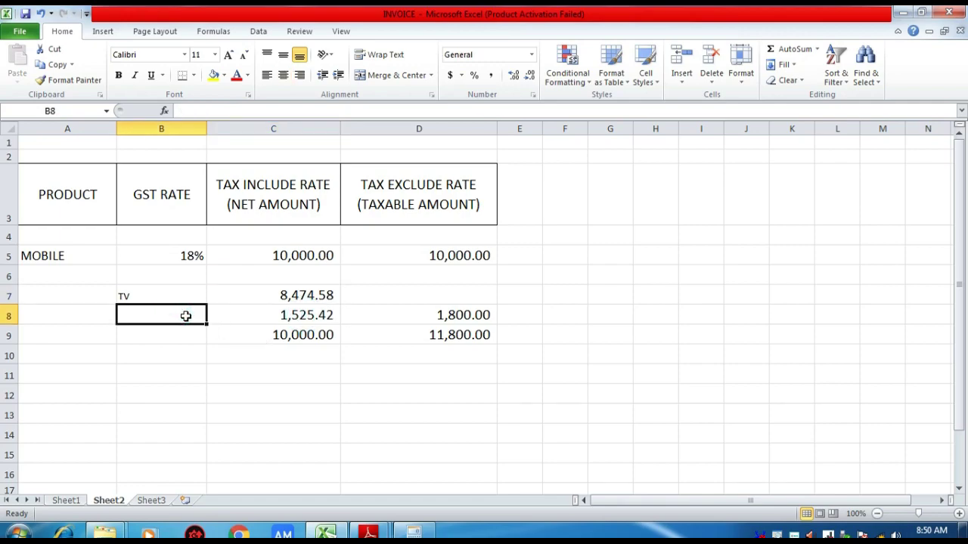
Step: Type the labels CGST in B11 and SGST in B12
{"action": "key", "text": "Down"}
{"action": "key", "text": "Down"}
{"action": "key", "text": "Down"}
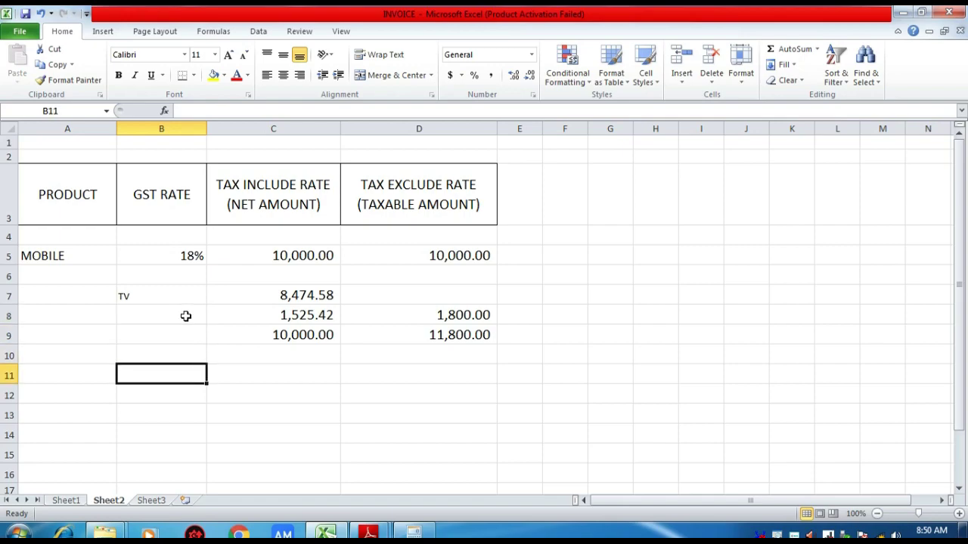
{"action": "type", "text": "CGS"}
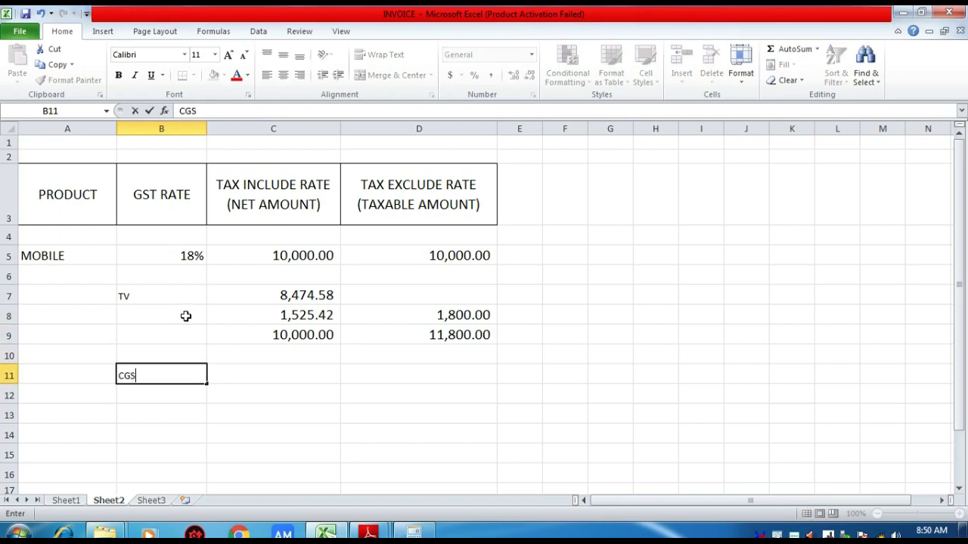
{"action": "type", "text": "T"}
{"action": "key", "text": "Return"}
{"action": "type", "text": "SGS"}
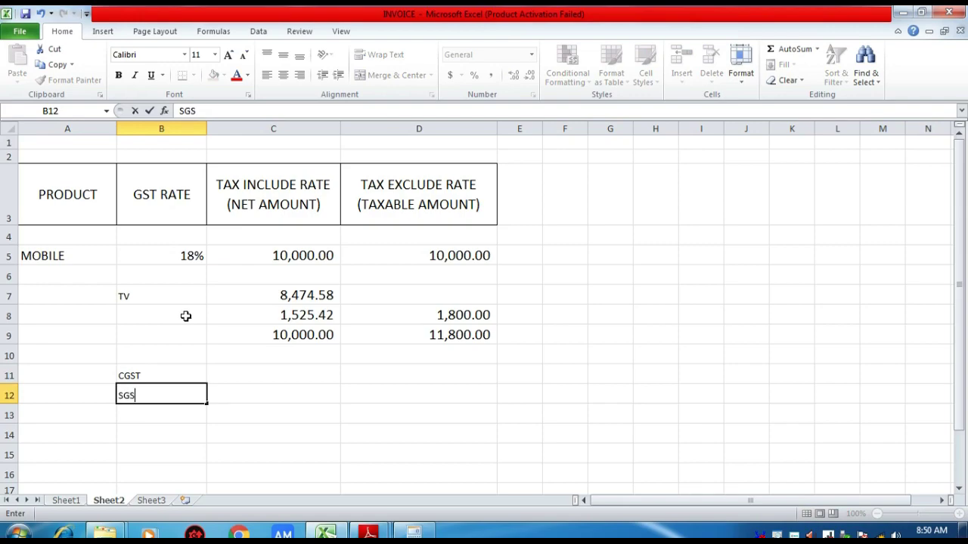
{"action": "type", "text": "T"}
{"action": "key", "text": "Tab"}
Step: Edit the labels to read CGST 9 and SGST 9
{"action": "key", "text": "Up"}
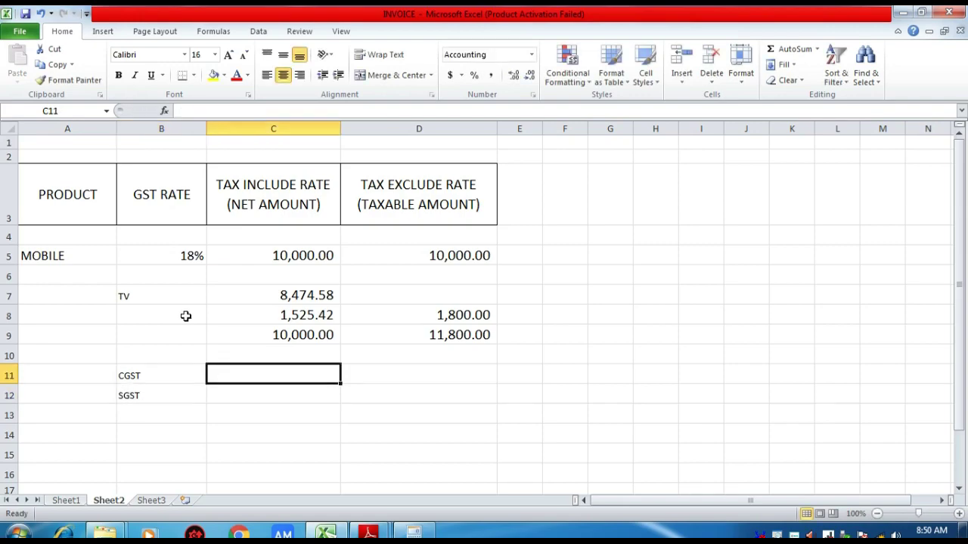
{"action": "key", "text": "Left"}
{"action": "key", "text": "F2"}
{"action": "type", "text": "9"}
{"action": "key", "text": "Return"}
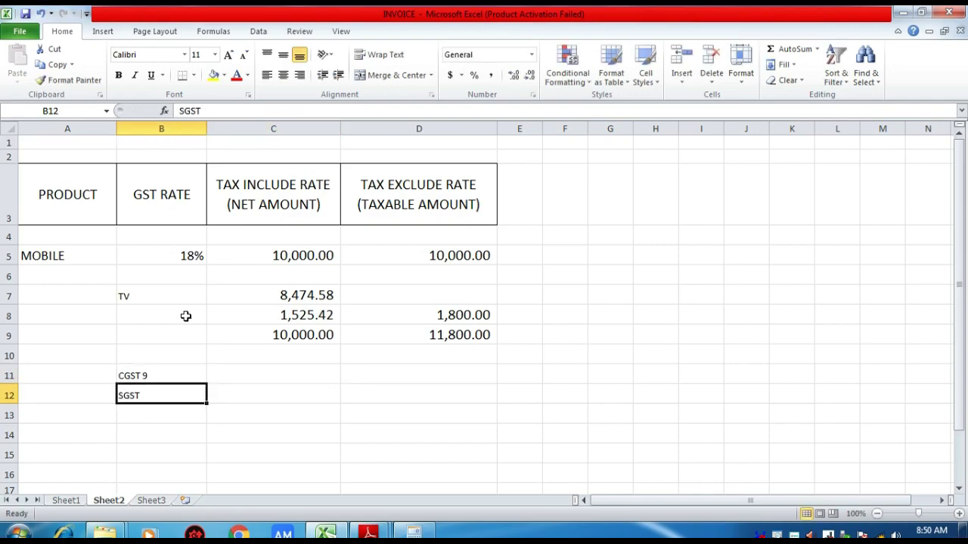
{"action": "key", "text": "F2"}
{"action": "type", "text": "9"}
{"action": "key", "text": "Return"}
{"action": "key", "text": "Up"}
{"action": "key", "text": "Up"}
{"action": "key", "text": "Right"}
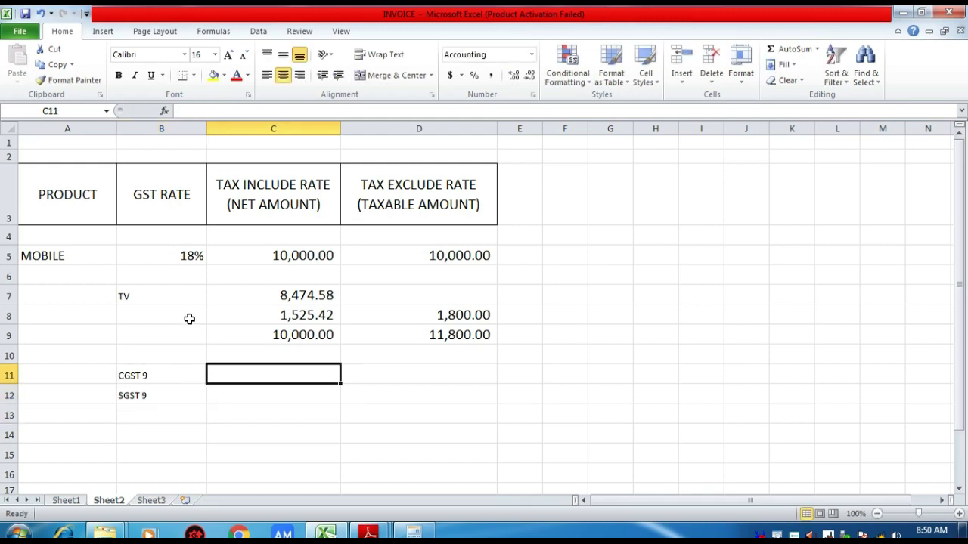
{"action": "left_click", "coordinate": [301, 315]}
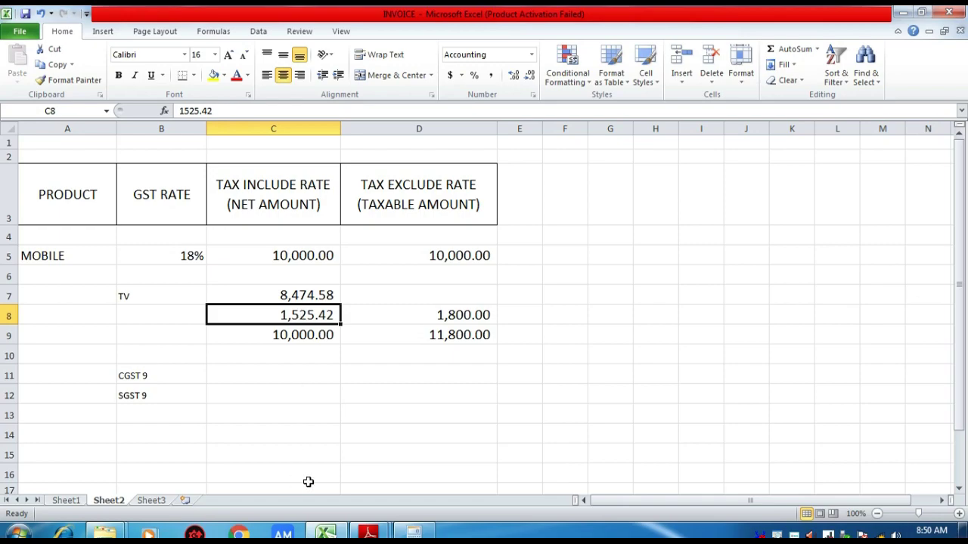
Step: Calculate half of 1,525.42 in Calculator, giving 762.71
{"action": "left_click", "coordinate": [414, 532]}
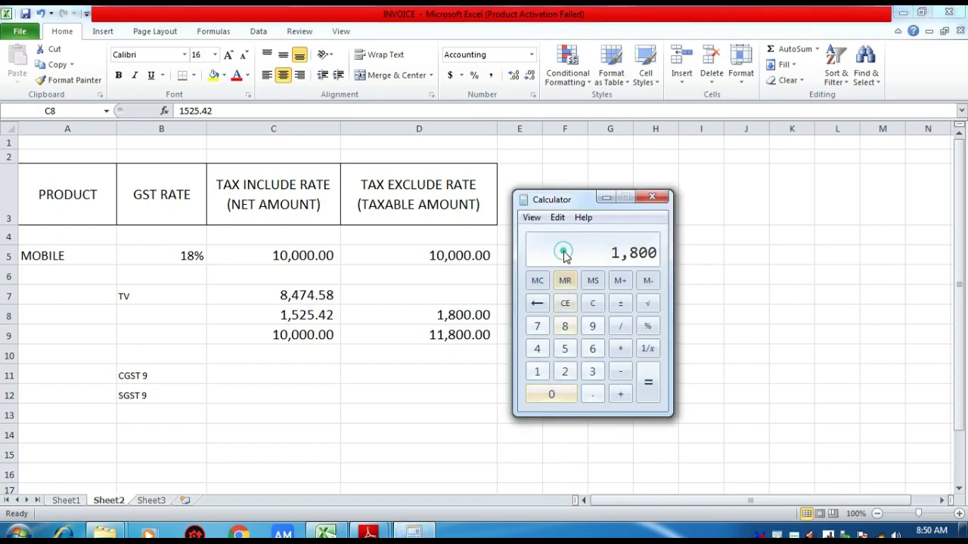
{"action": "key", "text": "Escape"}
{"action": "type", "text": "1525"}
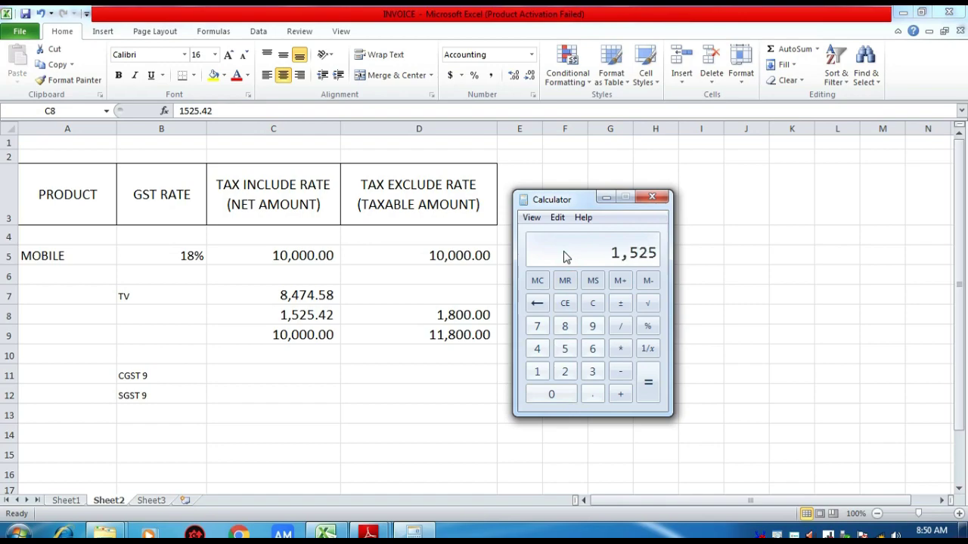
{"action": "type", "text": ".42/"}
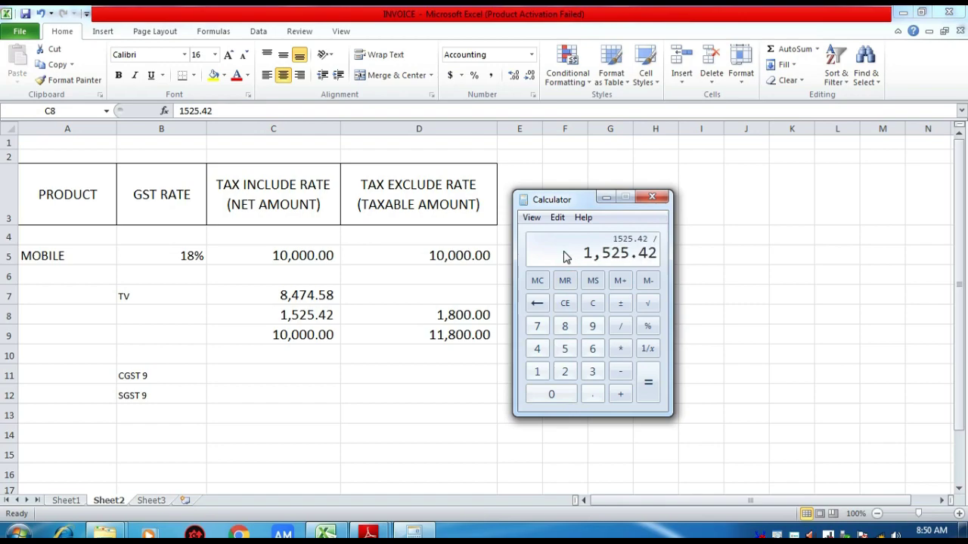
{"action": "type", "text": "2"}
{"action": "key", "text": "Return"}
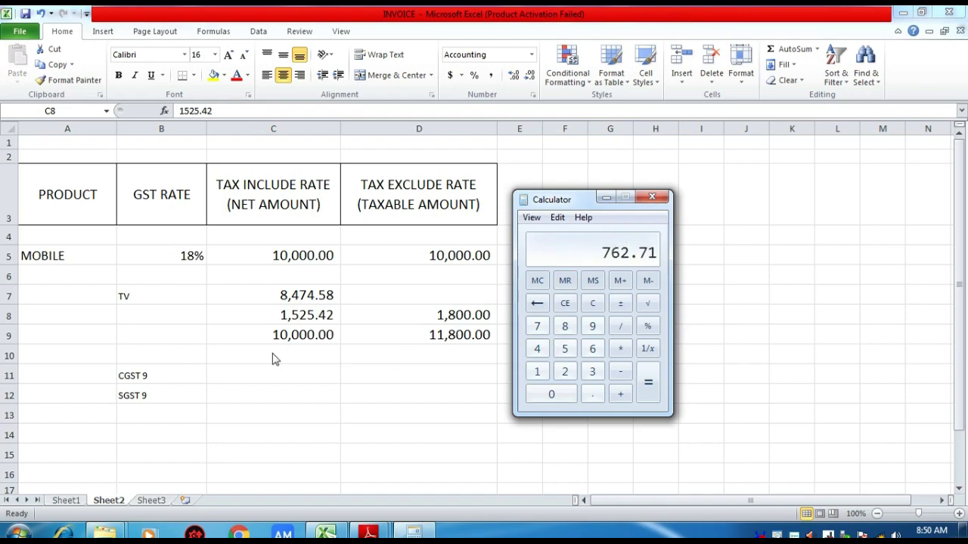
Step: Enter 762.71 as both the CGST amount in C11 and SGST amount in C12
{"action": "left_click", "coordinate": [263, 382]}
{"action": "left_click", "coordinate": [262, 376]}
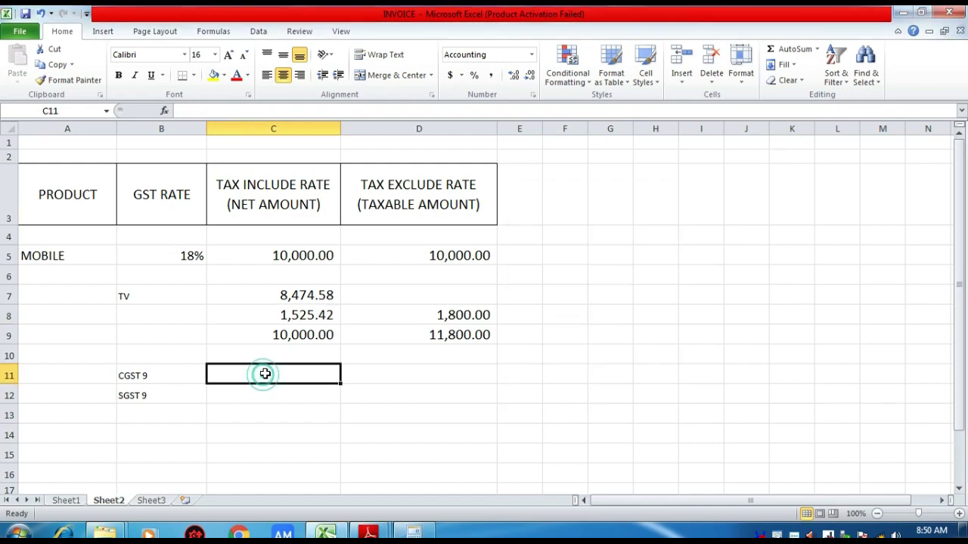
{"action": "type", "text": "762.71"}
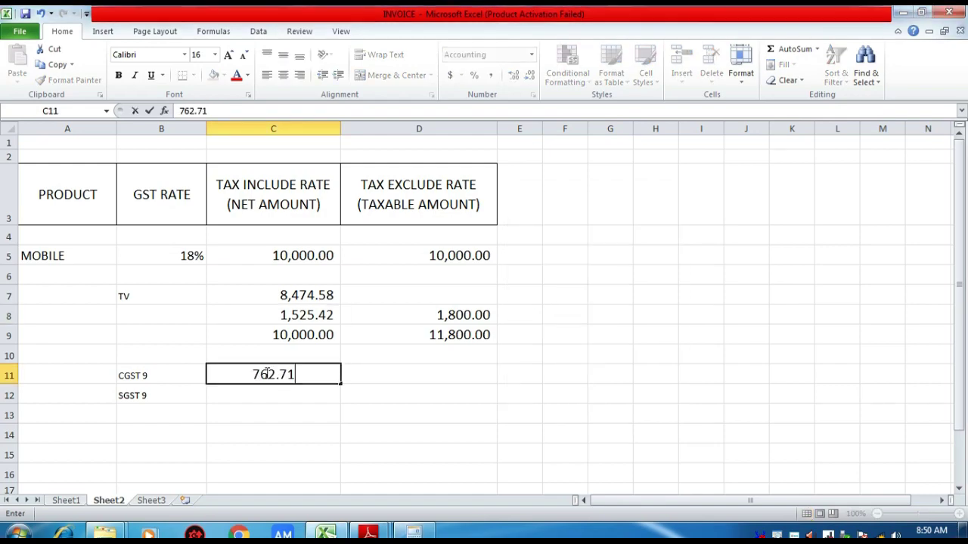
{"action": "key", "text": "Return"}
{"action": "type", "text": "762.71"}
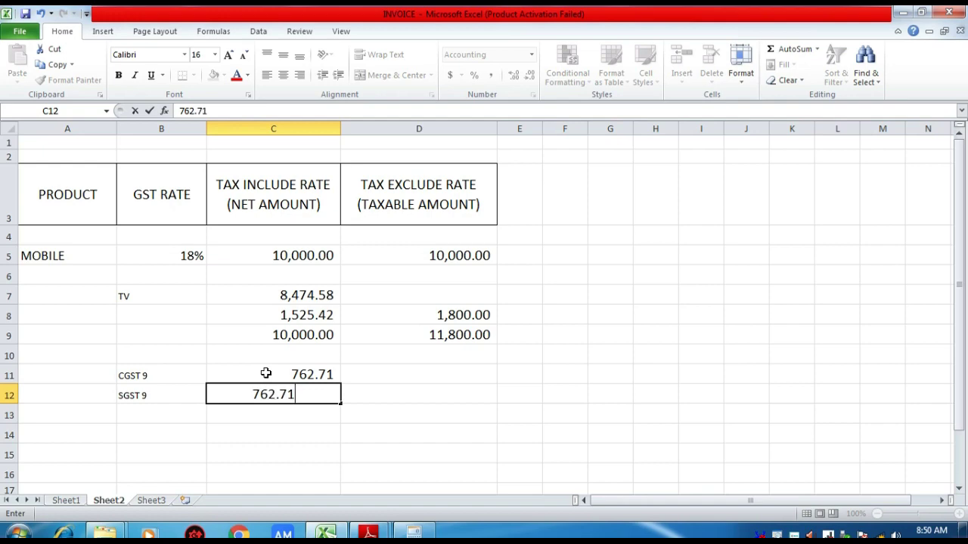
{"action": "key", "text": "Return"}
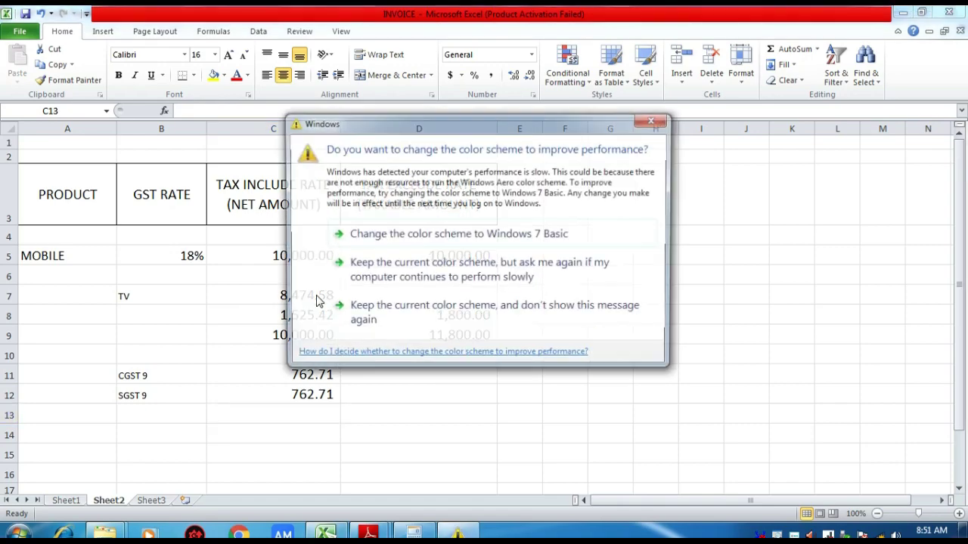
Step: Dismiss the colour-scheme warning and return to the Sheet1 GST invoice
{"action": "left_click", "coordinate": [377, 305]}
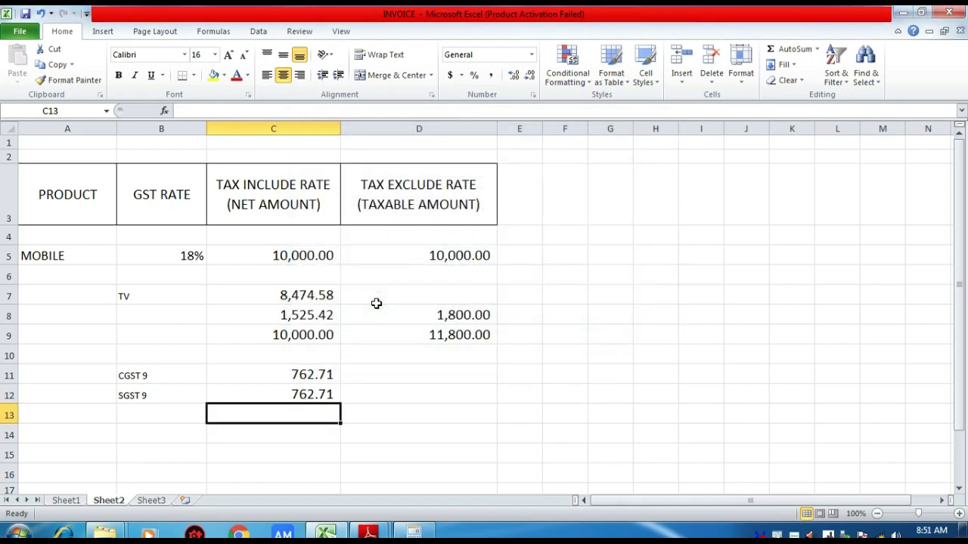
{"action": "left_click", "coordinate": [66, 500]}
{"action": "left_click", "coordinate": [348, 287]}
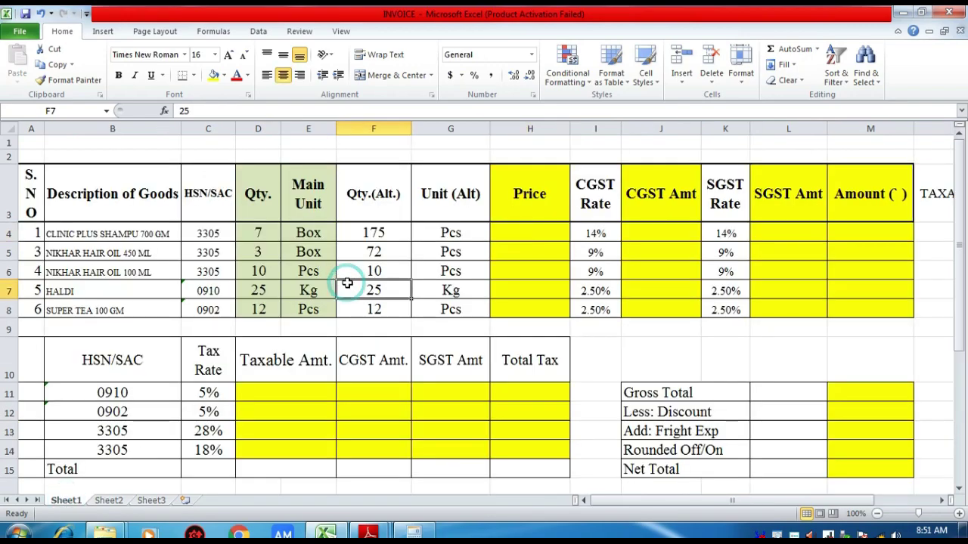
{"action": "left_click", "coordinate": [371, 533]}
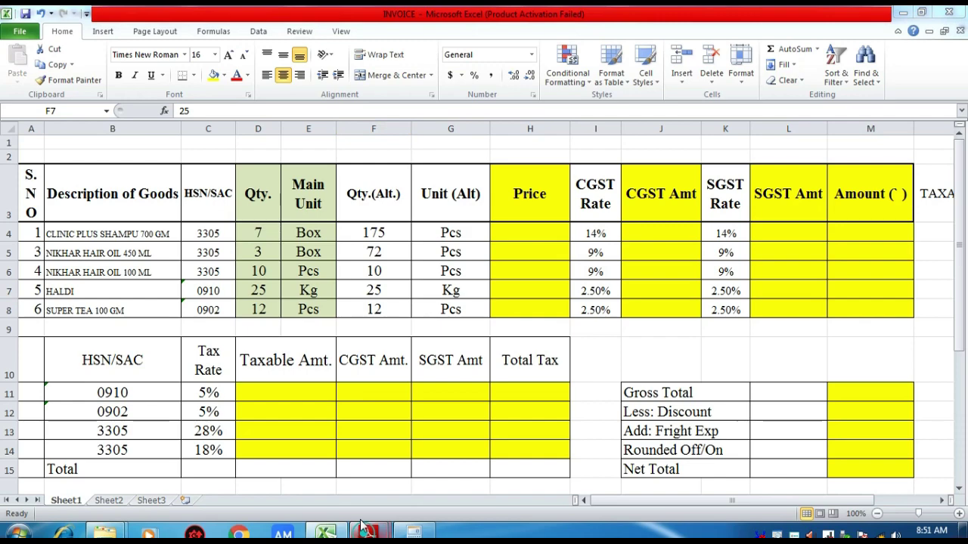
Step: Scroll 1.pdf to the item table's prices, locating the first price 1,601.56
{"action": "left_click", "coordinate": [331, 468]}
{"action": "scroll", "coordinate": [418, 314], "scroll_direction": "up", "scroll_amount": 2}
{"action": "scroll", "coordinate": [453, 314], "scroll_direction": "down", "scroll_amount": 2}
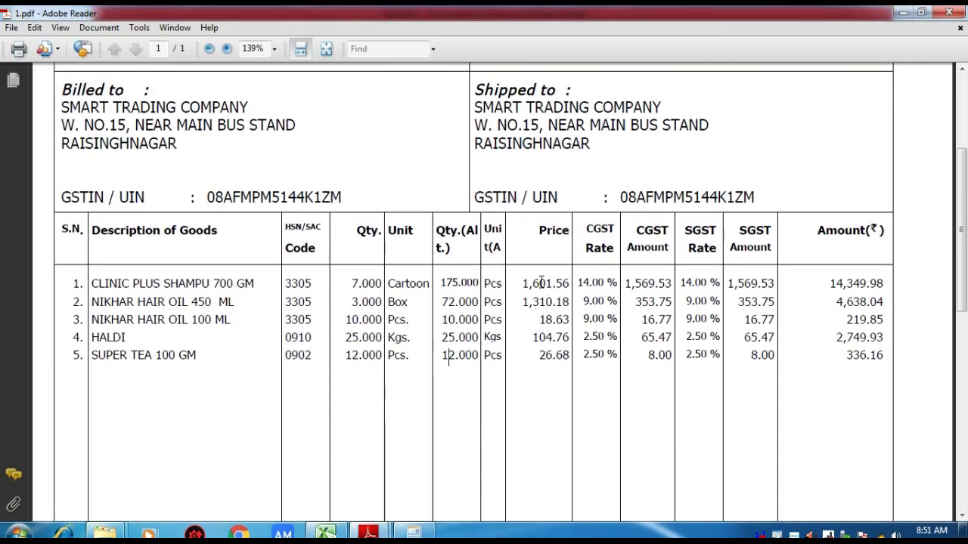
{"action": "left_click", "coordinate": [536, 323]}
{"action": "scroll", "coordinate": [537, 321], "scroll_direction": "down", "scroll_amount": 1}
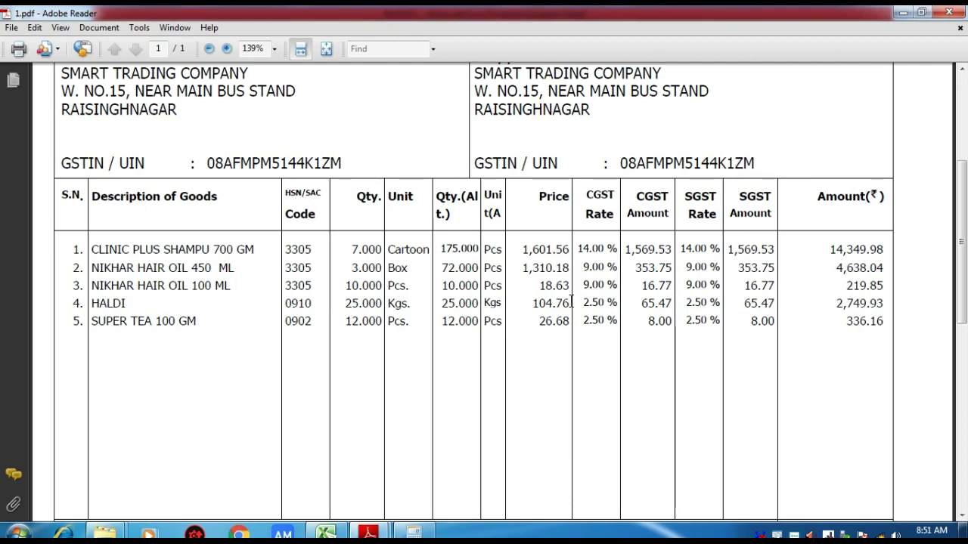
{"action": "left_click", "coordinate": [554, 249]}
Step: Enter the shampoo's price 1,601.56 in H4 and move along row 4 toward TAXABLE AMT
{"action": "left_click", "coordinate": [331, 532]}
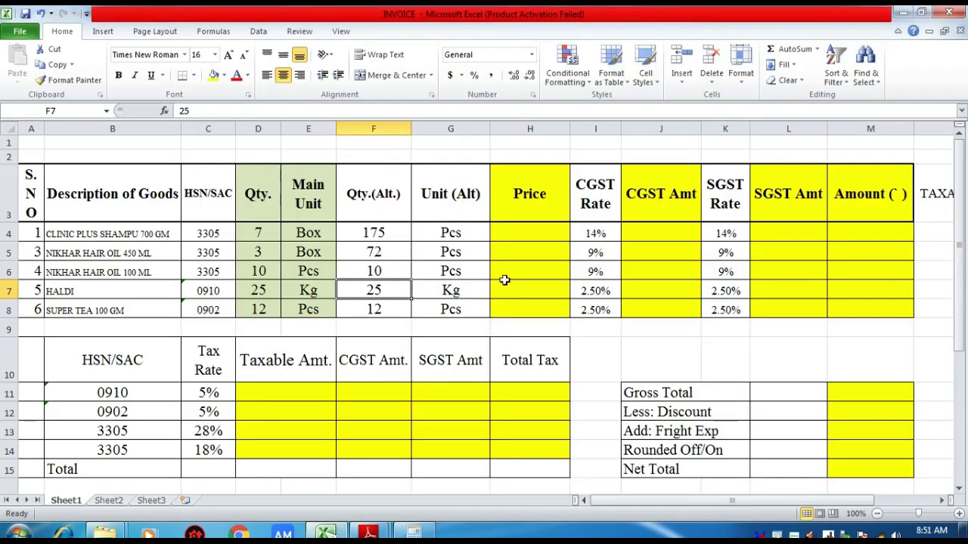
{"action": "left_click", "coordinate": [523, 234]}
{"action": "type", "text": "1,6"}
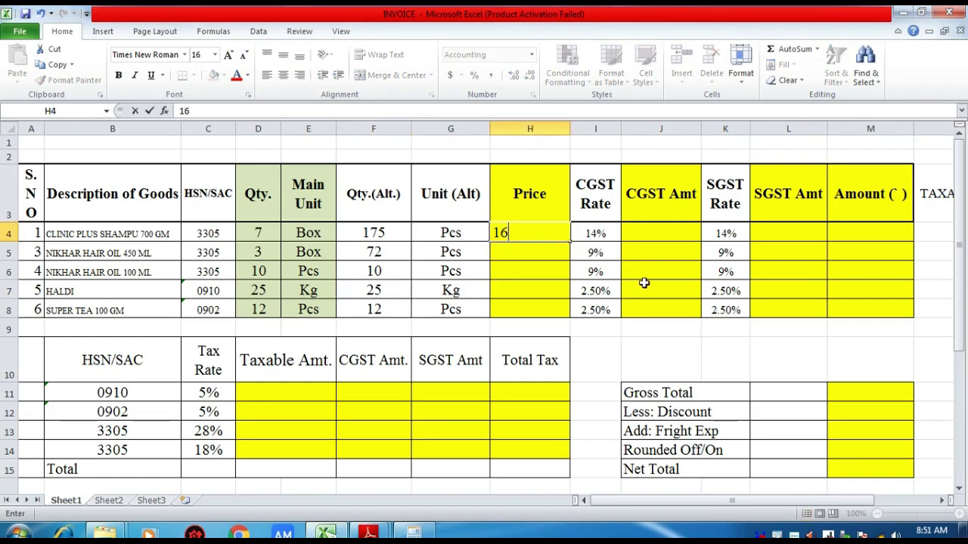
{"action": "type", "text": "01.56"}
{"action": "key", "text": "Return"}
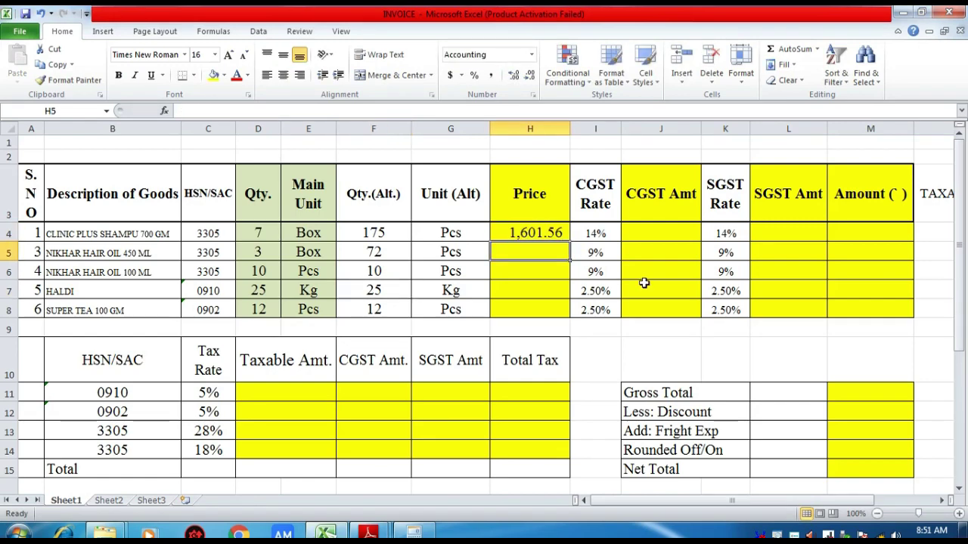
{"action": "key", "text": "Up"}
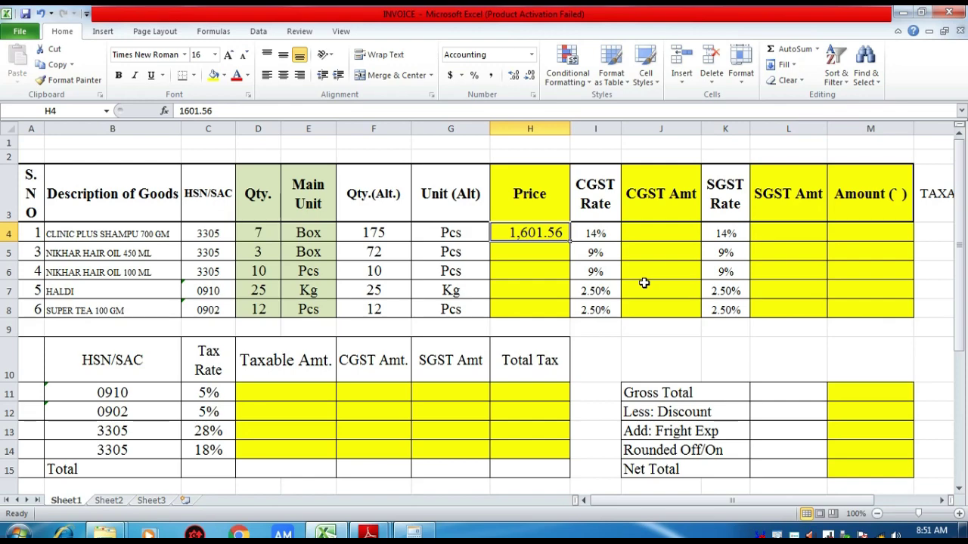
{"action": "key", "text": "Right"}
{"action": "key", "text": "Right"}
{"action": "key", "text": "Right"}
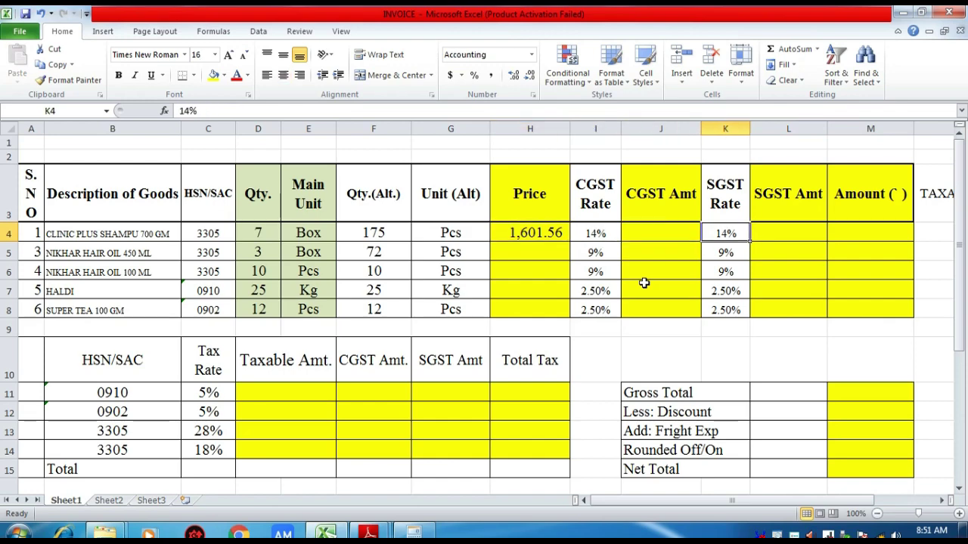
{"action": "key", "text": "Right"}
{"action": "key", "text": "Right"}
{"action": "key", "text": "Right"}
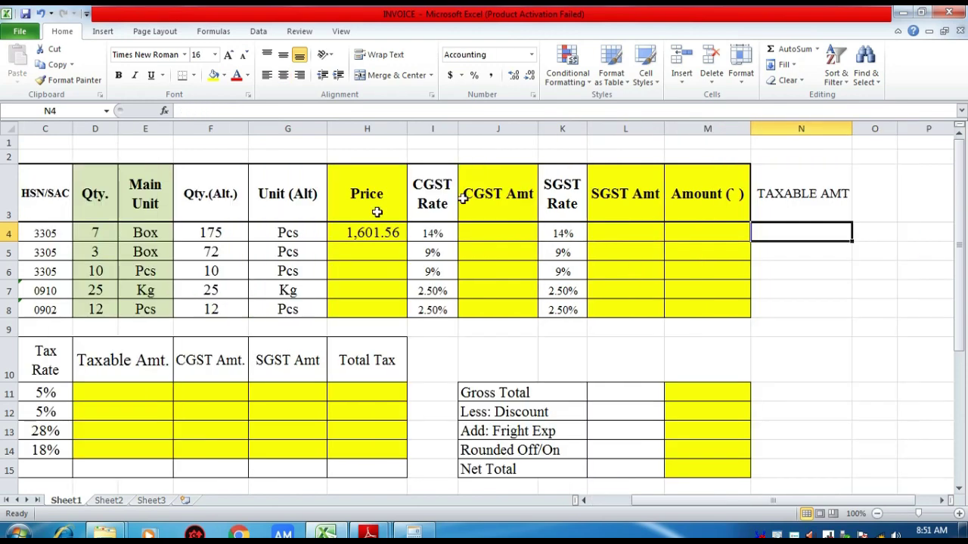
Step: Multiply the shampoo's price 1,601.56 by its quantity 7 in Calculator
{"action": "left_click", "coordinate": [374, 233]}
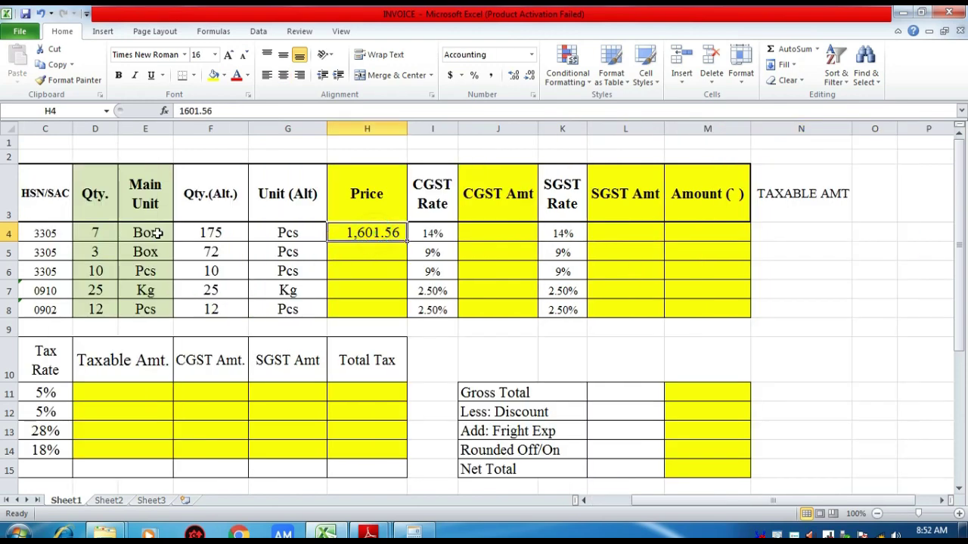
{"action": "left_click", "coordinate": [95, 236]}
{"action": "left_click", "coordinate": [796, 233]}
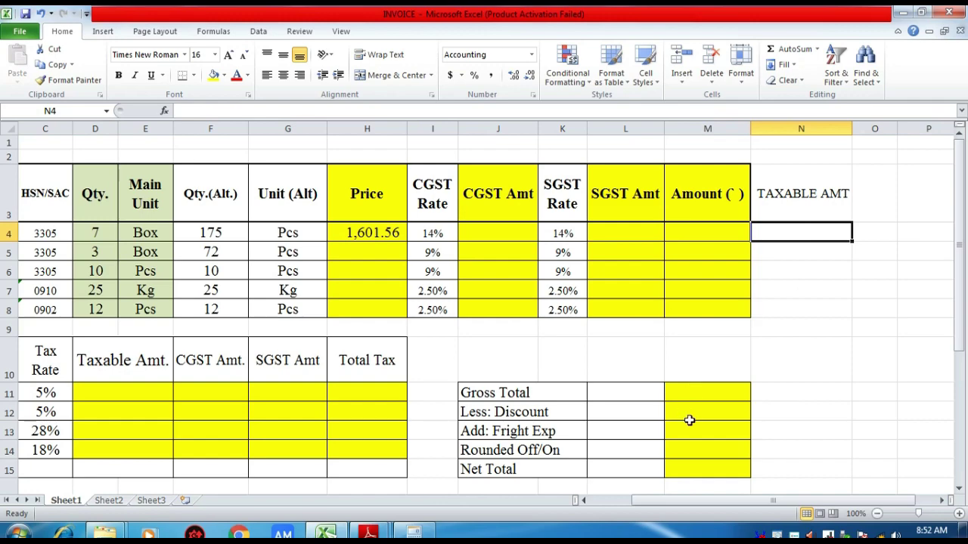
{"action": "left_click", "coordinate": [415, 533]}
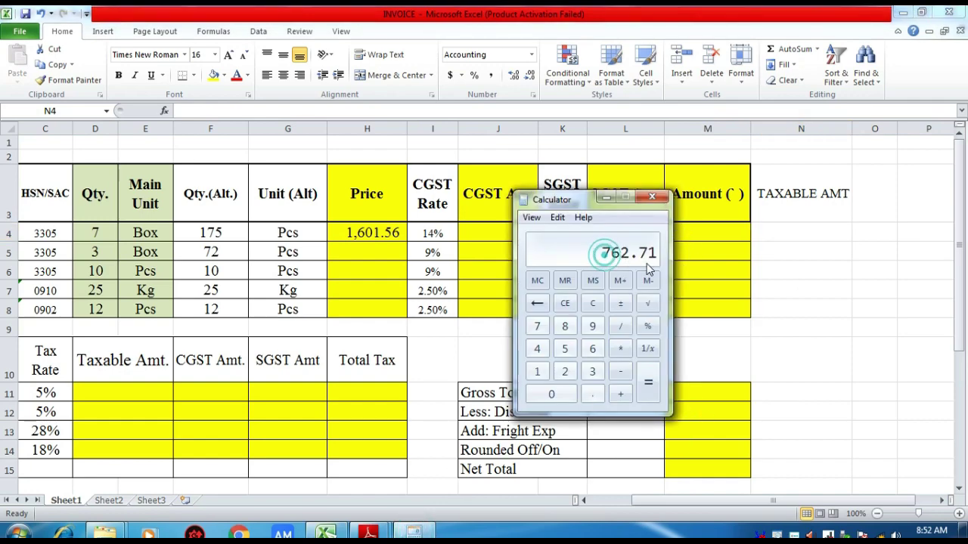
{"action": "key", "text": "Escape"}
{"action": "type", "text": "1,601"}
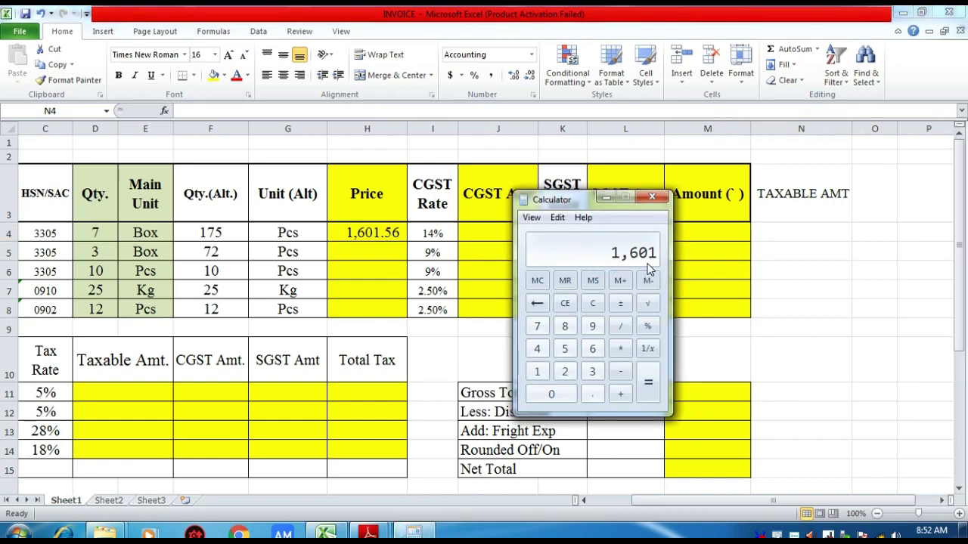
{"action": "type", "text": ".56"}
{"action": "key", "text": "asterisk"}
{"action": "type", "text": "7"}
{"action": "key", "text": "Return"}
Step: Enter the taxable amount 11,210.92 in N4
{"action": "left_click", "coordinate": [784, 225]}
{"action": "type", "text": "1"}
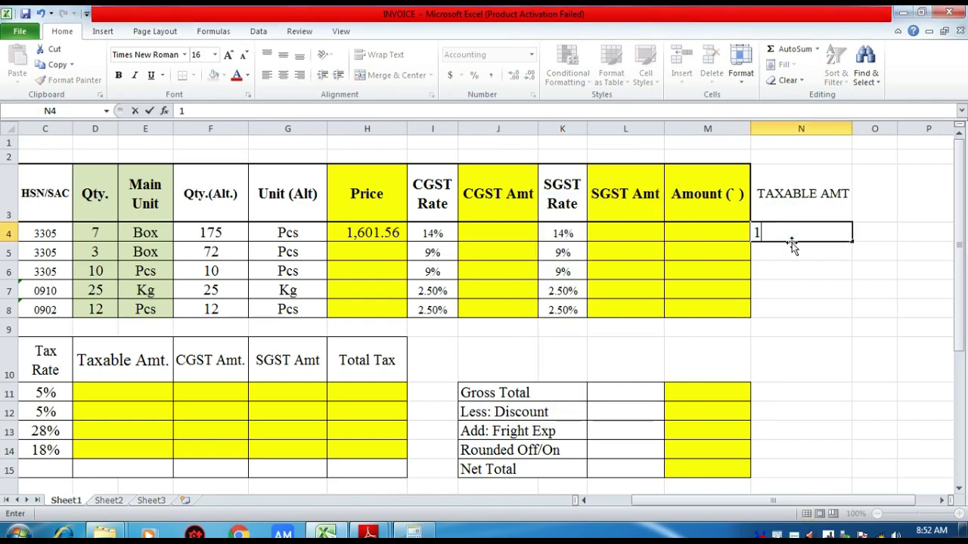
{"action": "type", "text": "1210.92"}
{"action": "key", "text": "ctrl+Return"}
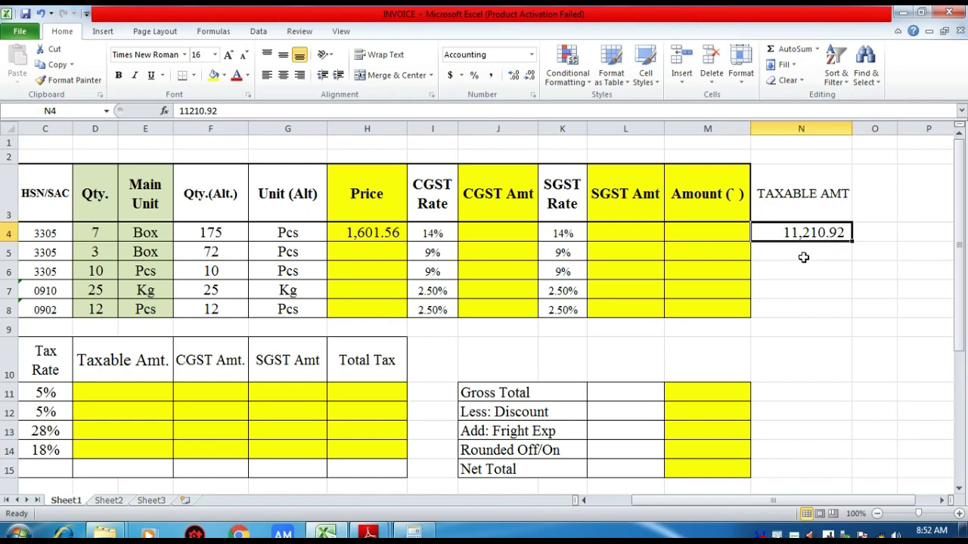
{"action": "left_click", "coordinate": [803, 257]}
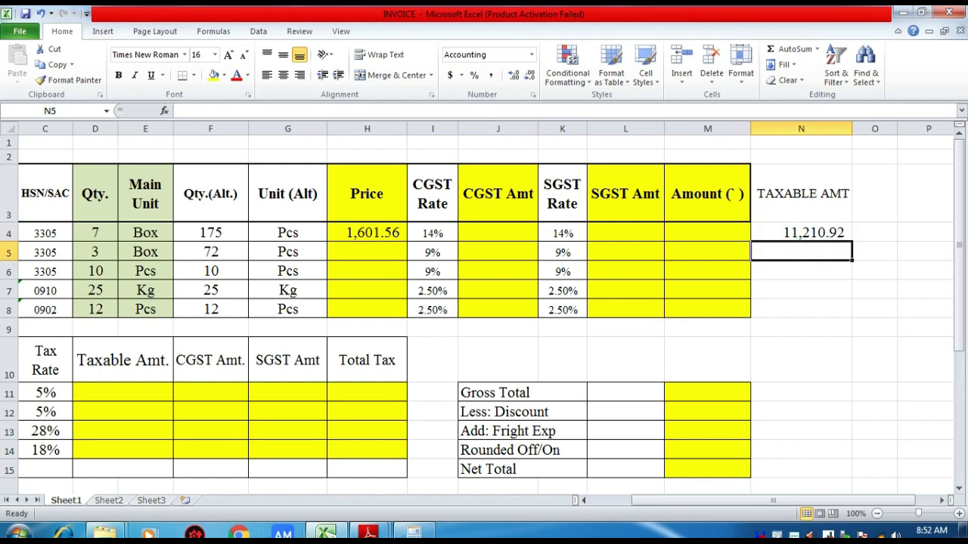
Step: Read the hair oil's price from the PDF bill and enter 1,310.18 in H5
{"action": "left_click", "coordinate": [326, 533]}
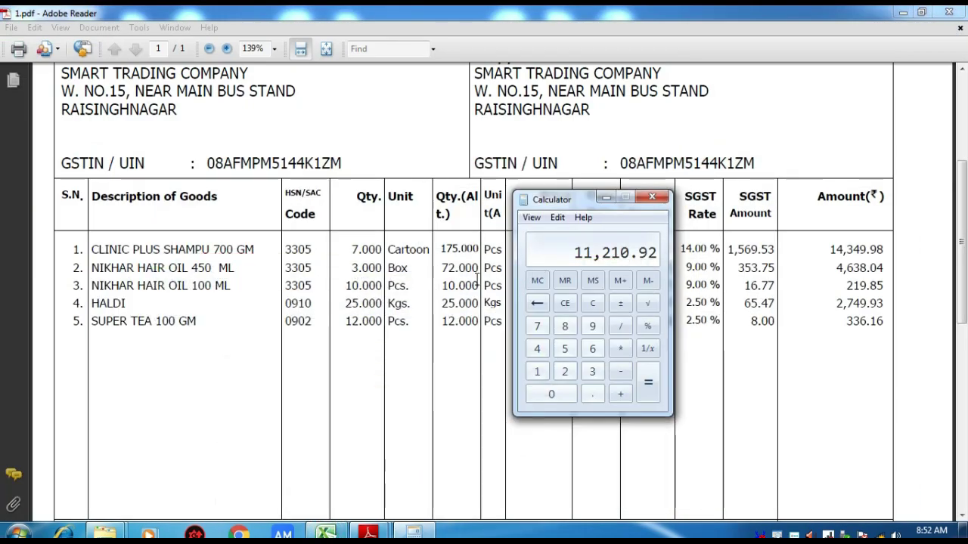
{"action": "left_click_drag", "start_coordinate": [560, 200], "coordinate": [688, 235]}
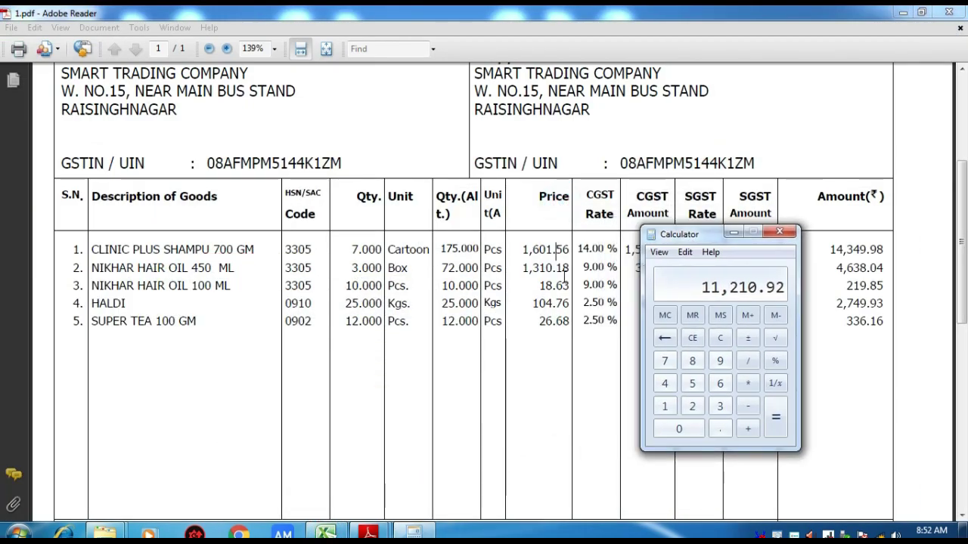
{"action": "left_click", "coordinate": [529, 280]}
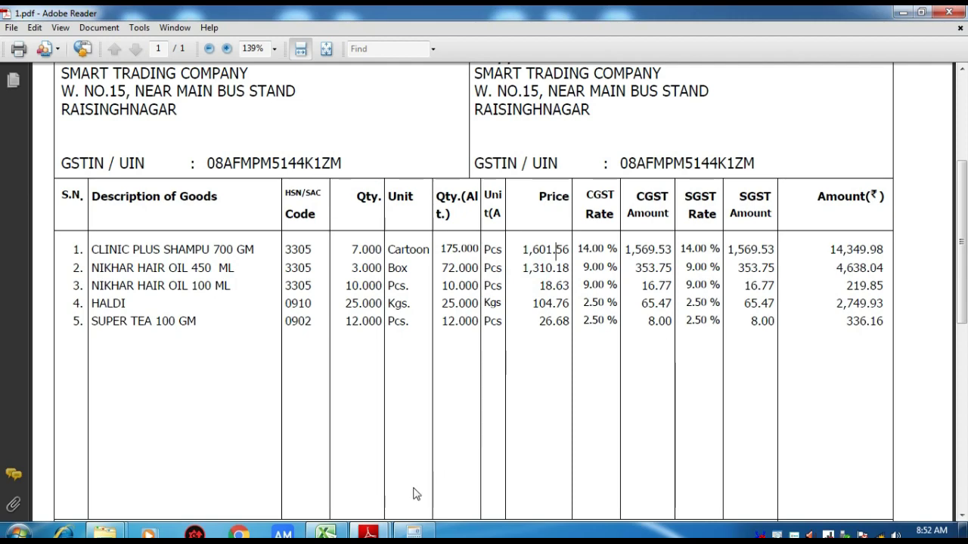
{"action": "left_click", "coordinate": [376, 394]}
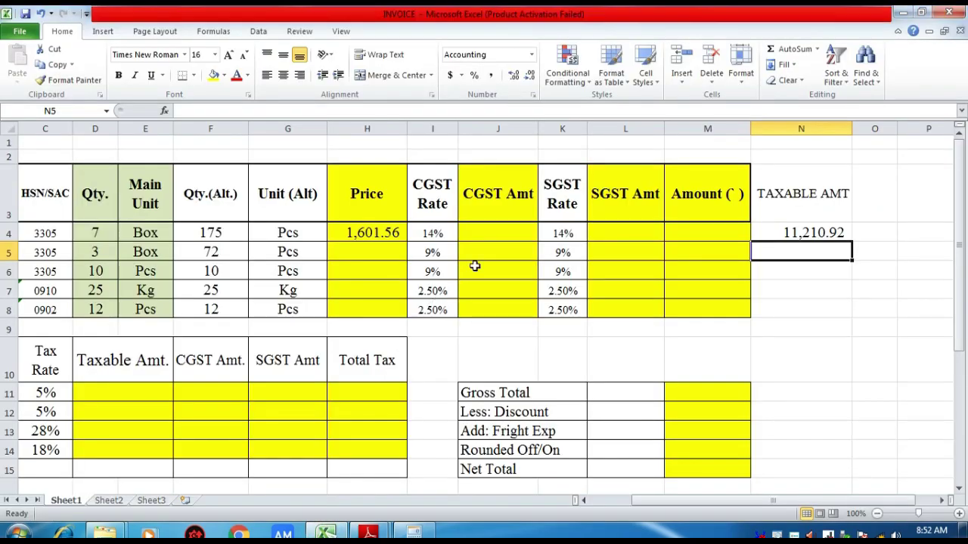
{"action": "left_click", "coordinate": [382, 257]}
{"action": "type", "text": "1310.1"}
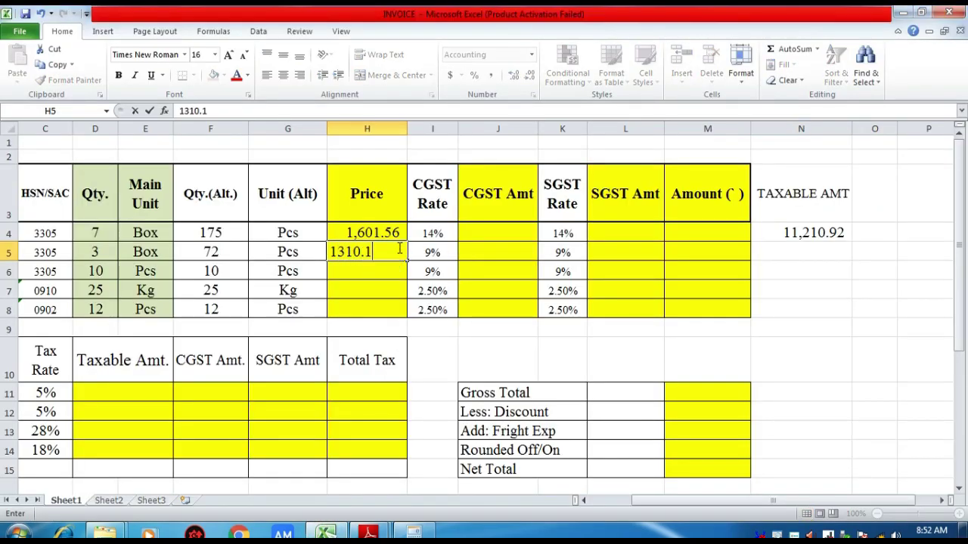
{"action": "type", "text": "8"}
{"action": "key", "text": "Return"}
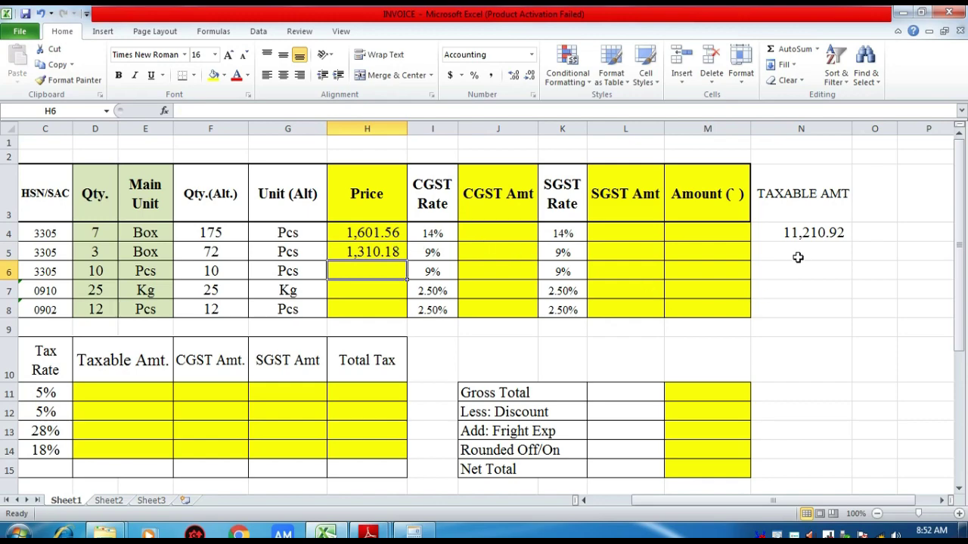
{"action": "left_click", "coordinate": [793, 249]}
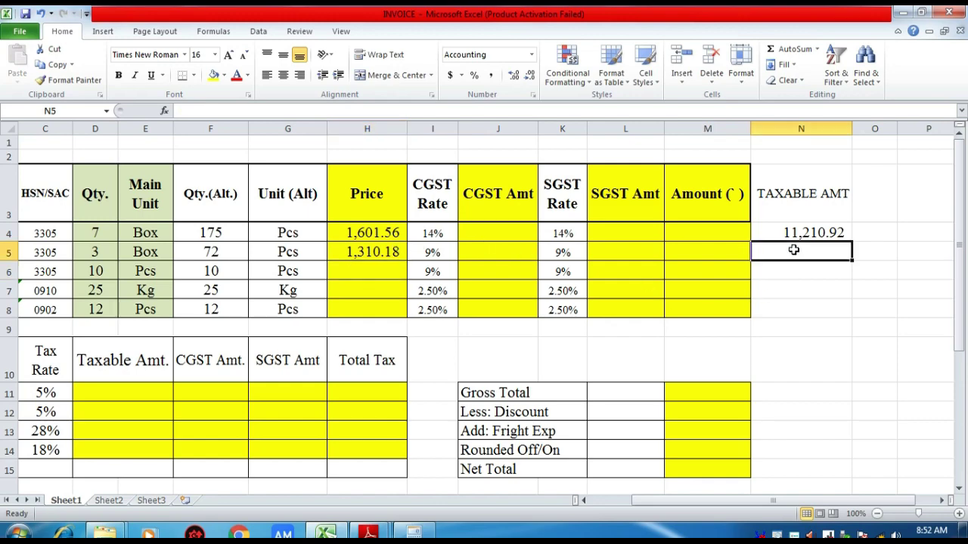
Step: Compute 1,310.18 × 3 and enter the taxable amount 3,930.54 in N5
{"action": "left_click", "coordinate": [427, 533]}
{"action": "type", "text": "1310"}
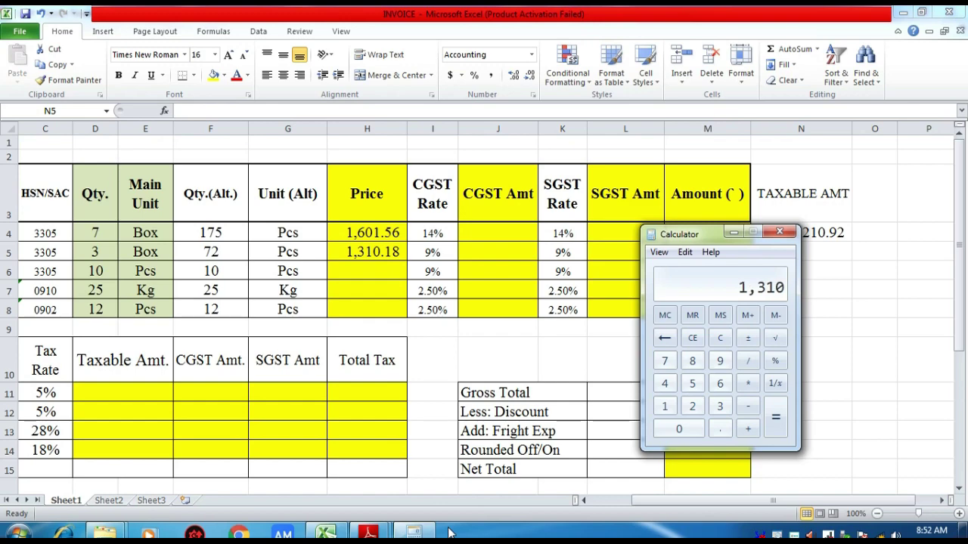
{"action": "type", "text": ".18*"}
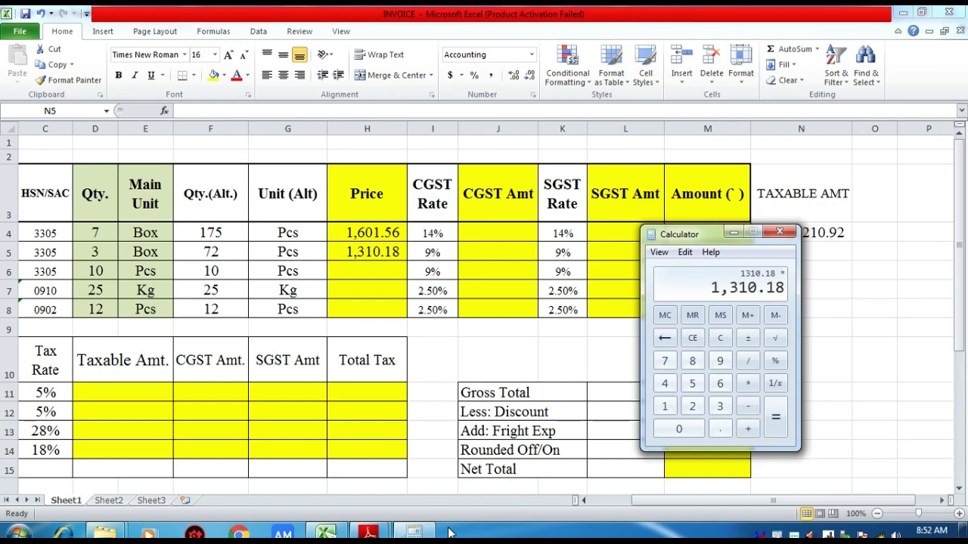
{"action": "type", "text": "3"}
{"action": "key", "text": "Return"}
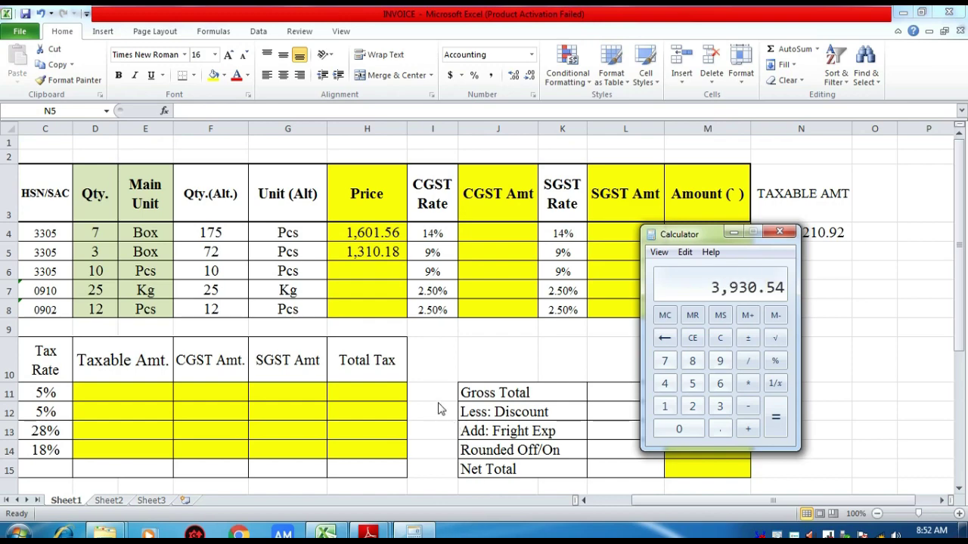
{"action": "left_click_drag", "start_coordinate": [680, 241], "coordinate": [539, 255]}
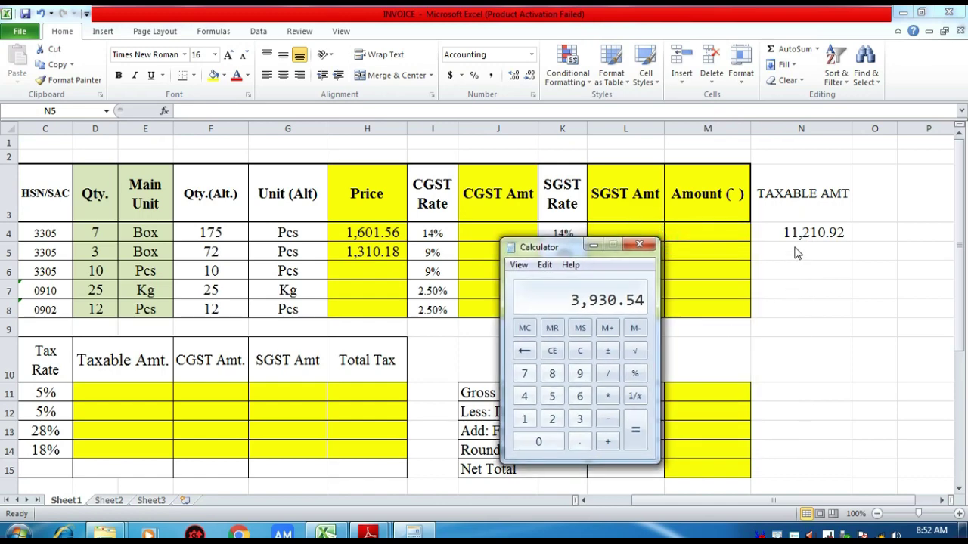
{"action": "left_click", "coordinate": [796, 254]}
{"action": "type", "text": "3"}
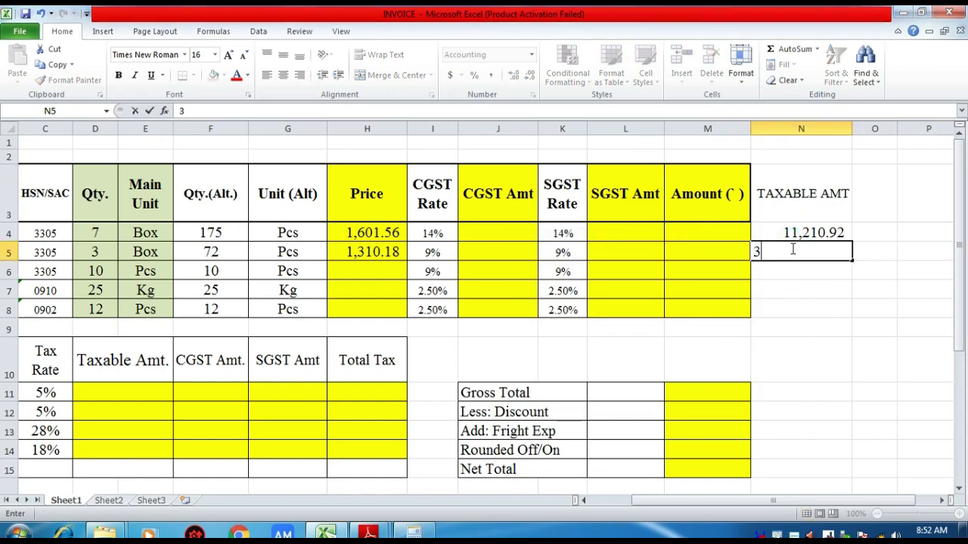
{"action": "type", "text": ",930.54"}
{"action": "key", "text": "Return"}
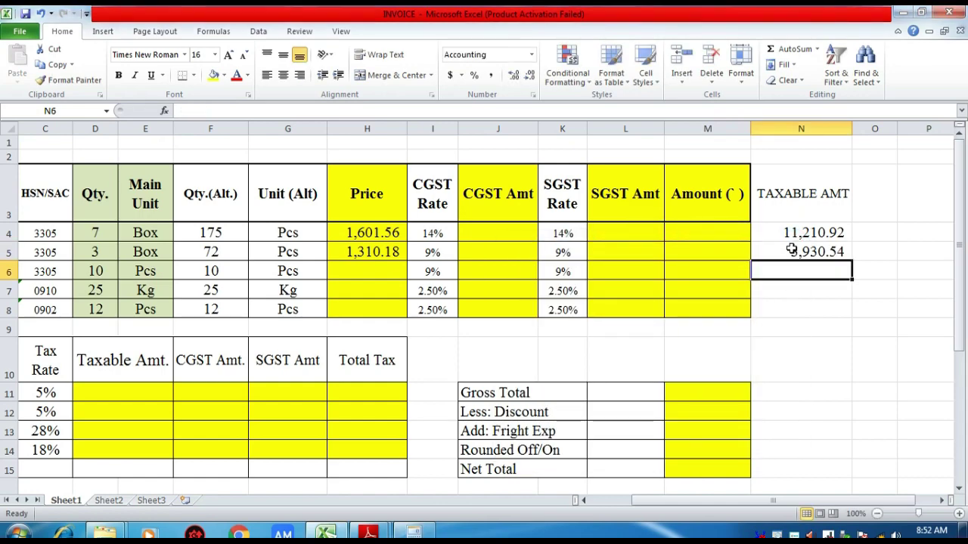
Step: Check 1.pdf and enter the third product's price 18.63 in H6
{"action": "left_click", "coordinate": [368, 533]}
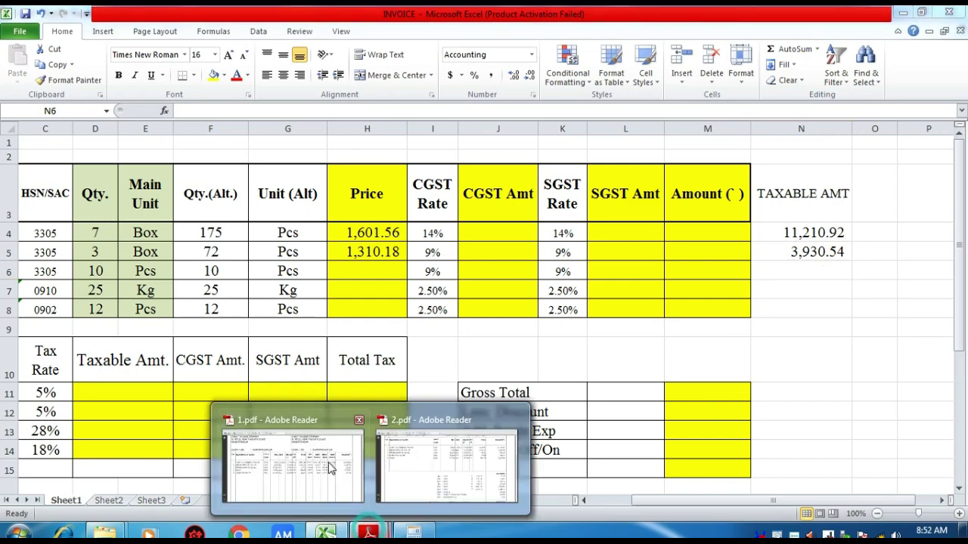
{"action": "left_click", "coordinate": [323, 462]}
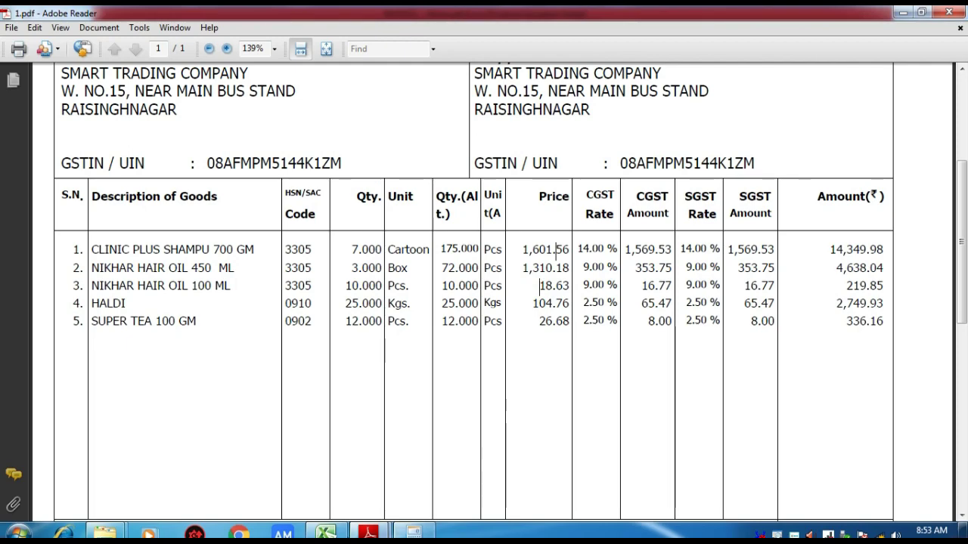
{"action": "left_click", "coordinate": [326, 533]}
{"action": "left_click", "coordinate": [379, 267]}
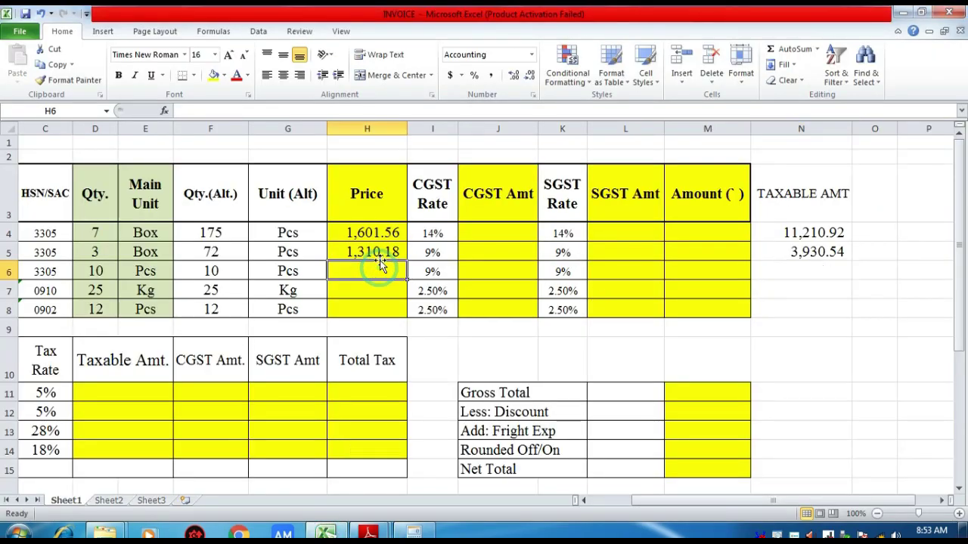
{"action": "type", "text": "18.63"}
{"action": "key", "text": "Return"}
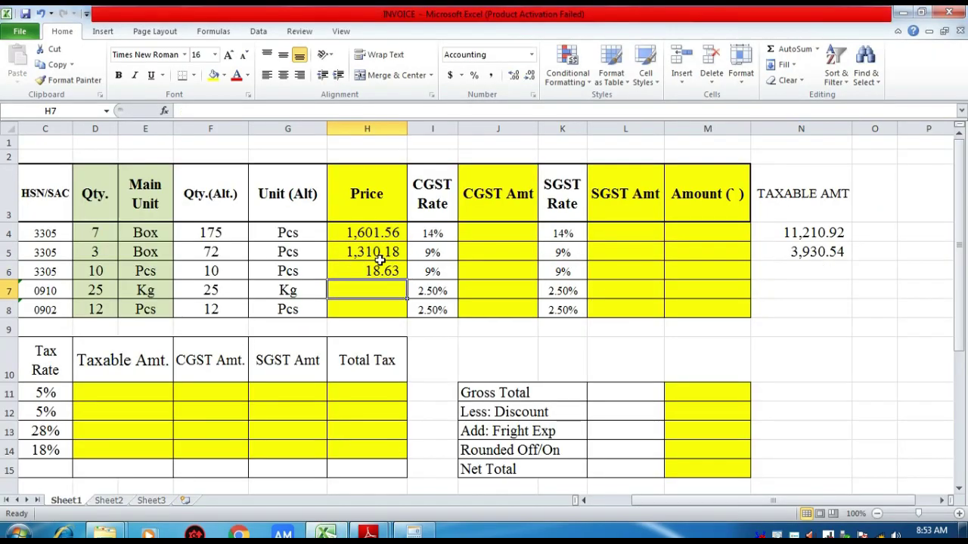
{"action": "key", "text": "Up"}
{"action": "key", "text": "Right"}
{"action": "key", "text": "Right"}
{"action": "key", "text": "Right"}
{"action": "key", "text": "Right"}
{"action": "key", "text": "Right"}
{"action": "key", "text": "Right"}
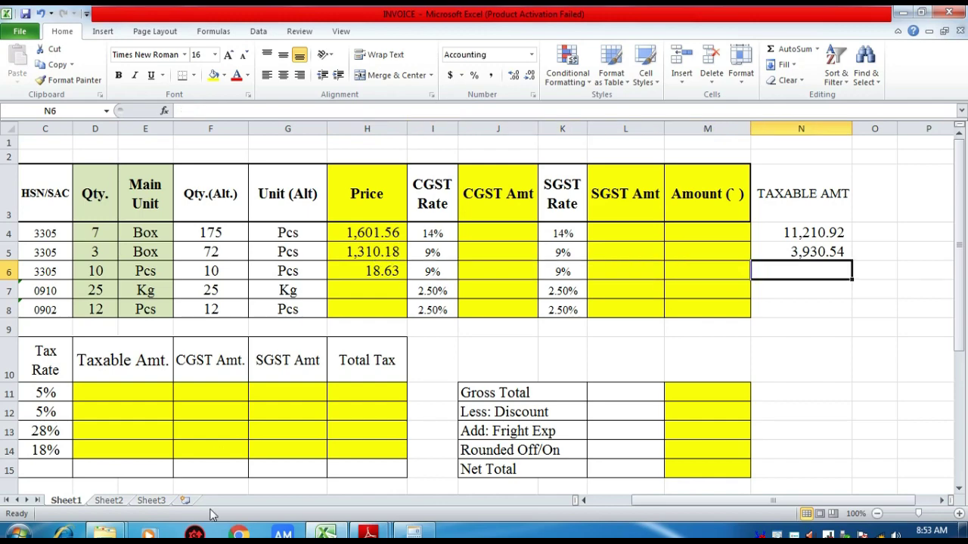
Step: Compute 18.63 × 10 and enter the taxable amount 186.30 in N6
{"action": "left_click", "coordinate": [413, 532]}
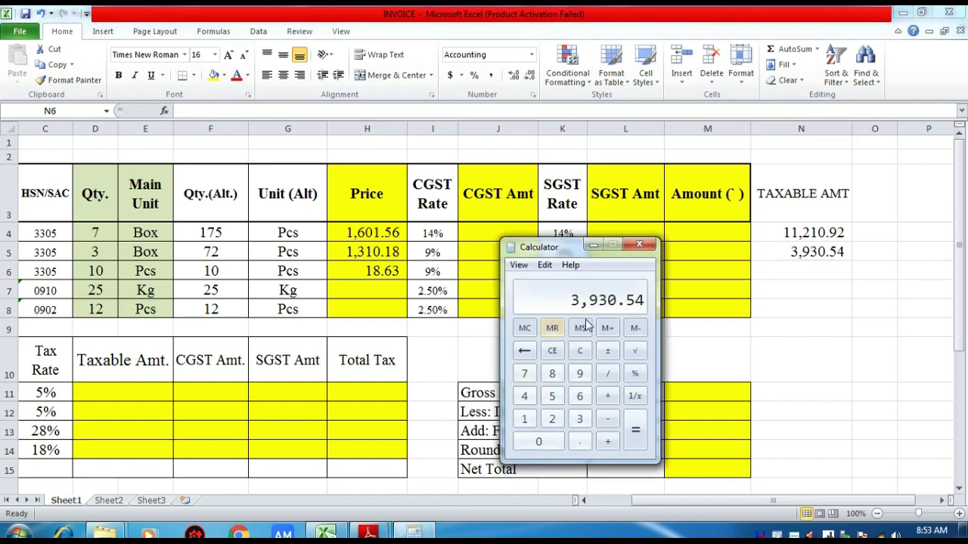
{"action": "key", "text": "Escape"}
{"action": "type", "text": "8.63"}
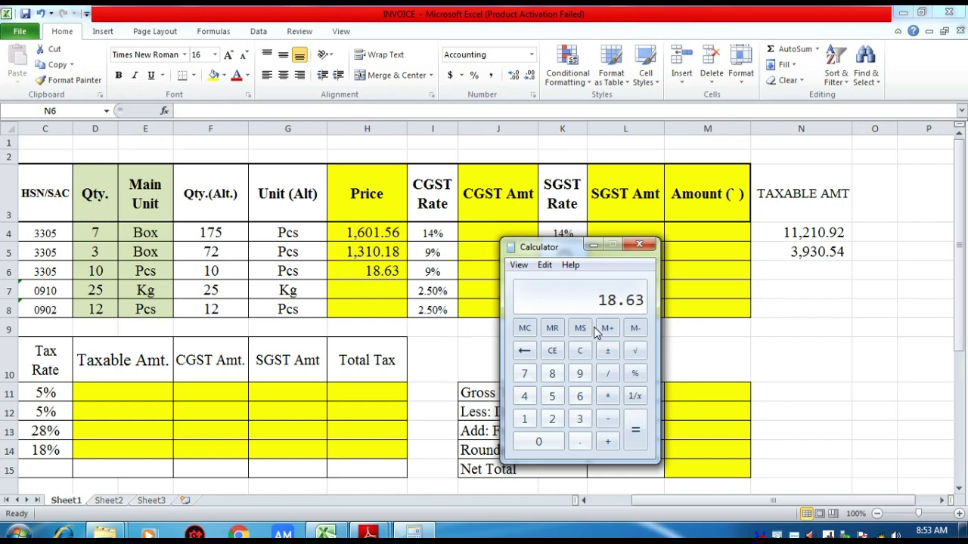
{"action": "type", "text": "1"}
{"action": "type", "text": "0"}
{"action": "key", "text": "Return"}
{"action": "left_click", "coordinate": [802, 269]}
{"action": "type", "text": "18"}
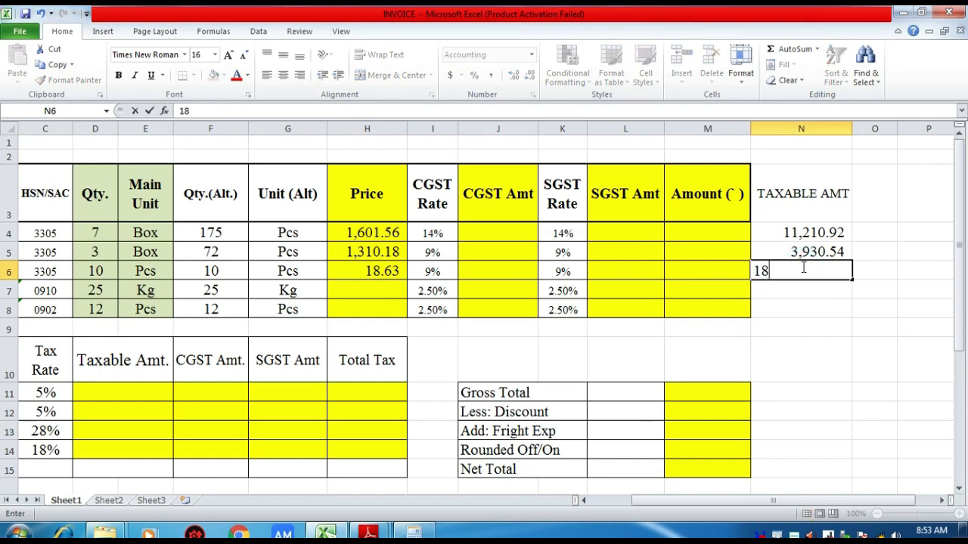
{"action": "type", "text": "6.30"}
{"action": "key", "text": "Return"}
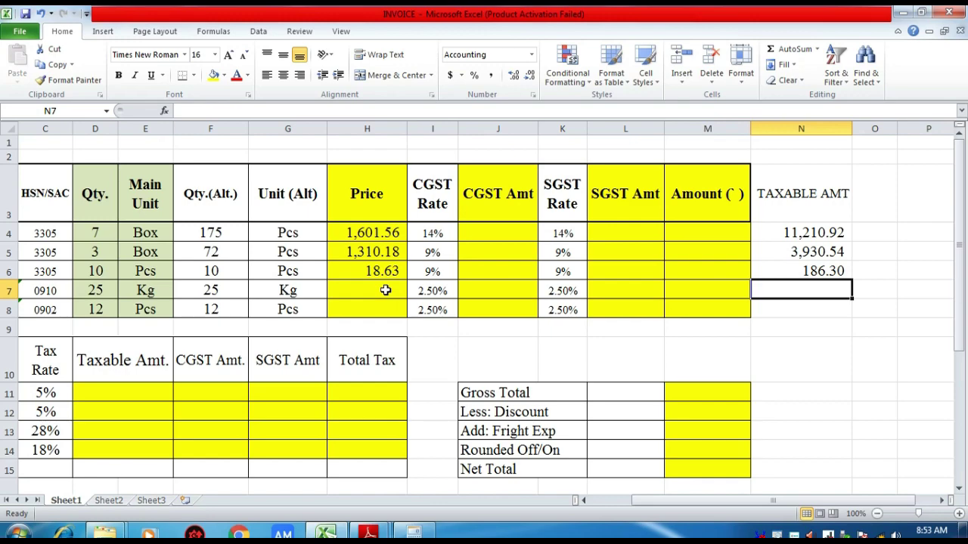
{"action": "left_click", "coordinate": [385, 290]}
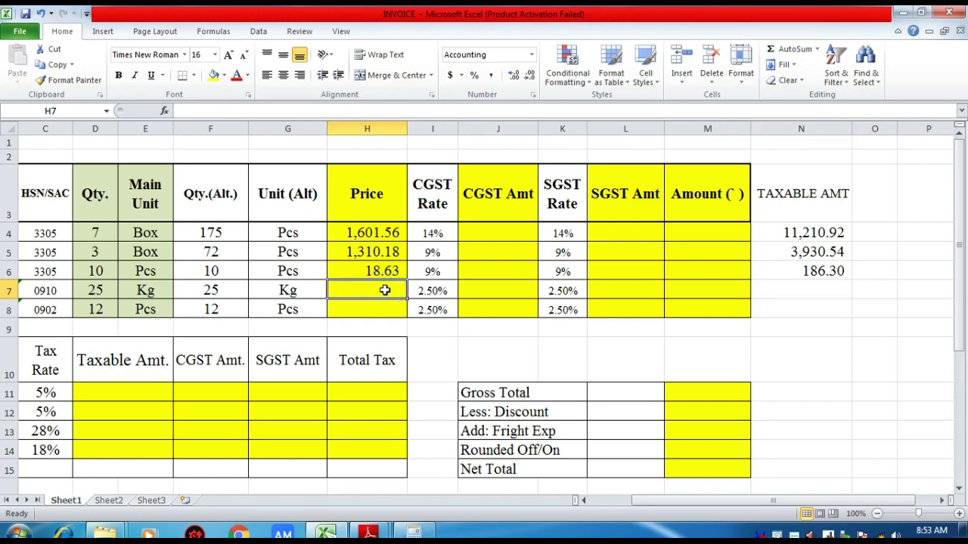
Step: Read HALDI's price from the 1.pdf bill and enter 104.76 in H7
{"action": "left_click", "coordinate": [366, 534]}
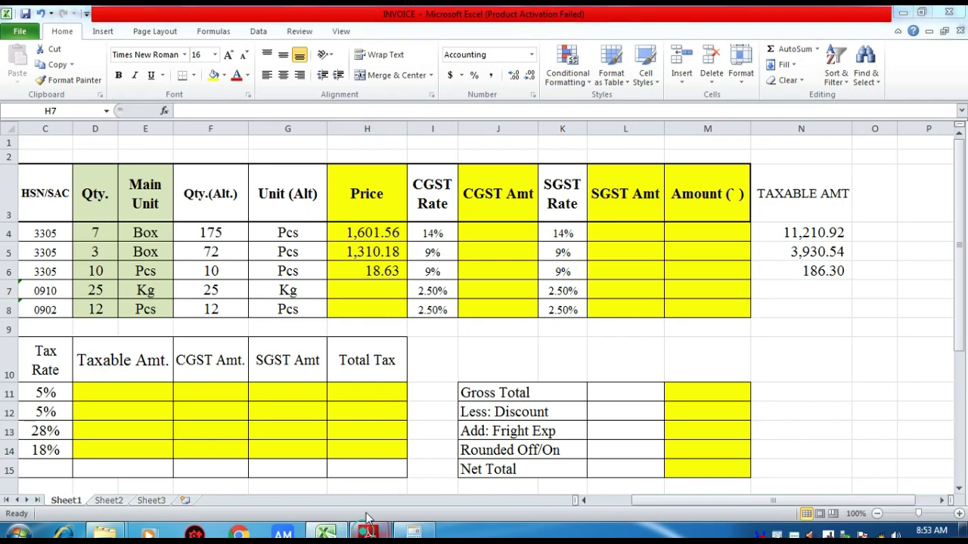
{"action": "left_click", "coordinate": [322, 469]}
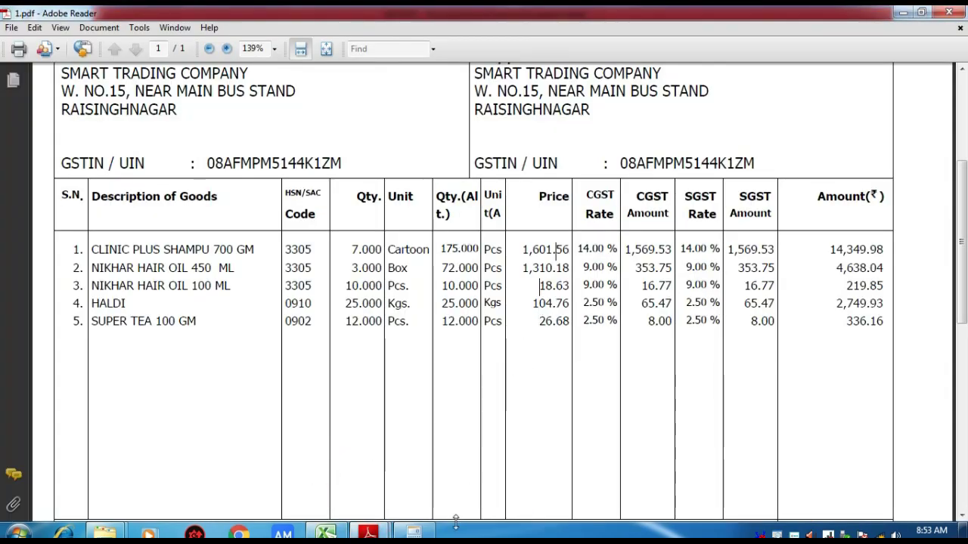
{"action": "key", "text": "alt+Tab"}
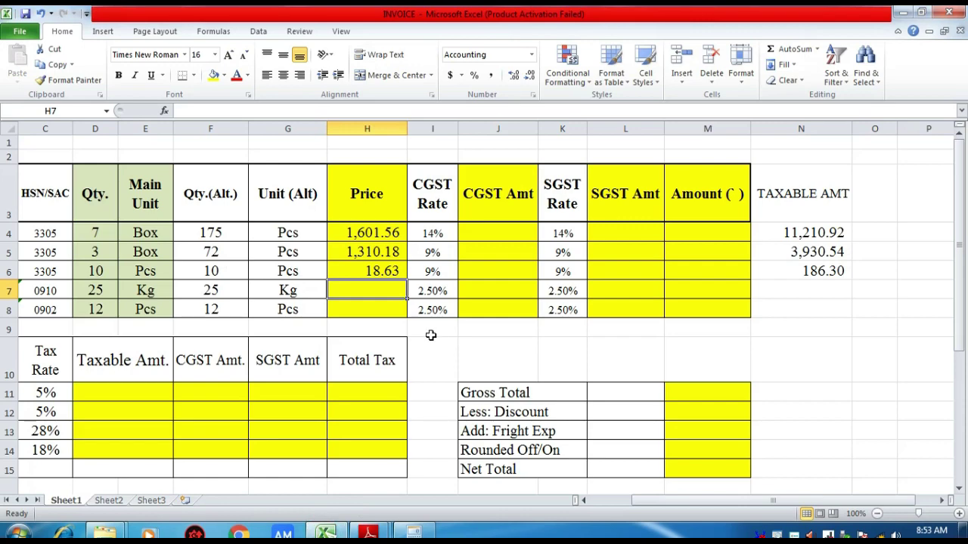
{"action": "type", "text": "104.76"}
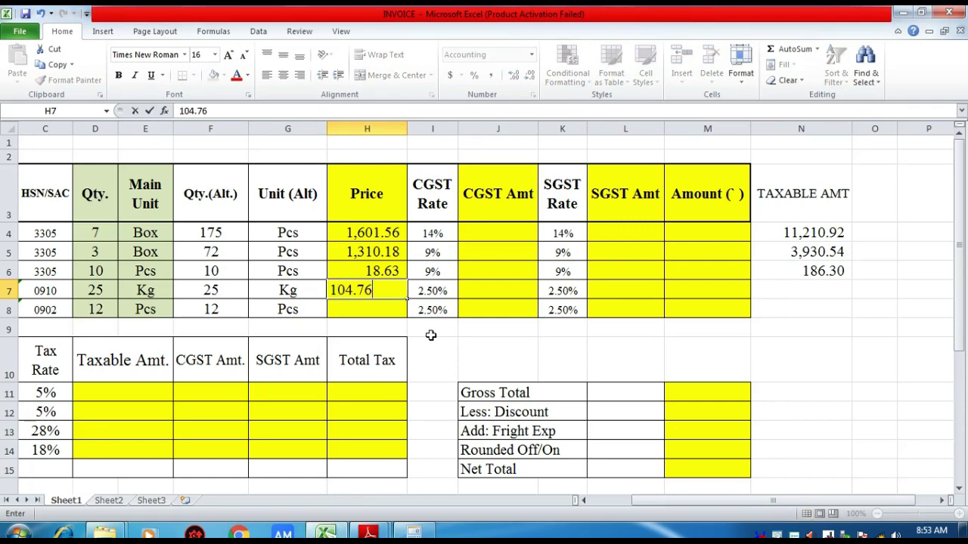
{"action": "key", "text": "Right"}
{"action": "key", "text": "Right"}
{"action": "key", "text": "Right"}
{"action": "key", "text": "Right"}
{"action": "key", "text": "Right"}
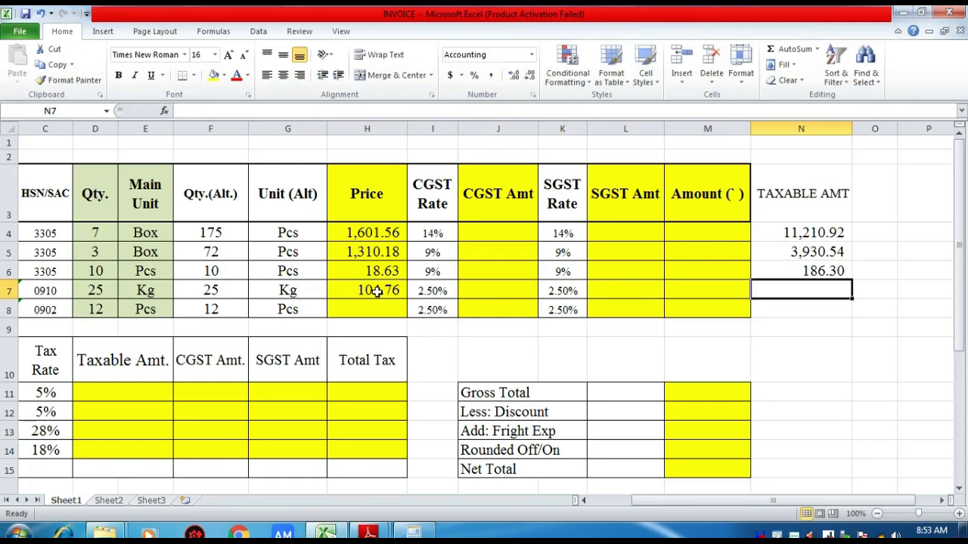
Step: Compute 104.76 × 25 in Calculator and enter the taxable amount 2619 in N7
{"action": "left_click", "coordinate": [413, 533]}
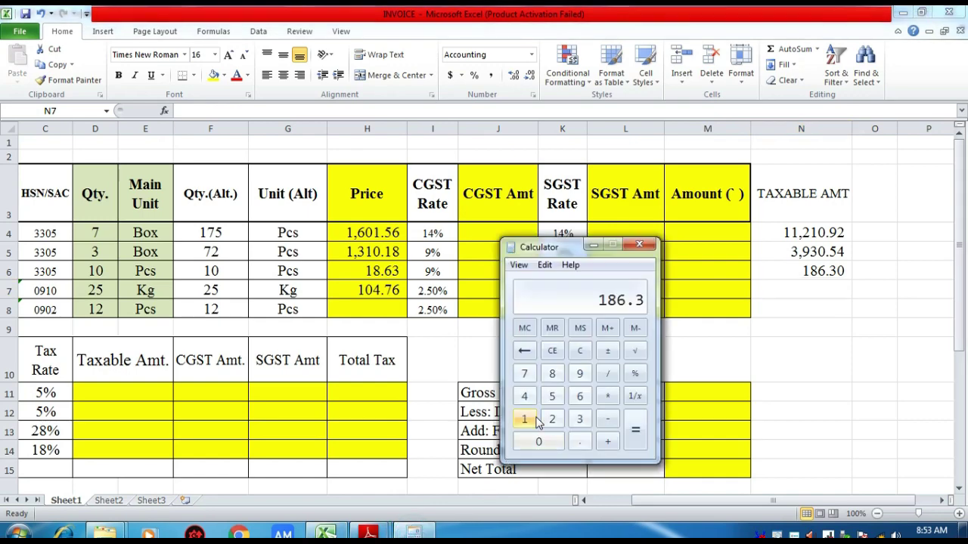
{"action": "key", "text": "Escape"}
{"action": "type", "text": "4."}
{"action": "type", "text": "76*"}
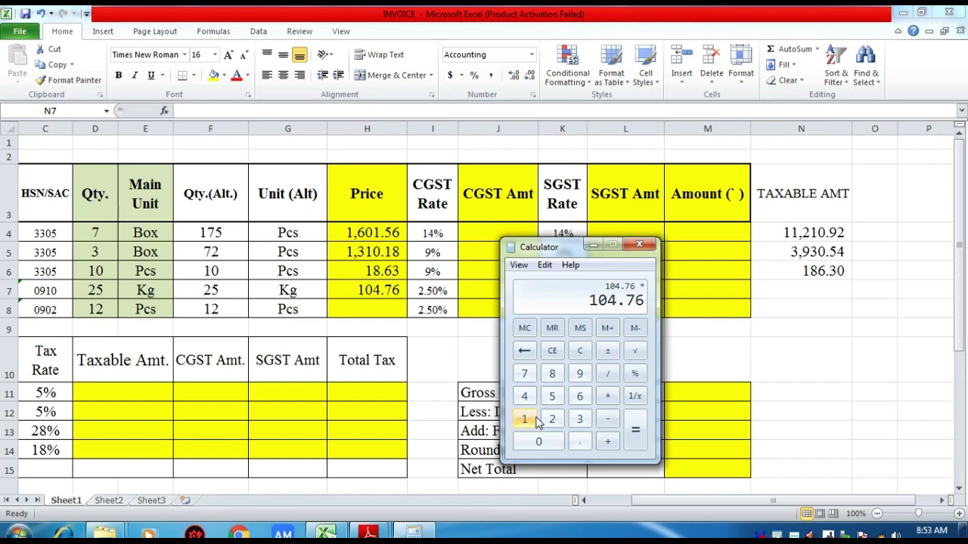
{"action": "type", "text": "25"}
{"action": "key", "text": "Return"}
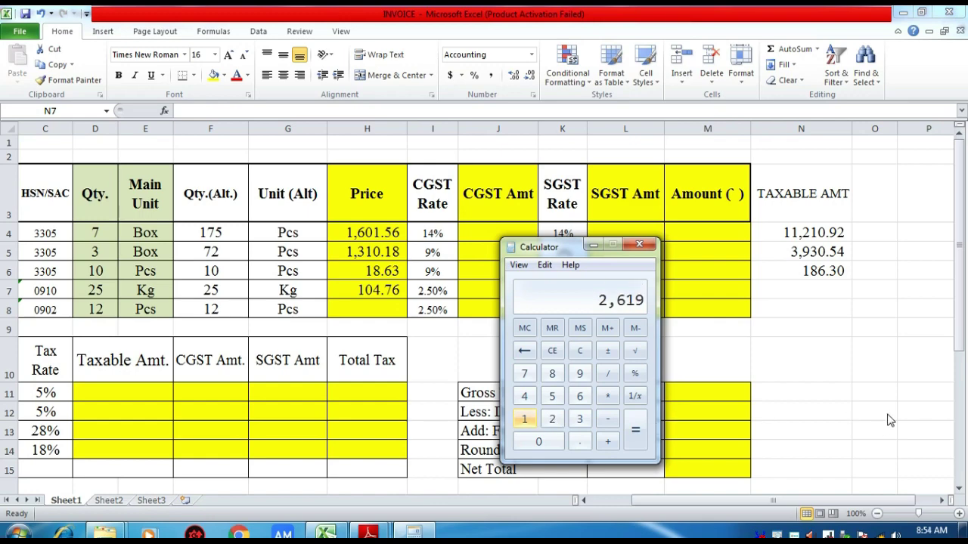
{"action": "left_click", "coordinate": [819, 291]}
{"action": "type", "text": "26"}
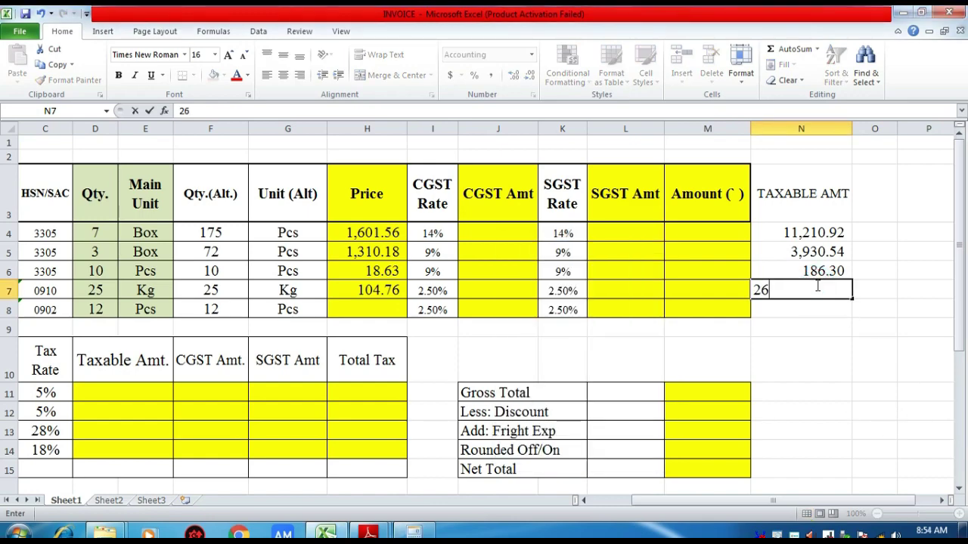
{"action": "type", "text": "19"}
{"action": "key", "text": "Return"}
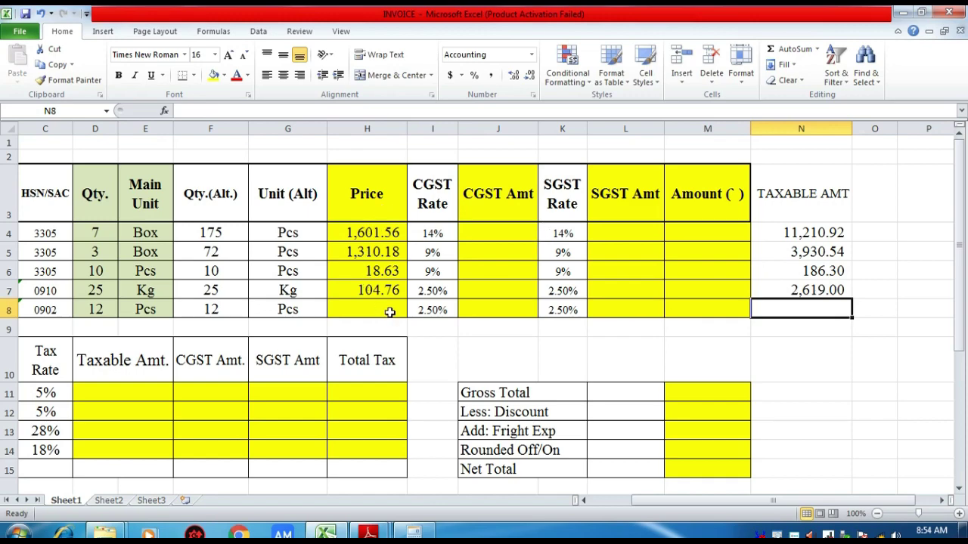
Step: Look up the tea's price in the 1.pdf bill and enter 26.68 in H8
{"action": "left_click", "coordinate": [389, 310]}
{"action": "mouse_move", "coordinate": [368, 533]}
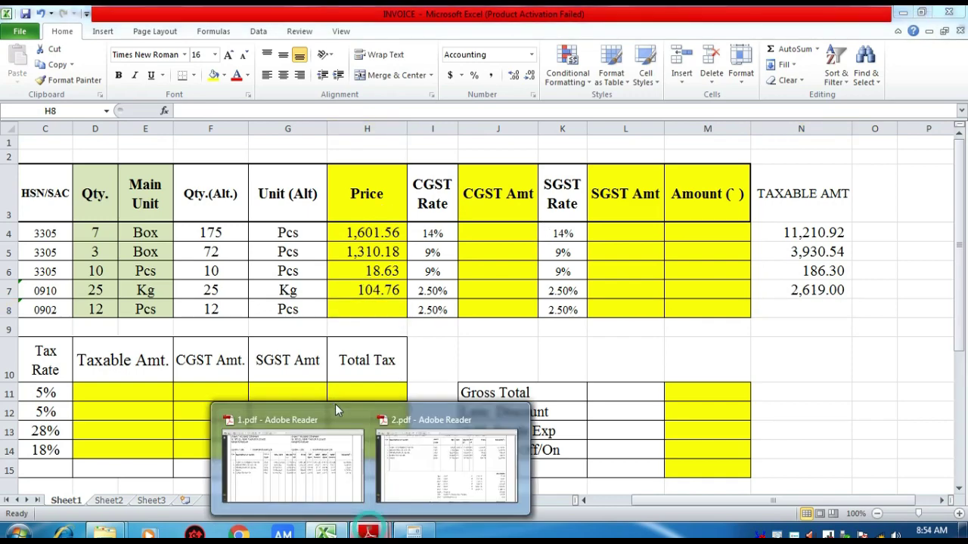
{"action": "left_click", "coordinate": [306, 458]}
{"action": "scroll", "coordinate": [530, 350], "scroll_direction": "down", "scroll_amount": 1}
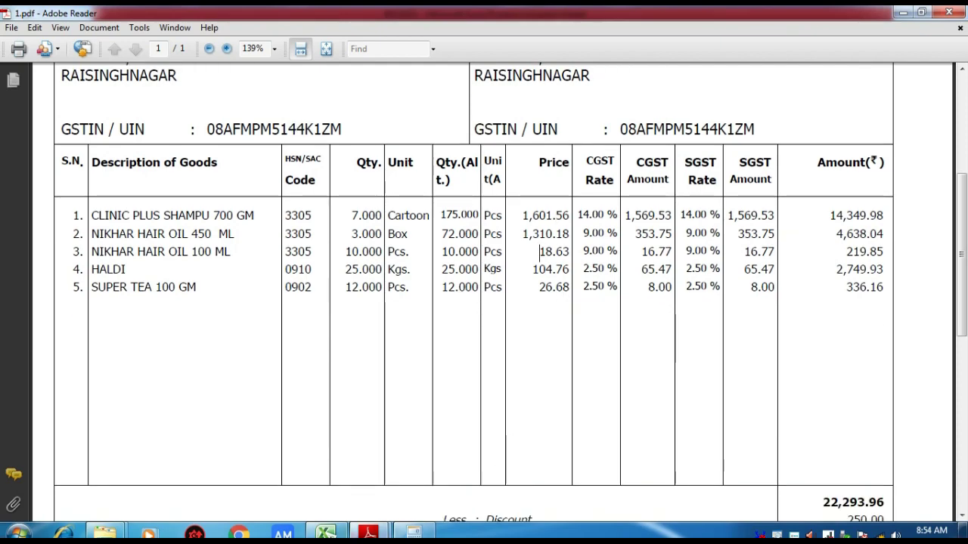
{"action": "left_click", "coordinate": [325, 533]}
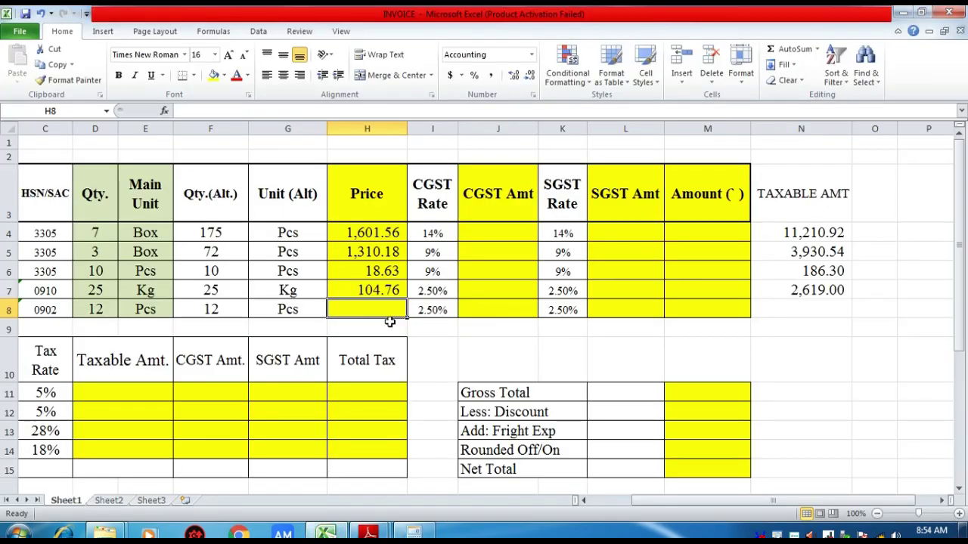
{"action": "type", "text": "26.68"}
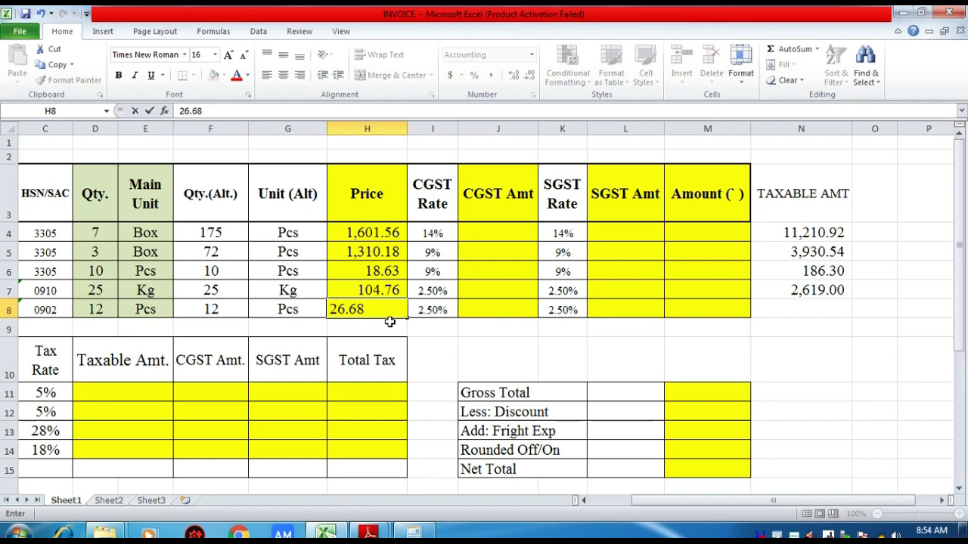
{"action": "key", "text": "Right"}
{"action": "key", "text": "Right"}
{"action": "key", "text": "Right"}
{"action": "key", "text": "Right"}
{"action": "key", "text": "Right"}
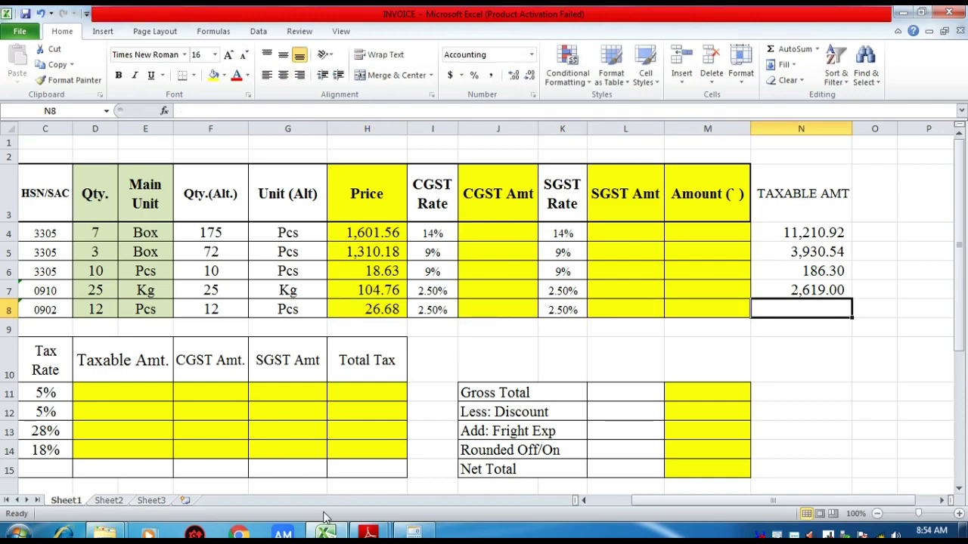
Step: Compute the tea's taxable amount, 26.68 × 12, in Calculator and return to N8
{"action": "left_click", "coordinate": [414, 533]}
{"action": "key", "text": "Escape"}
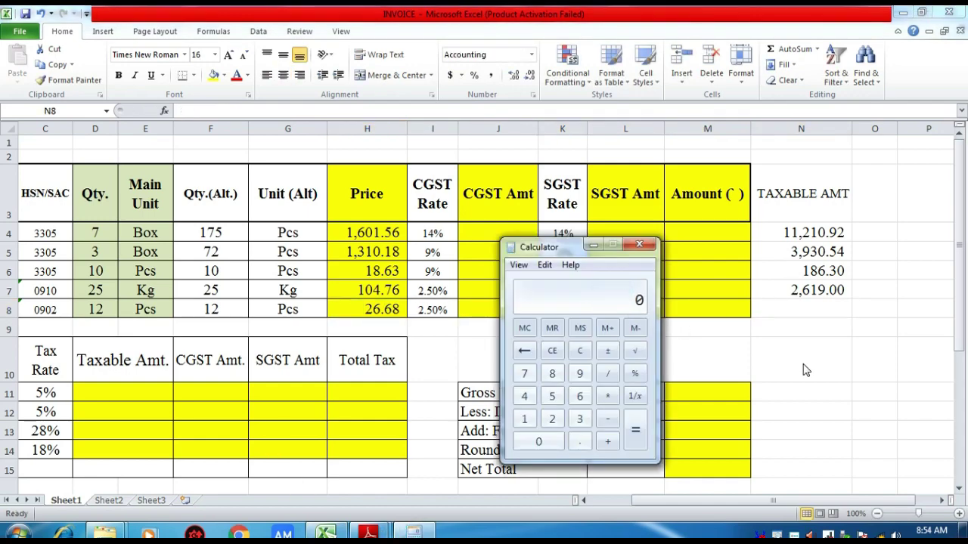
{"action": "type", "text": ".68"}
{"action": "type", "text": "*12"}
{"action": "key", "text": "Return"}
{"action": "left_click", "coordinate": [815, 302]}
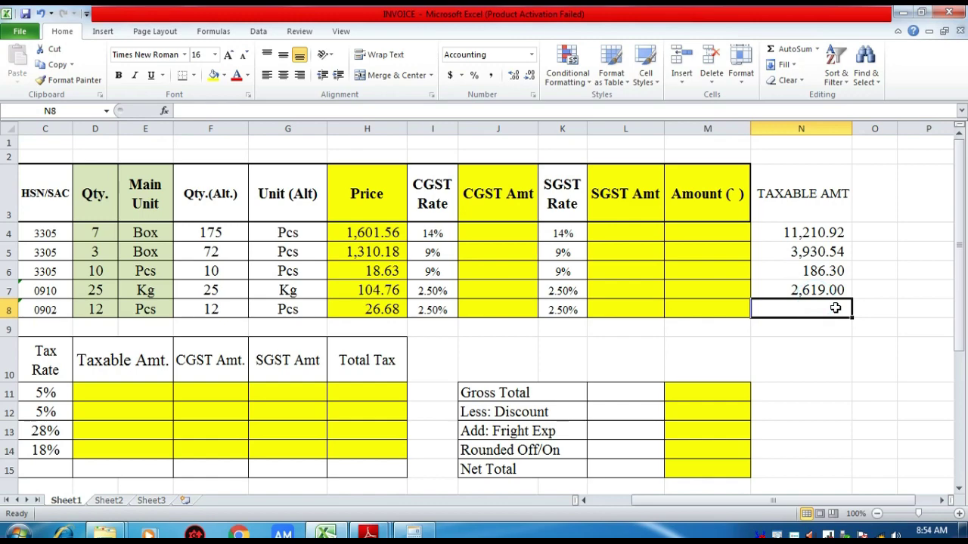
Step: Enter 320.16 in N8 and select N4:N8 to view the taxable total
{"action": "type", "text": "320.16"}
{"action": "key", "text": "Return"}
{"action": "left_click", "coordinate": [832, 252]}
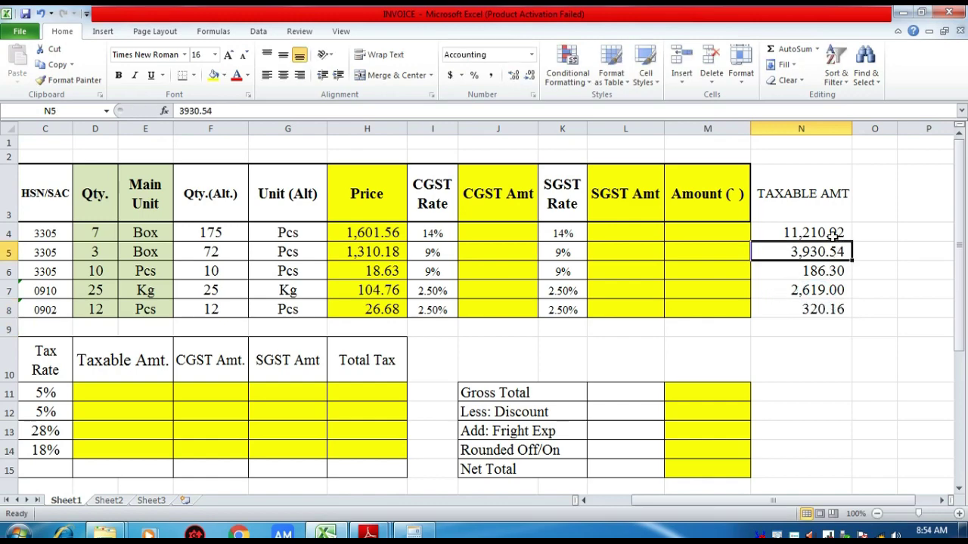
{"action": "left_click_drag", "start_coordinate": [831, 235], "coordinate": [831, 303]}
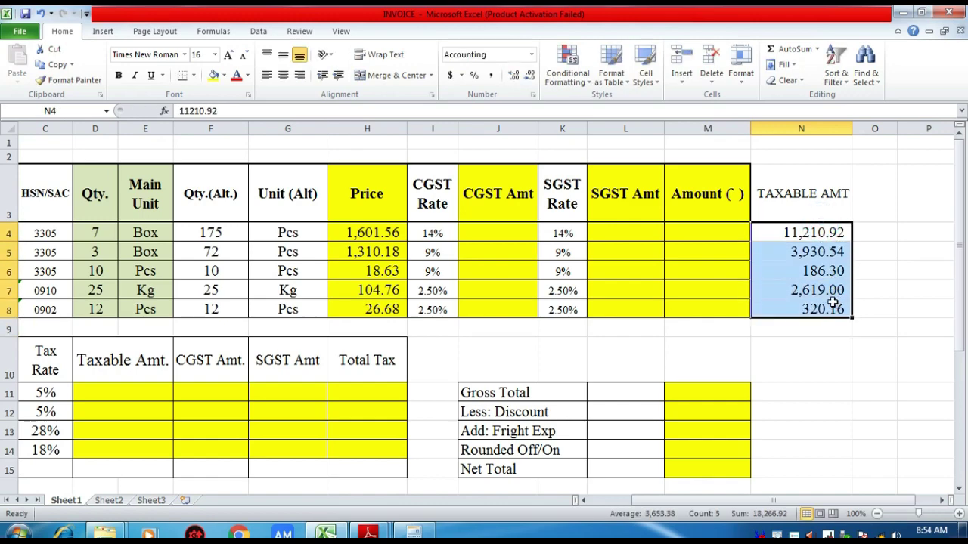
Step: Compare the first item's amount 14,349.98 in the PDF bill with H4 and N4
{"action": "left_click", "coordinate": [374, 535]}
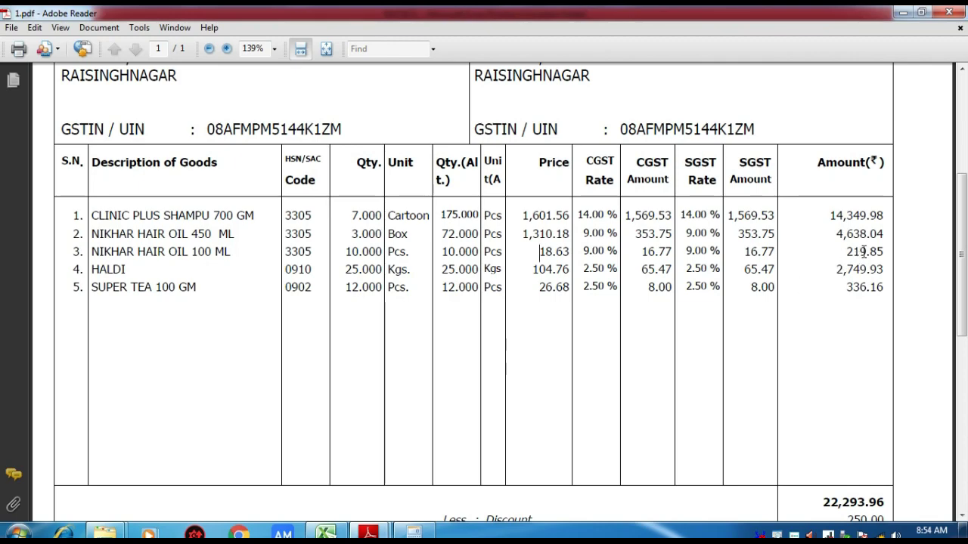
{"action": "left_click_drag", "start_coordinate": [829, 216], "coordinate": [883, 220]}
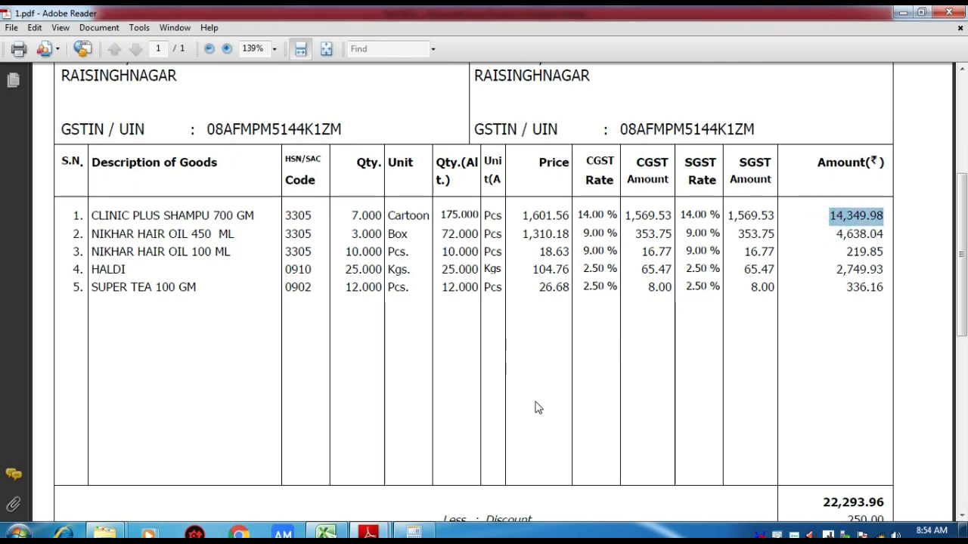
{"action": "left_click", "coordinate": [704, 260]}
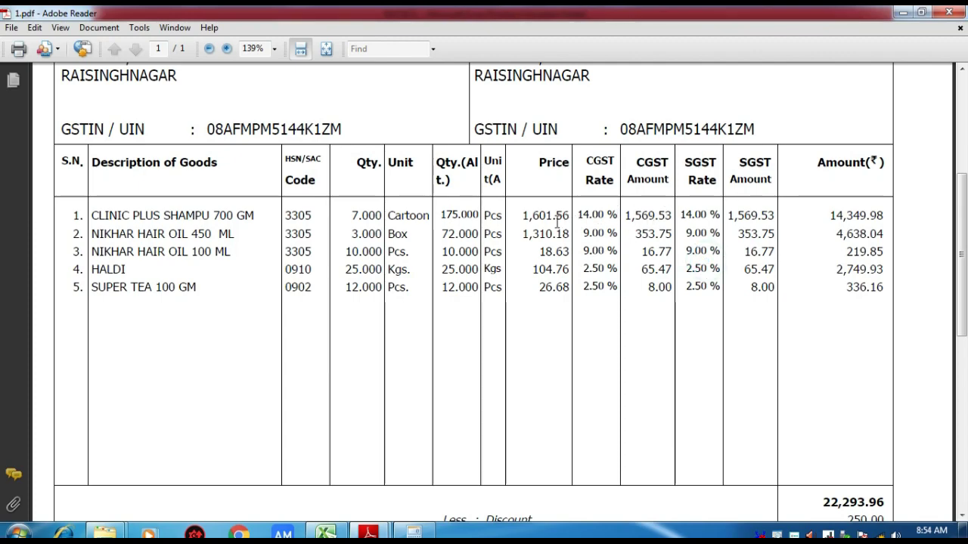
{"action": "left_click", "coordinate": [636, 218]}
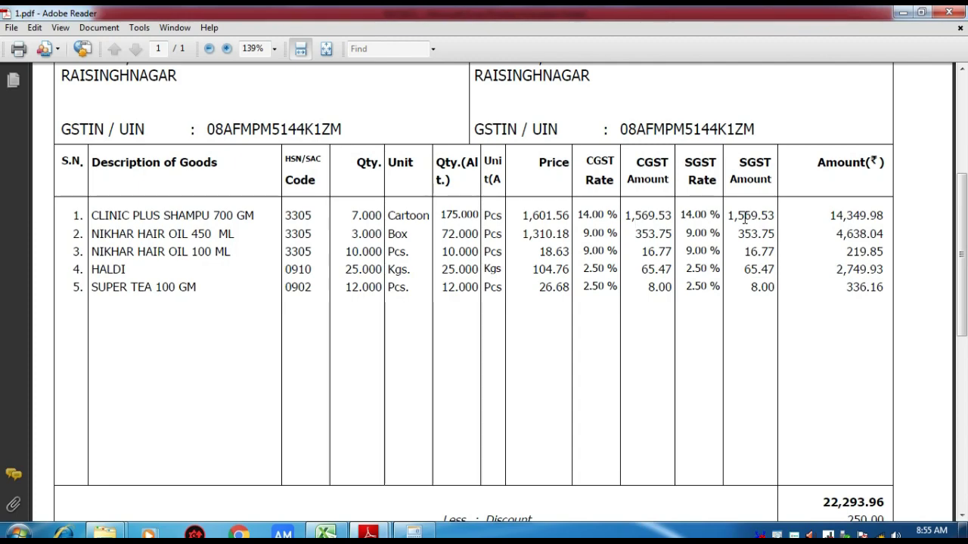
{"action": "left_click", "coordinate": [326, 533]}
{"action": "left_click", "coordinate": [366, 233]}
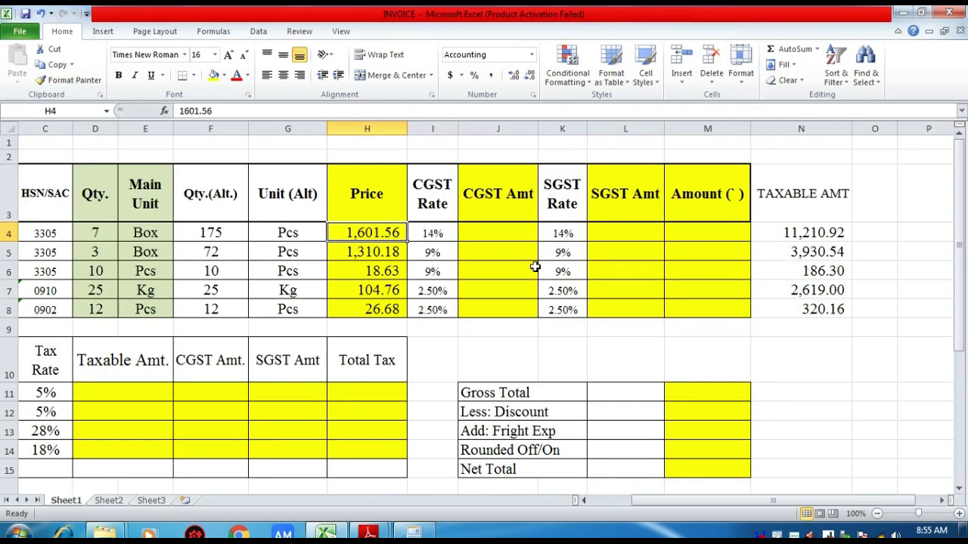
{"action": "left_click", "coordinate": [809, 233]}
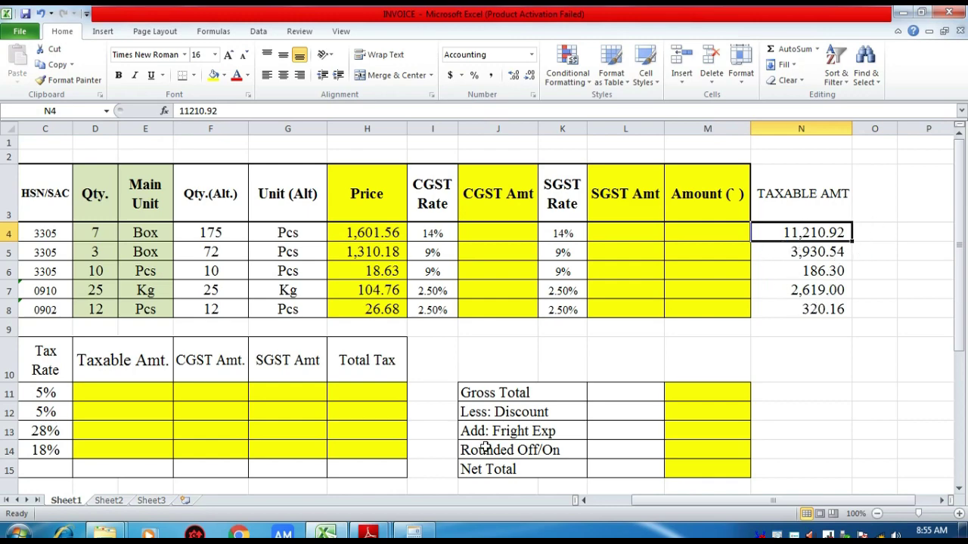
Step: Compute 11,210.92 × 14 ÷ 100 in Calculator, giving the 1,569.5288 CGST figure
{"action": "left_click", "coordinate": [414, 532]}
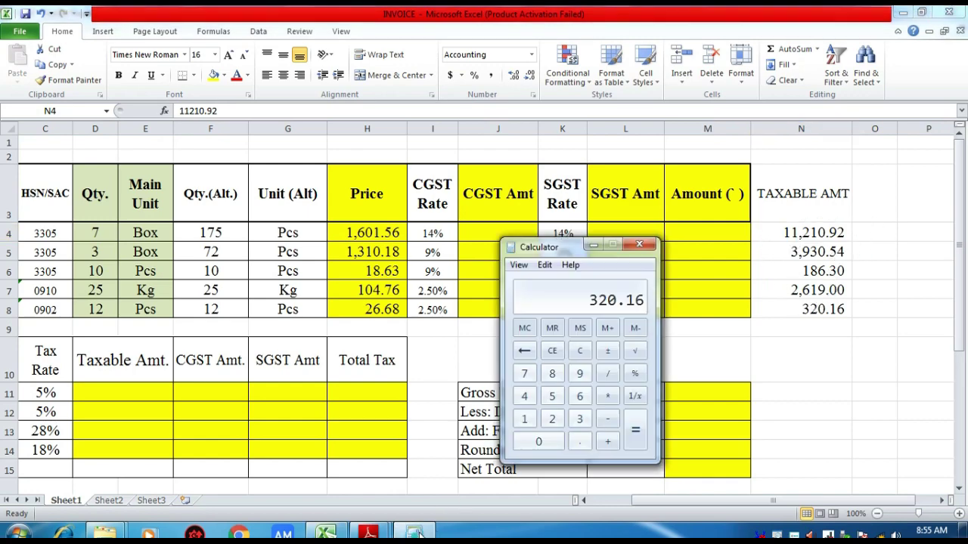
{"action": "left_click", "coordinate": [583, 298]}
{"action": "key", "text": "Escape"}
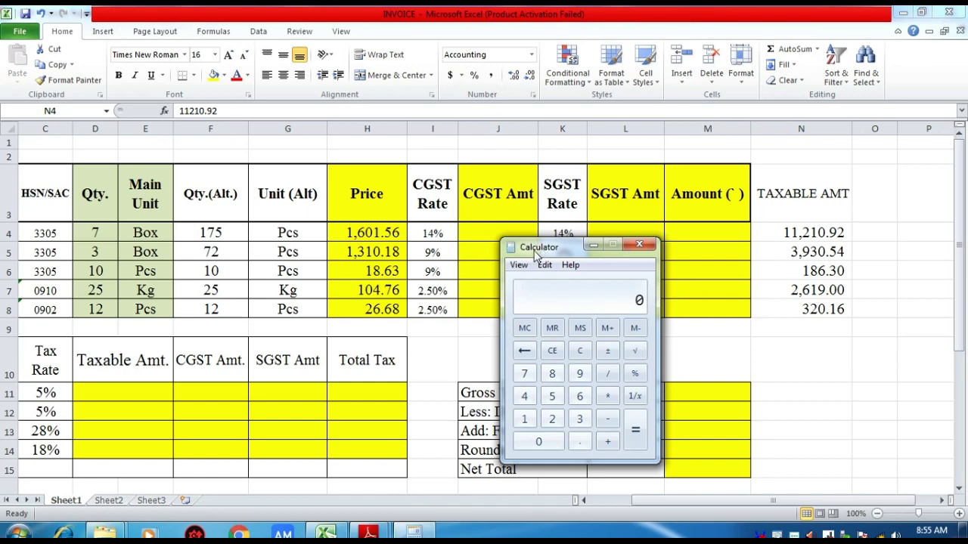
{"action": "left_click_drag", "start_coordinate": [538, 251], "coordinate": [535, 285]}
{"action": "left_click", "coordinate": [567, 337]}
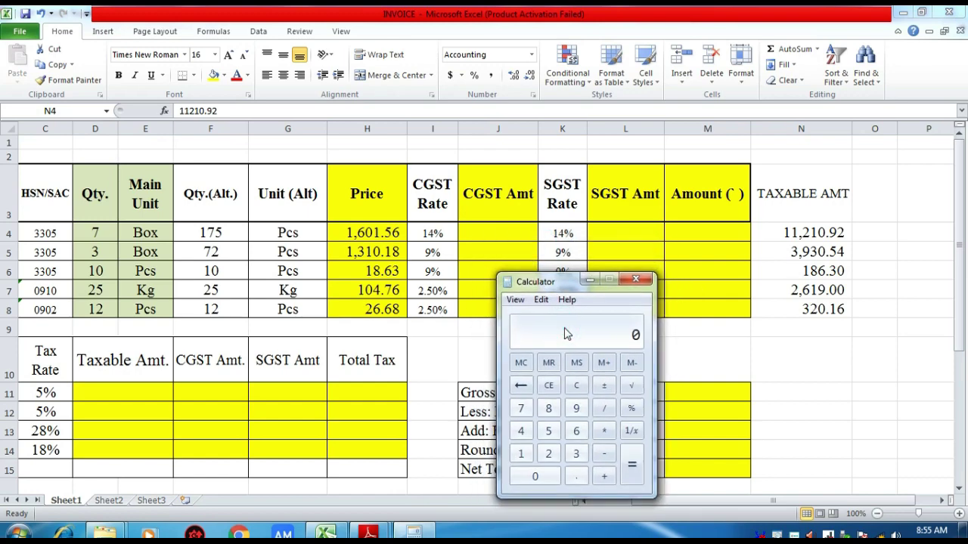
{"action": "type", "text": "11210."}
{"action": "type", "text": "92 "}
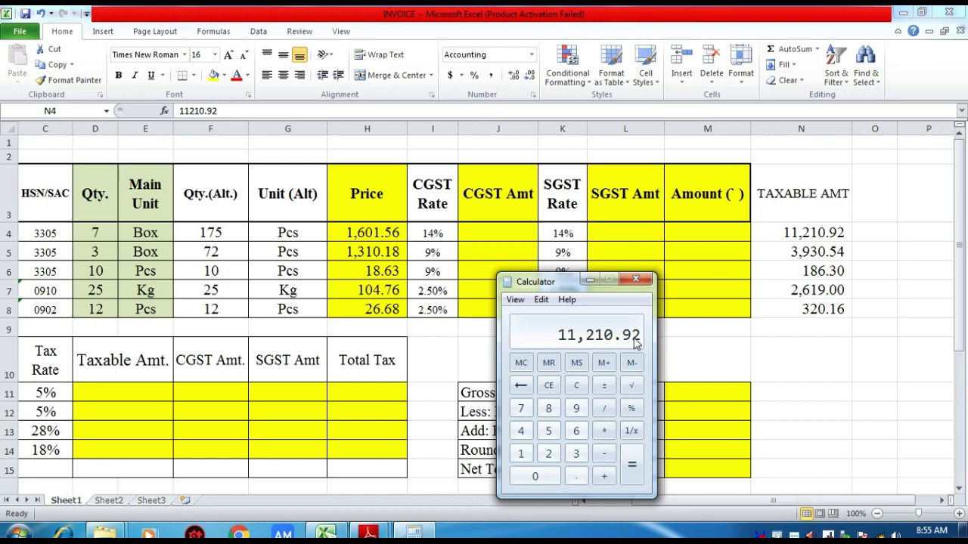
{"action": "type", "text": "* 14 / "}
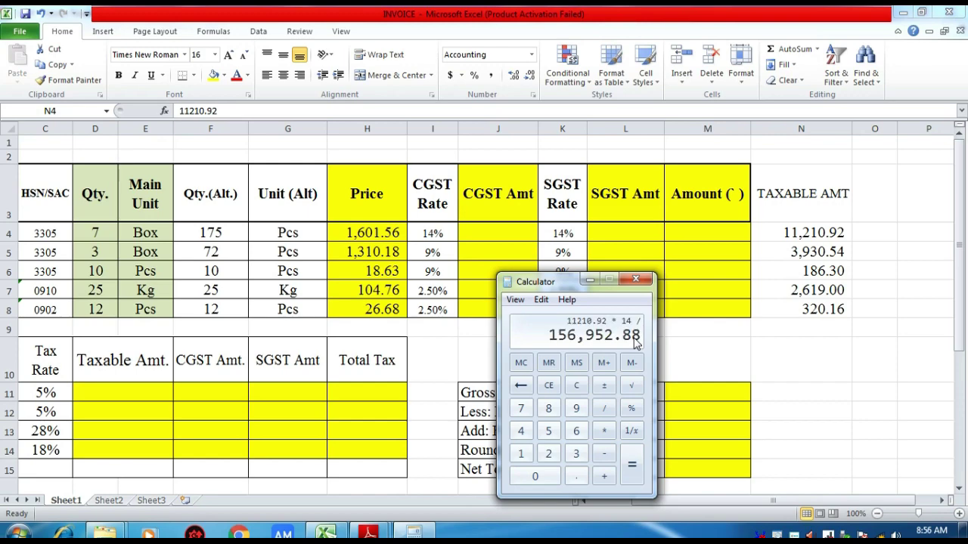
{"action": "type", "text": "100"}
{"action": "key", "text": "Return"}
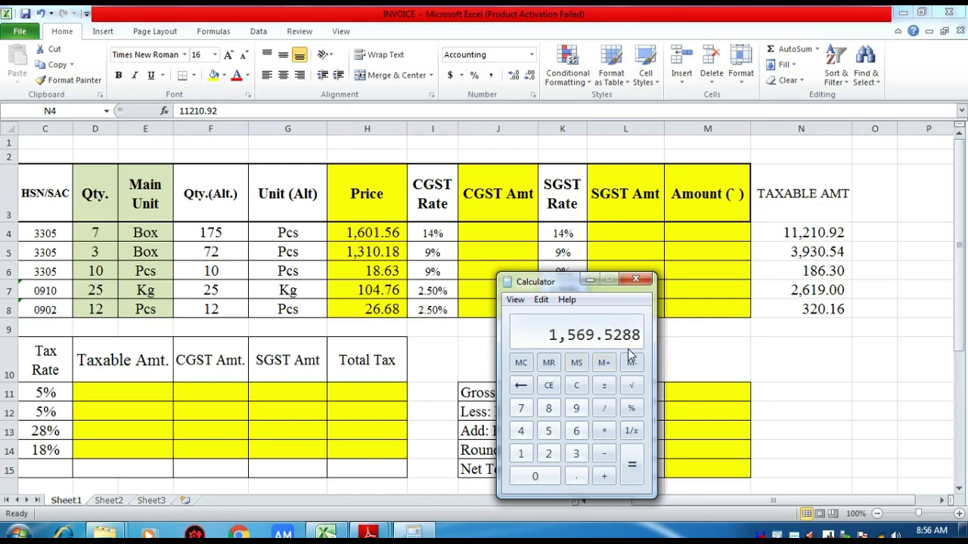
Step: Enter 1,569.53 as the CGST amount in J4 and the SGST amount in L4
{"action": "left_click", "coordinate": [492, 235]}
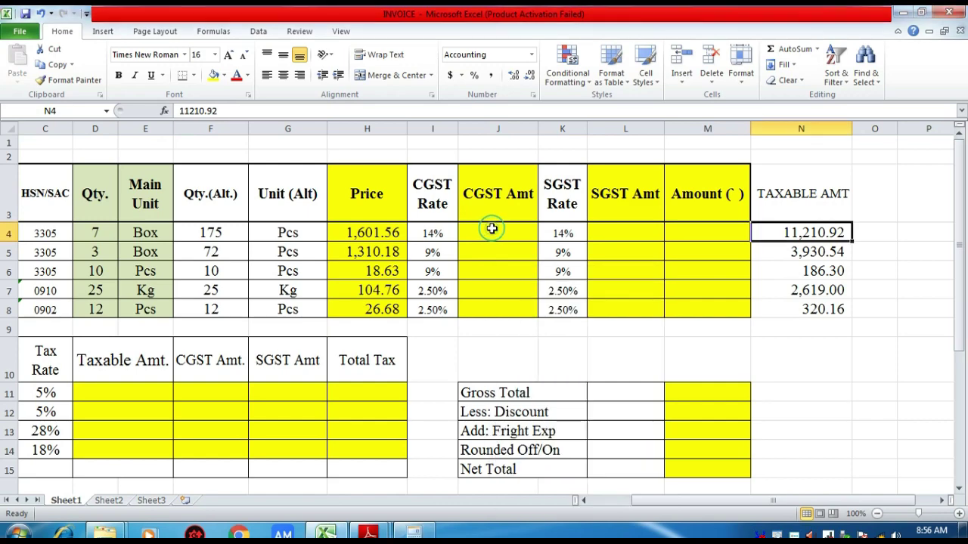
{"action": "left_click", "coordinate": [493, 231]}
{"action": "type", "text": "1,569.5"}
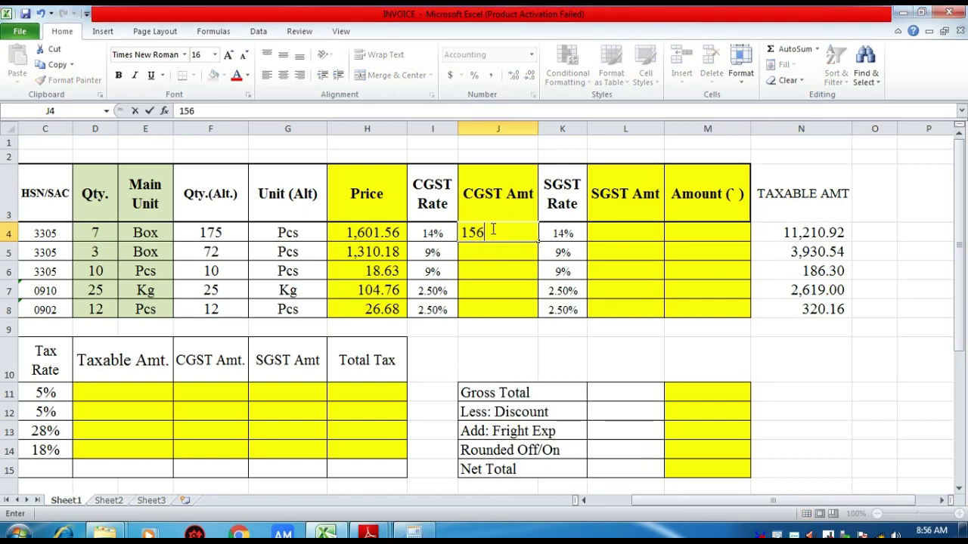
{"action": "type", "text": "3"}
{"action": "key", "text": "Tab"}
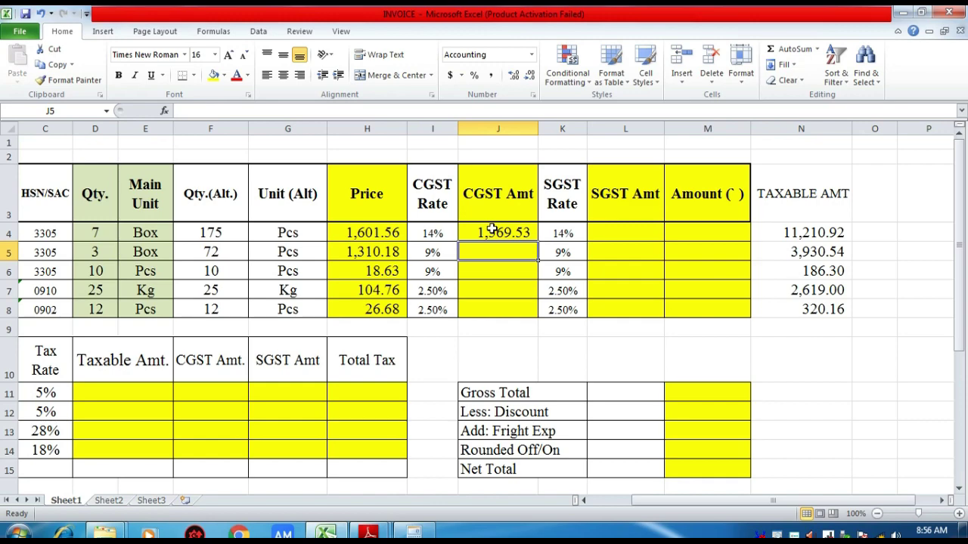
{"action": "key", "text": "Tab"}
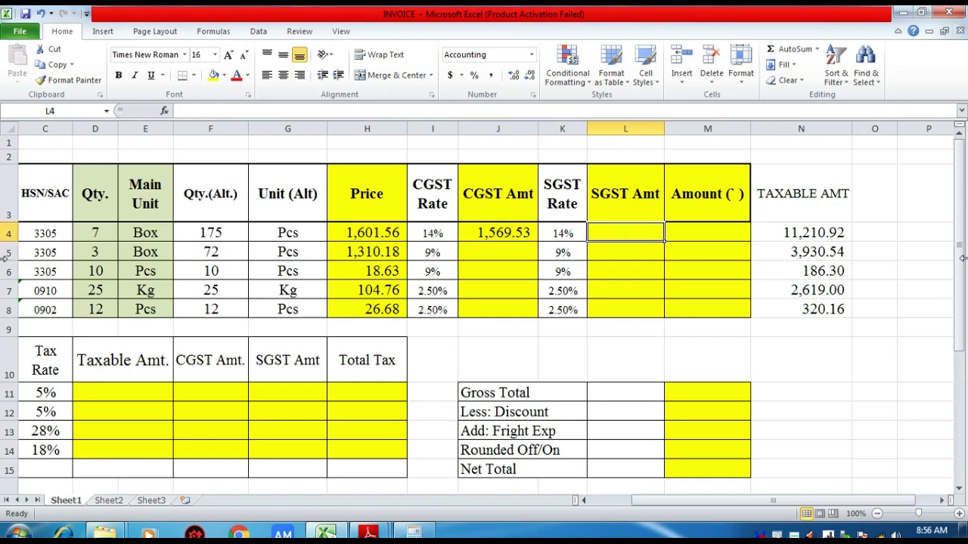
{"action": "type", "text": "1,56"}
{"action": "type", "text": "9."}
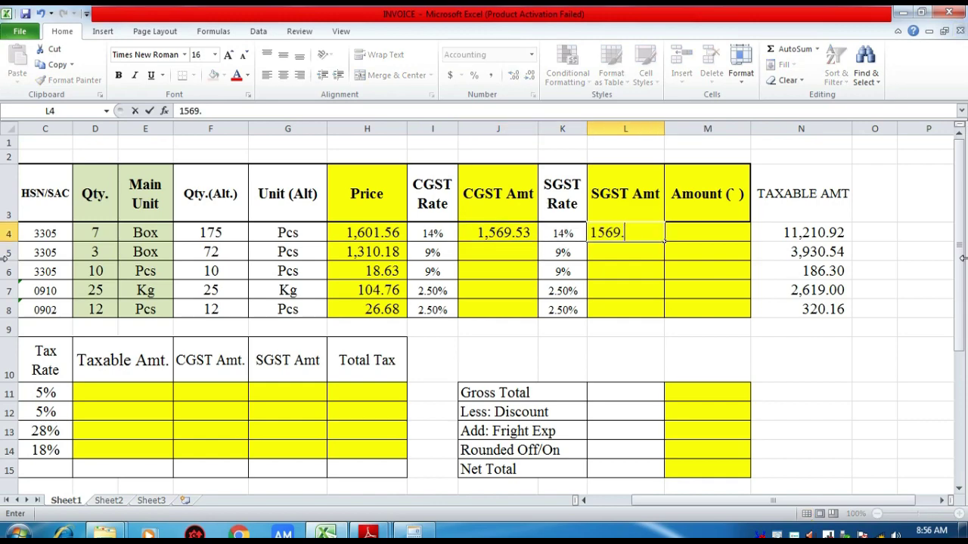
{"action": "type", "text": "53"}
{"action": "key", "text": "Return"}
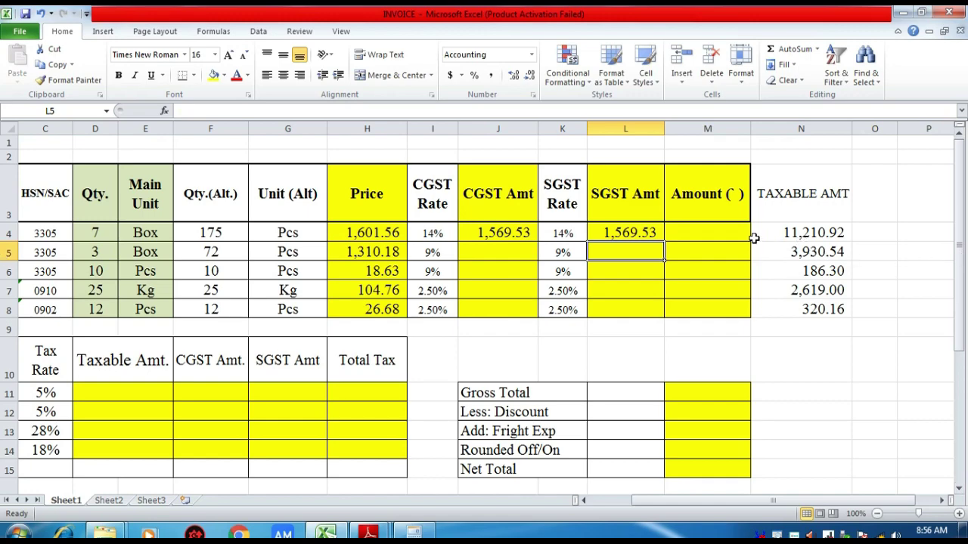
Step: Check row 4's taxable and SGST values, ending on the Amount cell M4
{"action": "left_click", "coordinate": [713, 234]}
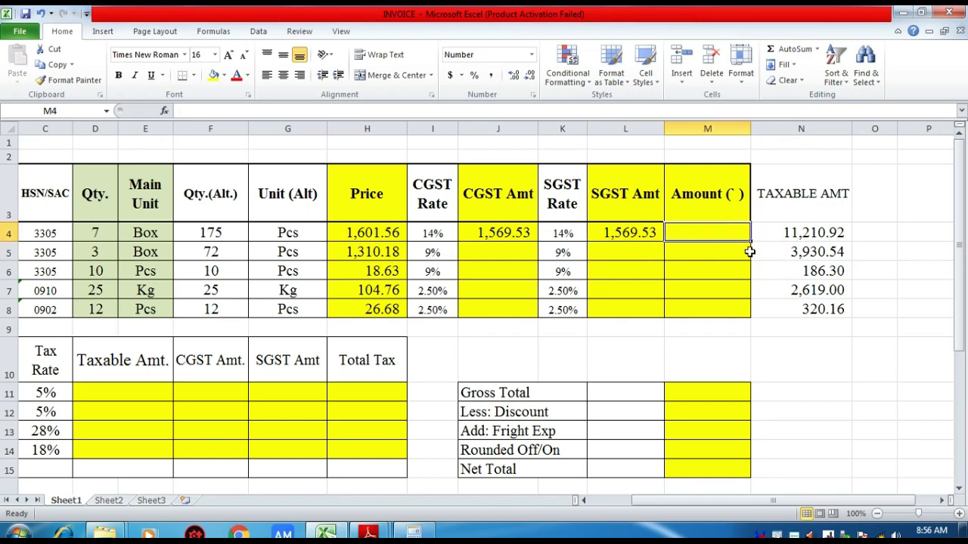
{"action": "left_click", "coordinate": [790, 234]}
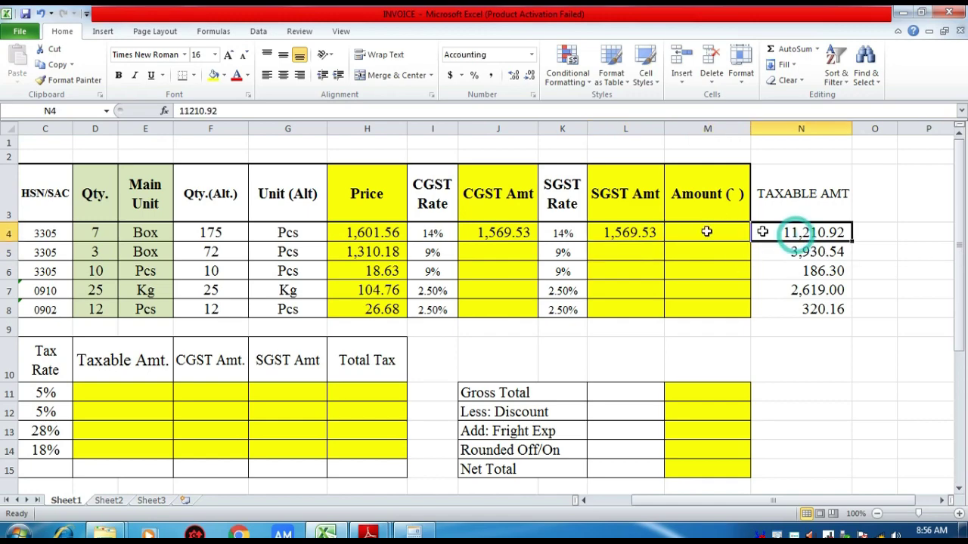
{"action": "left_click", "coordinate": [642, 233]}
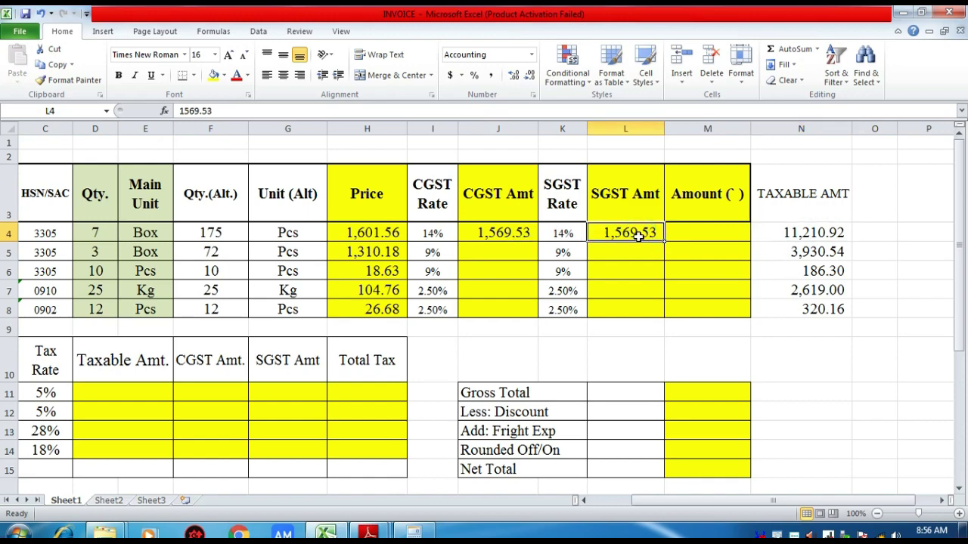
{"action": "left_click", "coordinate": [692, 235]}
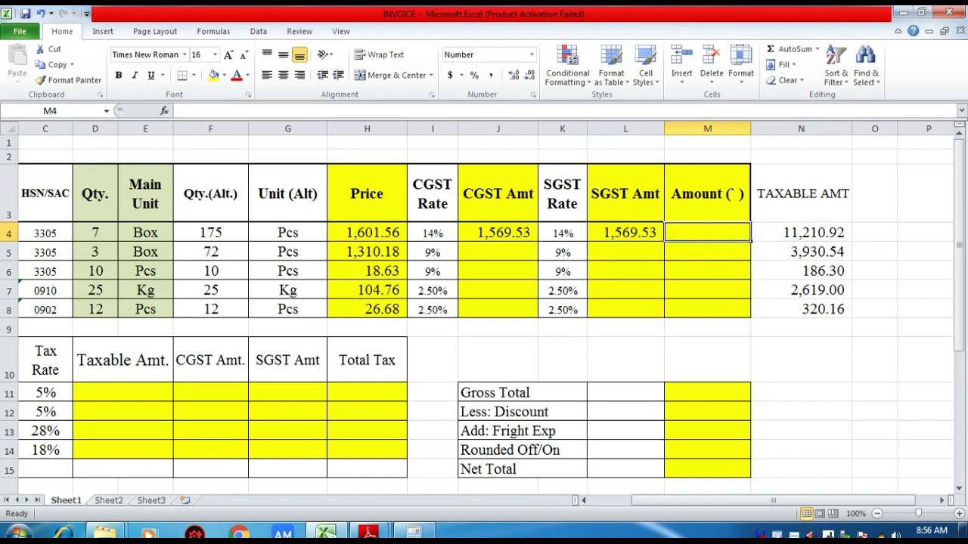
Step: Total 11,210.92 + 1,569.53 + 1,569.53 to 14,349.98 and enter it in M4
{"action": "left_click", "coordinate": [413, 532]}
{"action": "left_click_drag", "start_coordinate": [542, 281], "coordinate": [412, 279]}
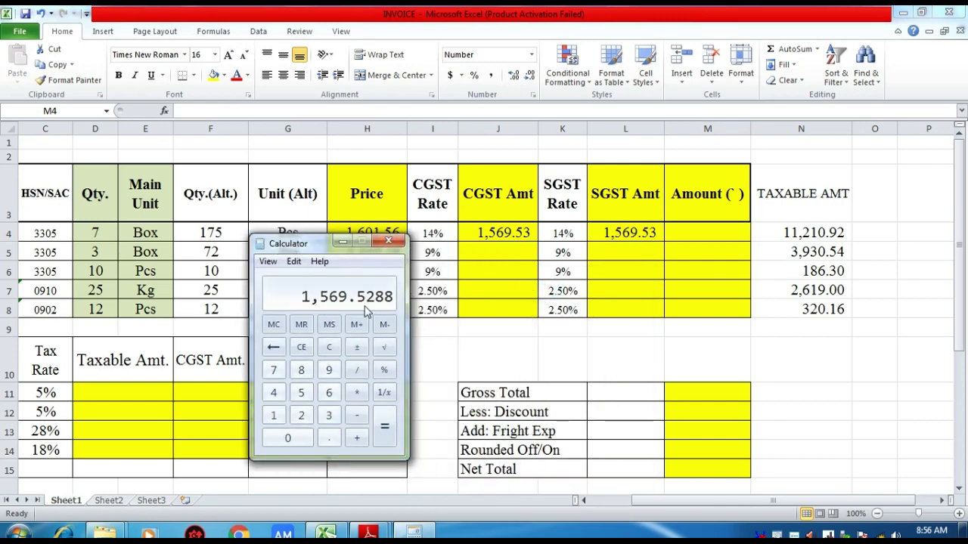
{"action": "key", "text": "Escape"}
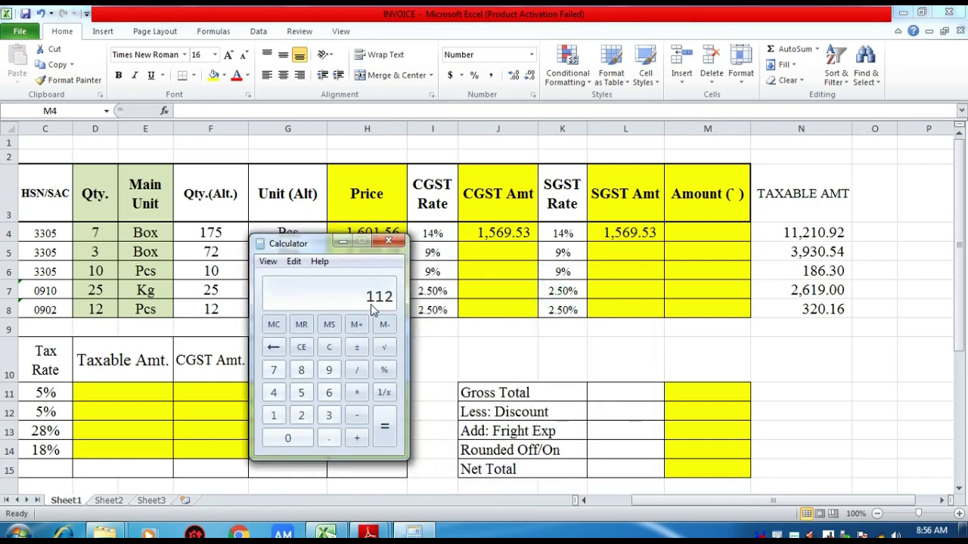
{"action": "type", "text": "10.92"}
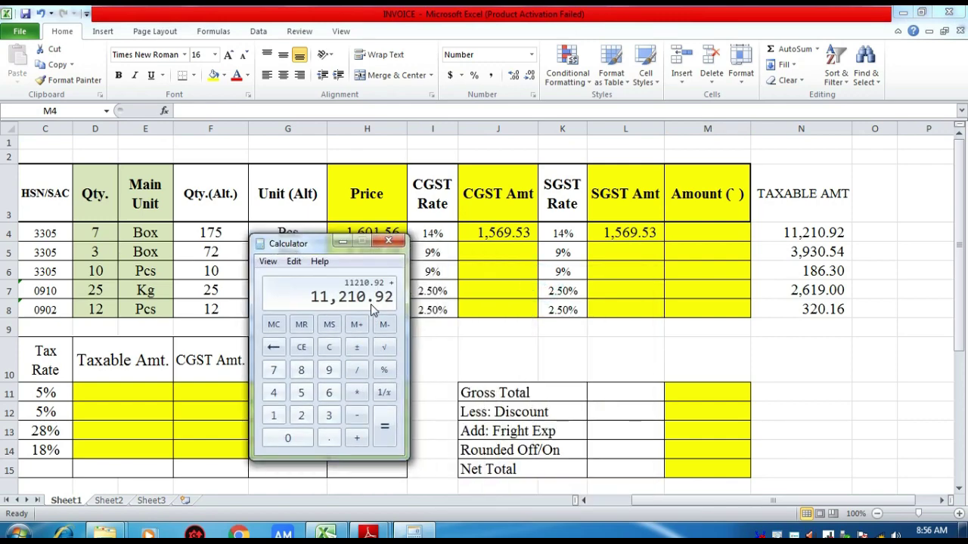
{"action": "type", "text": "1569.53+"}
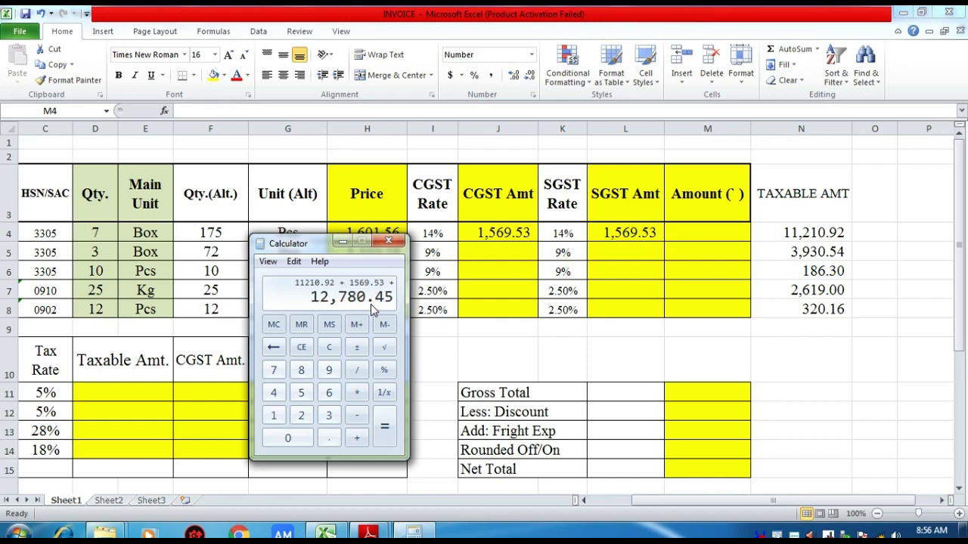
{"action": "type", "text": "1569.53"}
{"action": "key", "text": "Return"}
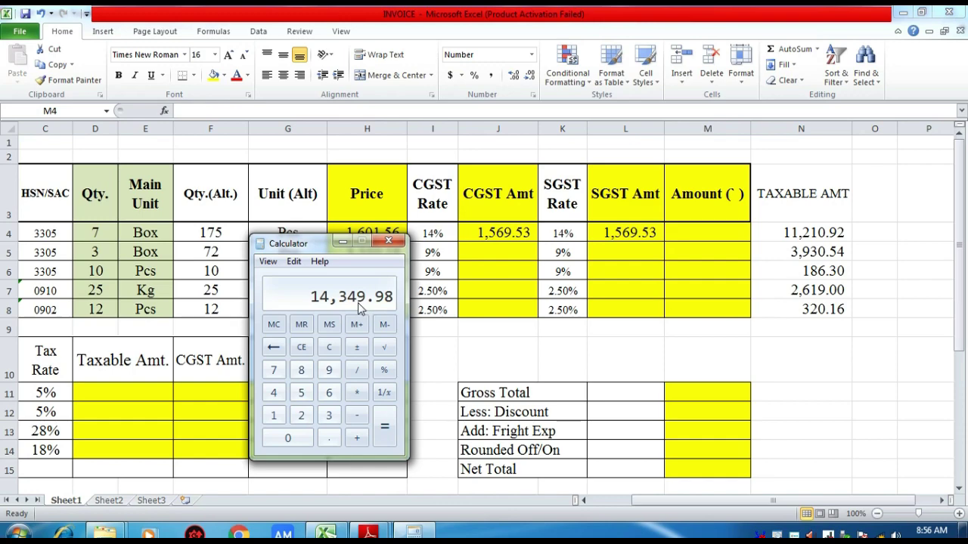
{"action": "left_click", "coordinate": [712, 232]}
{"action": "type", "text": "1"}
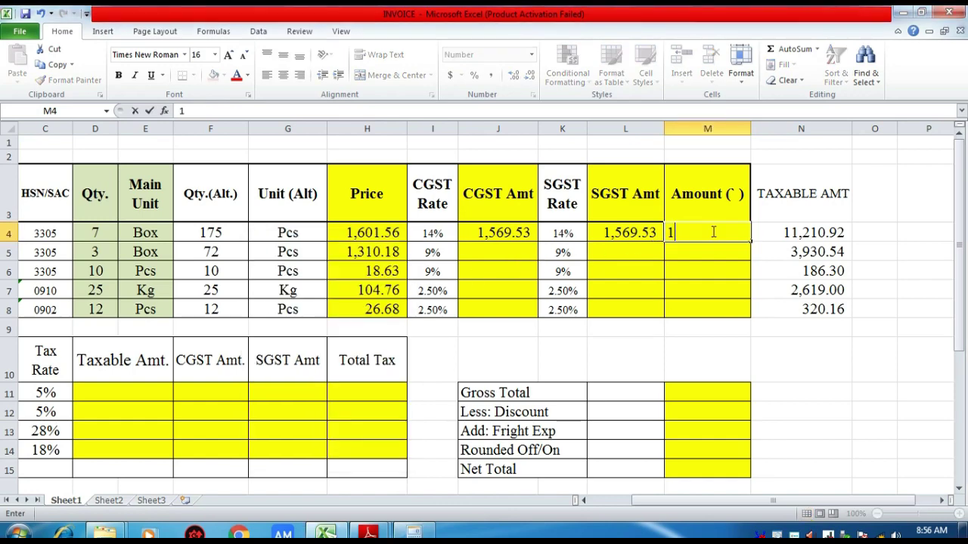
{"action": "type", "text": "4349.98"}
{"action": "key", "text": "Return"}
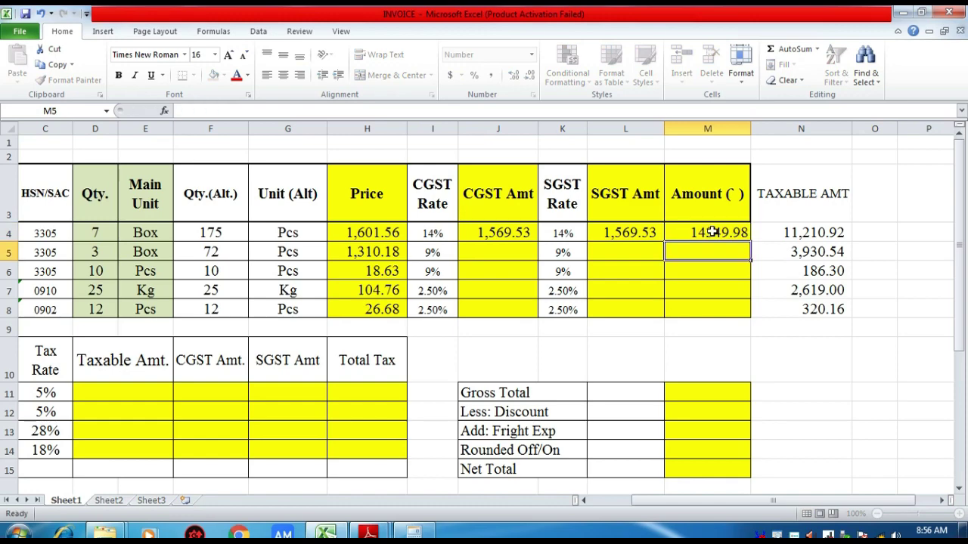
{"action": "left_click", "coordinate": [370, 535]}
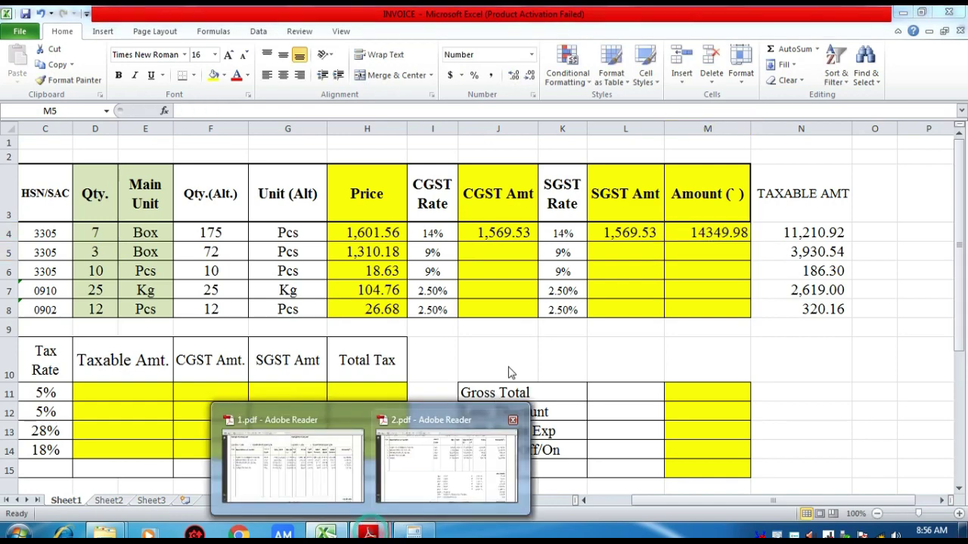
{"action": "left_click", "coordinate": [395, 463]}
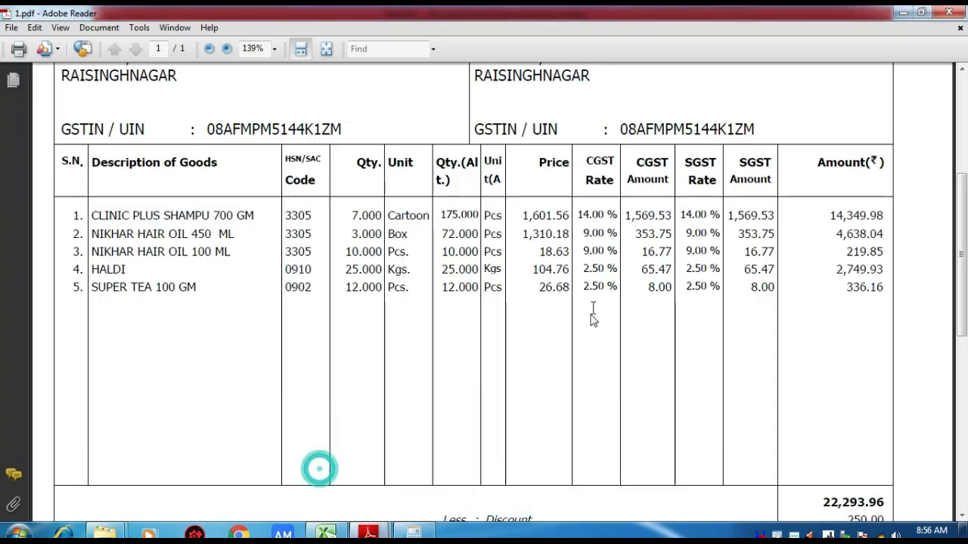
{"action": "left_click_drag", "start_coordinate": [824, 215], "coordinate": [853, 230]}
{"action": "left_click", "coordinate": [844, 220]}
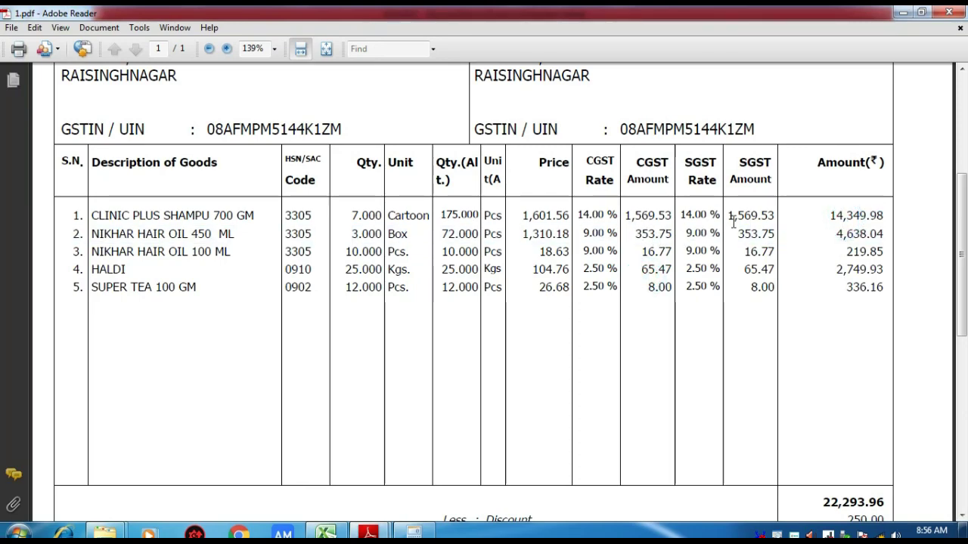
{"action": "left_click", "coordinate": [324, 530]}
{"action": "left_click", "coordinate": [562, 290]}
Step: Review row 4's CGST and SGST amounts, then select row 5's CGST cell
{"action": "left_click", "coordinate": [502, 233]}
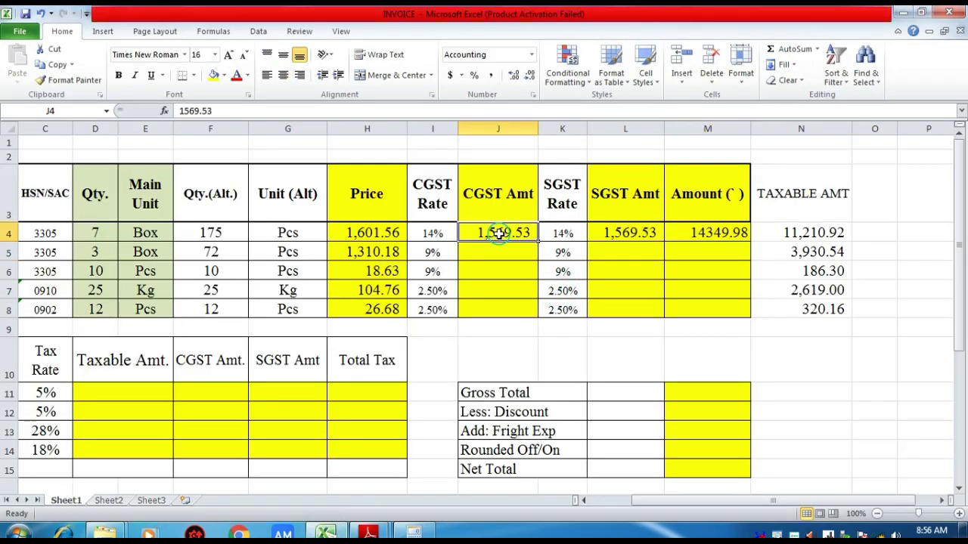
{"action": "left_click", "coordinate": [633, 234]}
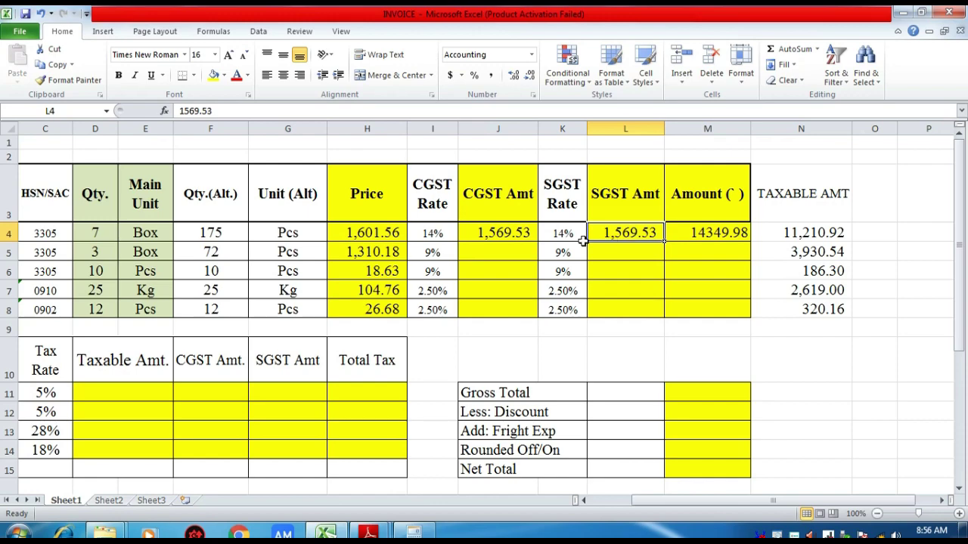
{"action": "left_click", "coordinate": [494, 255]}
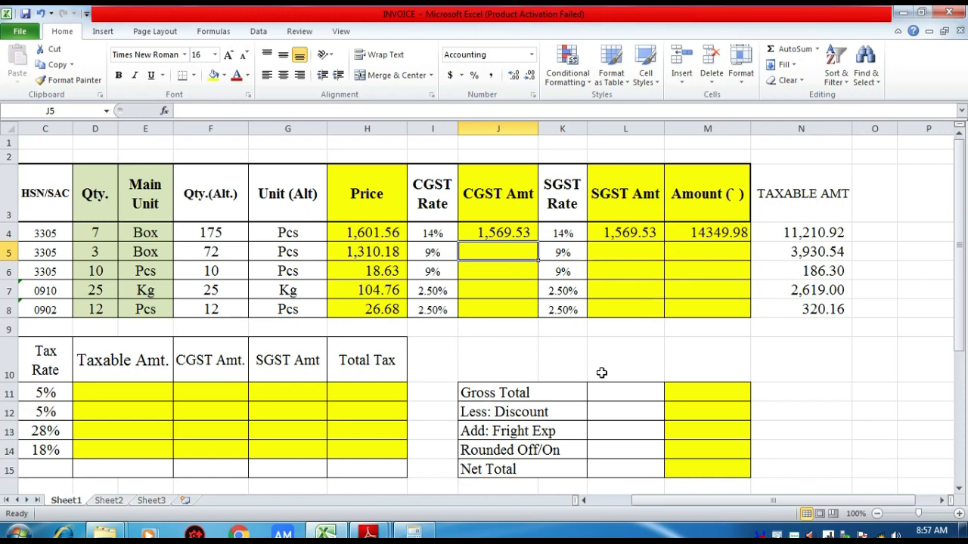
{"action": "left_click", "coordinate": [670, 488]}
{"action": "mouse_move", "coordinate": [667, 500]}
{"action": "left_mouse_down"}
{"action": "mouse_move", "coordinate": [626, 502]}
{"action": "mouse_move", "coordinate": [722, 501]}
{"action": "left_mouse_up"}
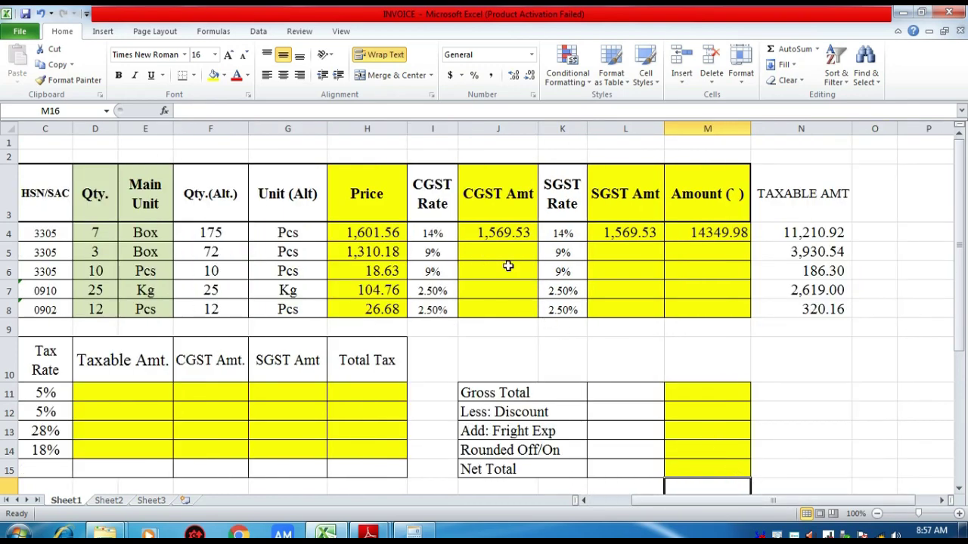
{"action": "left_click", "coordinate": [505, 261]}
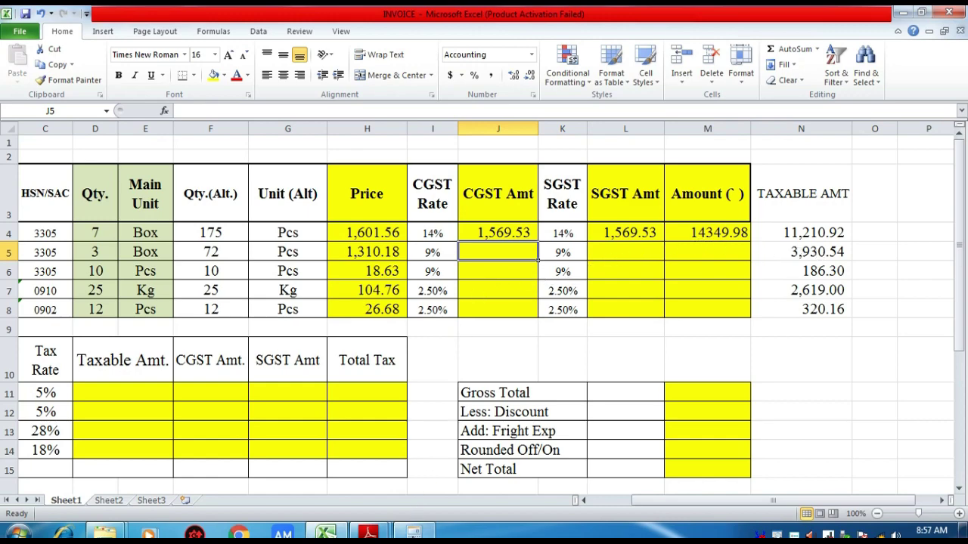
Step: Compute 9% of the 3,930.54 taxable amount in Calculator, giving 353.75
{"action": "left_click", "coordinate": [414, 532]}
{"action": "key", "text": "Escape"}
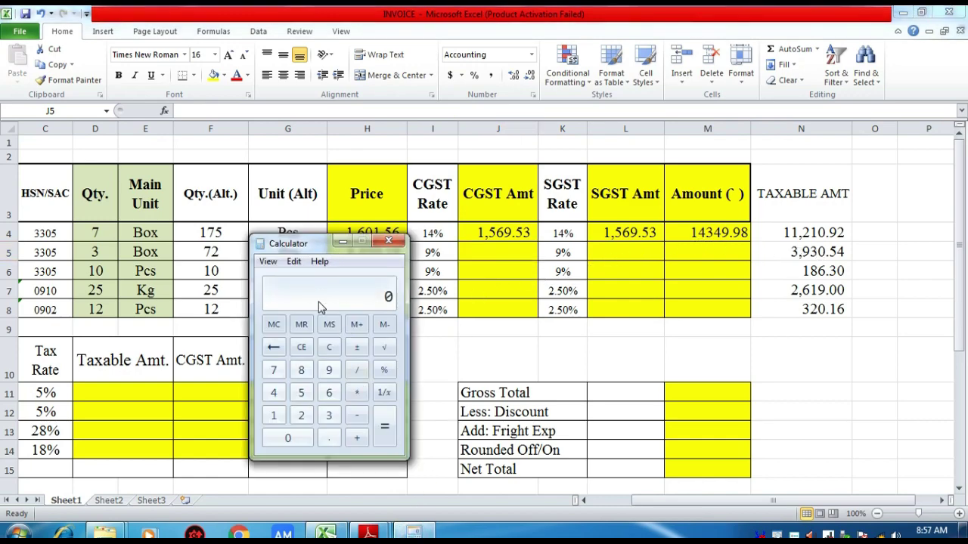
{"action": "type", "text": "30.54"}
{"action": "type", "text": "9/10"}
{"action": "type", "text": "0="}
{"action": "left_click_drag", "start_coordinate": [308, 250], "coordinate": [246, 246]}
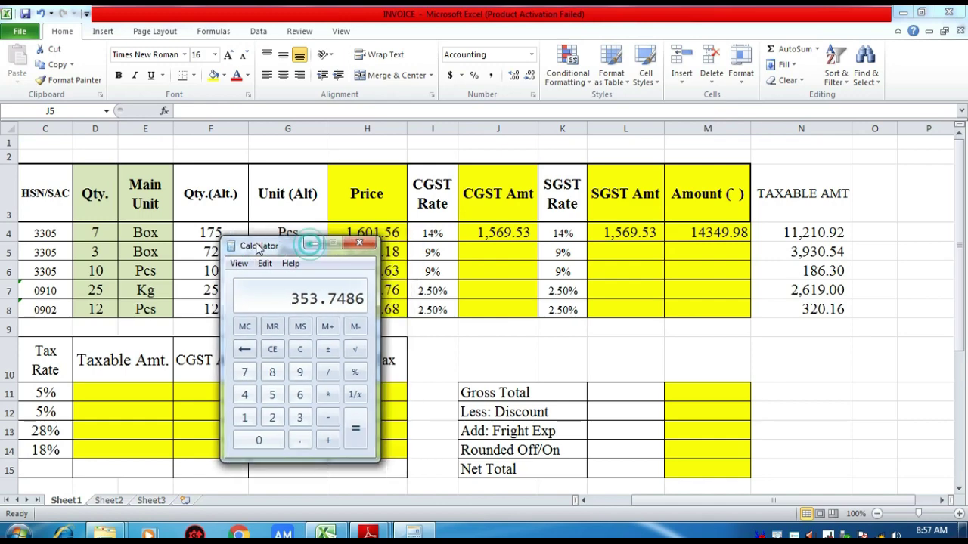
Step: Enter 353.75 as row 5's CGST and SGST amounts
{"action": "left_click", "coordinate": [479, 249]}
{"action": "type", "text": "353."}
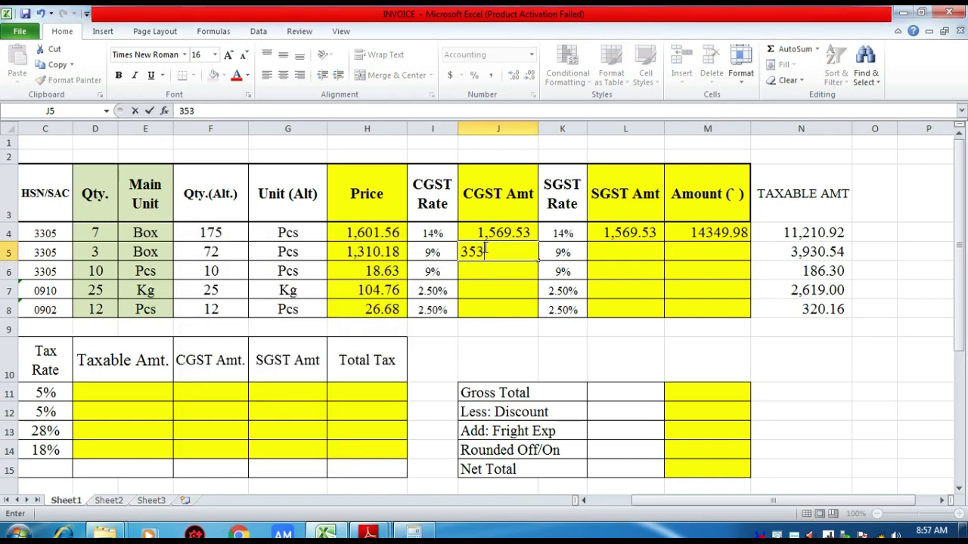
{"action": "type", "text": "75"}
{"action": "key", "text": "Tab"}
{"action": "key", "text": "Tab"}
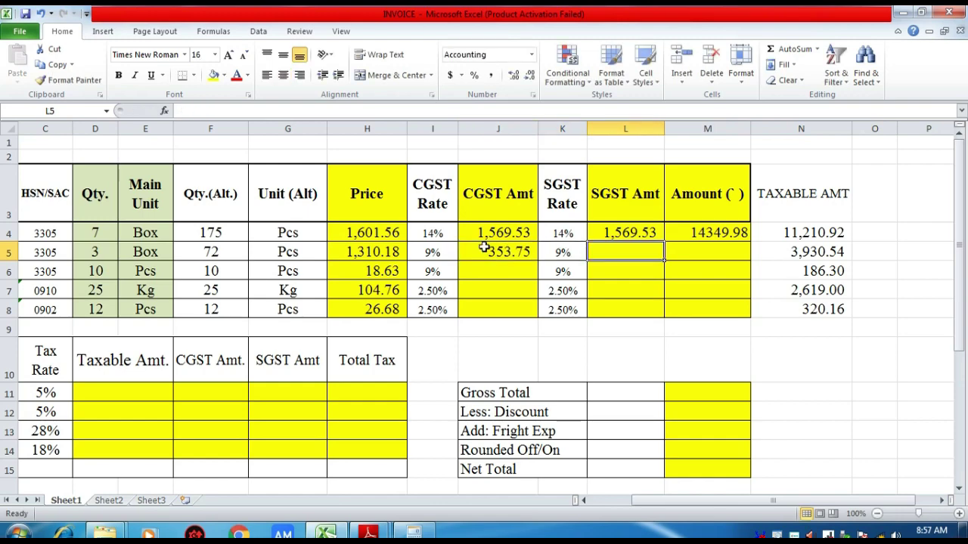
{"action": "type", "text": "353.75"}
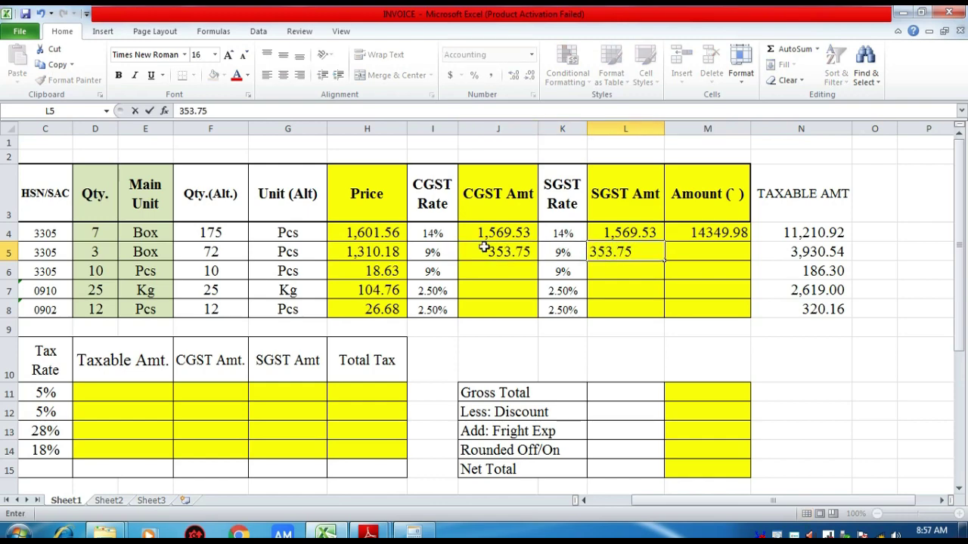
{"action": "key", "text": "Tab"}
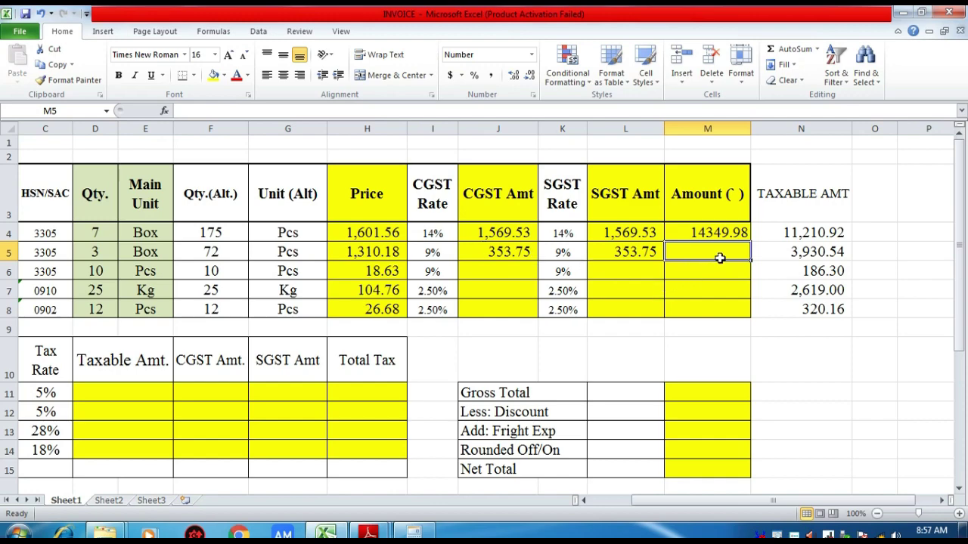
Step: Sum 3,930.54 + 353.75 + 353.75 to 4,638.04 and enter it as row 5's Amount
{"action": "left_click", "coordinate": [414, 533]}
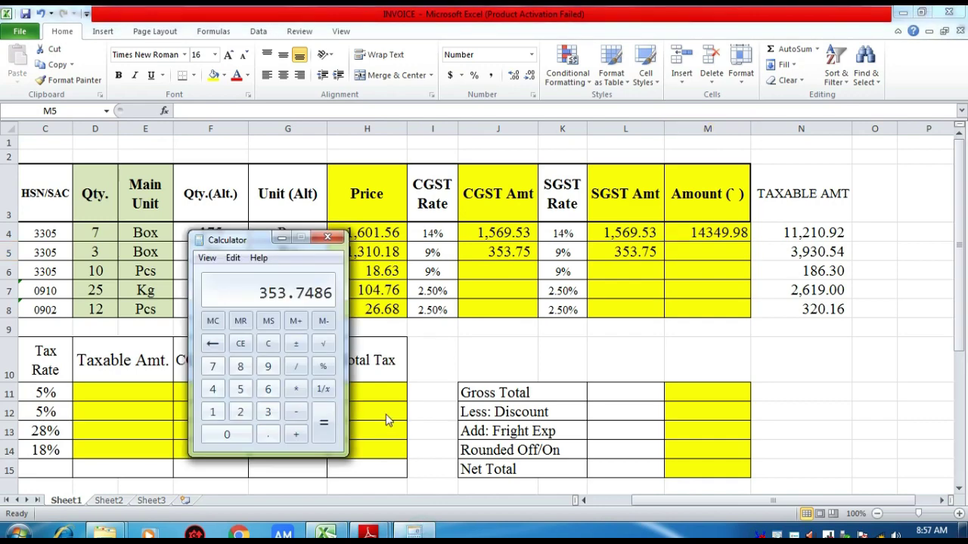
{"action": "key", "text": "Escape"}
{"action": "type", "text": "30.54+353"}
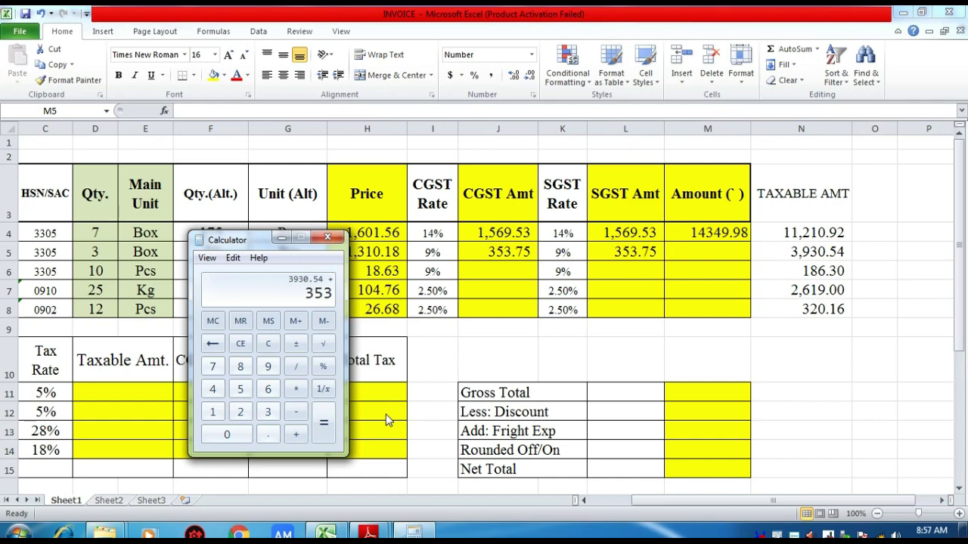
{"action": "type", "text": "75+35"}
{"action": "type", "text": "75"}
{"action": "key", "text": "Return"}
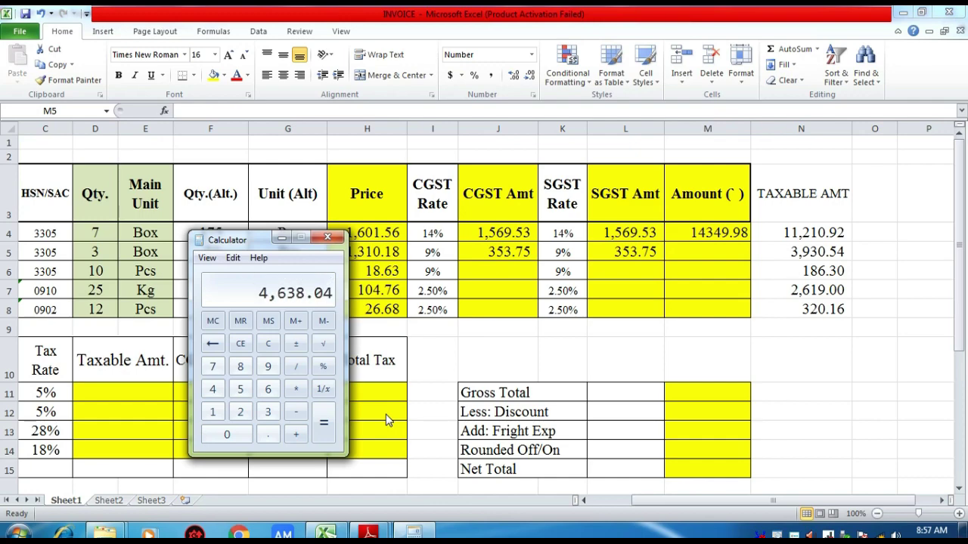
{"action": "left_click", "coordinate": [696, 255]}
{"action": "type", "text": "463"}
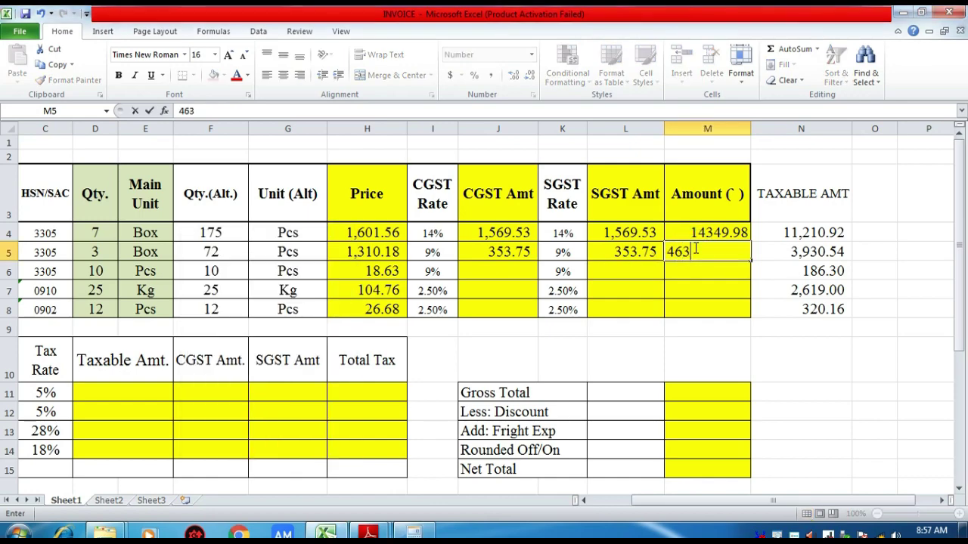
{"action": "key", "text": "Return"}
{"action": "key", "text": "Left"}
{"action": "key", "text": "Left"}
{"action": "key", "text": "Left"}
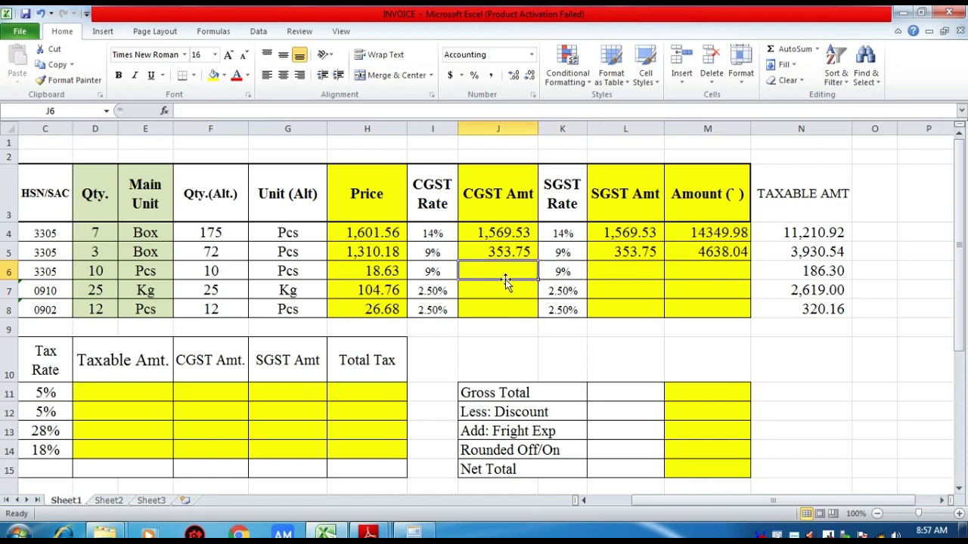
Step: Compute 9% of 186.30 and enter 16.77 as row 6's CGST and SGST
{"action": "left_click", "coordinate": [417, 532]}
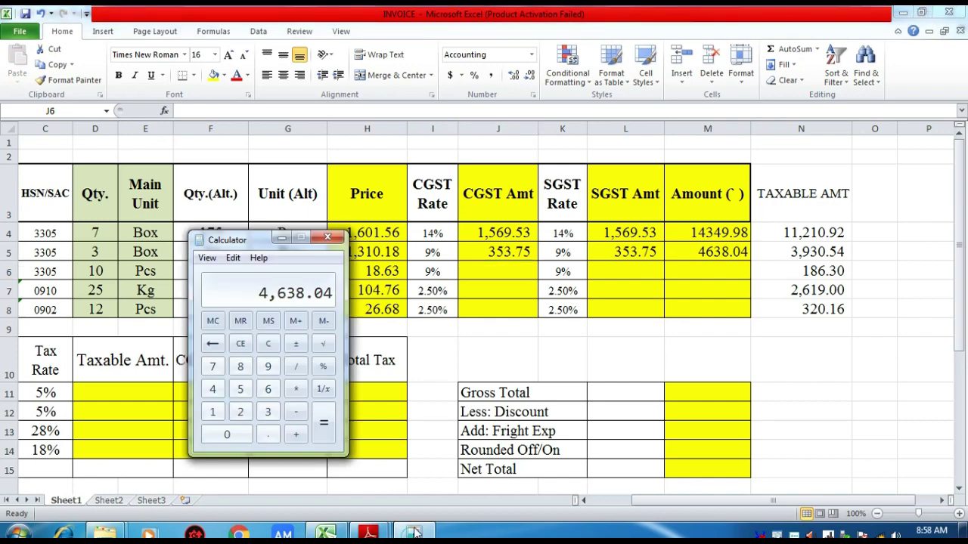
{"action": "type", "text": "186"}
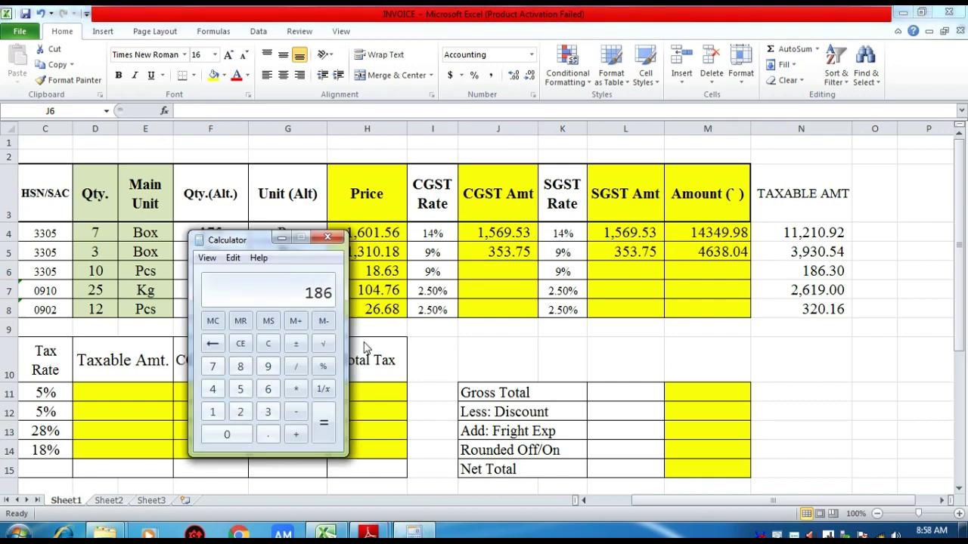
{"action": "type", "text": ".30"}
{"action": "type", "text": "*"}
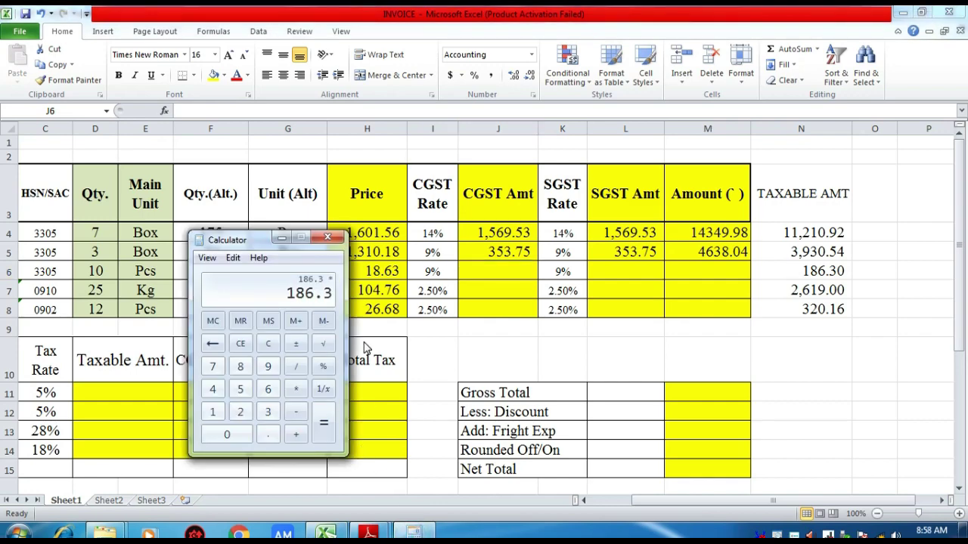
{"action": "type", "text": "9/100"}
{"action": "key", "text": "Return"}
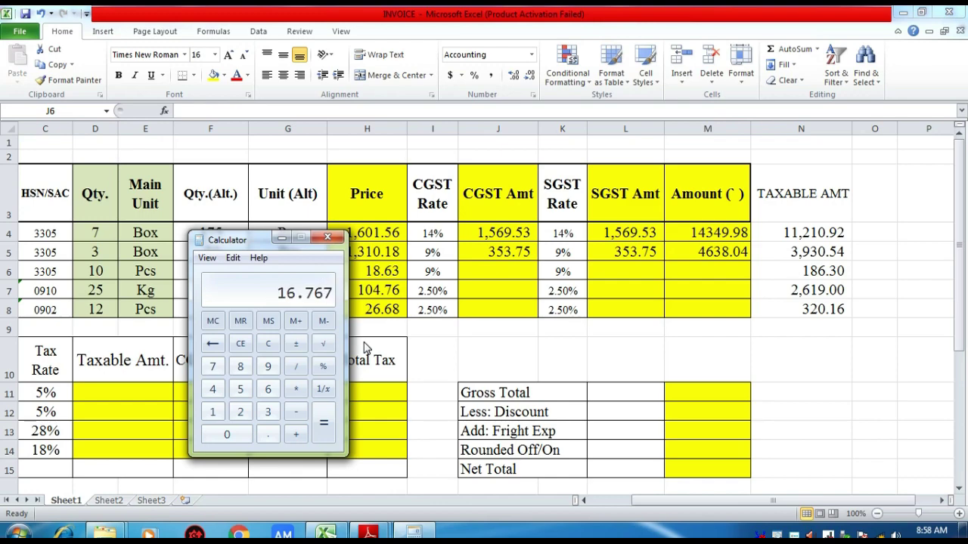
{"action": "left_click", "coordinate": [474, 267]}
{"action": "type", "text": "16.77"}
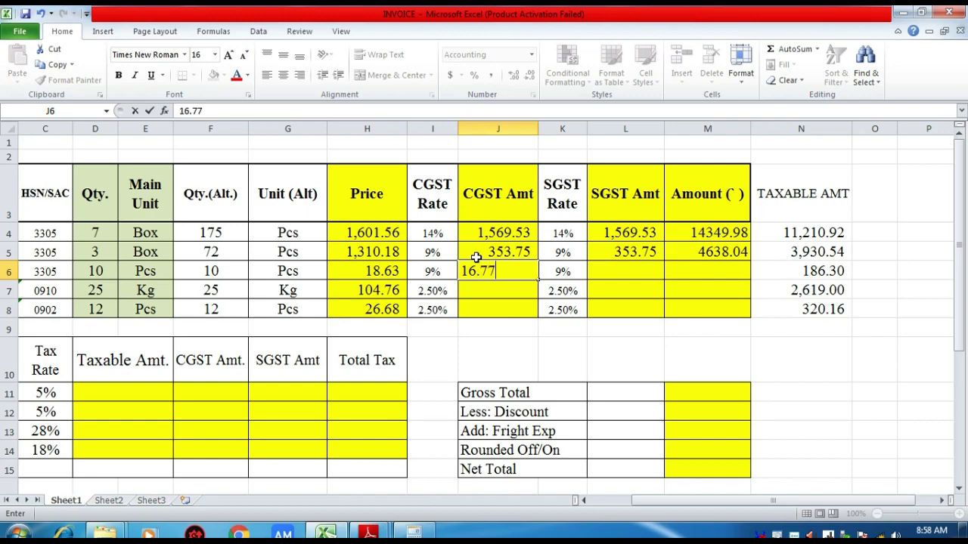
{"action": "key", "text": "Tab"}
{"action": "key", "text": "Tab"}
{"action": "type", "text": "16"}
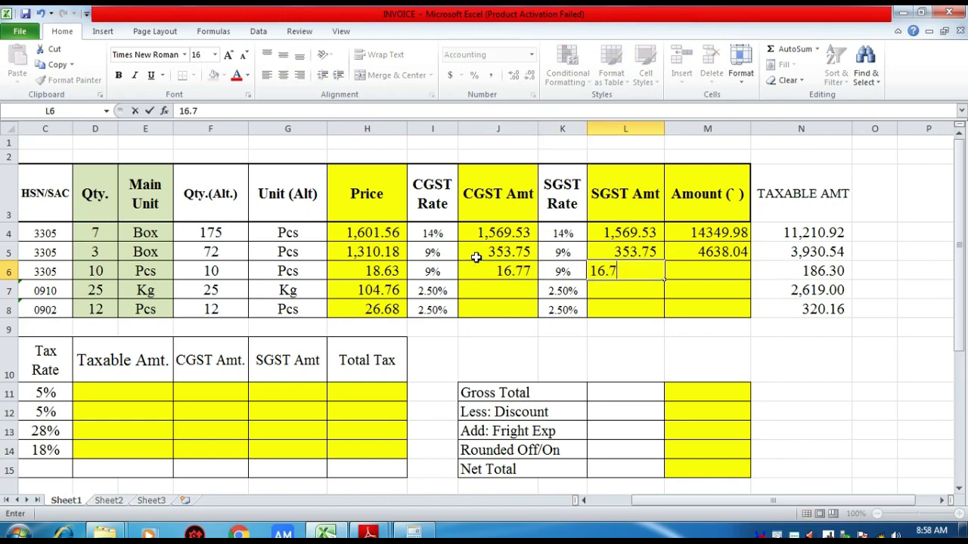
{"action": "key", "text": "Tab"}
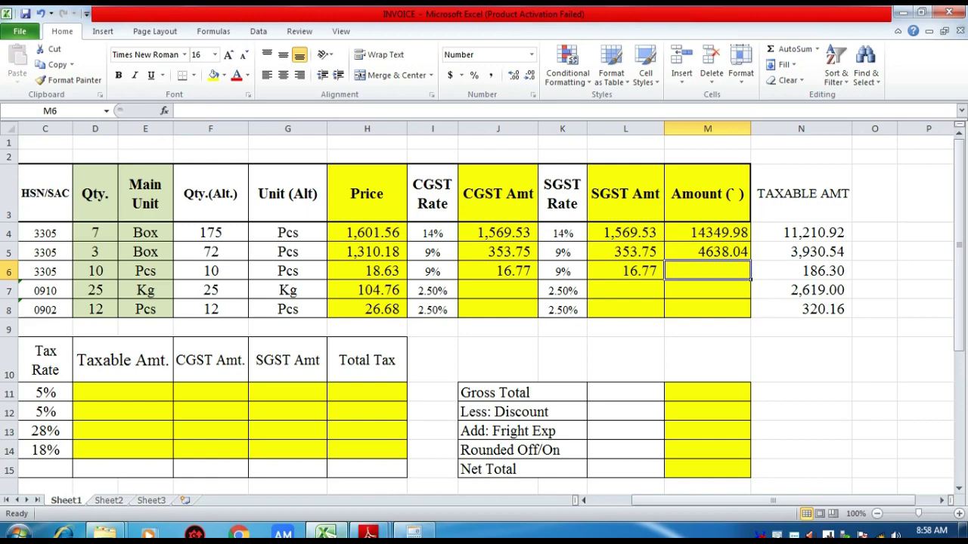
Step: Total 186.30 + 16.77 + 16.77 to 219.84 and enter it in M6
{"action": "left_click", "coordinate": [413, 534]}
{"action": "key", "text": "Escape"}
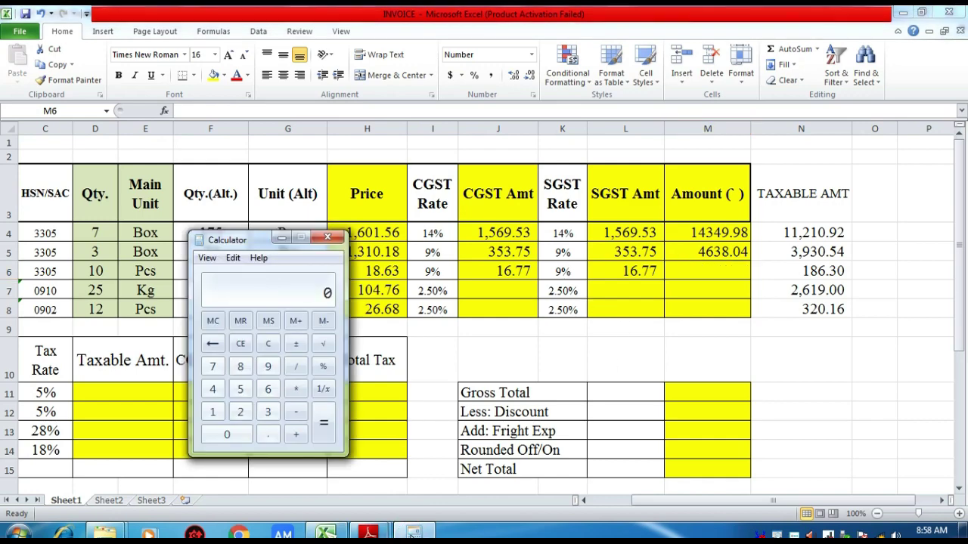
{"action": "type", "text": "6.30+"}
{"action": "type", "text": "16.77+"}
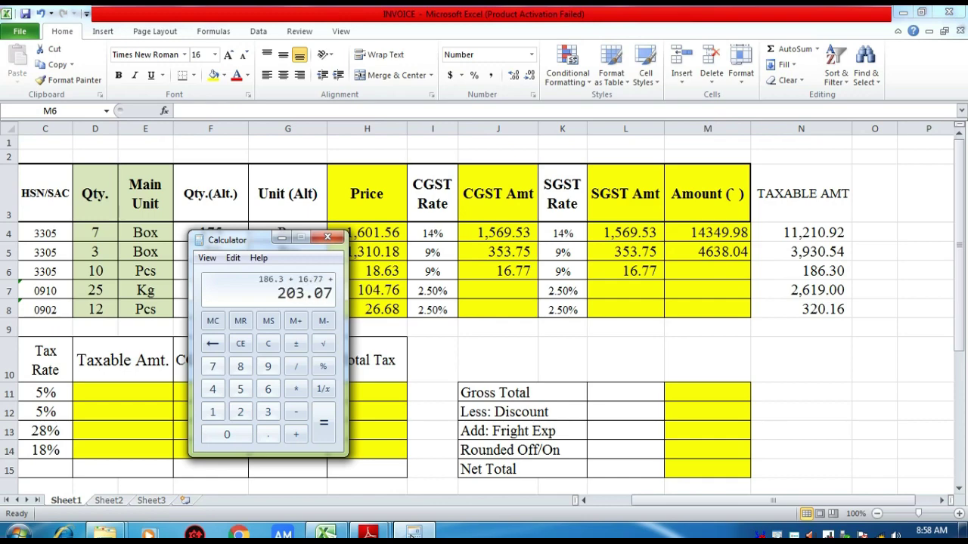
{"action": "type", "text": "16.77"}
{"action": "key", "text": "Return"}
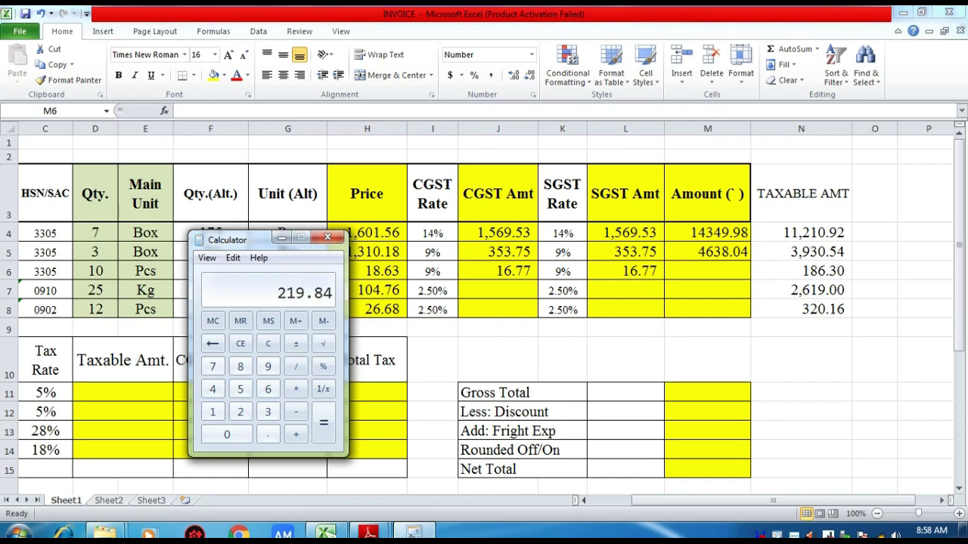
{"action": "left_click", "coordinate": [705, 269]}
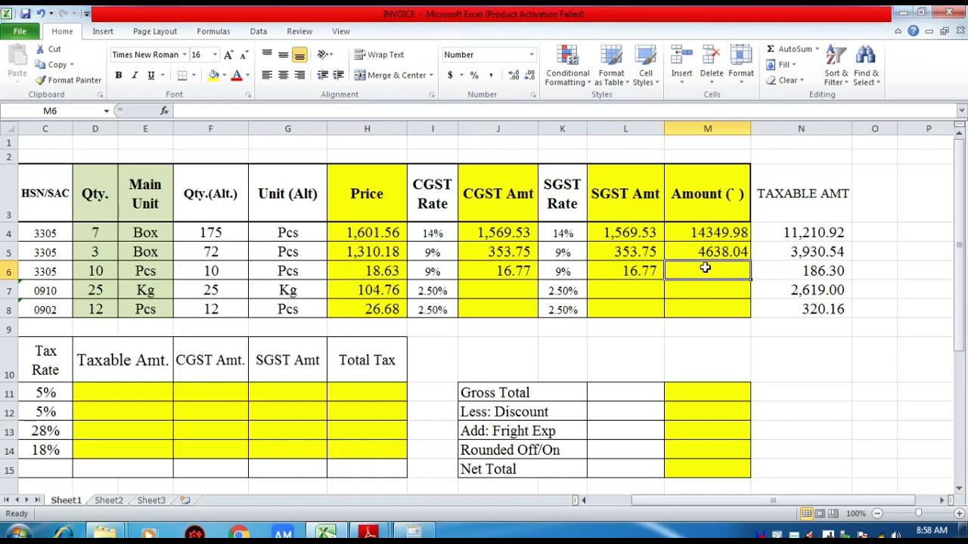
{"action": "type", "text": "219.84"}
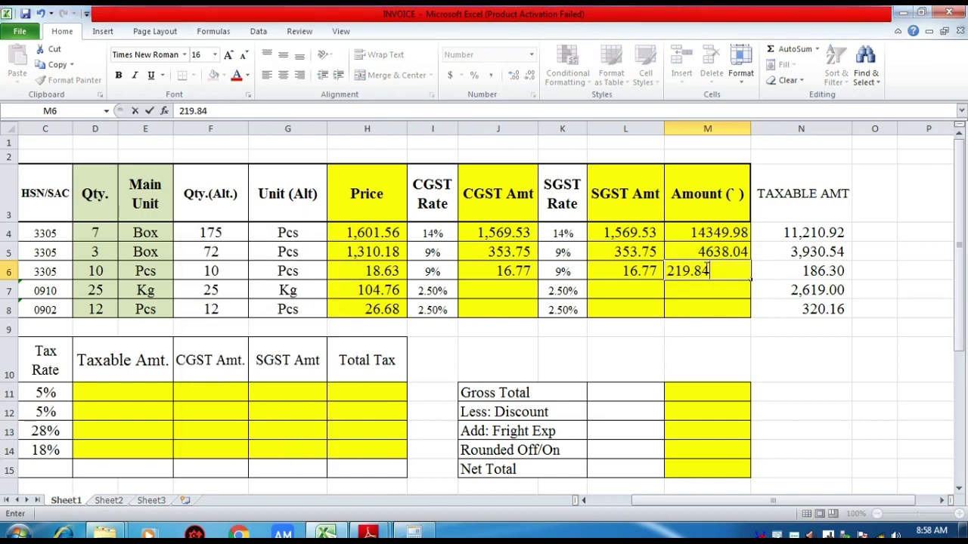
{"action": "key", "text": "Return"}
{"action": "key", "text": "Left"}
{"action": "key", "text": "Left"}
{"action": "key", "text": "Left"}
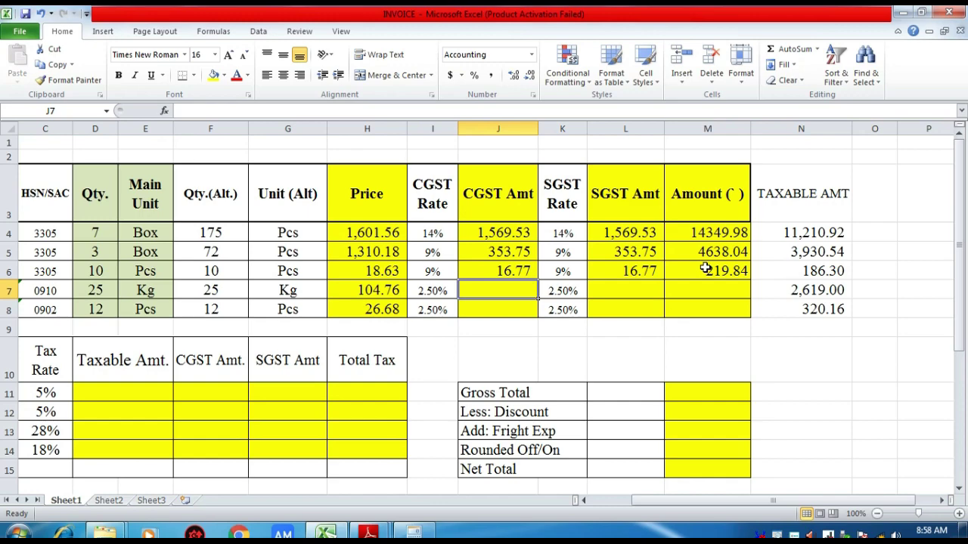
Step: Compute 2.5% of 2,619 and enter 65.47 as row 7's CGST and SGST
{"action": "key", "text": "Right"}
{"action": "key", "text": "Right"}
{"action": "key", "text": "Right"}
{"action": "key", "text": "Left"}
{"action": "key", "text": "Left"}
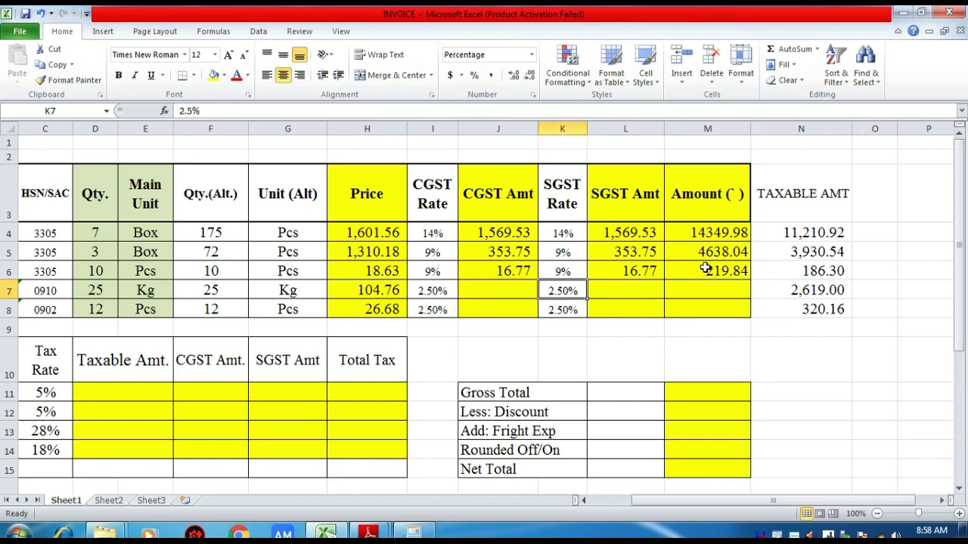
{"action": "left_click", "coordinate": [415, 533]}
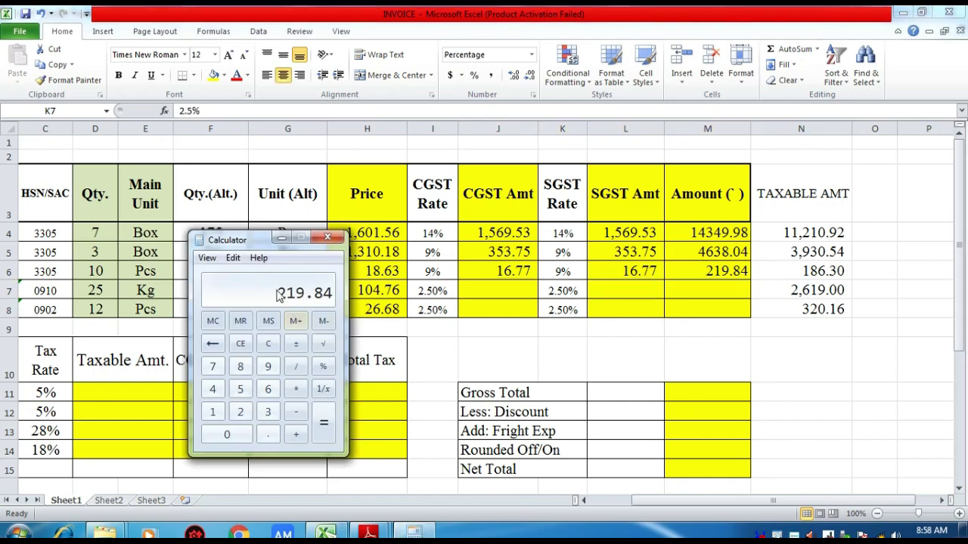
{"action": "key", "text": "Escape"}
{"action": "type", "text": "19 * "}
{"action": "type", "text": "2.5 / "}
{"action": "type", "text": "100"}
{"action": "key", "text": "Return"}
{"action": "left_click", "coordinate": [490, 294]}
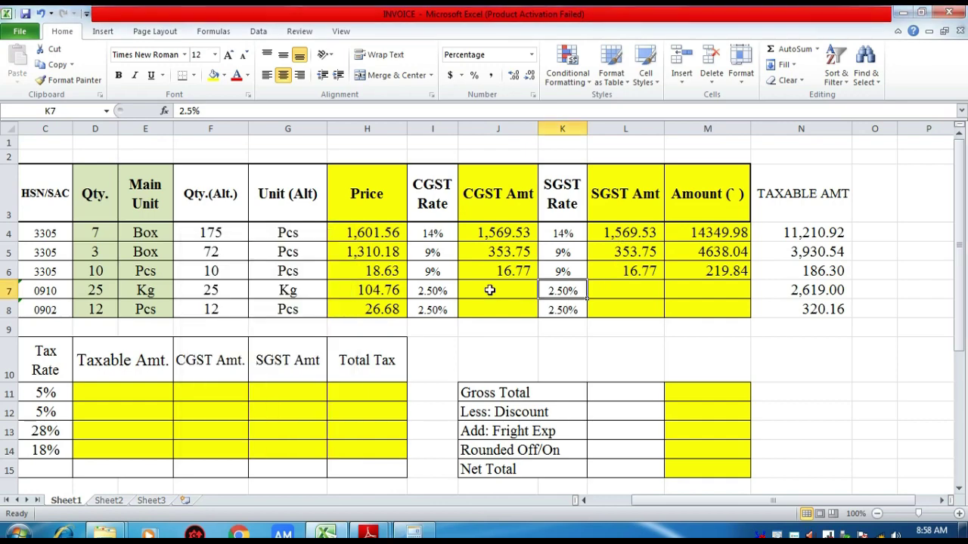
{"action": "left_click", "coordinate": [491, 290]}
{"action": "type", "text": "65."}
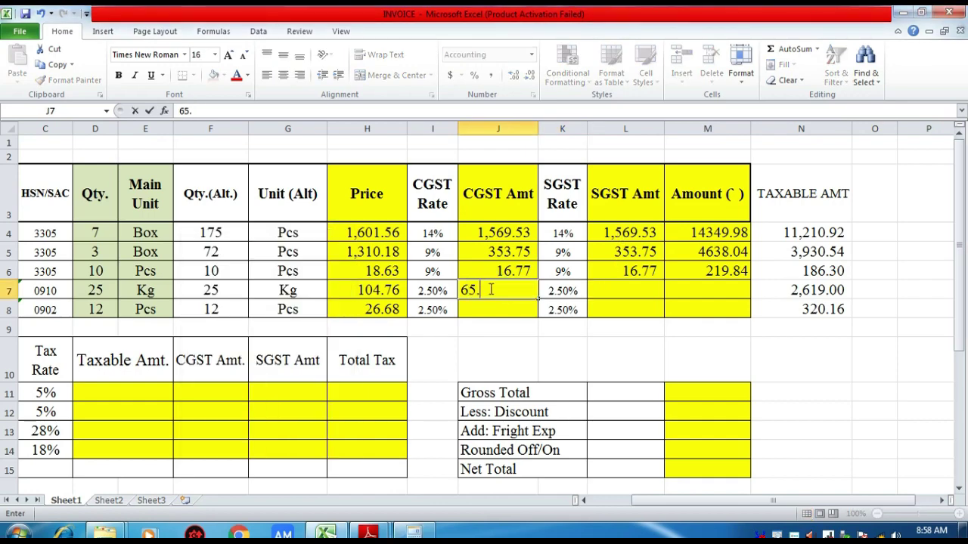
{"action": "type", "text": "47"}
{"action": "key", "text": "Tab"}
{"action": "key", "text": "Tab"}
{"action": "type", "text": "65"}
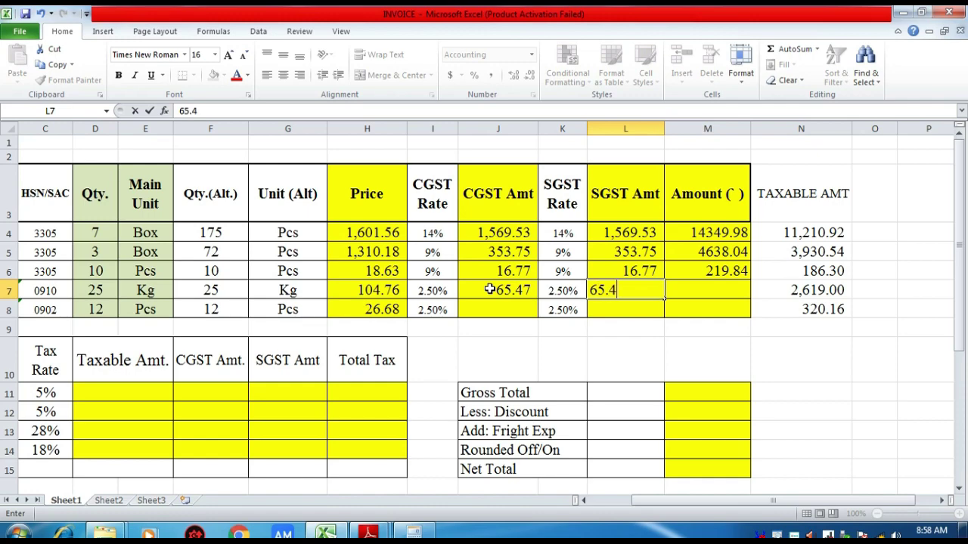
{"action": "key", "text": "Tab"}
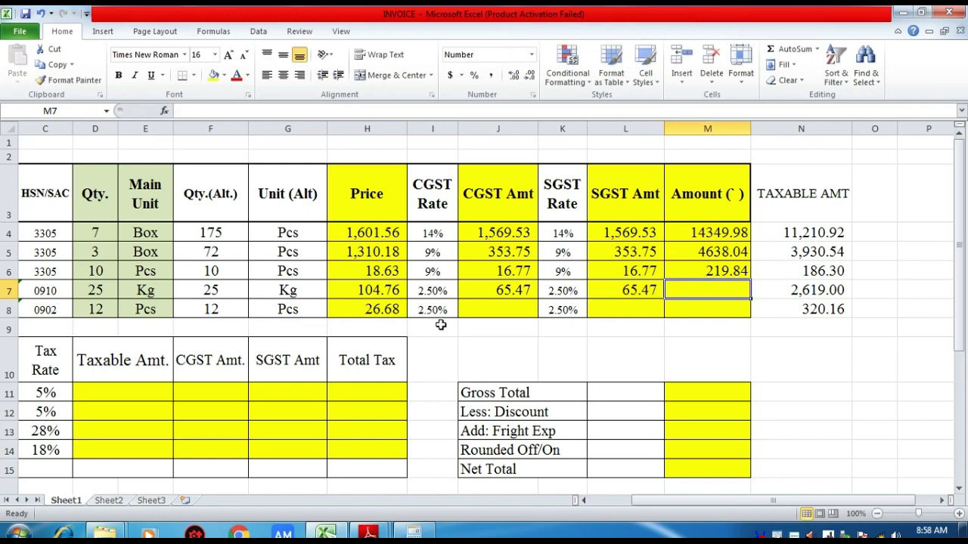
Step: Total 2,619 + 65.47 + 65.47 to 2,749.94 and enter it in M7
{"action": "left_click", "coordinate": [427, 533]}
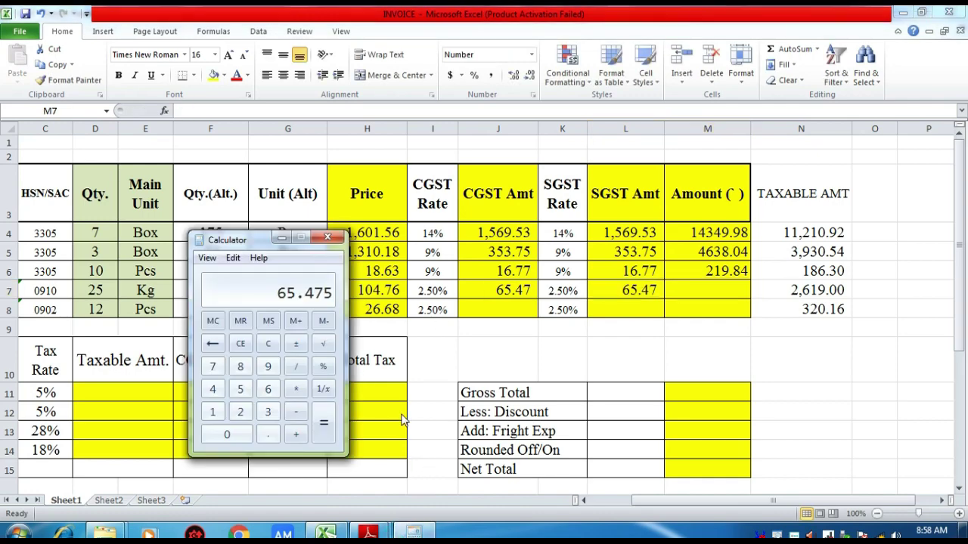
{"action": "key", "text": "Escape"}
{"action": "type", "text": "61"}
{"action": "type", "text": "9"}
{"action": "type", "text": "65."}
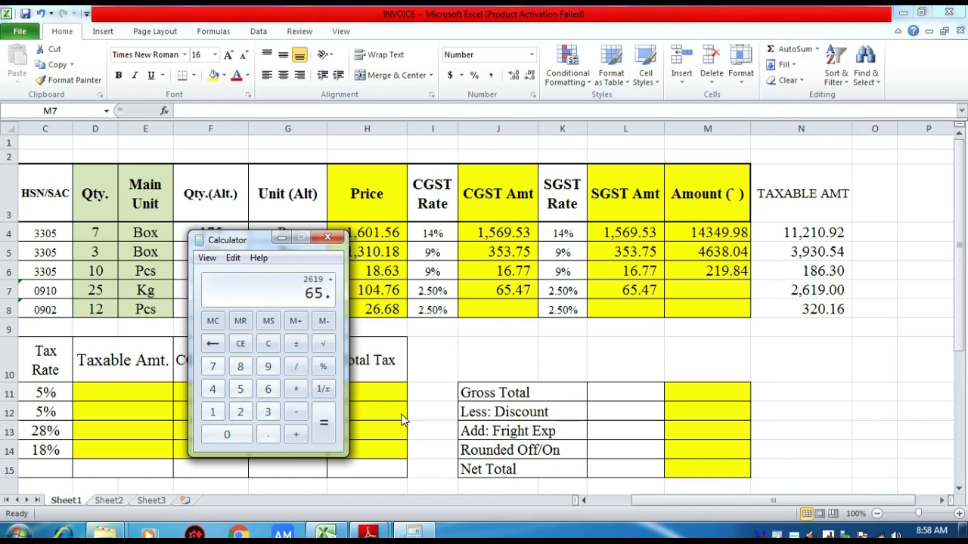
{"action": "type", "text": "47+65."}
{"action": "type", "text": "47"}
{"action": "key", "text": "Return"}
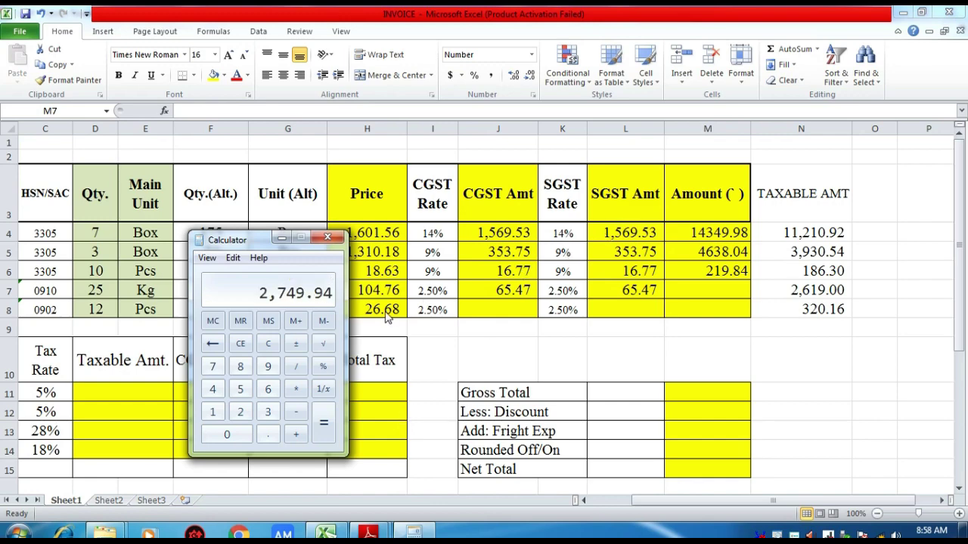
{"action": "left_click", "coordinate": [686, 293]}
{"action": "type", "text": "2749"}
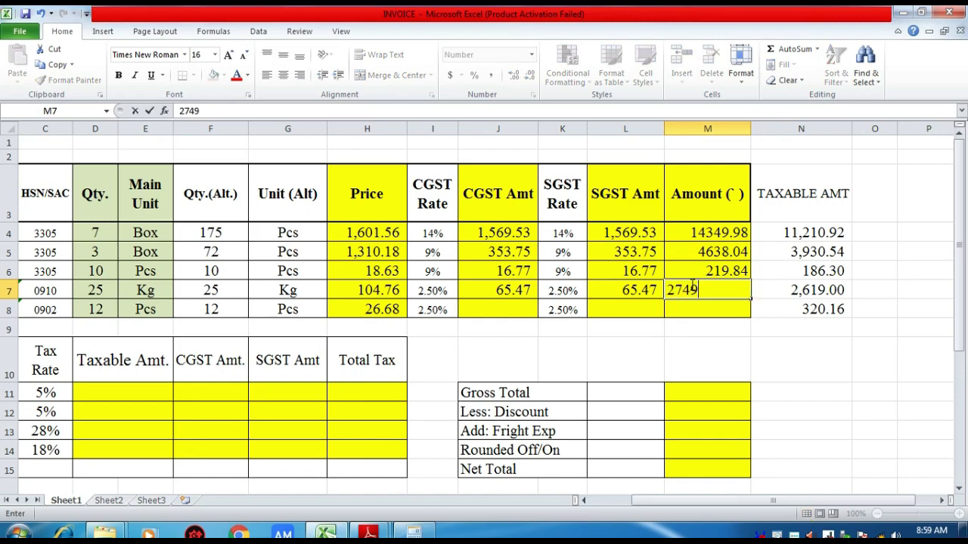
{"action": "type", "text": ".94"}
{"action": "key", "text": "Return"}
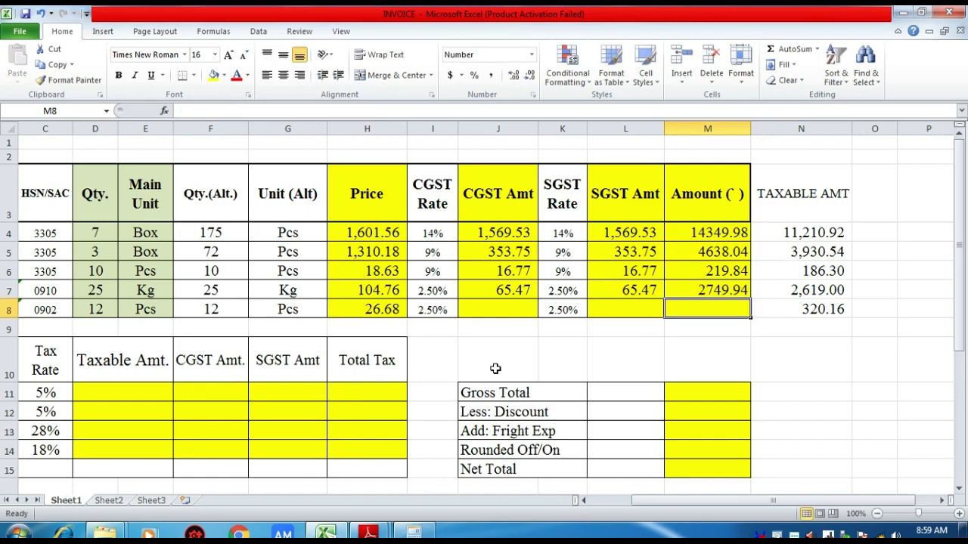
Step: Compute 2.5% of 320.16 and enter 8 as row 8's CGST and SGST
{"action": "left_click", "coordinate": [495, 310]}
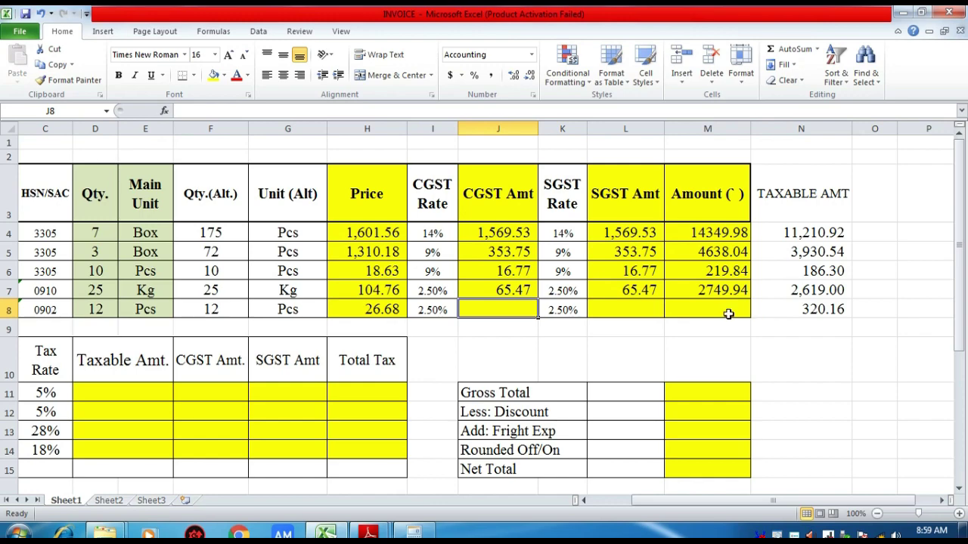
{"action": "left_click", "coordinate": [414, 532]}
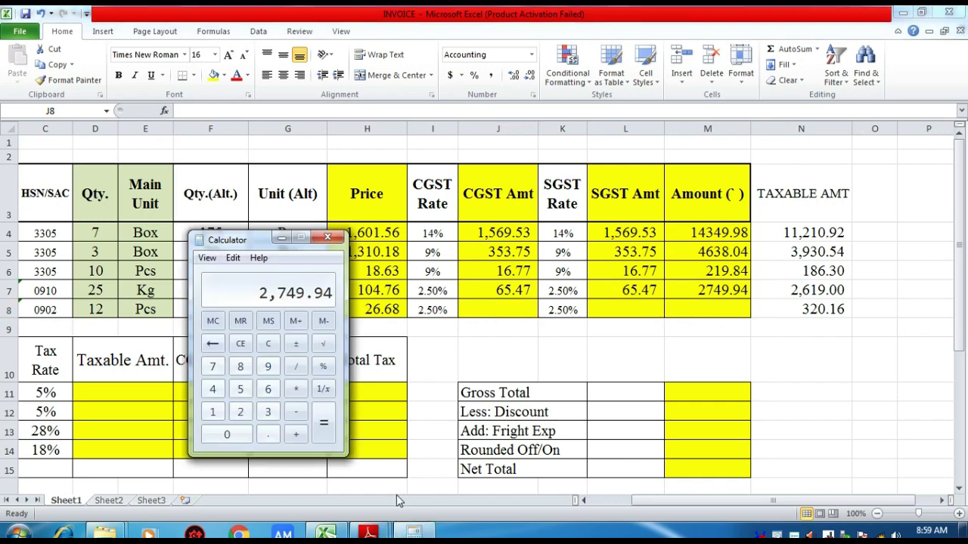
{"action": "type", "text": "320.16"}
{"action": "type", "text": "*2.5"}
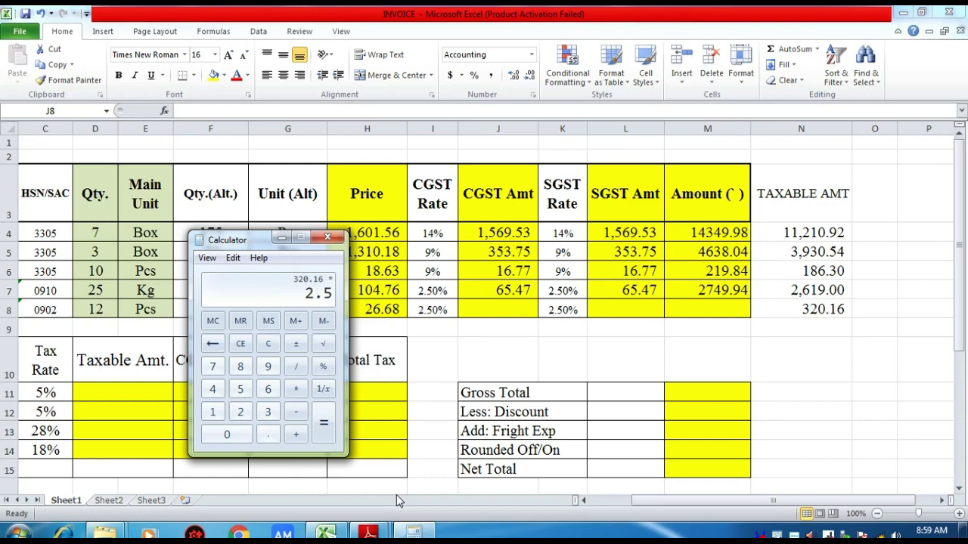
{"action": "type", "text": "/100"}
{"action": "key", "text": "Return"}
{"action": "key", "text": "Escape"}
{"action": "left_click", "coordinate": [504, 309]}
{"action": "type", "text": "8"}
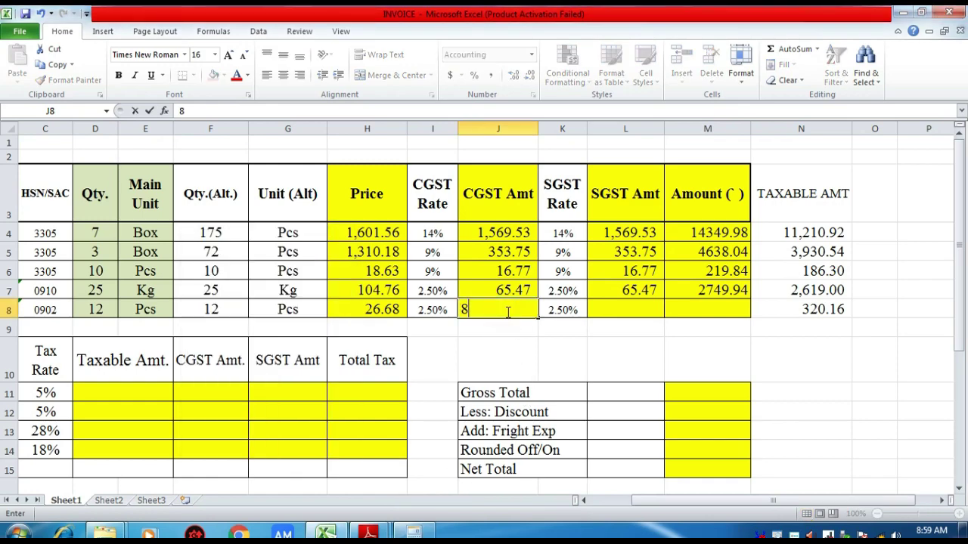
{"action": "key", "text": "Tab"}
{"action": "key", "text": "Tab"}
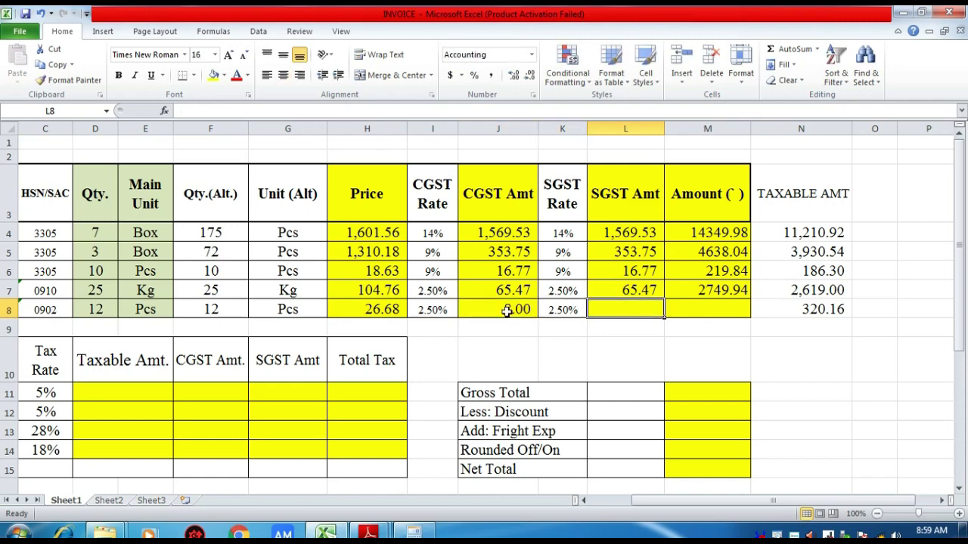
{"action": "type", "text": "8"}
{"action": "key", "text": "Tab"}
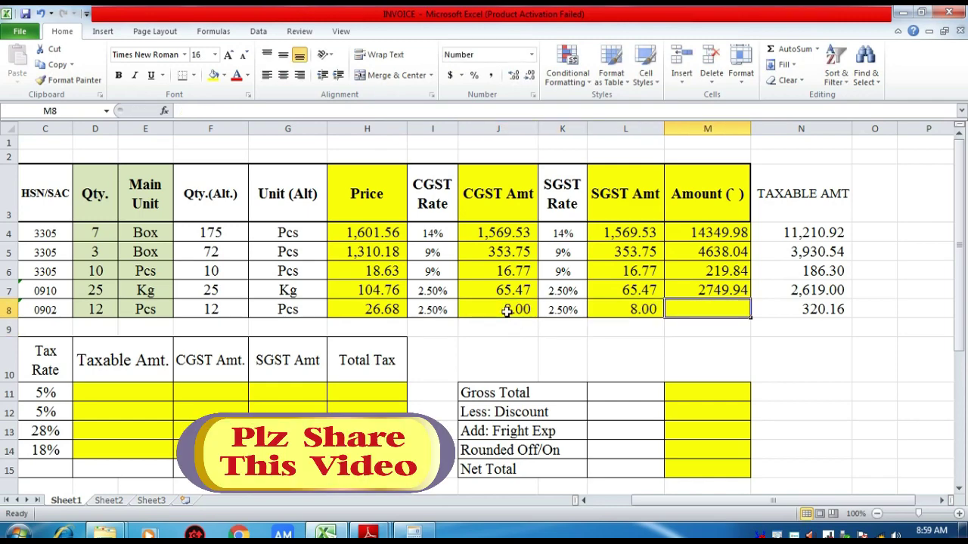
Step: Total 320.16 plus both taxes to 336.16 and enter it in M8
{"action": "left_click", "coordinate": [414, 532]}
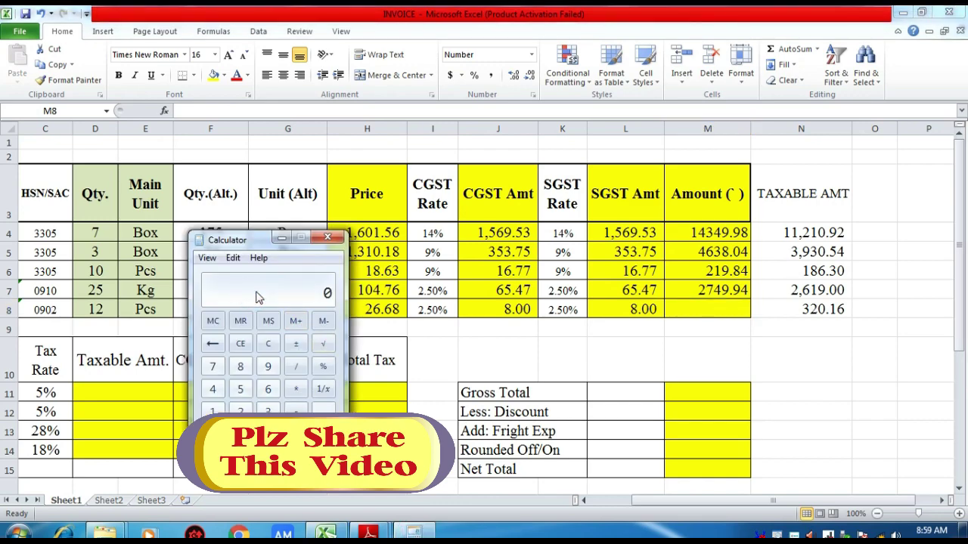
{"action": "type", "text": "320.16+8"}
{"action": "key", "text": "Return"}
{"action": "key", "text": "Return"}
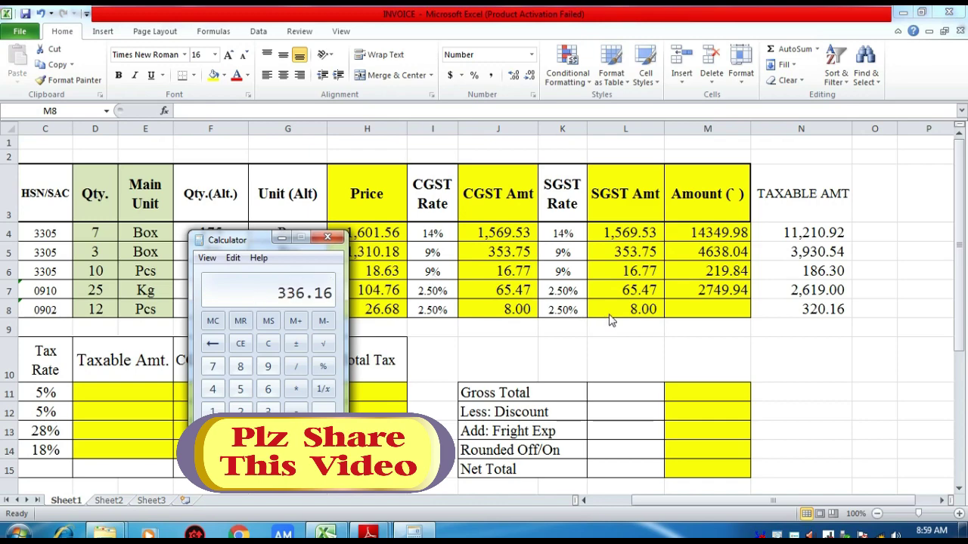
{"action": "left_click", "coordinate": [713, 308]}
{"action": "type", "text": "36"}
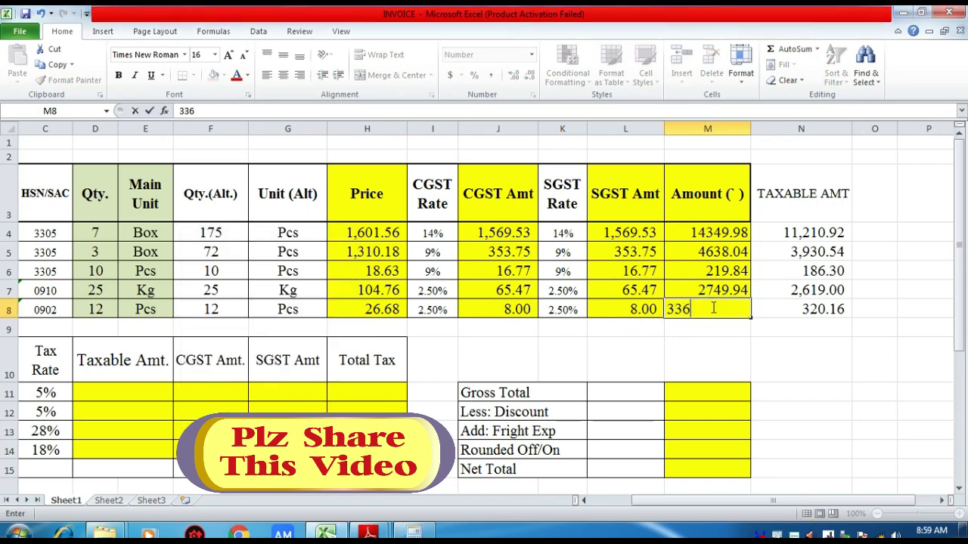
{"action": "type", "text": ".16"}
{"action": "key", "text": "Return"}
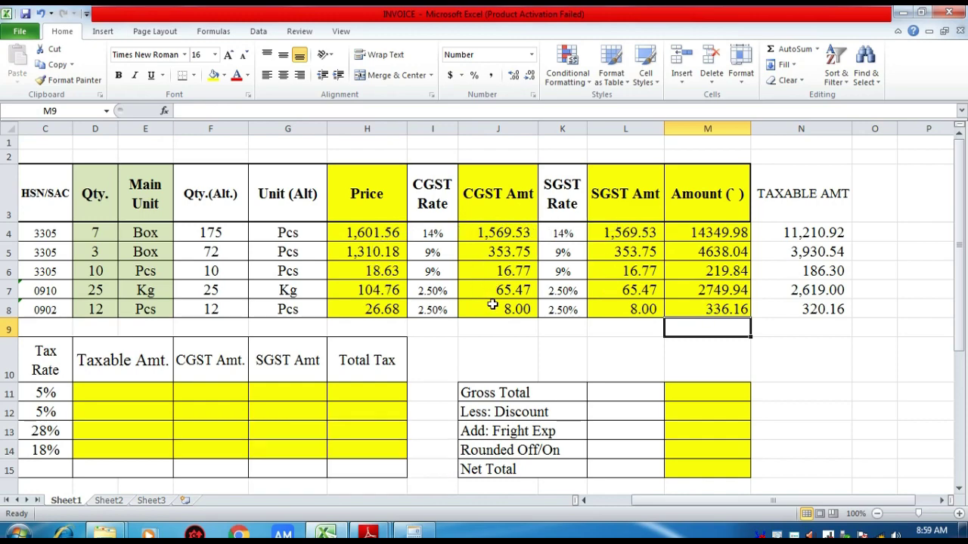
{"action": "left_click", "coordinate": [370, 532]}
{"action": "left_click", "coordinate": [330, 459]}
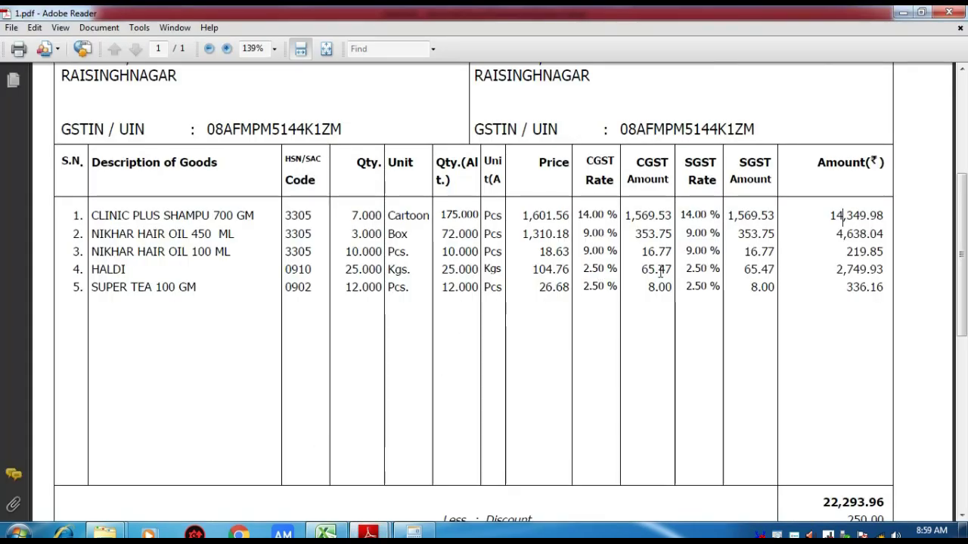
{"action": "left_click_drag", "start_coordinate": [836, 233], "coordinate": [883, 234]}
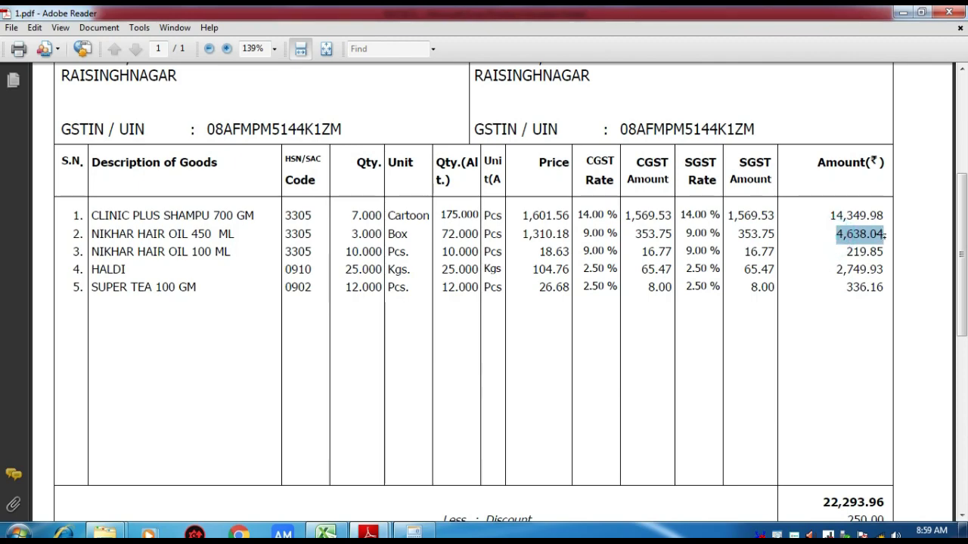
{"action": "left_click", "coordinate": [326, 533]}
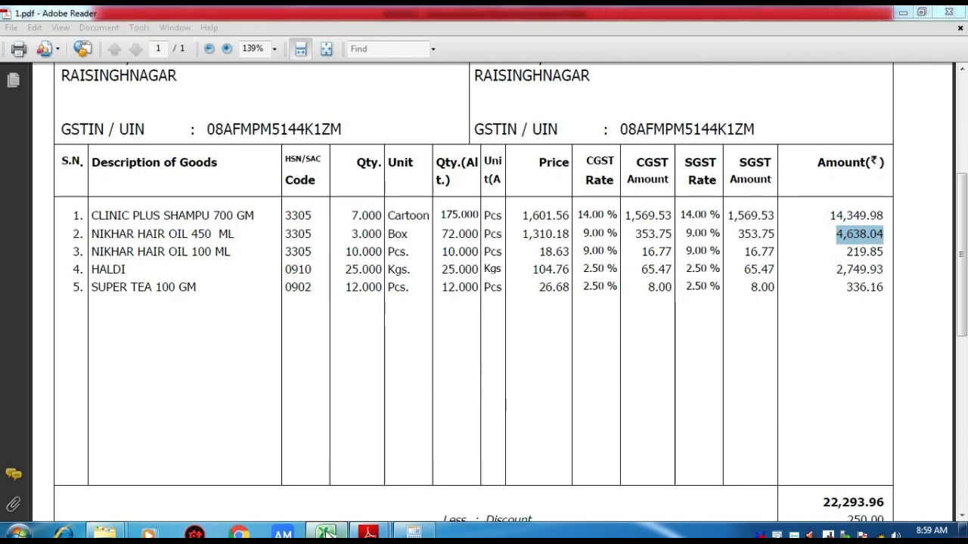
{"action": "left_click", "coordinate": [696, 252]}
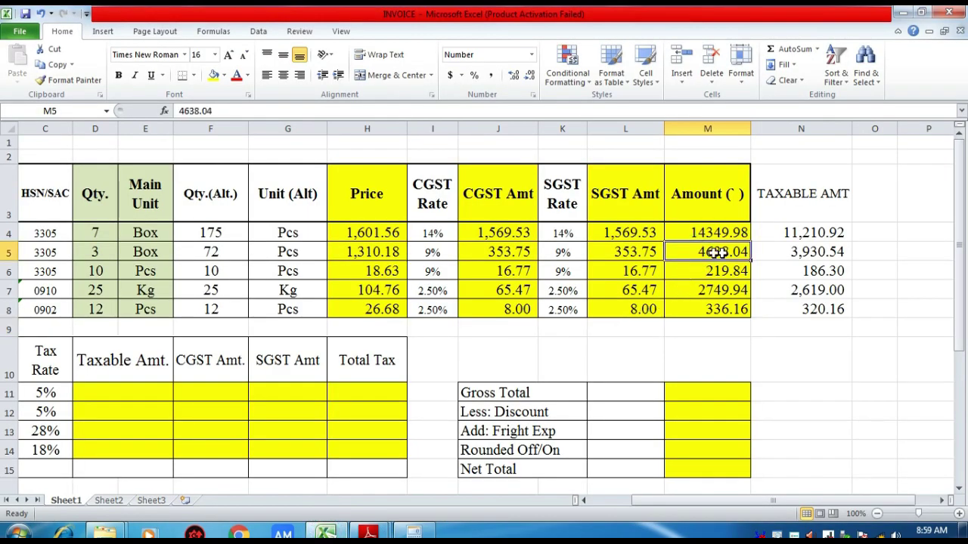
{"action": "left_click", "coordinate": [504, 251]}
{"action": "left_click", "coordinate": [647, 255]}
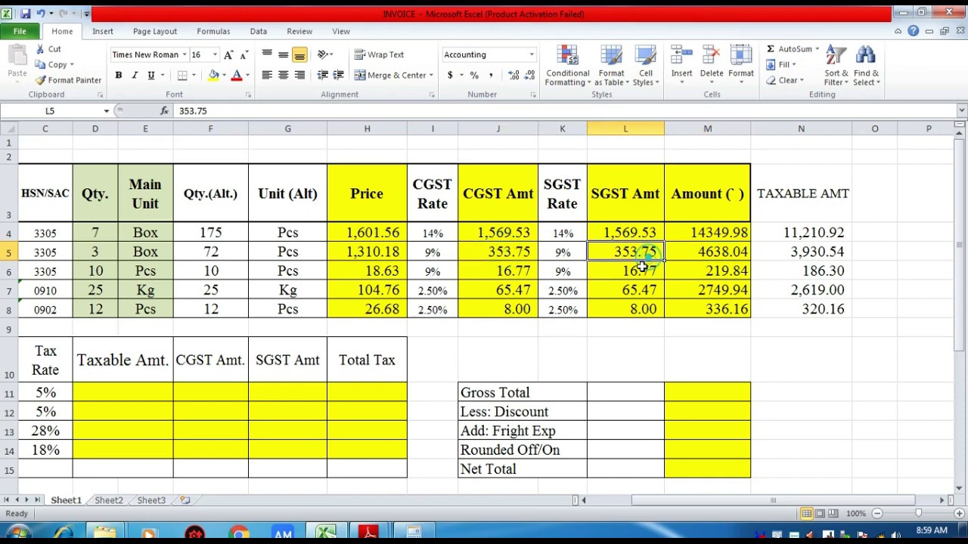
{"action": "left_click", "coordinate": [369, 533]}
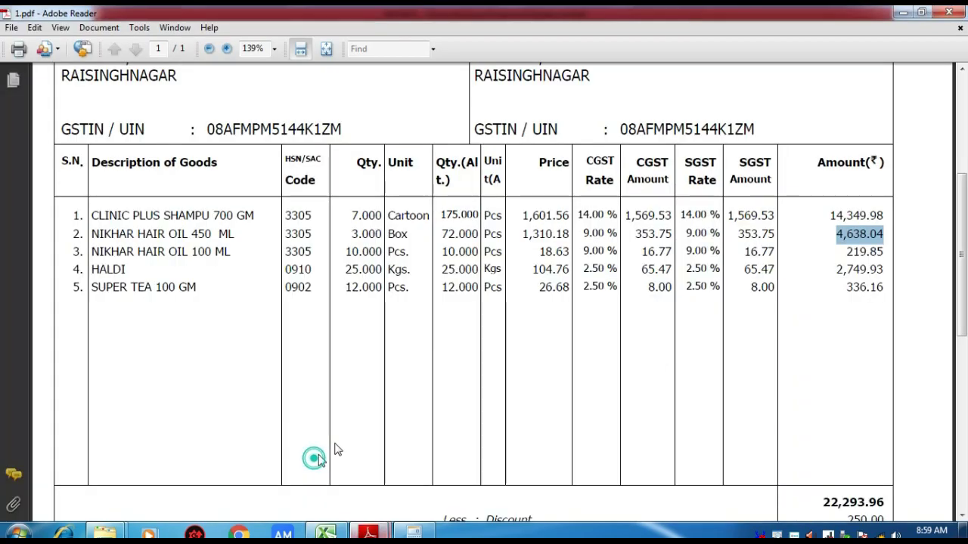
{"action": "double_click", "coordinate": [642, 235]}
{"action": "left_click_drag", "start_coordinate": [739, 237], "coordinate": [774, 235]}
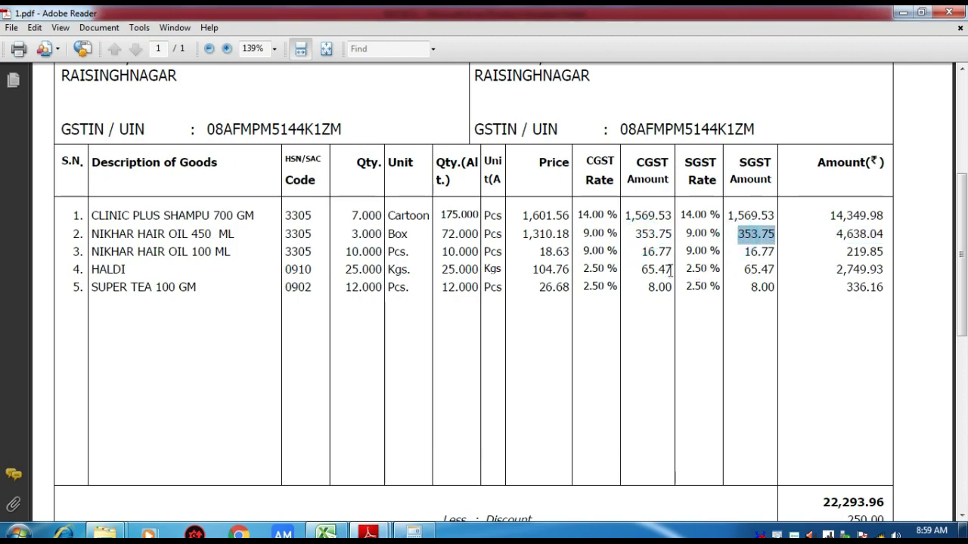
{"action": "double_click", "coordinate": [654, 252]}
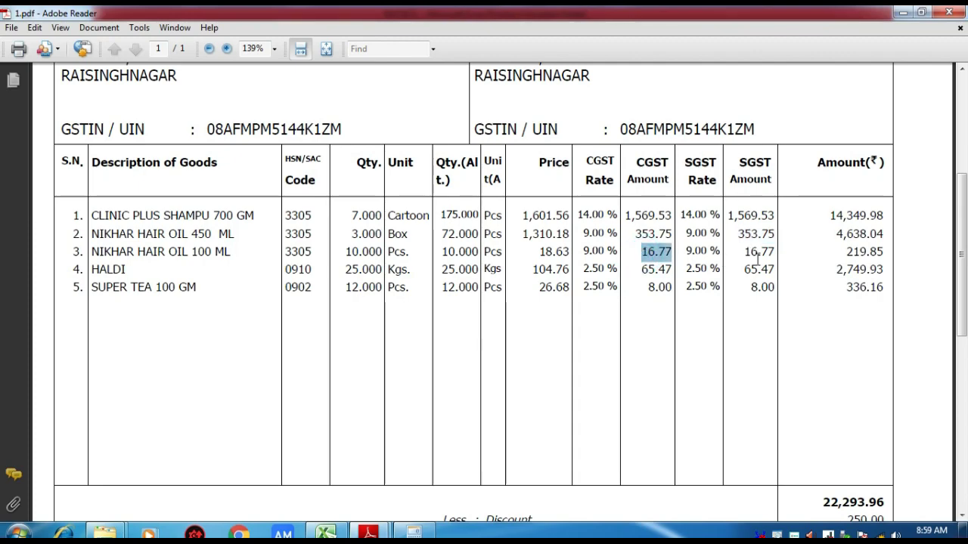
{"action": "left_click", "coordinate": [328, 533]}
{"action": "left_click", "coordinate": [716, 272]}
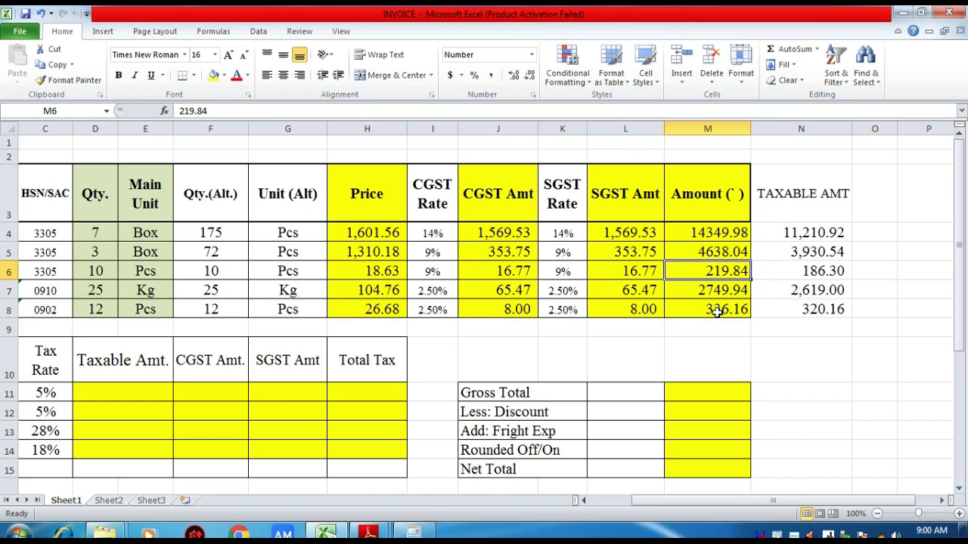
{"action": "left_click", "coordinate": [531, 275]}
{"action": "left_click", "coordinate": [514, 291]}
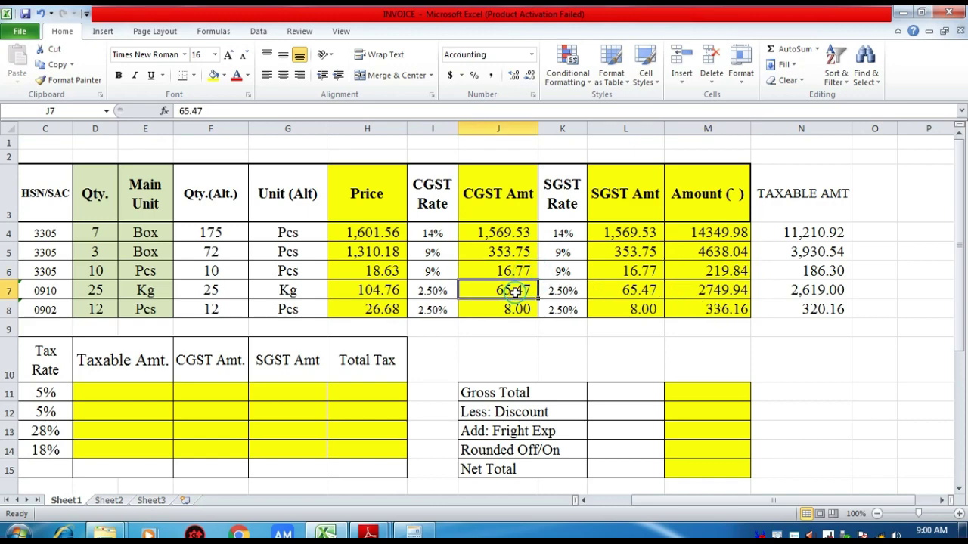
{"action": "left_click", "coordinate": [715, 293]}
{"action": "left_click", "coordinate": [514, 306]}
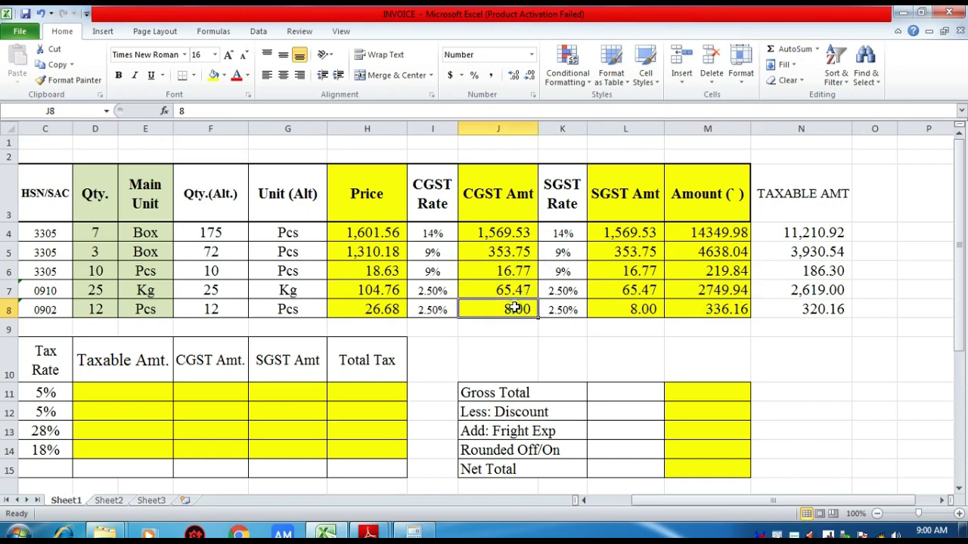
{"action": "mouse_move", "coordinate": [368, 532]}
{"action": "left_click", "coordinate": [291, 431]}
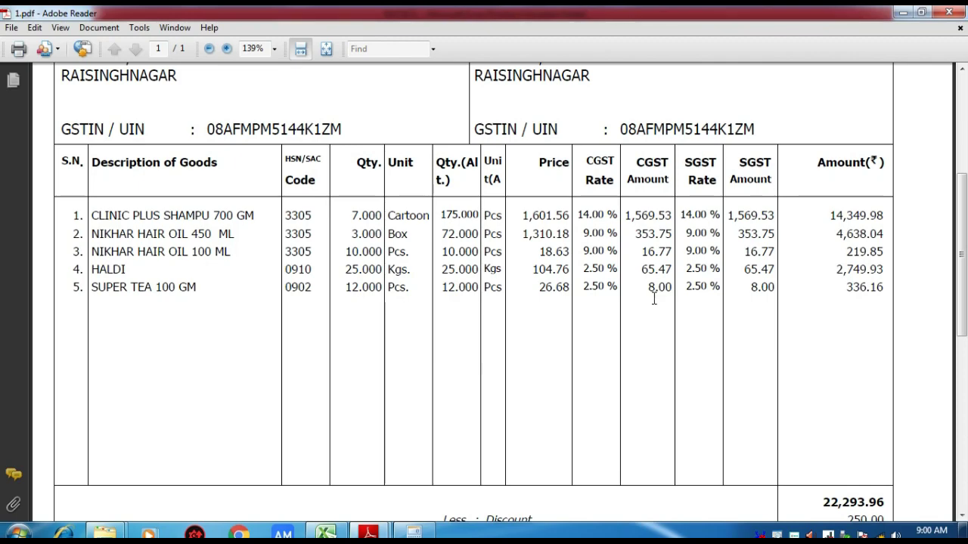
{"action": "left_click", "coordinate": [327, 533]}
{"action": "left_click", "coordinate": [697, 390]}
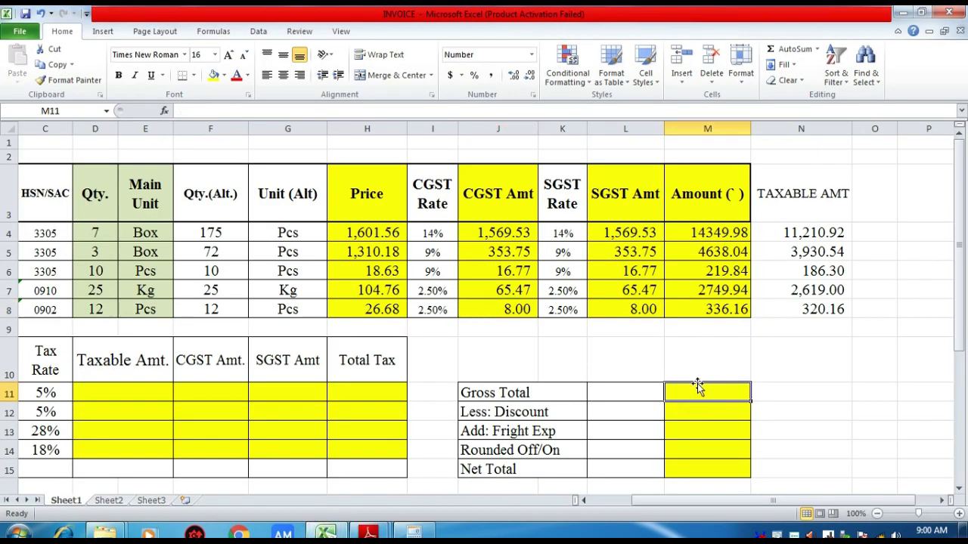
Step: Add 14,349.98, 4,638.04, 219.84, 2,749.94 and 336.16 in Calculator, totalling 22,293.96
{"action": "left_click", "coordinate": [413, 533]}
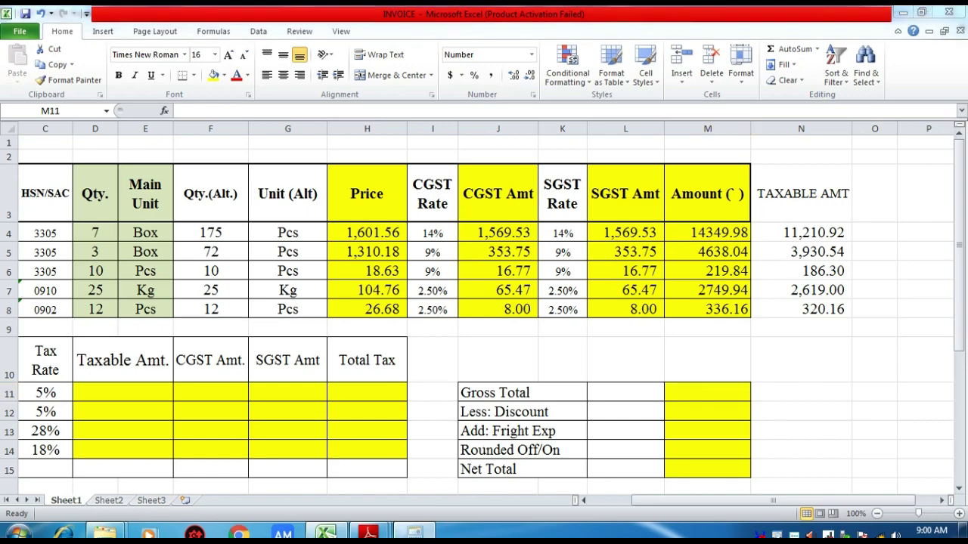
{"action": "left_click", "coordinate": [289, 293]}
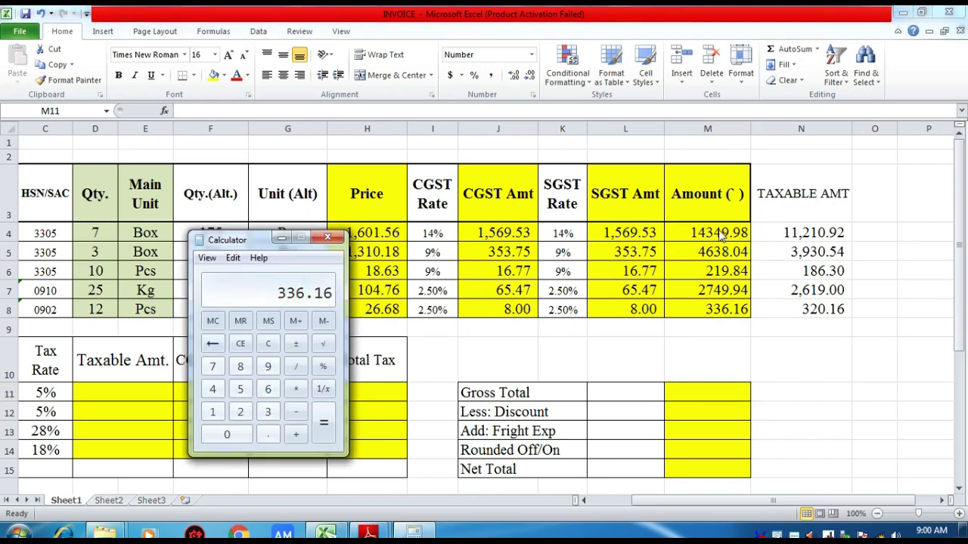
{"action": "key", "text": "Escape"}
{"action": "type", "text": "14349.98"}
{"action": "type", "text": "+4638"}
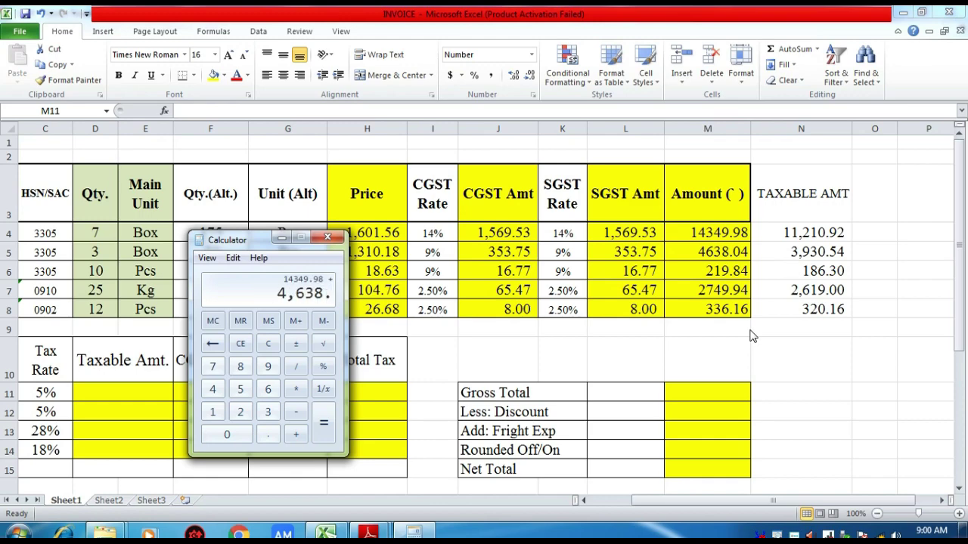
{"action": "type", "text": ".04+21"}
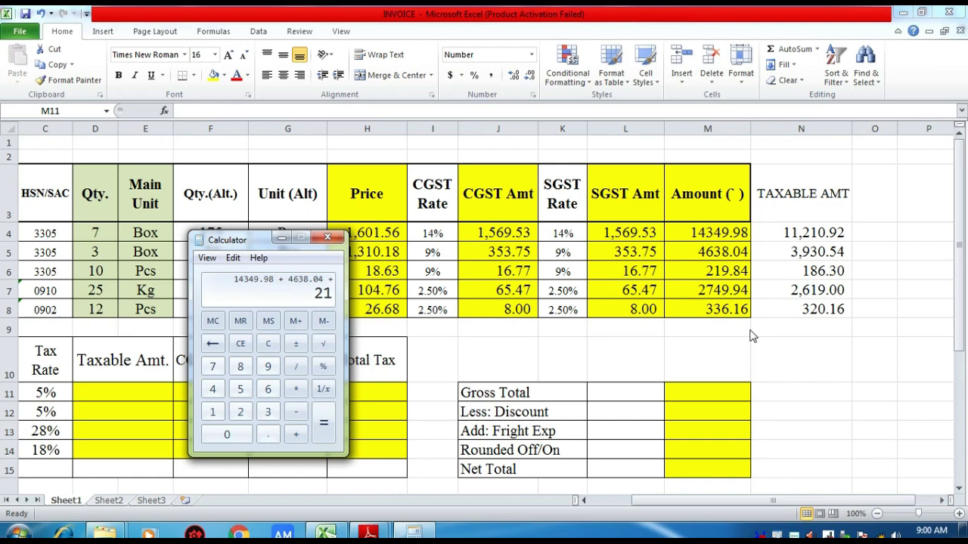
{"action": "type", "text": "9.84"}
{"action": "type", "text": "+2749.94"}
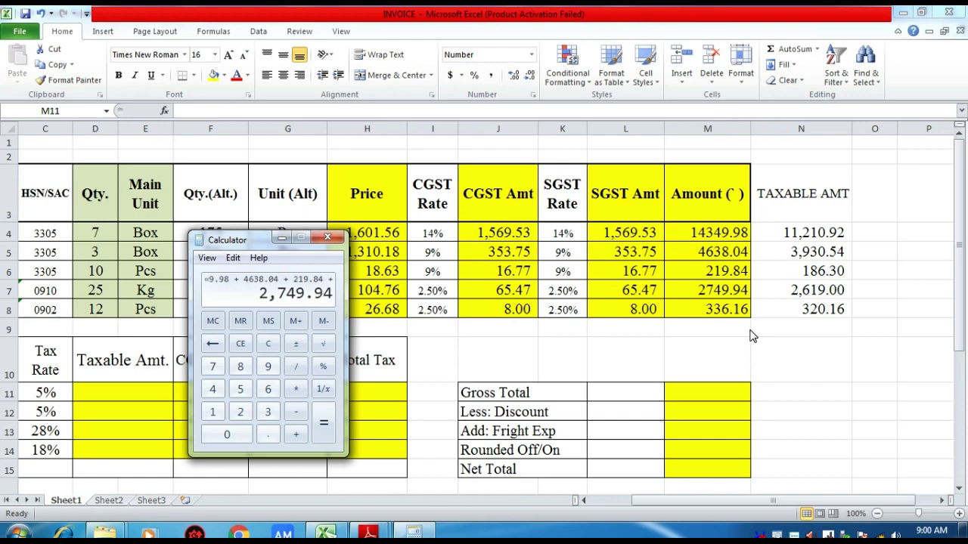
{"action": "type", "text": "+"}
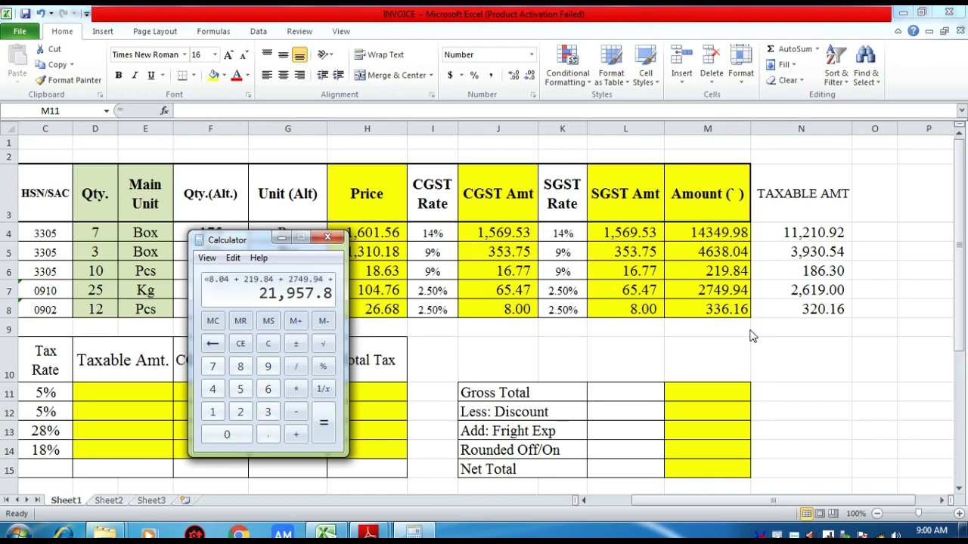
{"action": "type", "text": "336.16"}
{"action": "key", "text": "Return"}
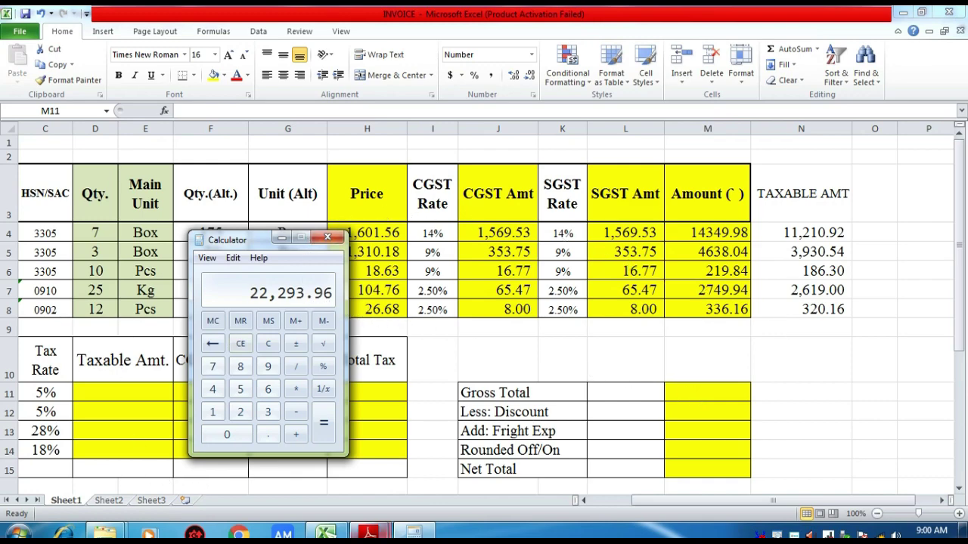
Step: Bring up 1.pdf in Adobe Reader and scroll down to its 22,293.96 gross and 22,144.00 totals
{"action": "mouse_move", "coordinate": [368, 533]}
{"action": "left_click", "coordinate": [297, 477]}
{"action": "scroll", "coordinate": [756, 412], "scroll_direction": "down", "scroll_amount": 1}
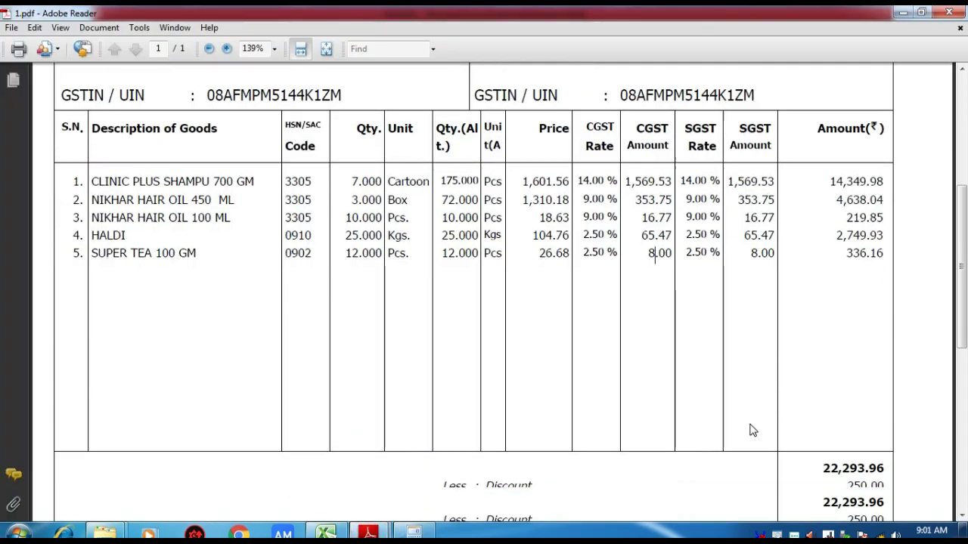
{"action": "scroll", "coordinate": [779, 437], "scroll_direction": "down", "scroll_amount": 3}
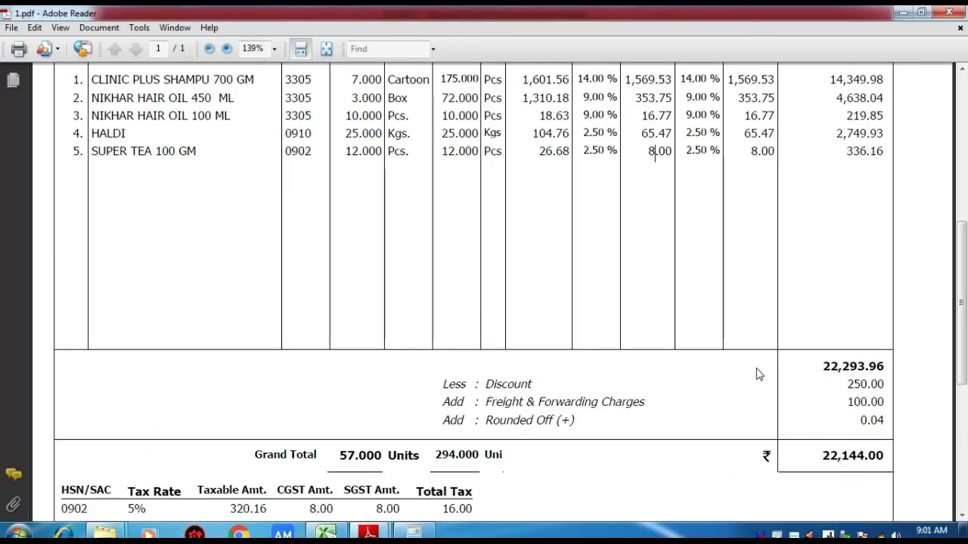
Step: Enter 22293.96 in the Gross Total cell M11 of the invoice summary
{"action": "left_click", "coordinate": [327, 533]}
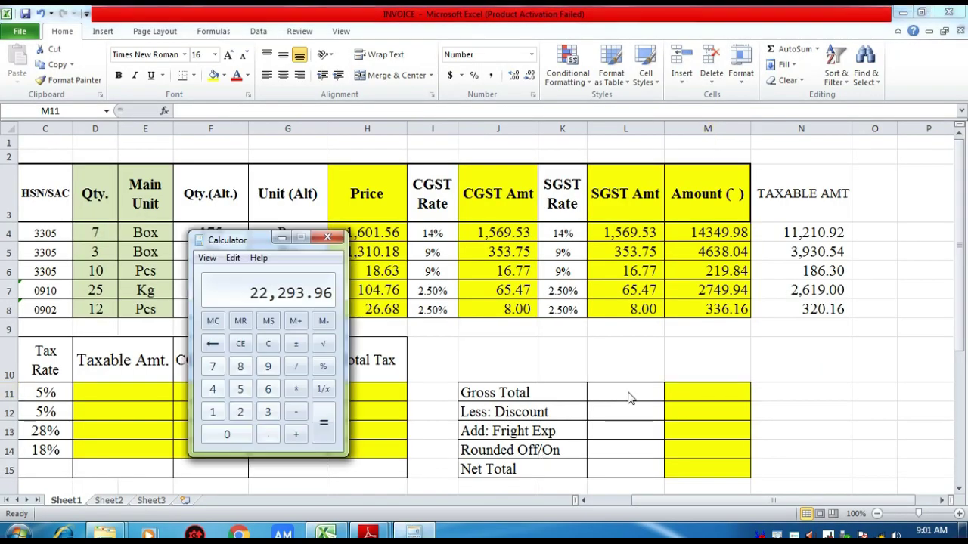
{"action": "left_click", "coordinate": [698, 394]}
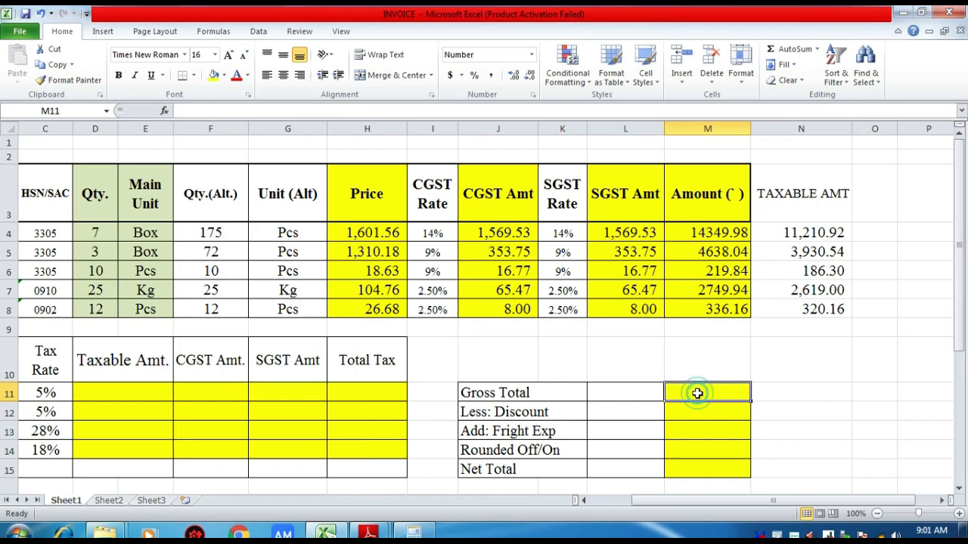
{"action": "type", "text": "2229"}
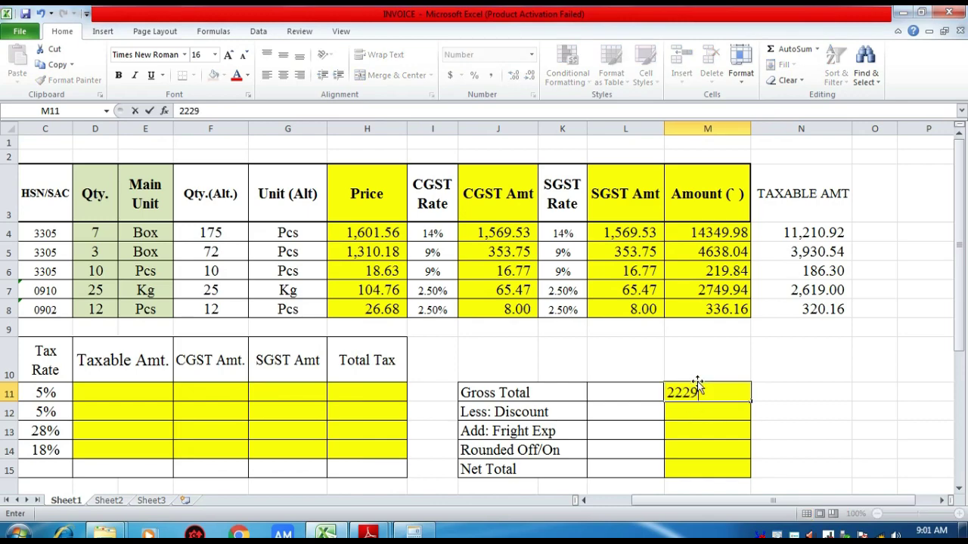
{"action": "type", "text": "3.96"}
{"action": "key", "text": "Return"}
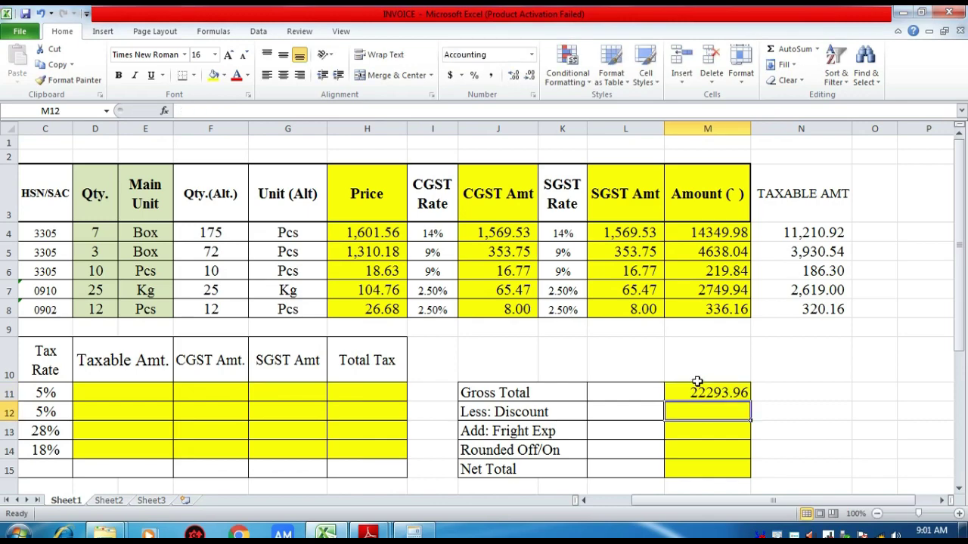
{"action": "scroll", "coordinate": [676, 380], "scroll_direction": "down", "scroll_amount": 1}
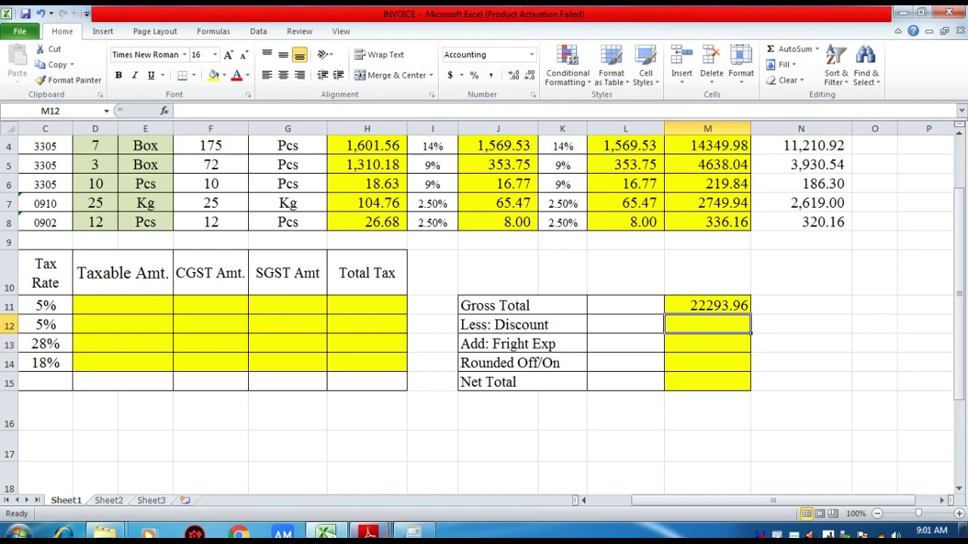
Step: Read the discount and freight figures in the PDF, then enter the 250 discount in M12
{"action": "mouse_move", "coordinate": [367, 534]}
{"action": "left_click", "coordinate": [280, 475]}
{"action": "scroll", "coordinate": [683, 355], "scroll_direction": "down", "scroll_amount": 1}
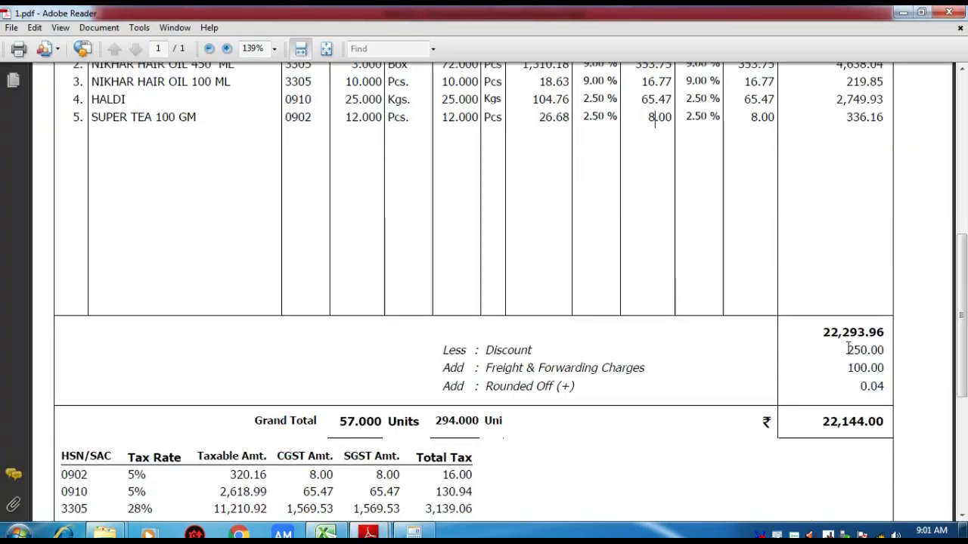
{"action": "left_click_drag", "start_coordinate": [838, 346], "coordinate": [685, 363]}
{"action": "left_click", "coordinate": [683, 358]}
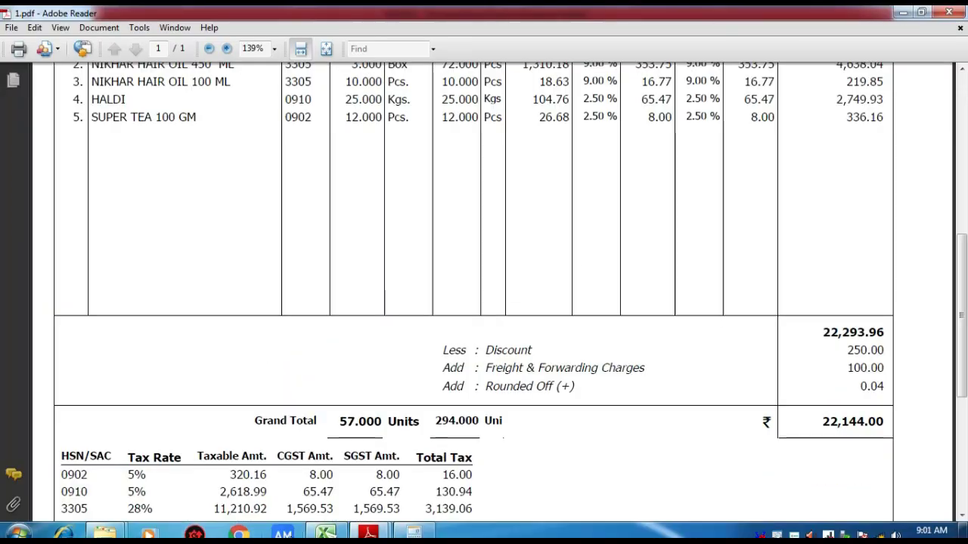
{"action": "left_click", "coordinate": [326, 534]}
{"action": "type", "text": "250"}
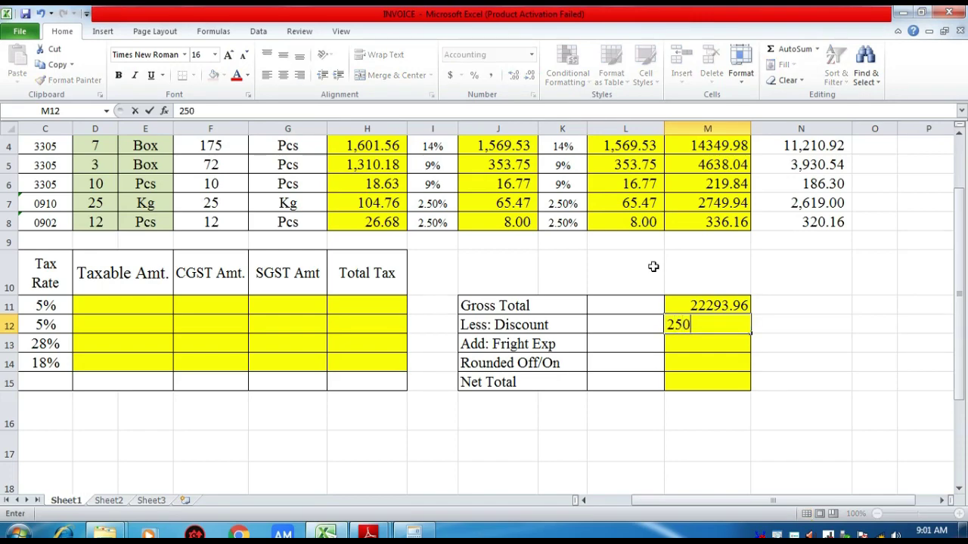
{"action": "key", "text": "Return"}
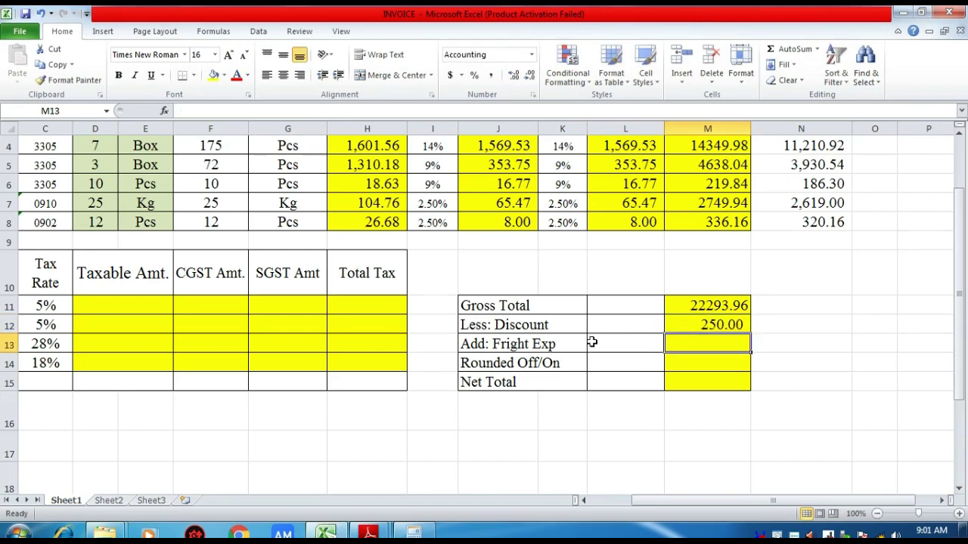
Step: Recheck 1.pdf and enter the 100 freight charge in M13
{"action": "left_click", "coordinate": [368, 534]}
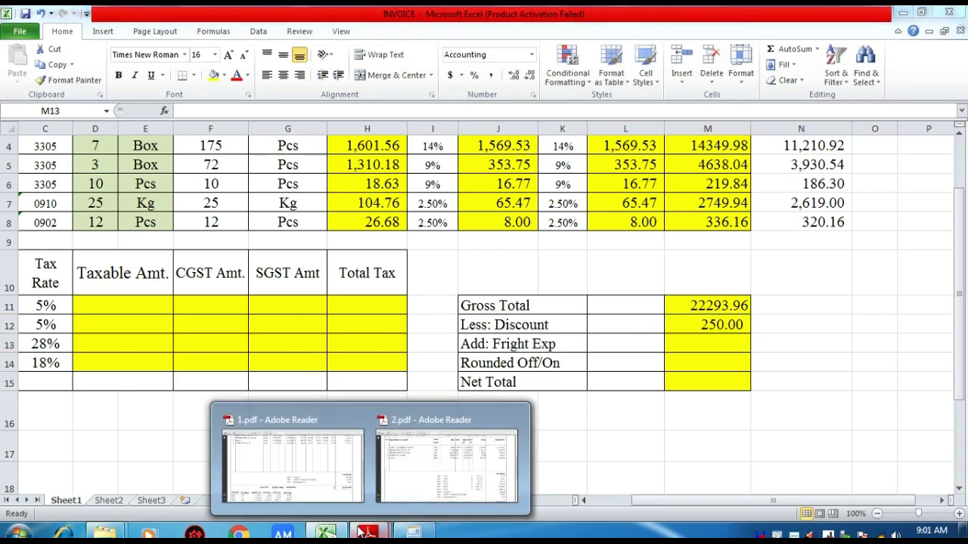
{"action": "left_click", "coordinate": [313, 484]}
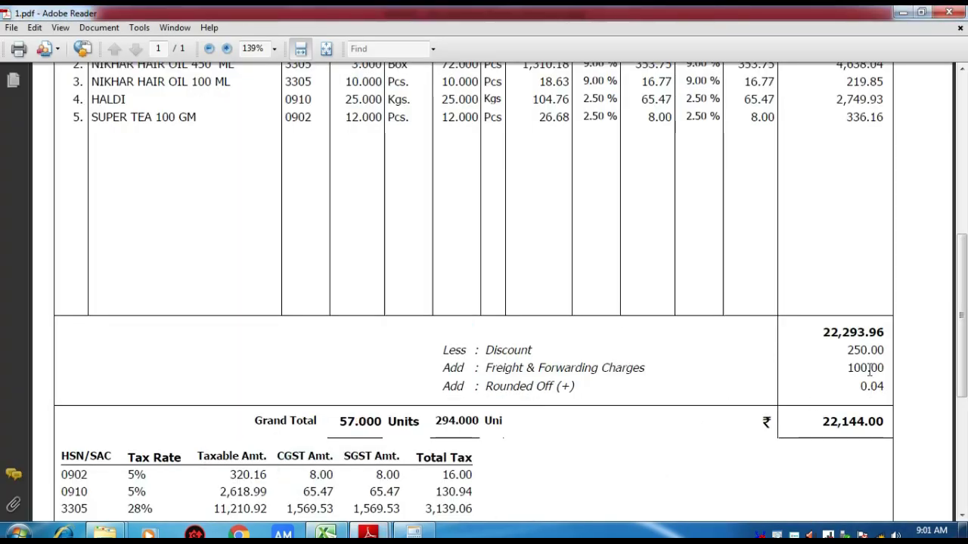
{"action": "scroll", "coordinate": [870, 369], "scroll_direction": "down", "scroll_amount": 1}
{"action": "left_click", "coordinate": [326, 533]}
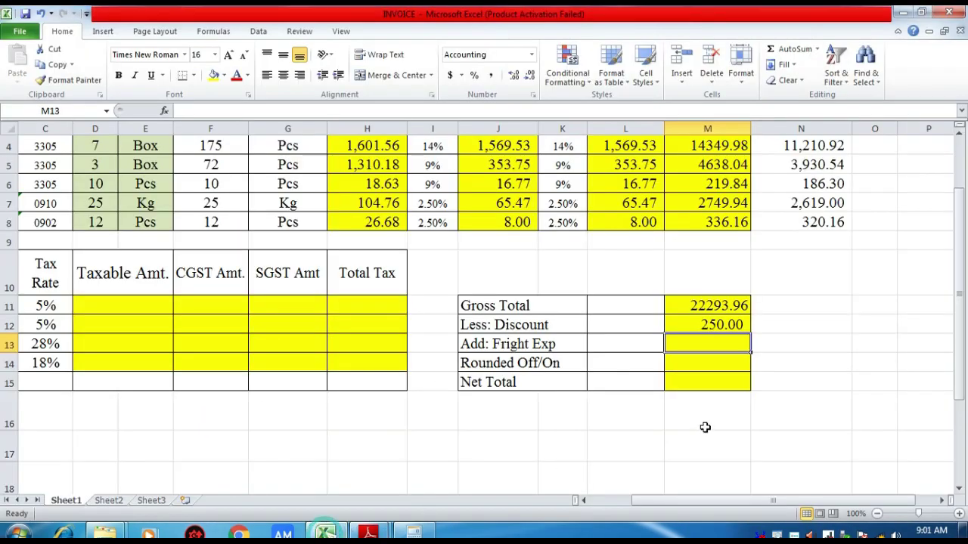
{"action": "type", "text": "100"}
{"action": "key", "text": "Return"}
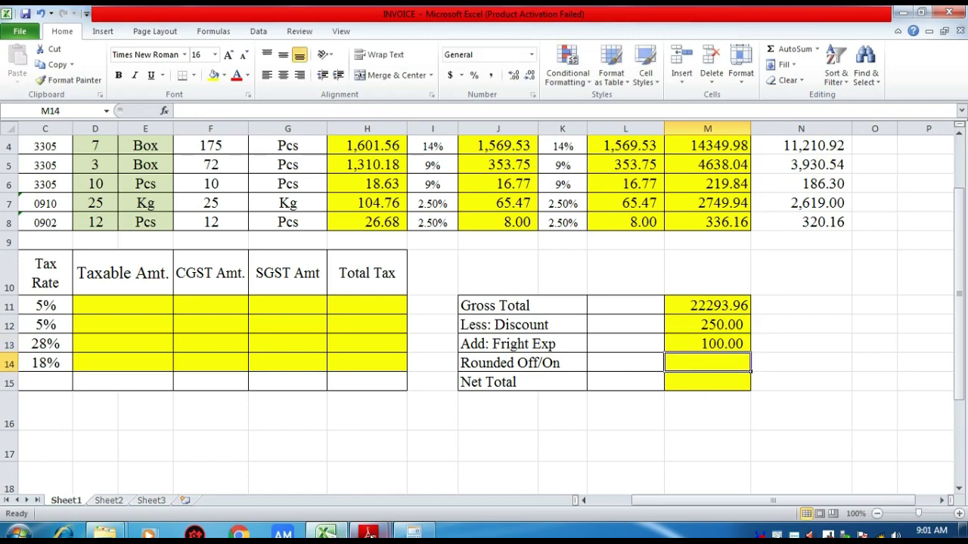
Step: Enter the 0.04 rounding amount in M14
{"action": "mouse_move", "coordinate": [369, 534]}
{"action": "left_click", "coordinate": [420, 497]}
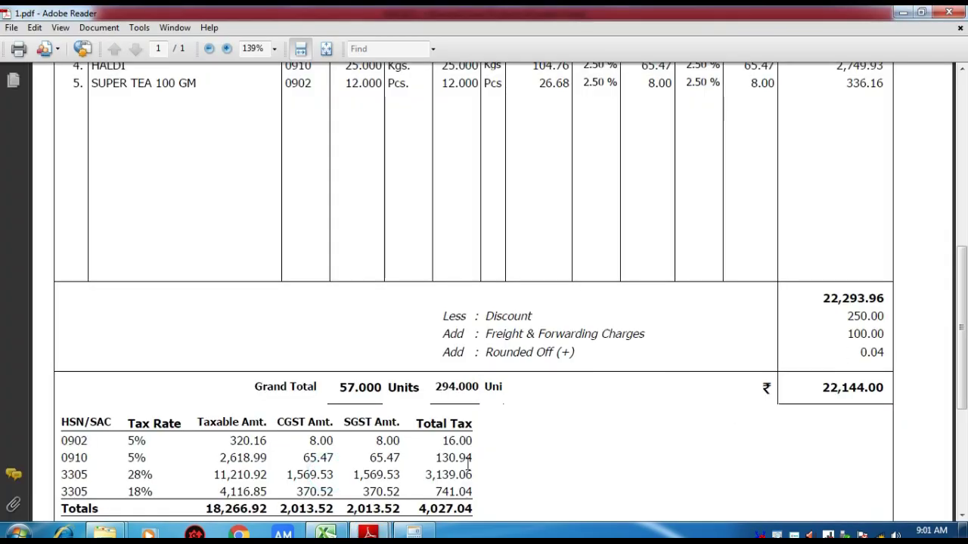
{"action": "left_click", "coordinate": [328, 534]}
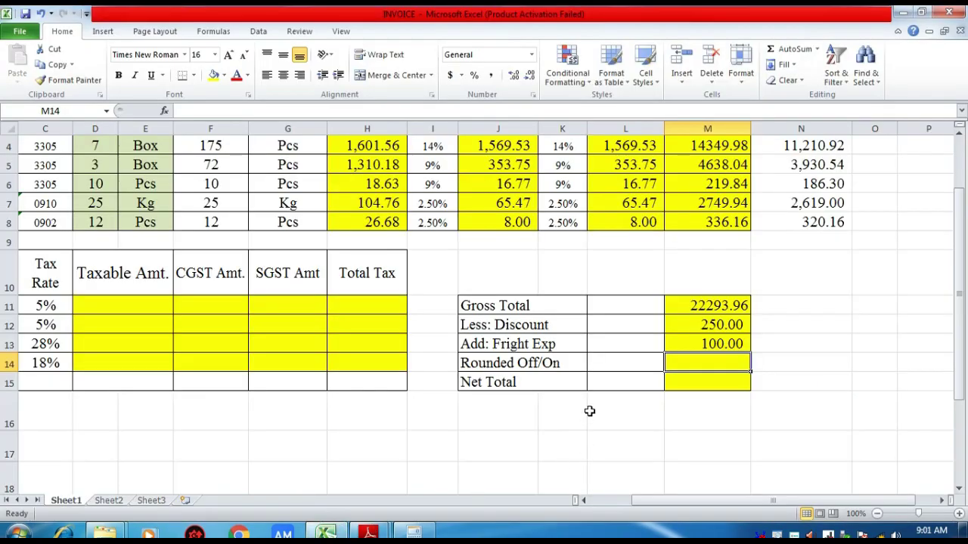
{"action": "type", "text": ".04"}
{"action": "left_click", "coordinate": [708, 388]}
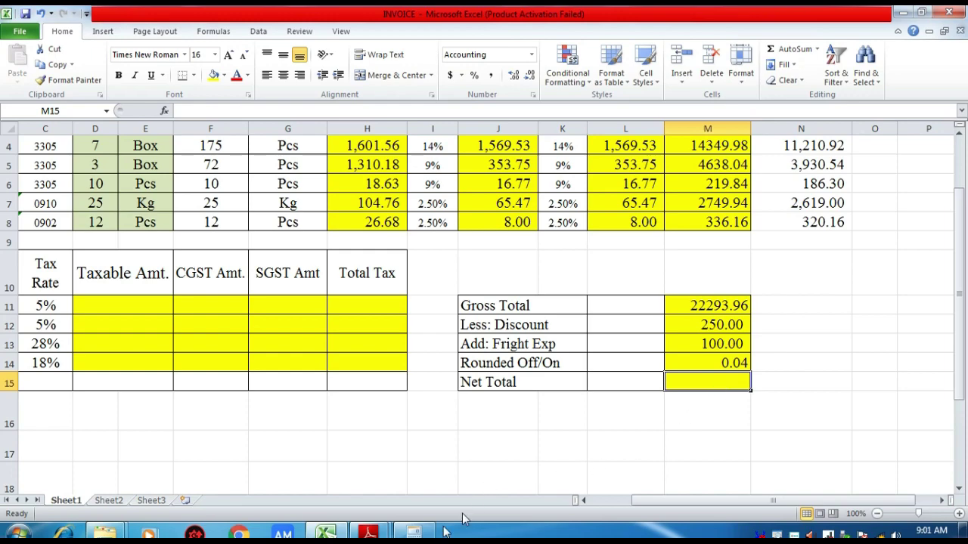
Step: In Calculator, compute 22293.96 − 250 + 100 + 0.04 to get 22,144
{"action": "left_click", "coordinate": [413, 532]}
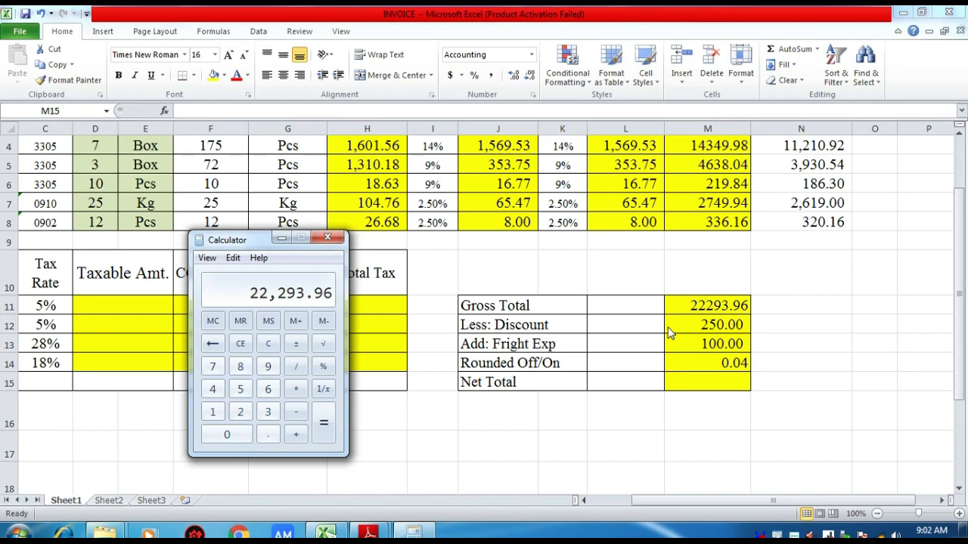
{"action": "key", "text": "minus"}
{"action": "key", "text": "2"}
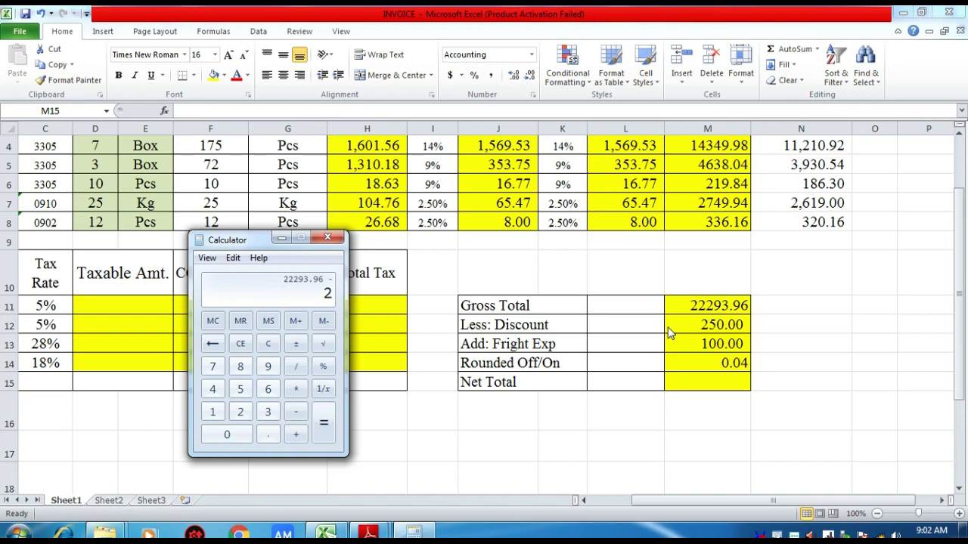
{"action": "type", "text": "5"}
{"action": "key", "text": "0"}
{"action": "key", "text": "Return"}
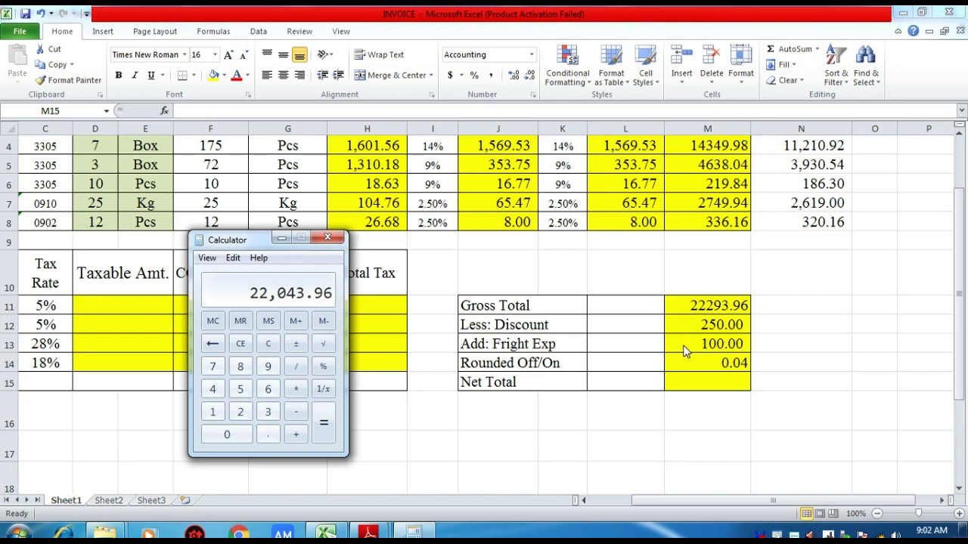
{"action": "key", "text": "plus"}
{"action": "type", "text": "100"}
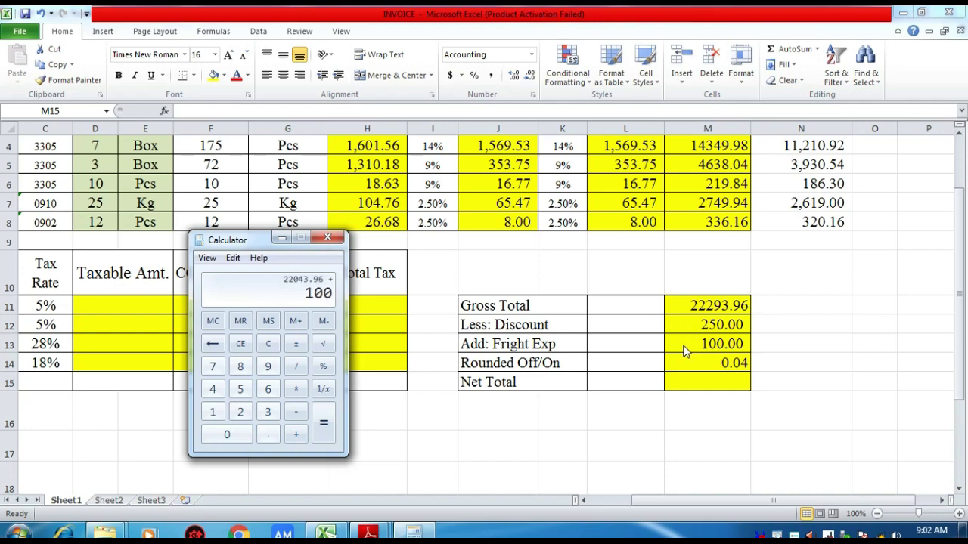
{"action": "key", "text": "Return"}
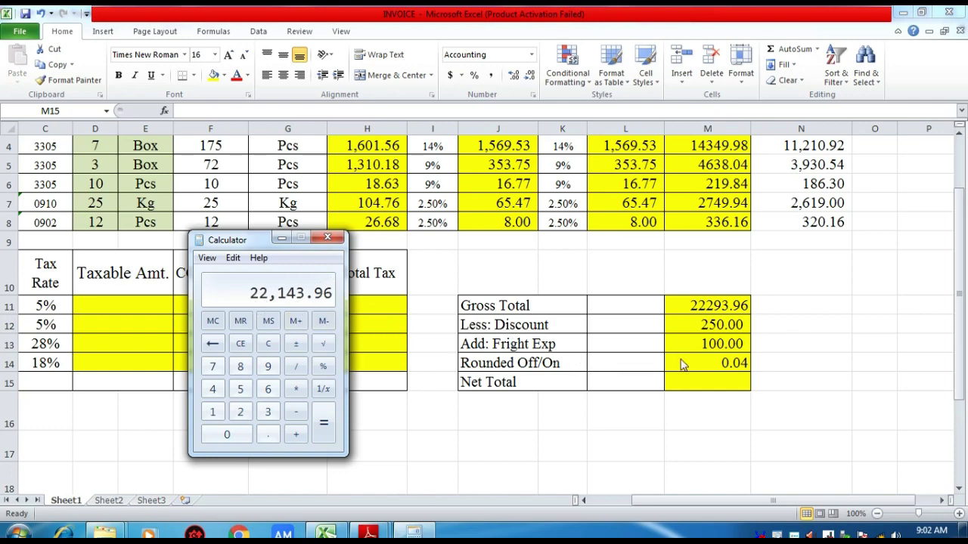
{"action": "type", "text": "+ "}
{"action": "type", "text": "0.04"}
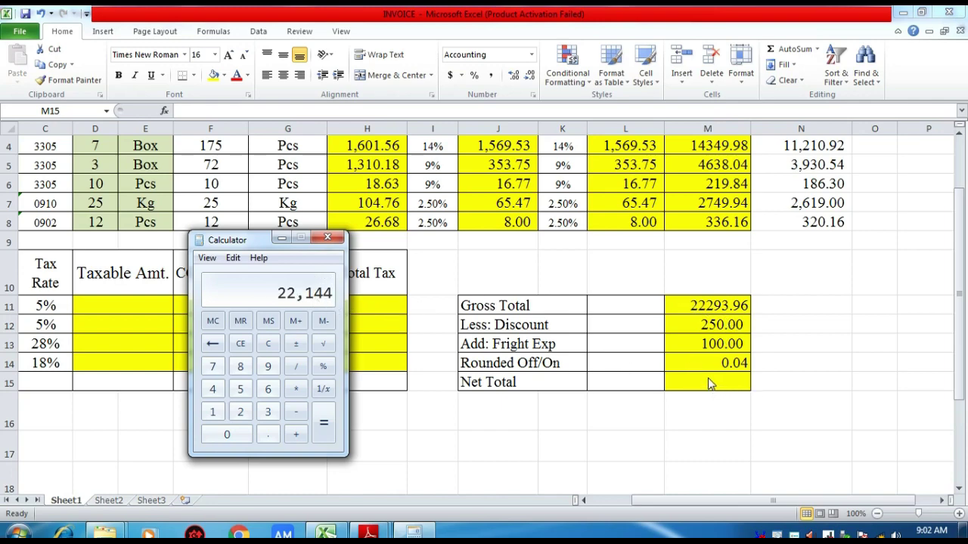
{"action": "left_click", "coordinate": [709, 384]}
Step: Enter 22,144 in the Net Total cell M15 and scroll to review the summary
{"action": "type", "text": "2"}
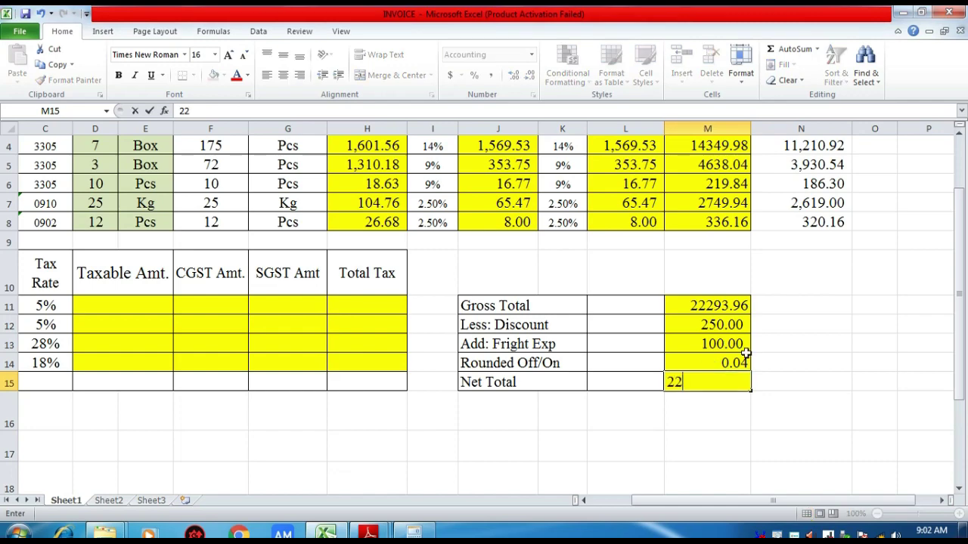
{"action": "type", "text": ",144"}
{"action": "key", "text": "Return"}
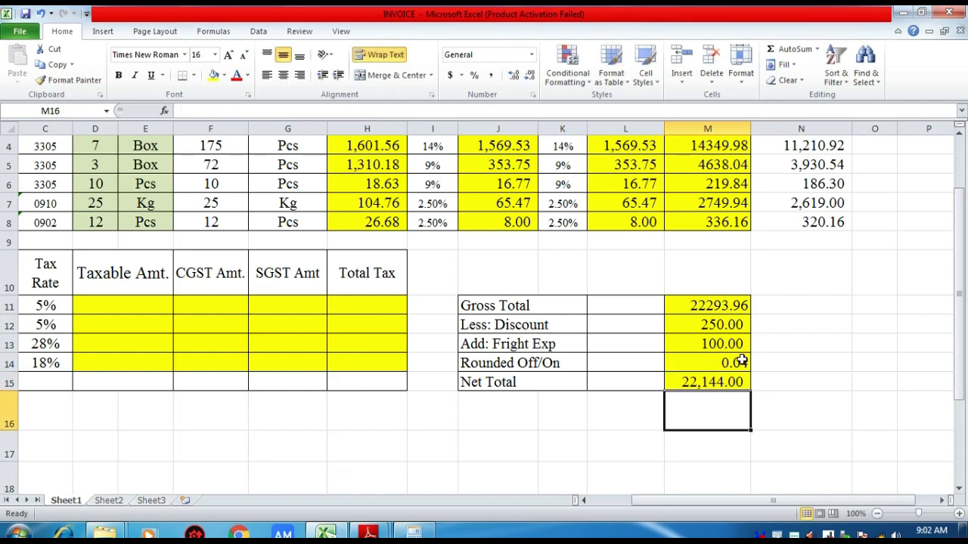
{"action": "scroll", "coordinate": [649, 370], "scroll_direction": "up", "scroll_amount": 1}
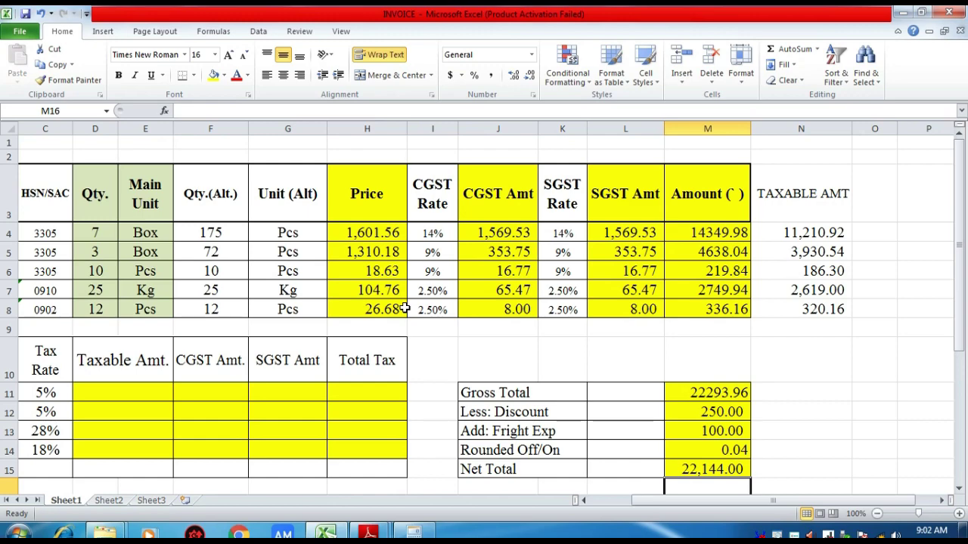
{"action": "scroll", "coordinate": [453, 318], "scroll_direction": "down", "scroll_amount": 1}
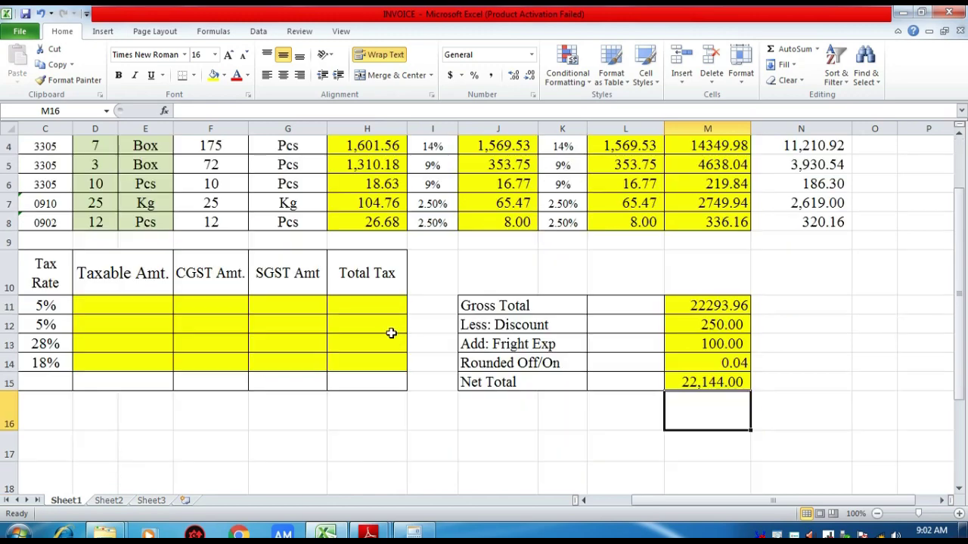
Step: Scroll through the 2.pdf invoice down to its grand total
{"action": "mouse_move", "coordinate": [368, 533]}
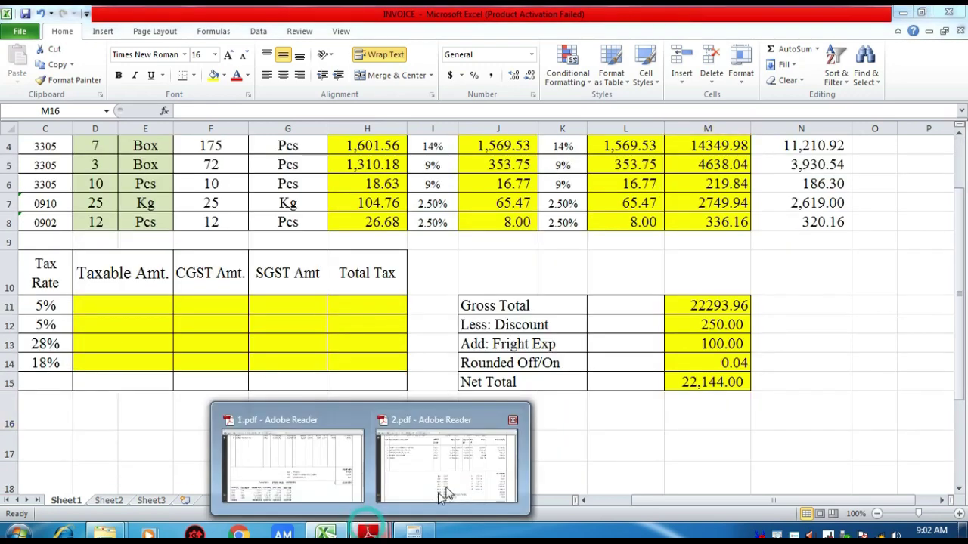
{"action": "left_click", "coordinate": [443, 492]}
{"action": "scroll", "coordinate": [465, 416], "scroll_direction": "up", "scroll_amount": 3}
{"action": "scroll", "coordinate": [490, 355], "scroll_direction": "up", "scroll_amount": 1}
{"action": "scroll", "coordinate": [501, 400], "scroll_direction": "down", "scroll_amount": 1}
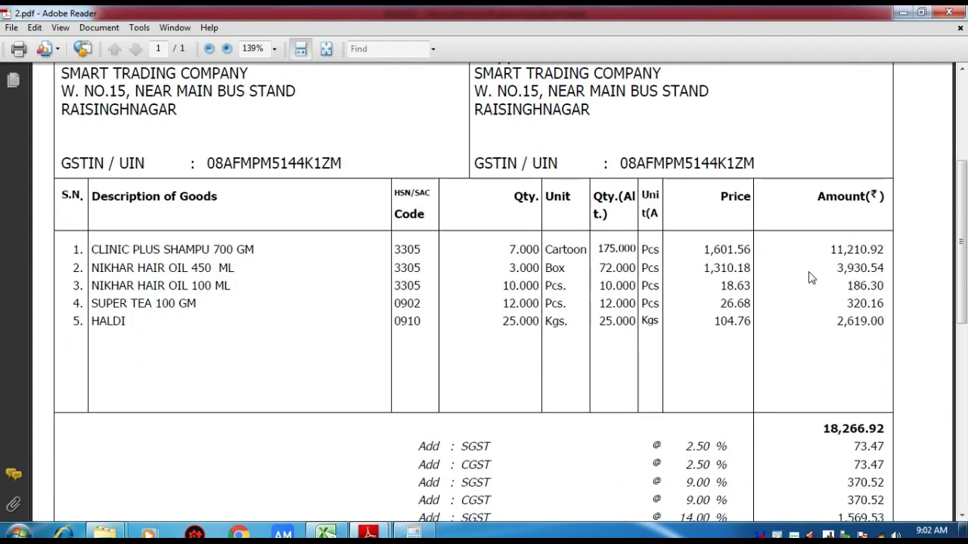
{"action": "scroll", "coordinate": [810, 278], "scroll_direction": "down", "scroll_amount": 1}
{"action": "scroll", "coordinate": [811, 277], "scroll_direction": "down", "scroll_amount": 1}
{"action": "scroll", "coordinate": [812, 322], "scroll_direction": "down", "scroll_amount": 1}
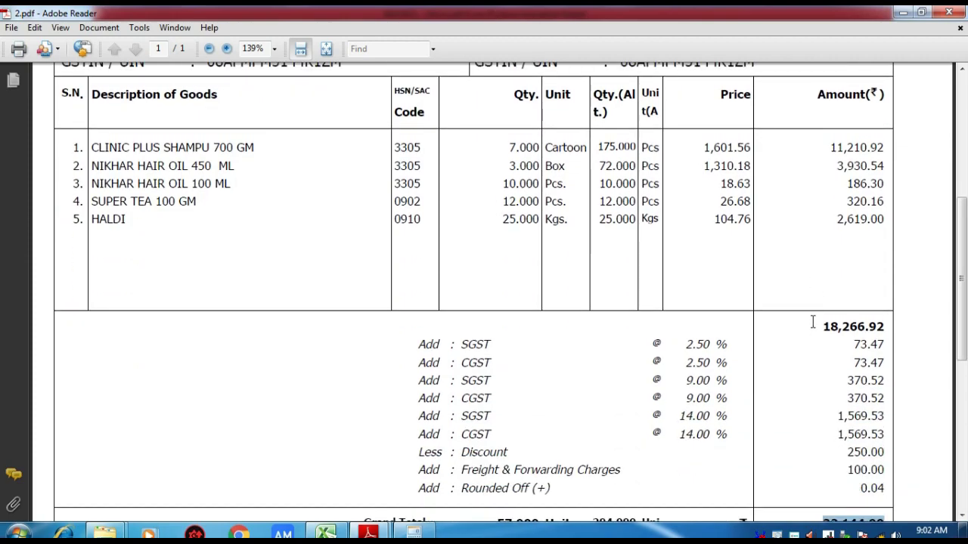
{"action": "scroll", "coordinate": [816, 328], "scroll_direction": "down", "scroll_amount": 1}
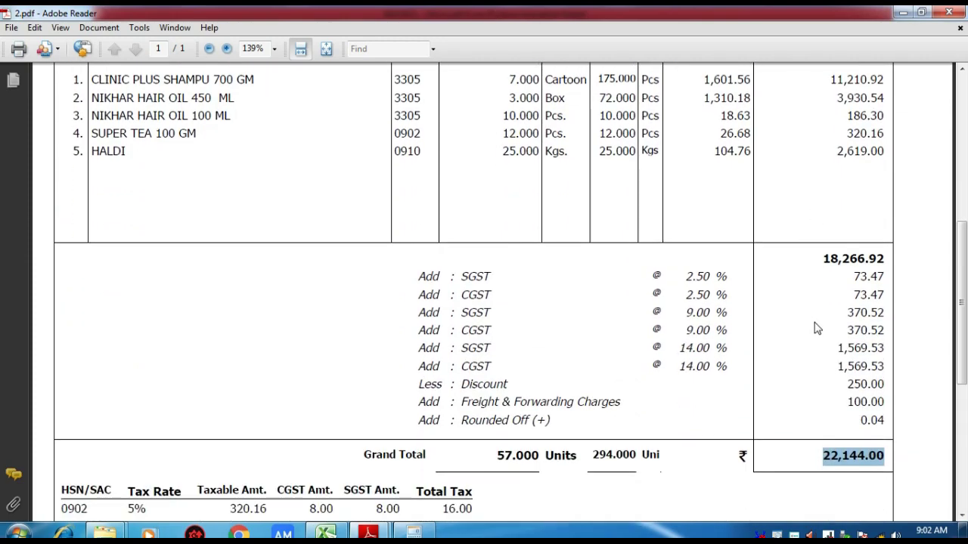
{"action": "left_click", "coordinate": [820, 381]}
{"action": "scroll", "coordinate": [818, 375], "scroll_direction": "up", "scroll_amount": 2}
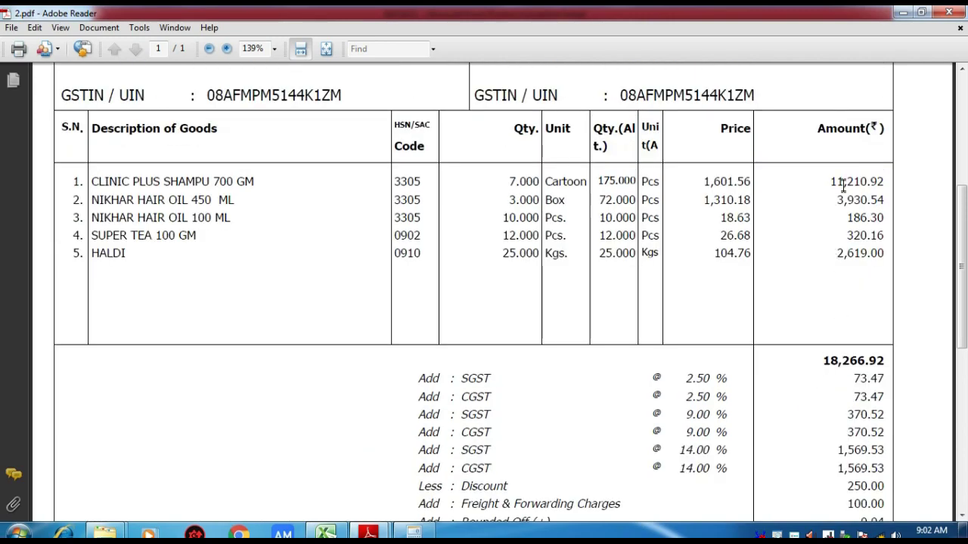
Step: Compare the 11,210.92 taxable amount in N4 with the same figure in 2.pdf
{"action": "left_click", "coordinate": [326, 533]}
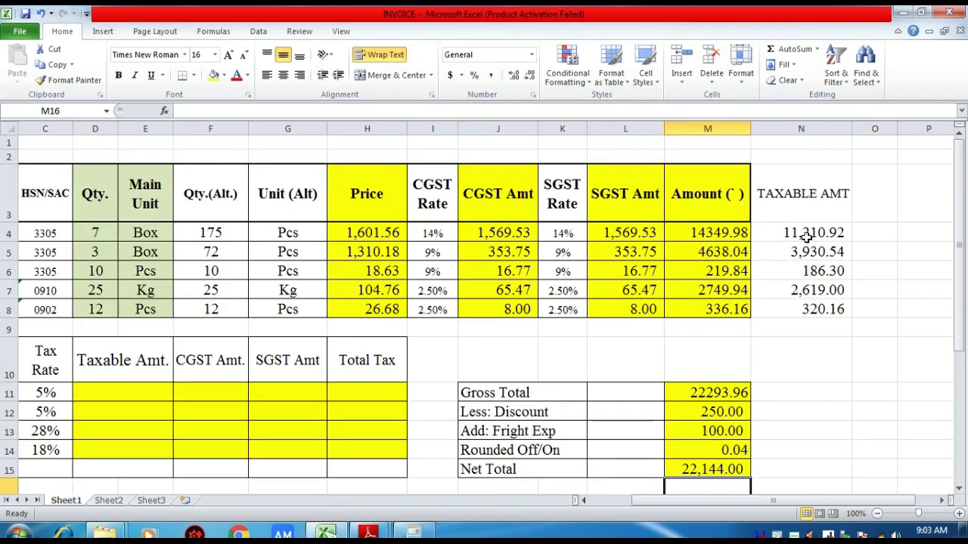
{"action": "left_click", "coordinate": [809, 237]}
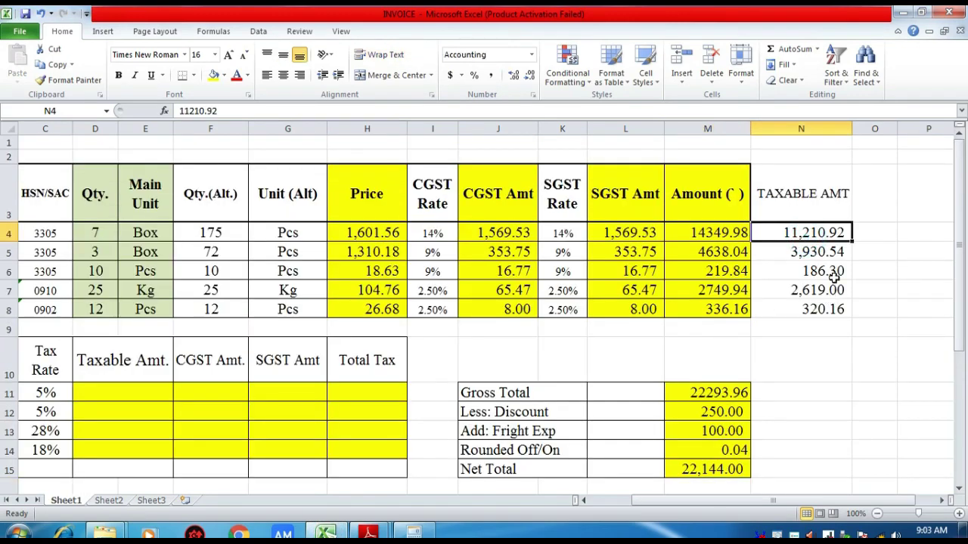
{"action": "key", "text": "alt+Tab"}
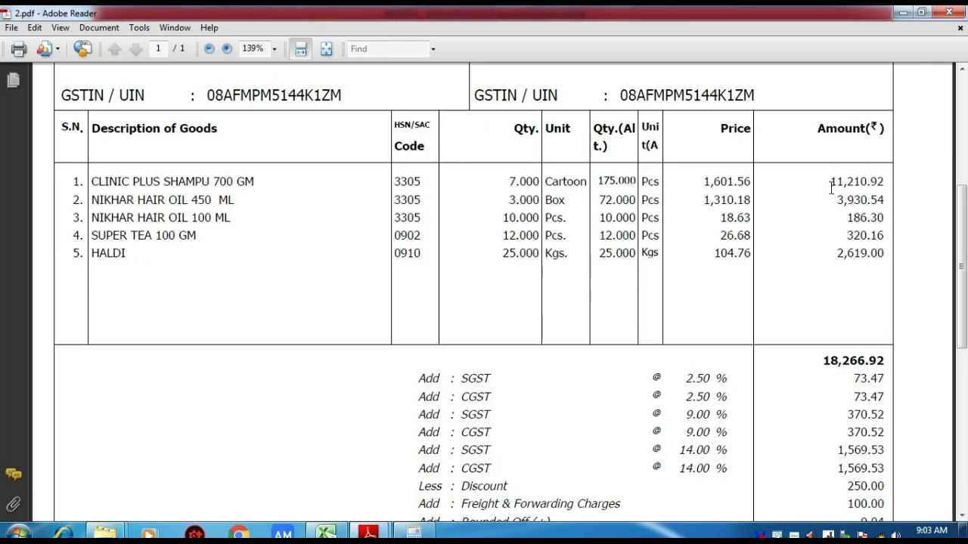
{"action": "left_click_drag", "start_coordinate": [826, 184], "coordinate": [886, 183]}
{"action": "left_click", "coordinate": [859, 184]}
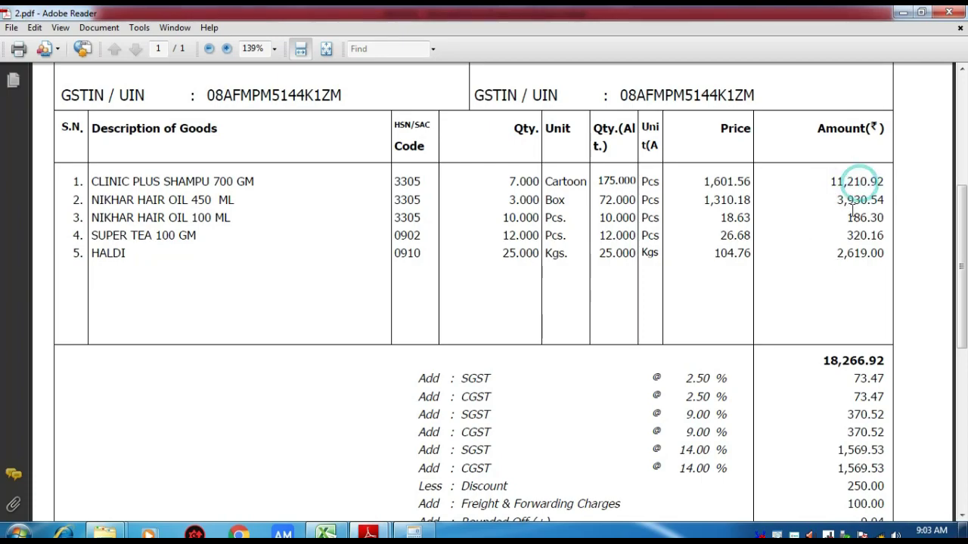
{"action": "scroll", "coordinate": [854, 224], "scroll_direction": "down", "scroll_amount": 2}
{"action": "scroll", "coordinate": [842, 386], "scroll_direction": "down", "scroll_amount": 2}
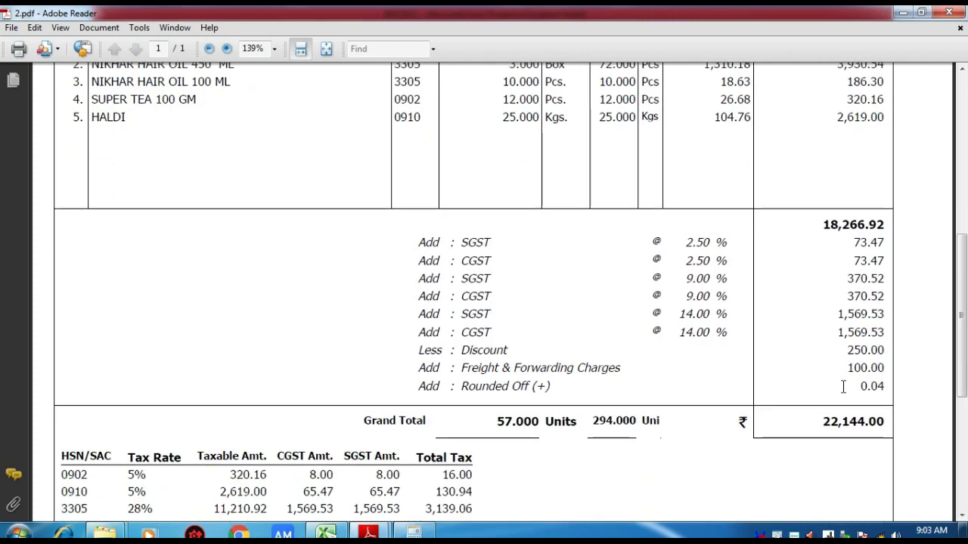
{"action": "scroll", "coordinate": [842, 348], "scroll_direction": "up", "scroll_amount": 1}
{"action": "scroll", "coordinate": [833, 154], "scroll_direction": "up", "scroll_amount": 2}
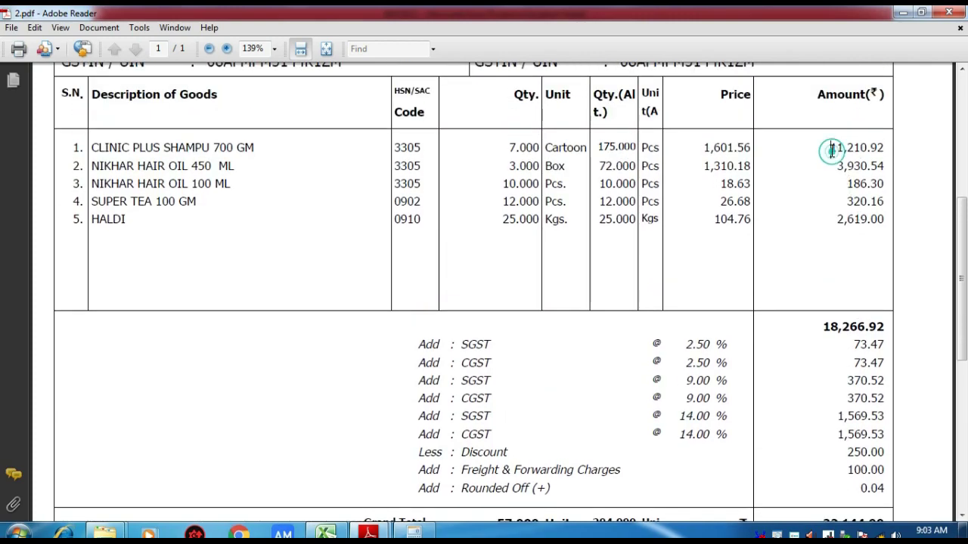
Step: In 1.pdf, check the discount, first line amount 14,349.98 and subtotal 22,293.96
{"action": "mouse_move", "coordinate": [369, 533]}
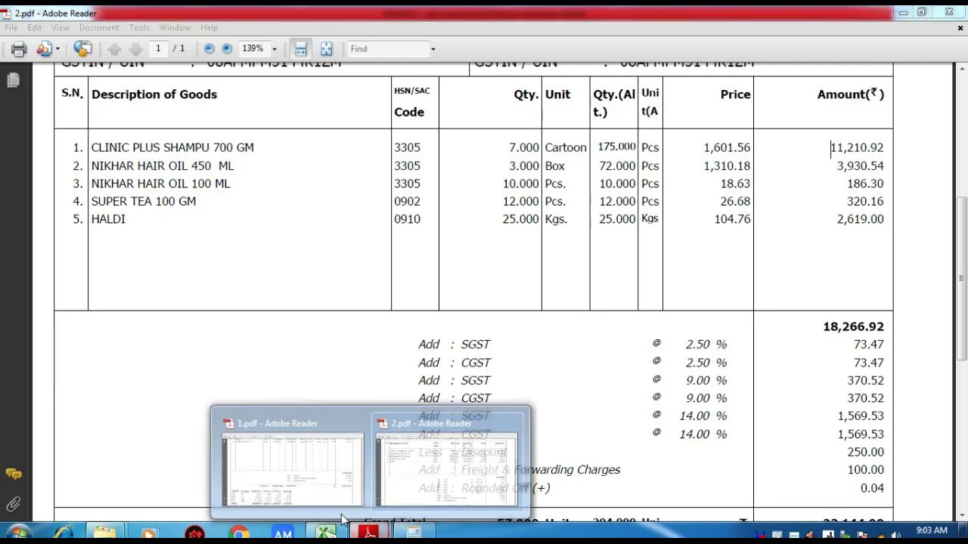
{"action": "left_click", "coordinate": [280, 479]}
{"action": "scroll", "coordinate": [808, 309], "scroll_direction": "up", "scroll_amount": 3}
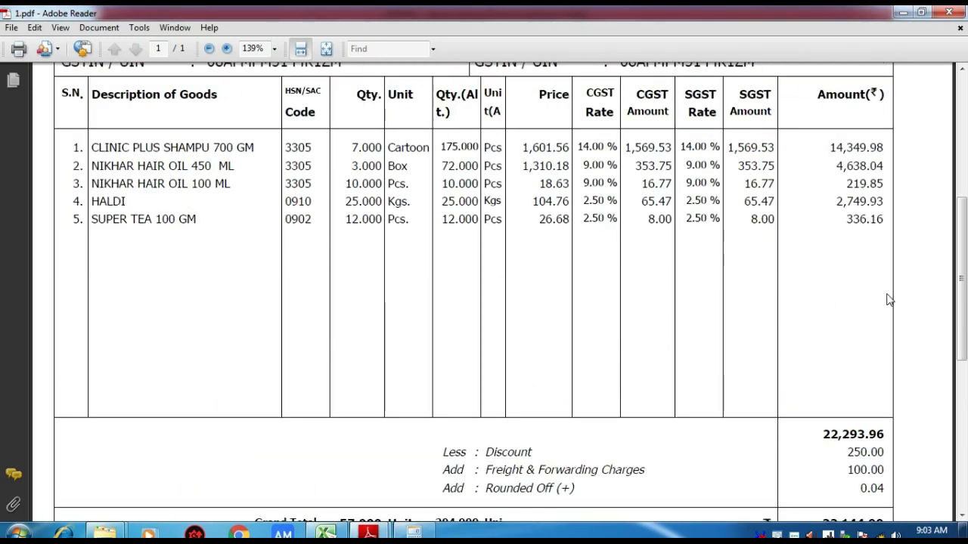
{"action": "scroll", "coordinate": [771, 272], "scroll_direction": "down", "scroll_amount": 2}
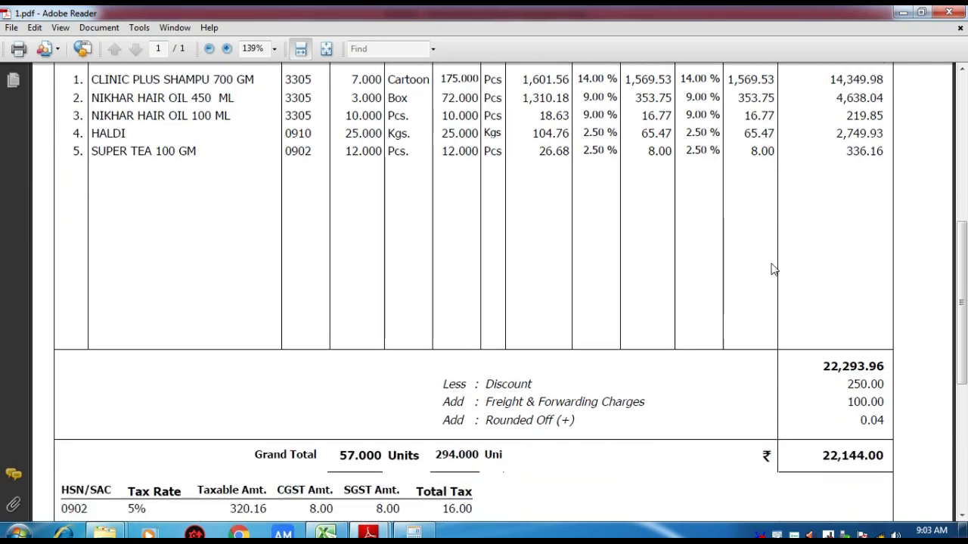
{"action": "left_click", "coordinate": [592, 237]}
{"action": "scroll", "coordinate": [730, 292], "scroll_direction": "down", "scroll_amount": 3}
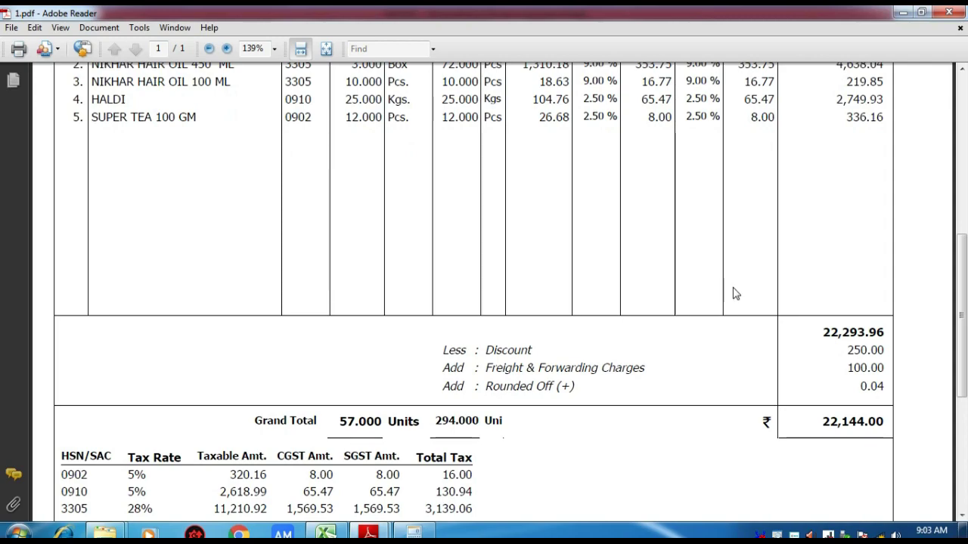
{"action": "scroll", "coordinate": [729, 292], "scroll_direction": "up", "scroll_amount": 4}
{"action": "left_click_drag", "start_coordinate": [820, 401], "coordinate": [893, 401]}
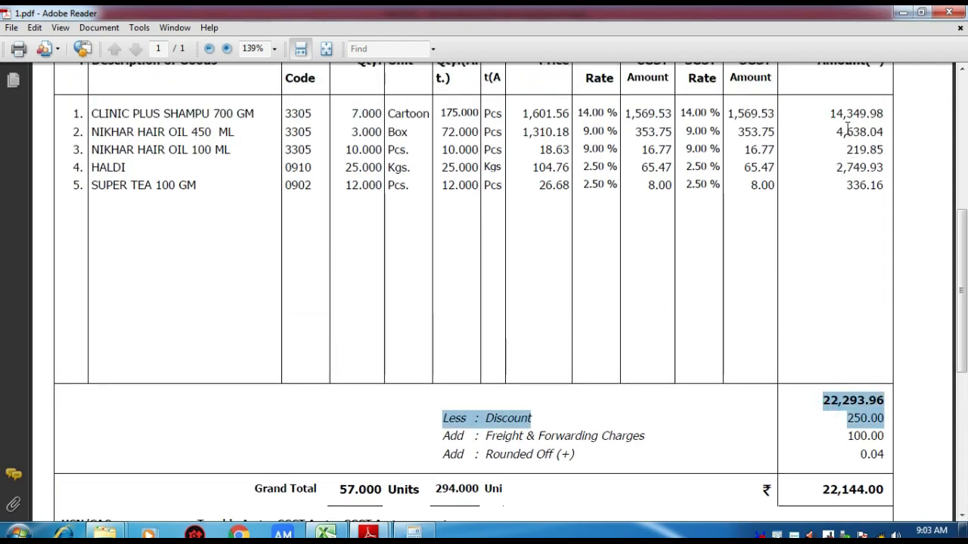
{"action": "left_click", "coordinate": [811, 406]}
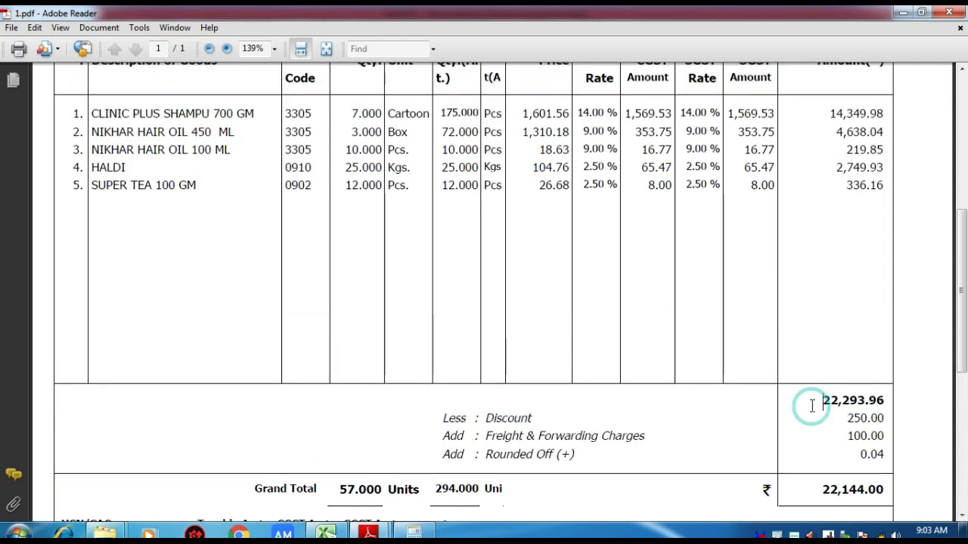
{"action": "left_click", "coordinate": [835, 114]}
{"action": "left_click_drag", "start_coordinate": [837, 114], "coordinate": [876, 113]}
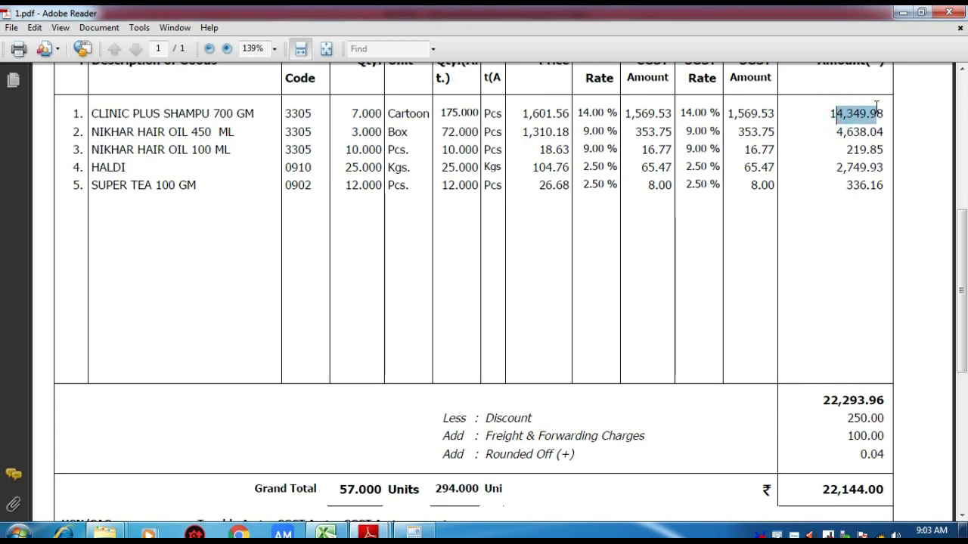
{"action": "scroll", "coordinate": [857, 314], "scroll_direction": "down", "scroll_amount": 1}
{"action": "left_click_drag", "start_coordinate": [822, 368], "coordinate": [889, 366]}
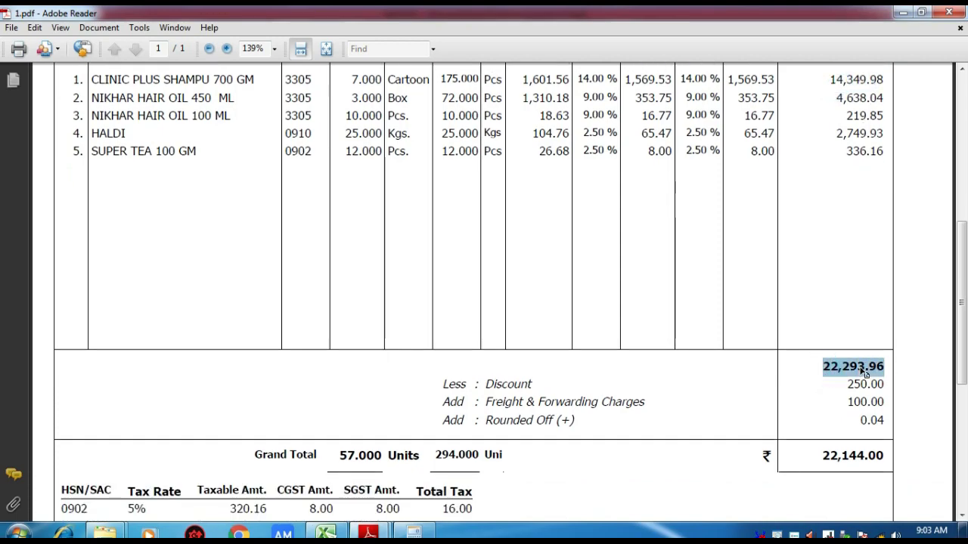
Step: In 2.pdf, highlight the 11,210.92 shampoo amount, 100.00 freight and 22,144.00 grand total
{"action": "mouse_move", "coordinate": [386, 533]}
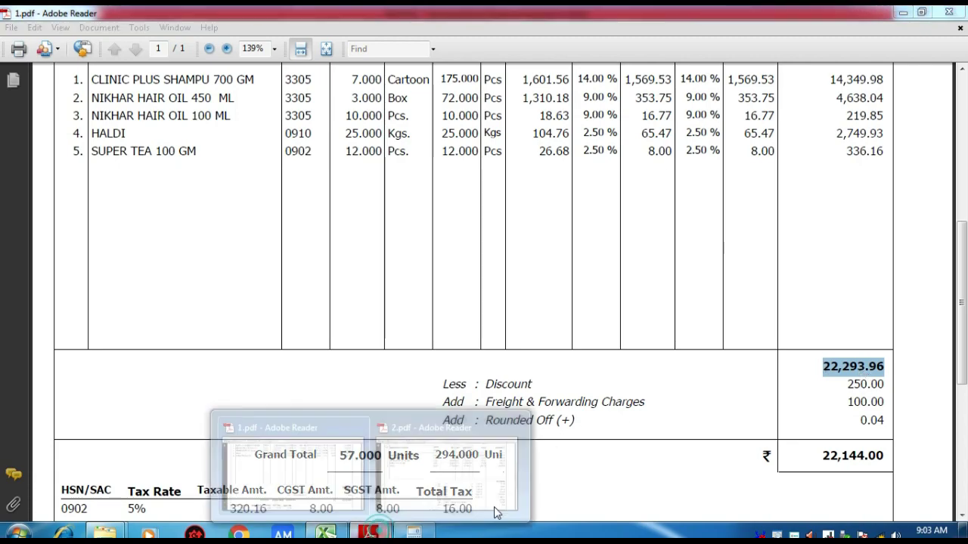
{"action": "left_click", "coordinate": [457, 484]}
{"action": "scroll", "coordinate": [854, 220], "scroll_direction": "down", "scroll_amount": 1}
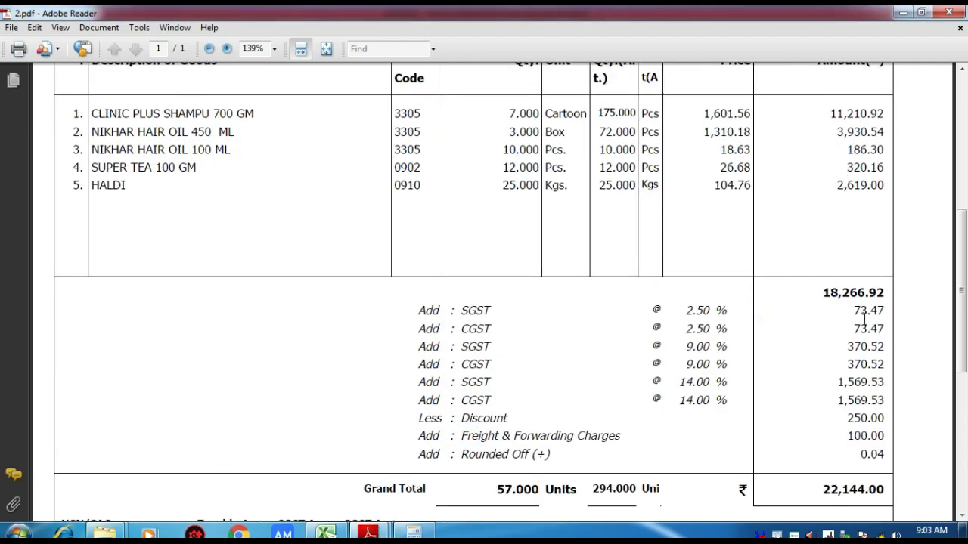
{"action": "scroll", "coordinate": [862, 348], "scroll_direction": "down", "scroll_amount": 1}
{"action": "scroll", "coordinate": [846, 208], "scroll_direction": "up", "scroll_amount": 2}
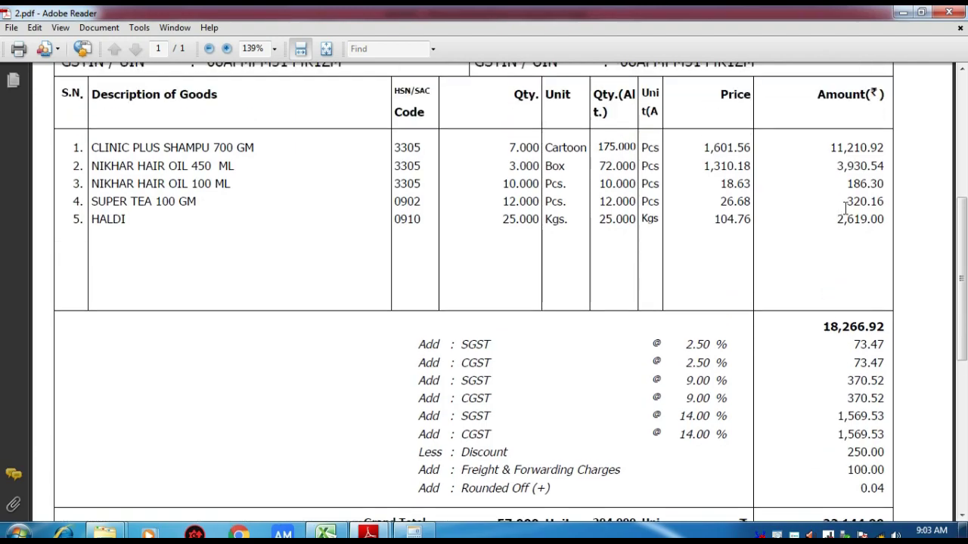
{"action": "left_click_drag", "start_coordinate": [831, 148], "coordinate": [872, 147]}
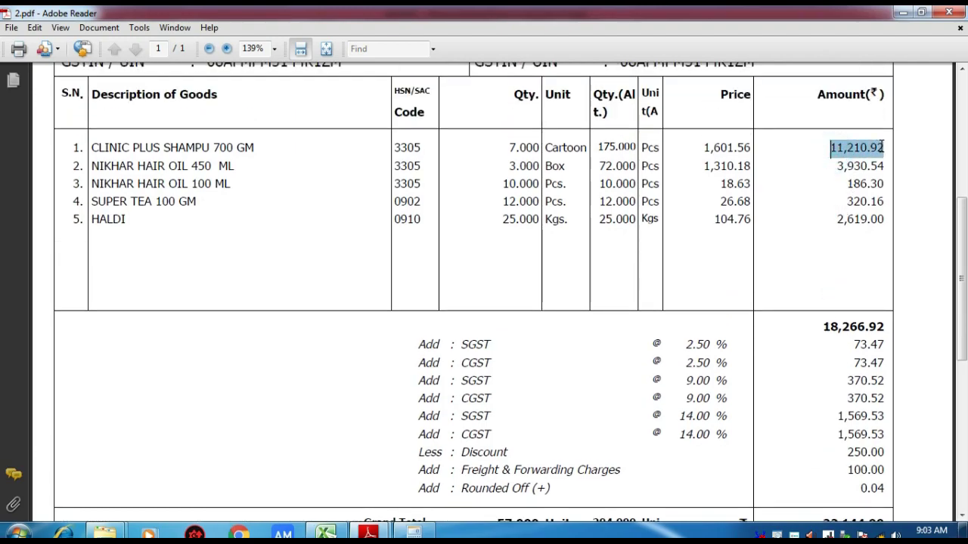
{"action": "scroll", "coordinate": [865, 272], "scroll_direction": "down", "scroll_amount": 1}
{"action": "scroll", "coordinate": [862, 307], "scroll_direction": "down", "scroll_amount": 1}
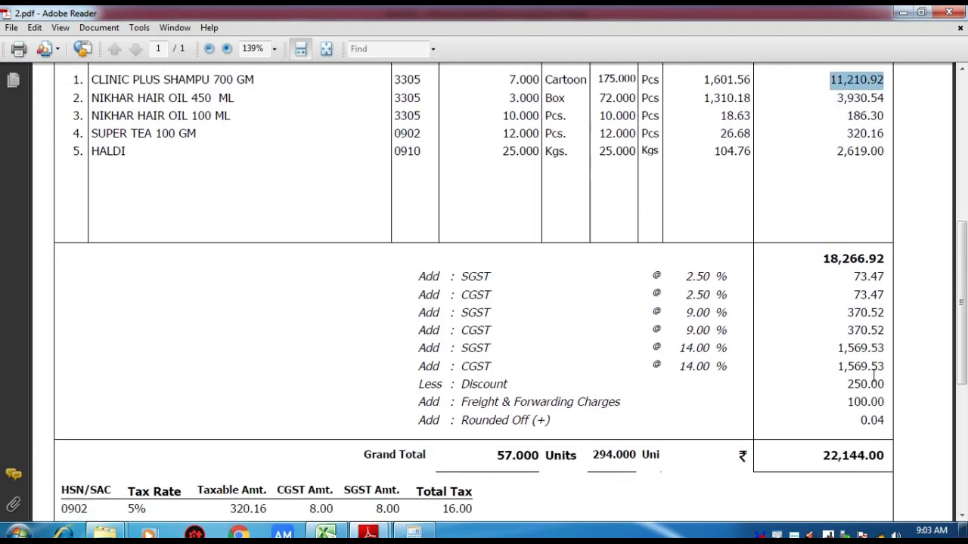
{"action": "scroll", "coordinate": [874, 375], "scroll_direction": "down", "scroll_amount": 1}
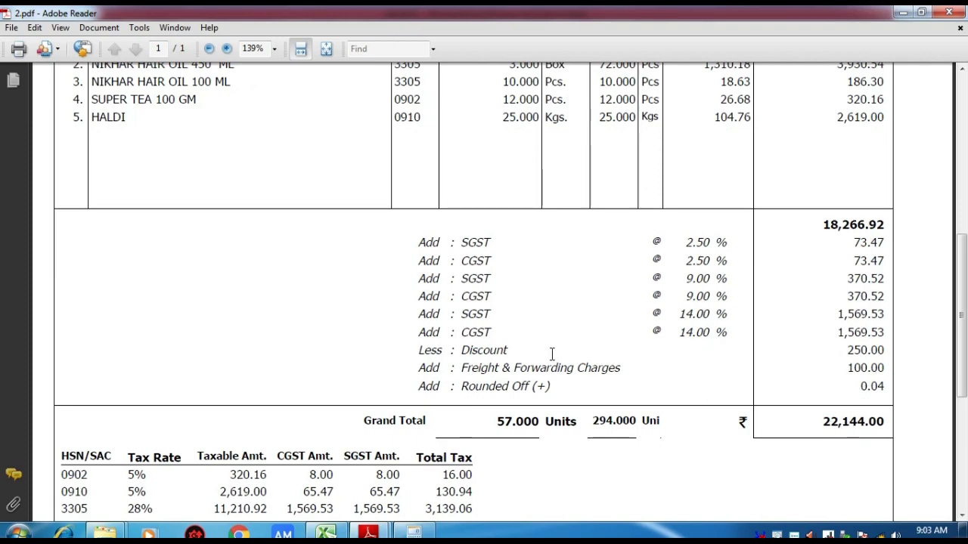
{"action": "left_click_drag", "start_coordinate": [552, 354], "coordinate": [886, 369]}
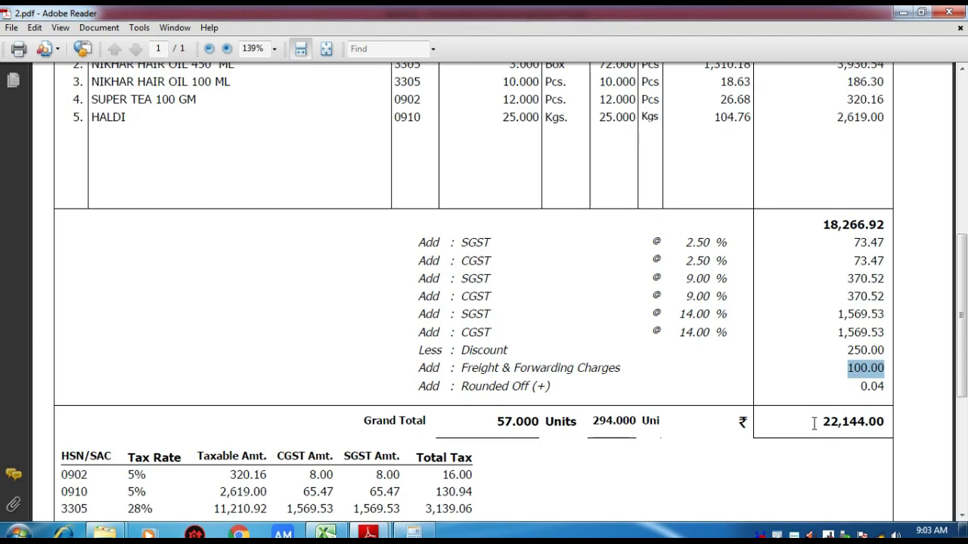
{"action": "left_click_drag", "start_coordinate": [813, 423], "coordinate": [895, 421]}
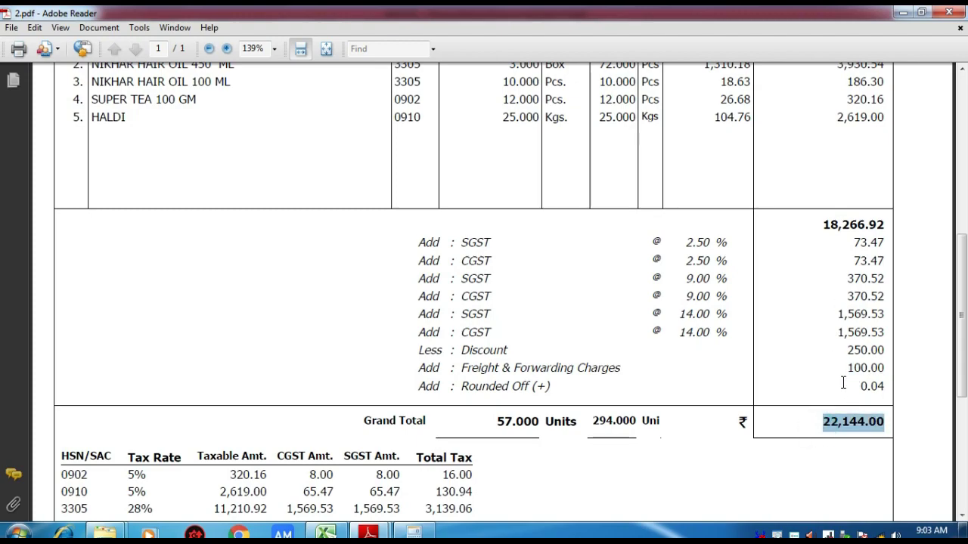
Step: Scroll 2.pdf down to the HSN/SAC tax summary table
{"action": "scroll", "coordinate": [843, 384], "scroll_direction": "up", "scroll_amount": 1}
{"action": "scroll", "coordinate": [843, 383], "scroll_direction": "up", "scroll_amount": 2}
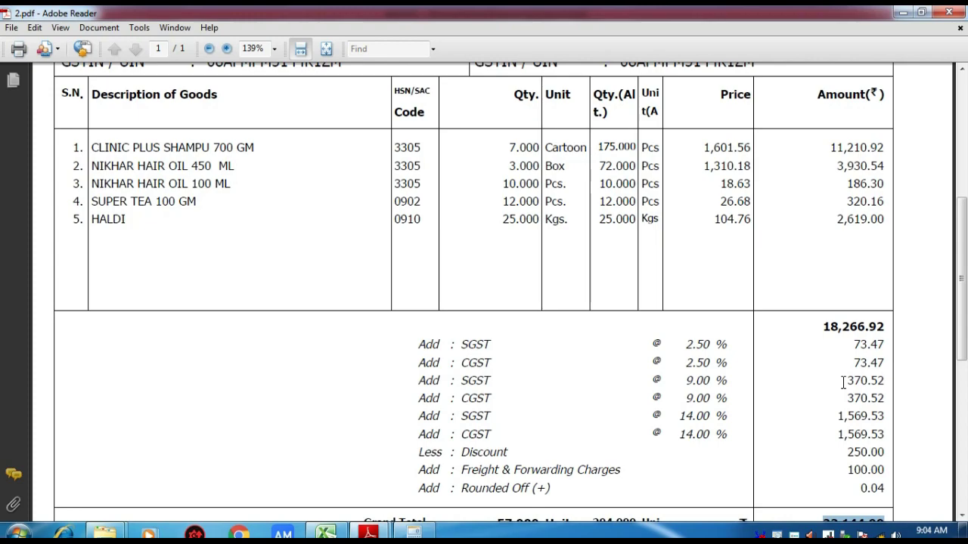
{"action": "scroll", "coordinate": [763, 372], "scroll_direction": "down", "scroll_amount": 4}
{"action": "scroll", "coordinate": [743, 350], "scroll_direction": "down", "scroll_amount": 1}
{"action": "scroll", "coordinate": [383, 335], "scroll_direction": "down", "scroll_amount": 1}
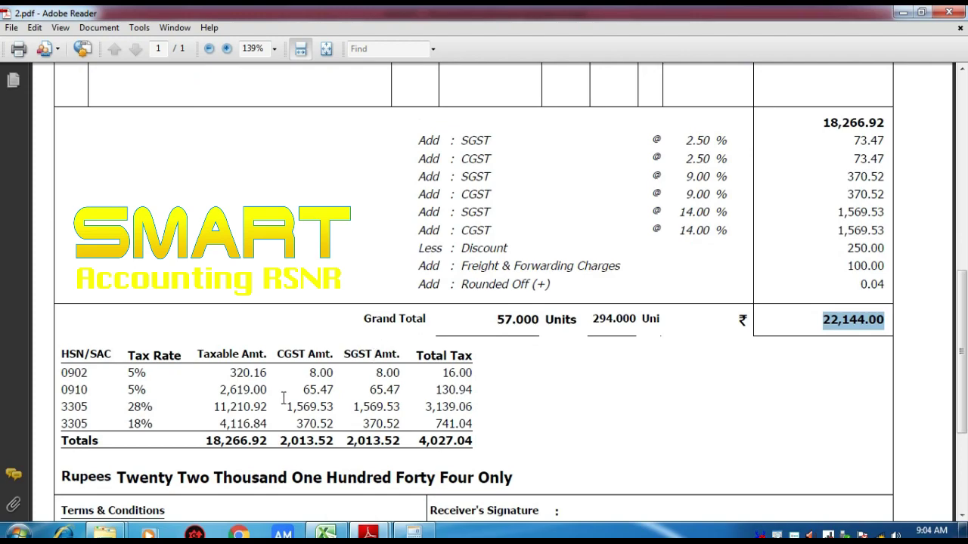
{"action": "scroll", "coordinate": [237, 367], "scroll_direction": "down", "scroll_amount": 1}
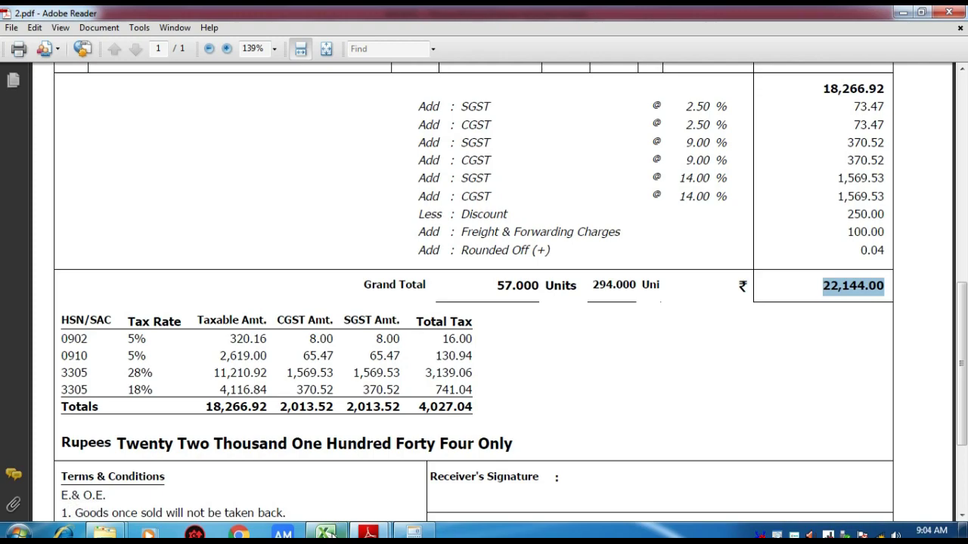
Step: Enter 2,619 as the taxable amount for HSN 0910, matching the Haldi row
{"action": "mouse_move", "coordinate": [332, 533]}
{"action": "left_click", "coordinate": [314, 458]}
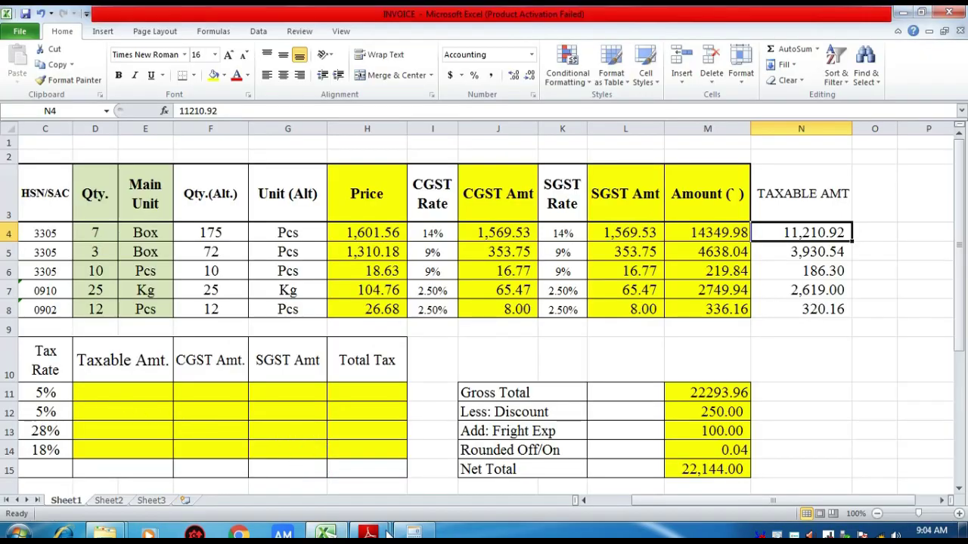
{"action": "left_click_drag", "start_coordinate": [643, 502], "coordinate": [620, 505]}
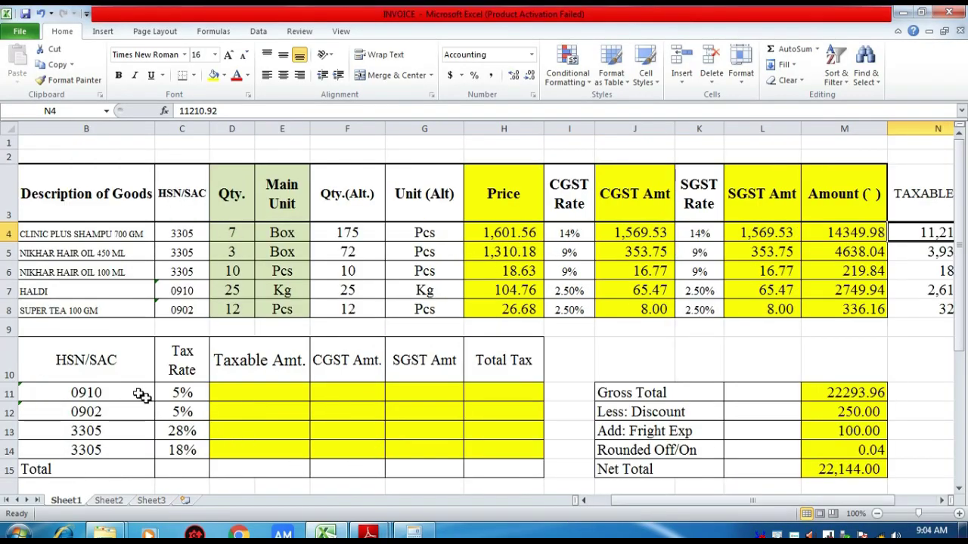
{"action": "left_click", "coordinate": [242, 392]}
{"action": "left_click", "coordinate": [183, 292]}
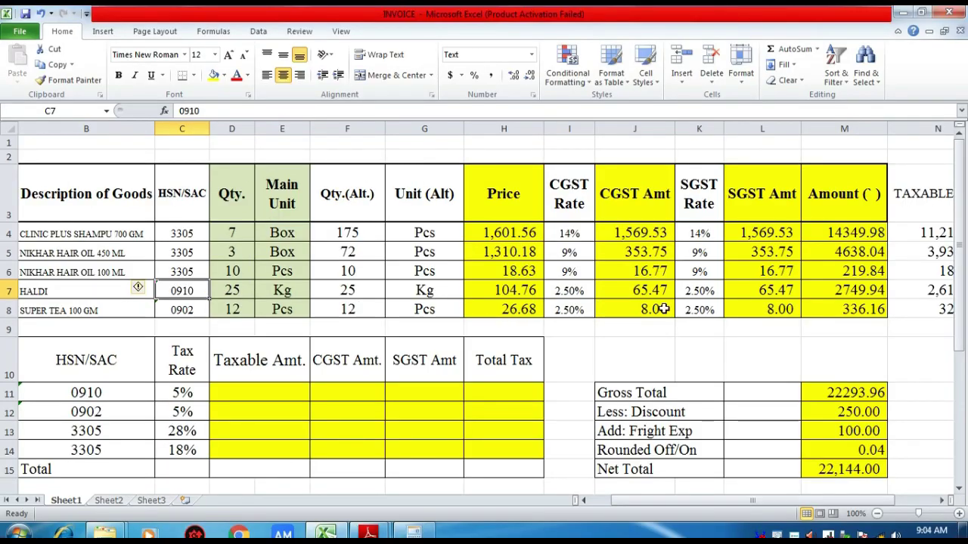
{"action": "left_click", "coordinate": [924, 295]}
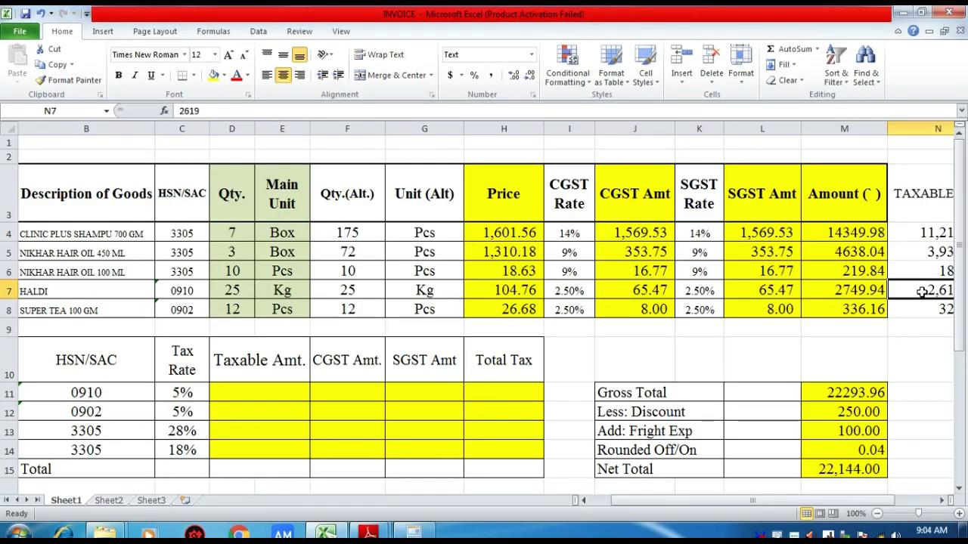
{"action": "left_click_drag", "start_coordinate": [758, 501], "coordinate": [768, 500]}
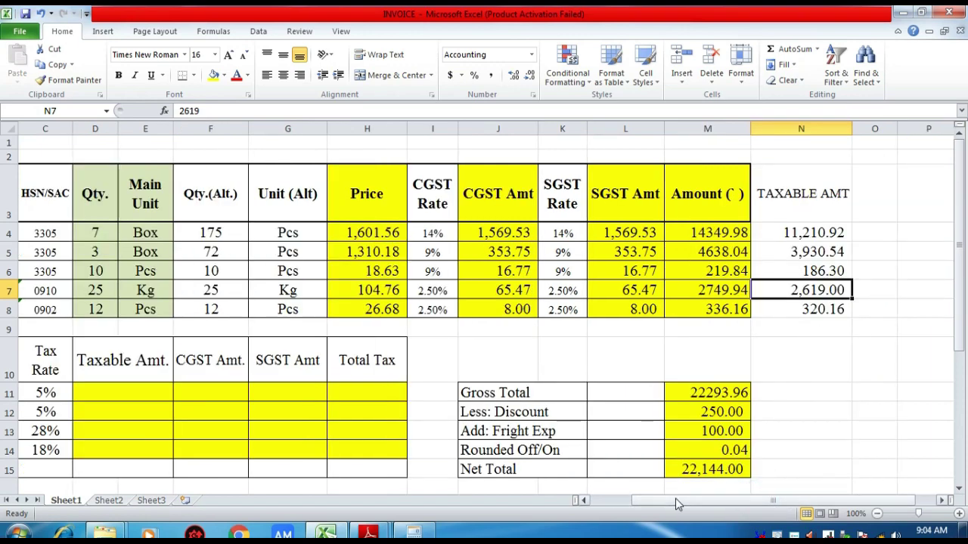
{"action": "left_click_drag", "start_coordinate": [675, 500], "coordinate": [650, 499]}
{"action": "left_click", "coordinate": [280, 396]}
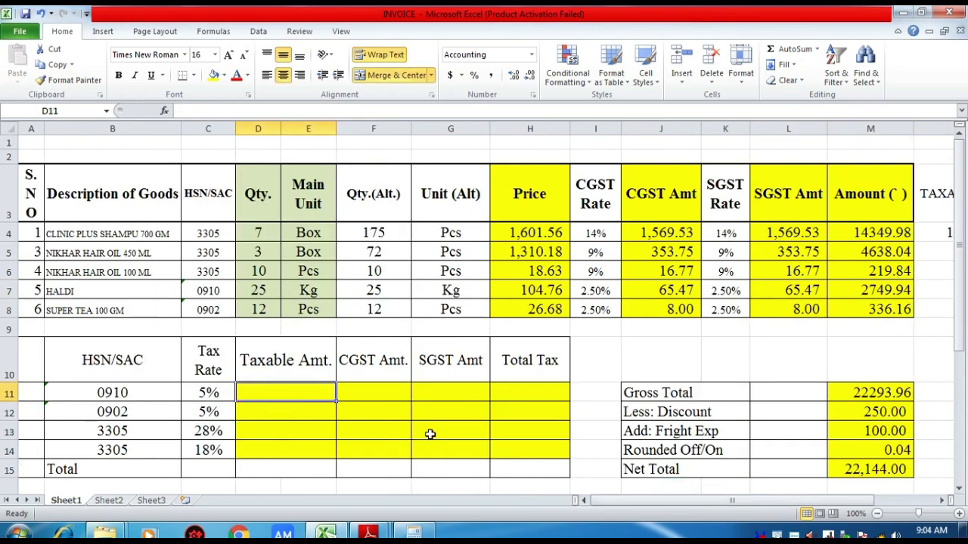
{"action": "type", "text": "2,619"}
{"action": "key", "text": "Return"}
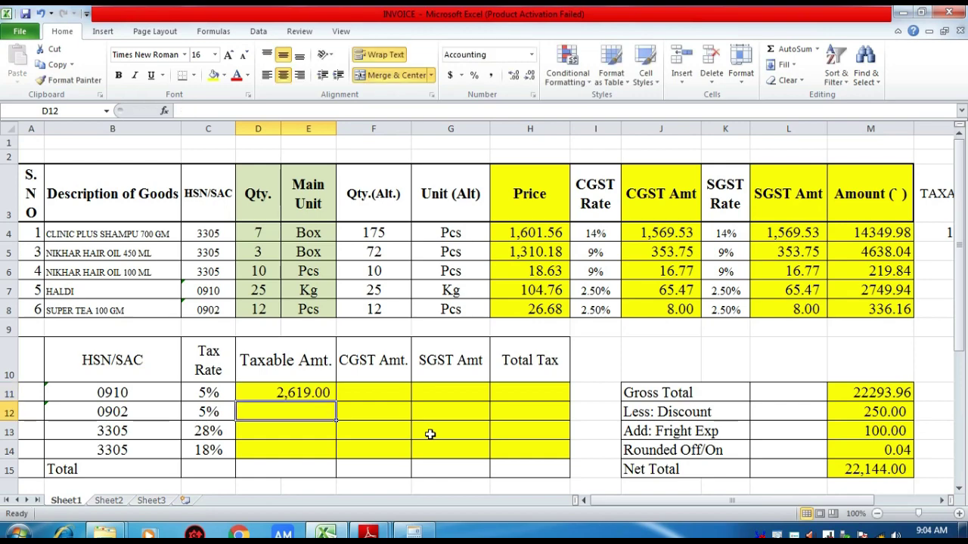
Step: Enter 320.16 as the taxable amount for HSN 0902, matching the Super Tea row
{"action": "key", "text": "Left"}
{"action": "key", "text": "Left"}
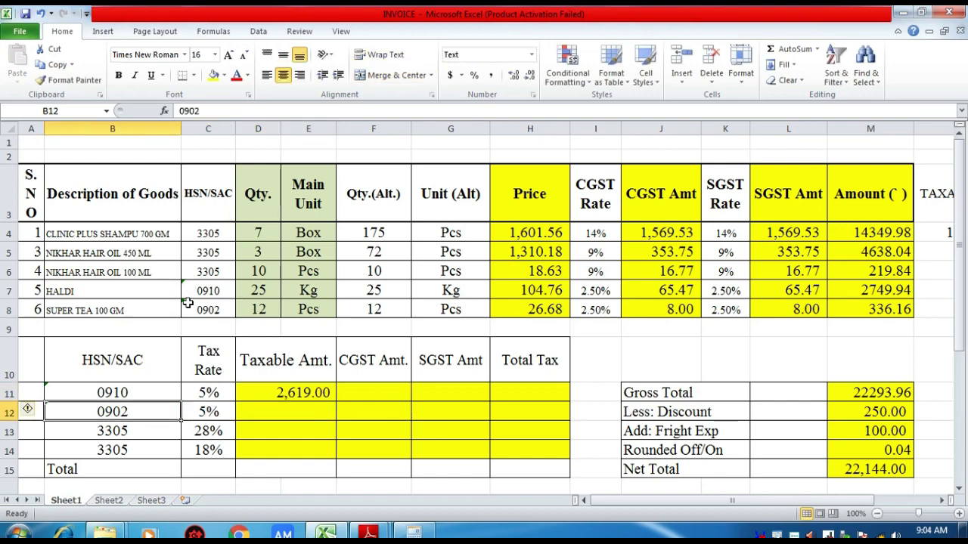
{"action": "left_click", "coordinate": [220, 310]}
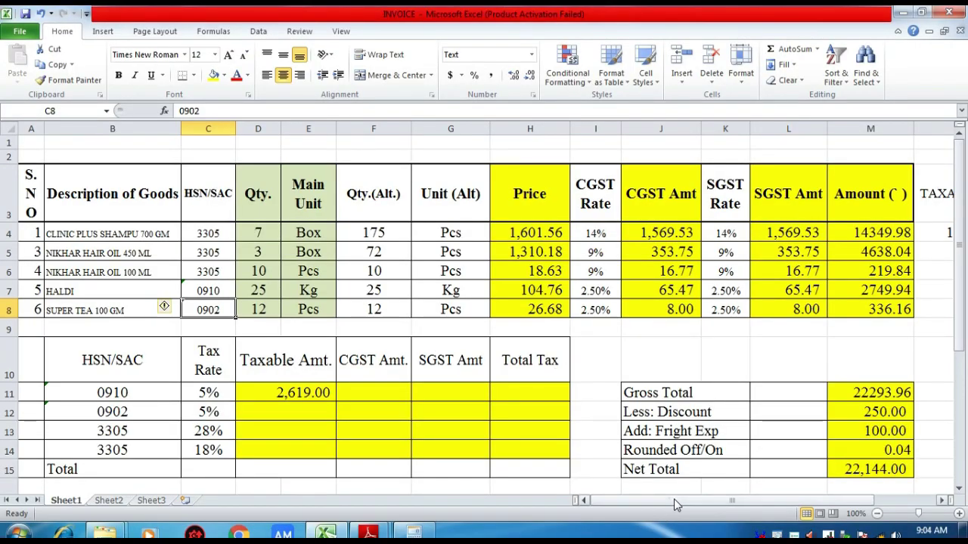
{"action": "scroll", "coordinate": [673, 499], "scroll_direction": "right", "scroll_amount": 2}
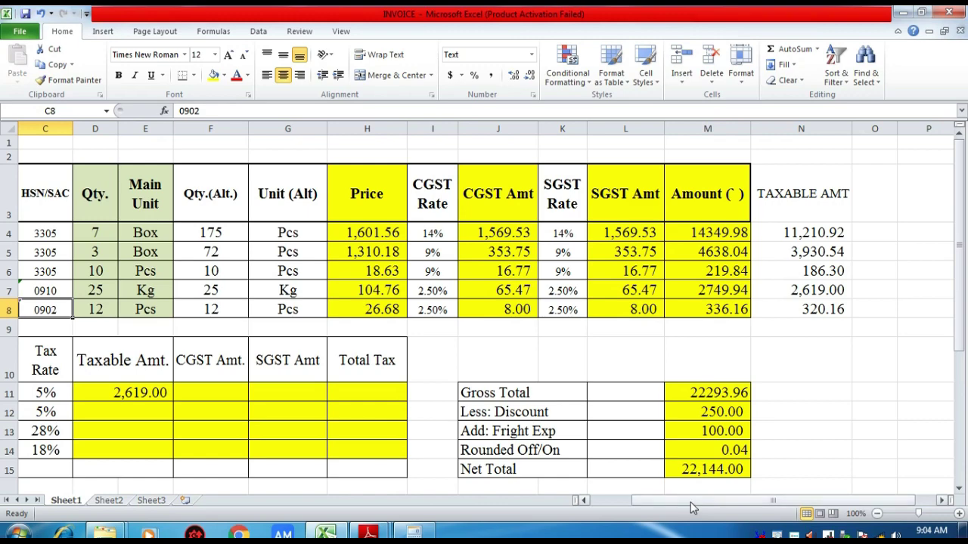
{"action": "scroll", "coordinate": [690, 502], "scroll_direction": "left", "scroll_amount": 2}
{"action": "left_click", "coordinate": [270, 413]}
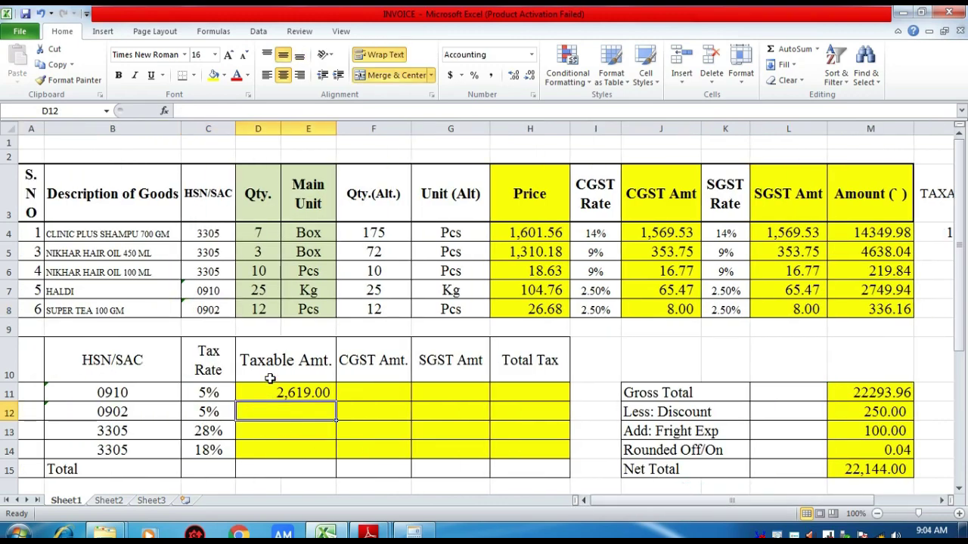
{"action": "type", "text": "320.16"}
{"action": "key", "text": "Return"}
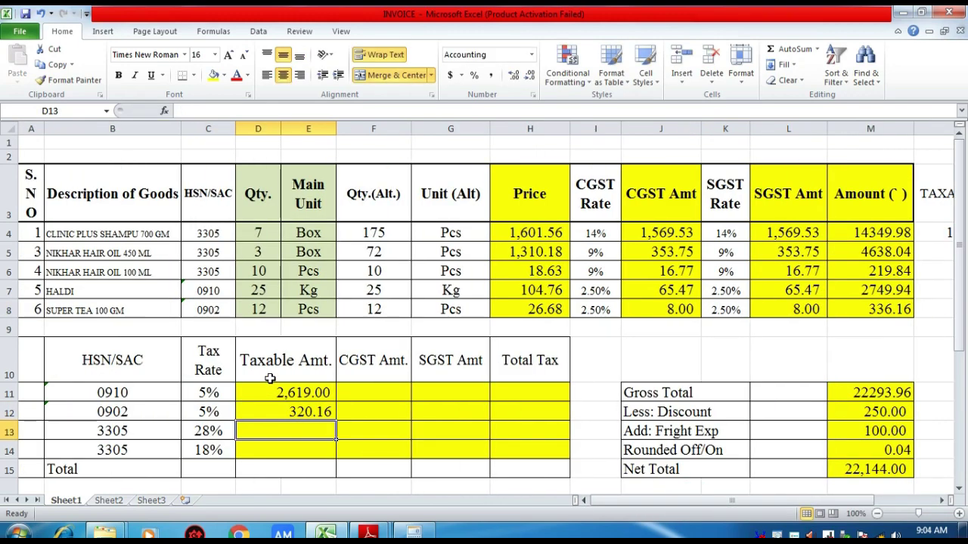
{"action": "left_click", "coordinate": [216, 433]}
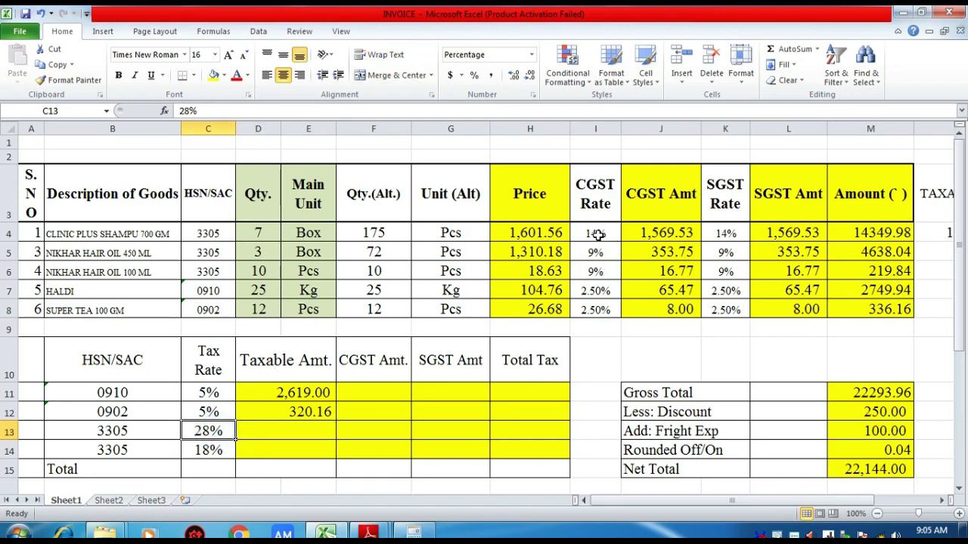
Step: Enter 11,210.92 as the taxable amount for the 28% row
{"action": "left_click_drag", "start_coordinate": [661, 501], "coordinate": [802, 501]}
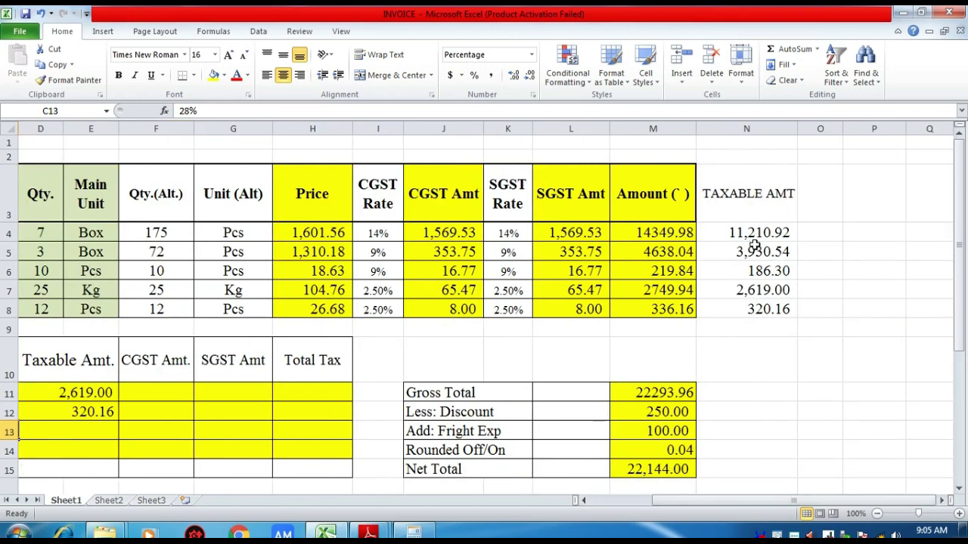
{"action": "left_click", "coordinate": [770, 227]}
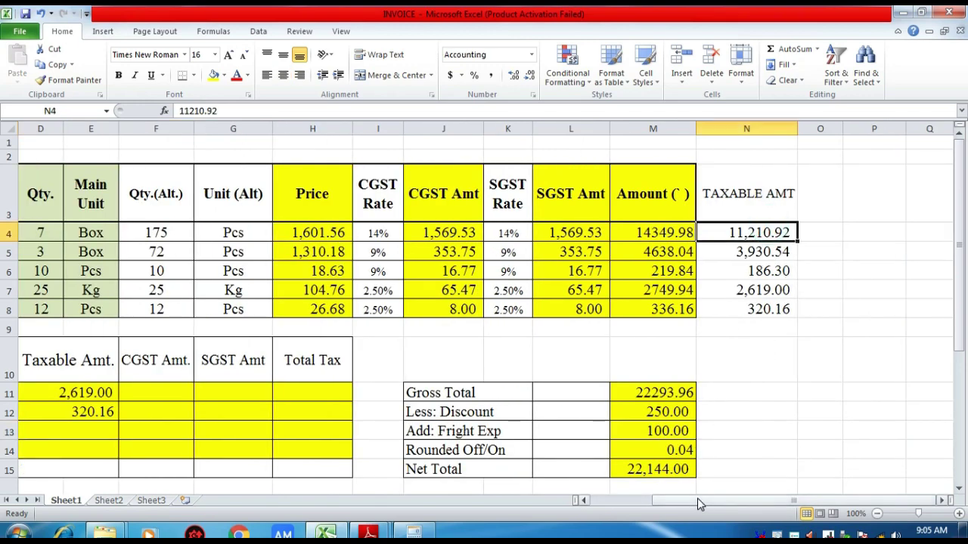
{"action": "left_click_drag", "start_coordinate": [697, 498], "coordinate": [636, 499]}
{"action": "left_click", "coordinate": [306, 430]}
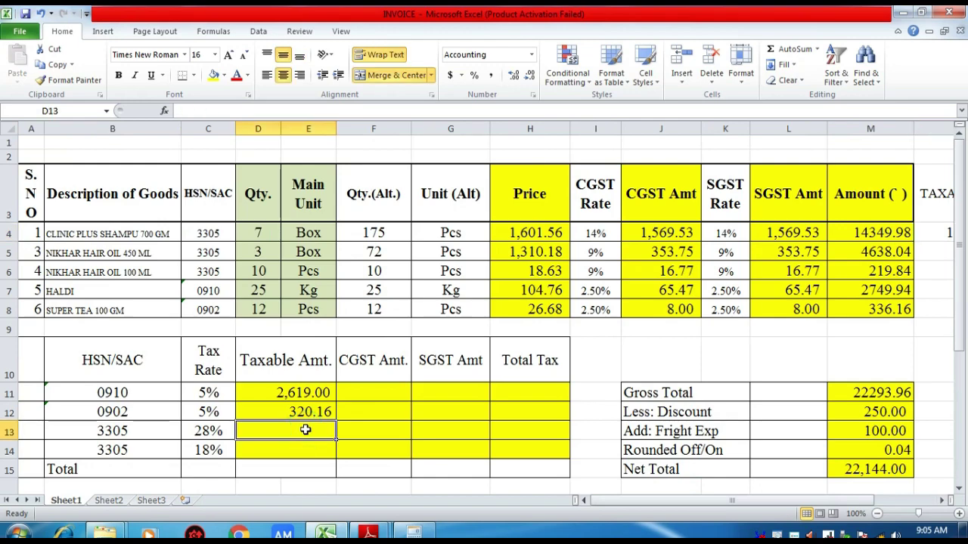
{"action": "type", "text": "11210.9"}
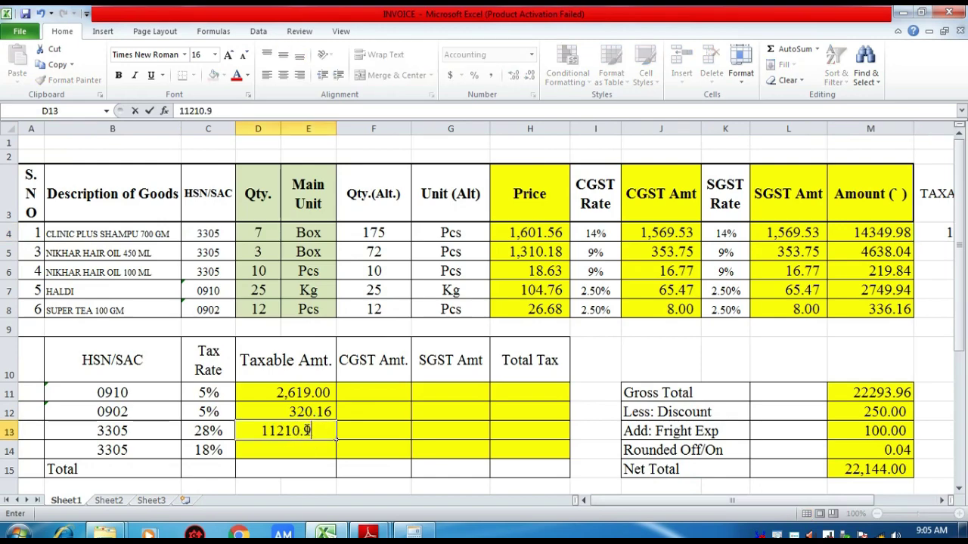
{"action": "type", "text": "2"}
{"action": "key", "text": "Return"}
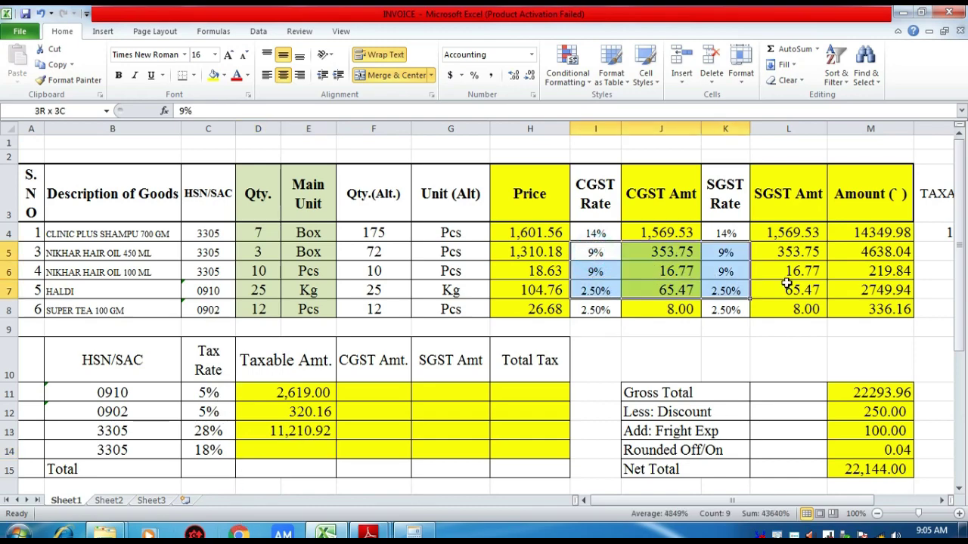
Step: Set the 18% row's taxable amount to the formula +N5+N6, giving 4,116.84
{"action": "left_click_drag", "start_coordinate": [595, 252], "coordinate": [877, 268]}
{"action": "left_click_drag", "start_coordinate": [652, 497], "coordinate": [672, 498]}
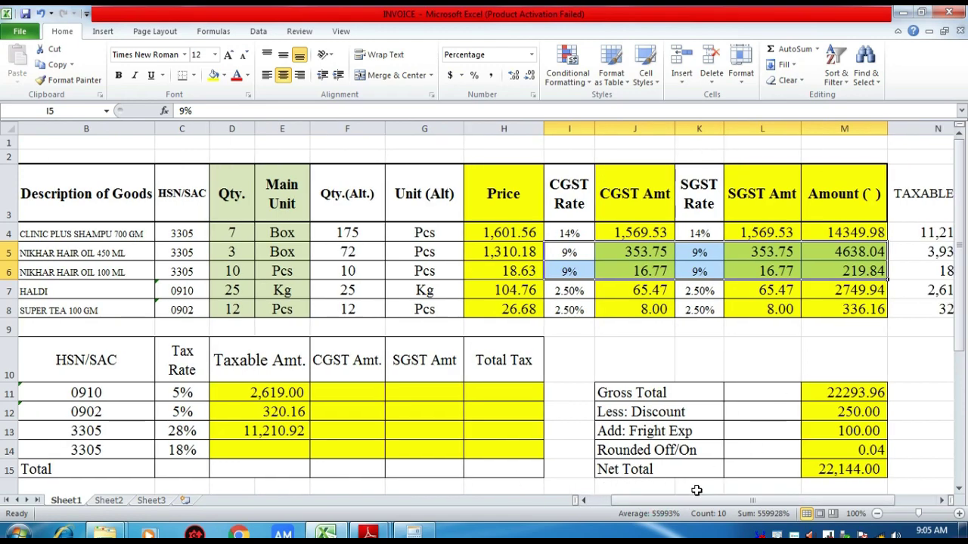
{"action": "left_click", "coordinate": [933, 500]}
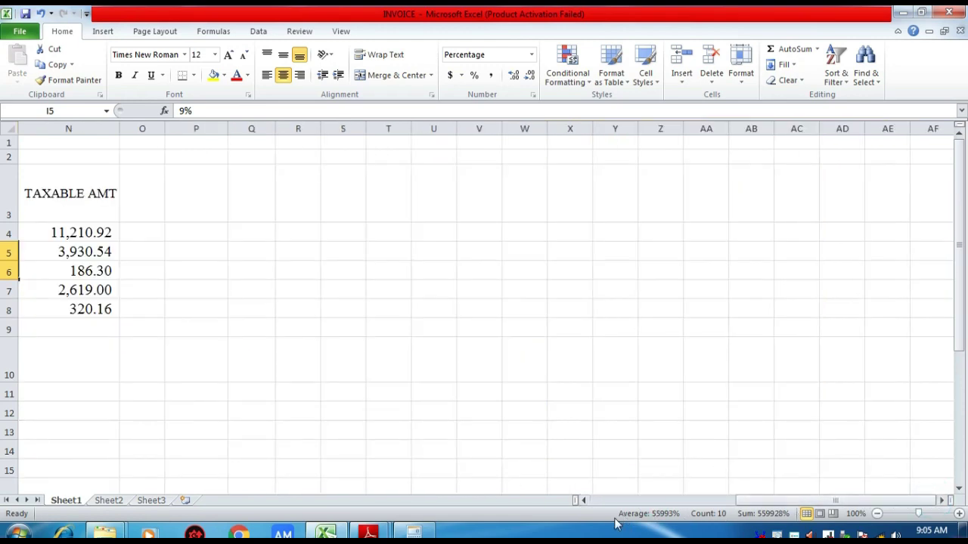
{"action": "left_click_drag", "start_coordinate": [758, 500], "coordinate": [652, 505]}
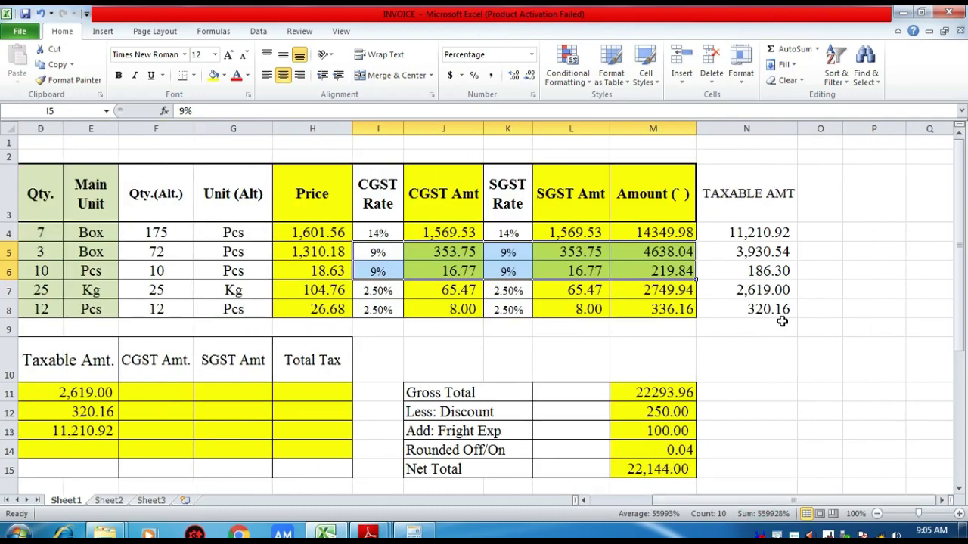
{"action": "left_click", "coordinate": [819, 308]}
{"action": "left_click", "coordinate": [768, 252]}
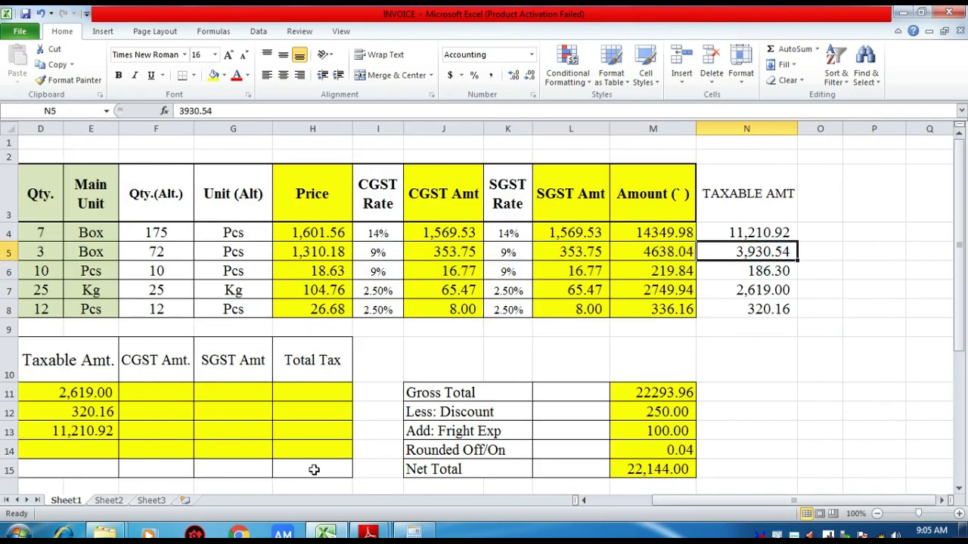
{"action": "left_click", "coordinate": [75, 449]}
{"action": "type", "text": "+"}
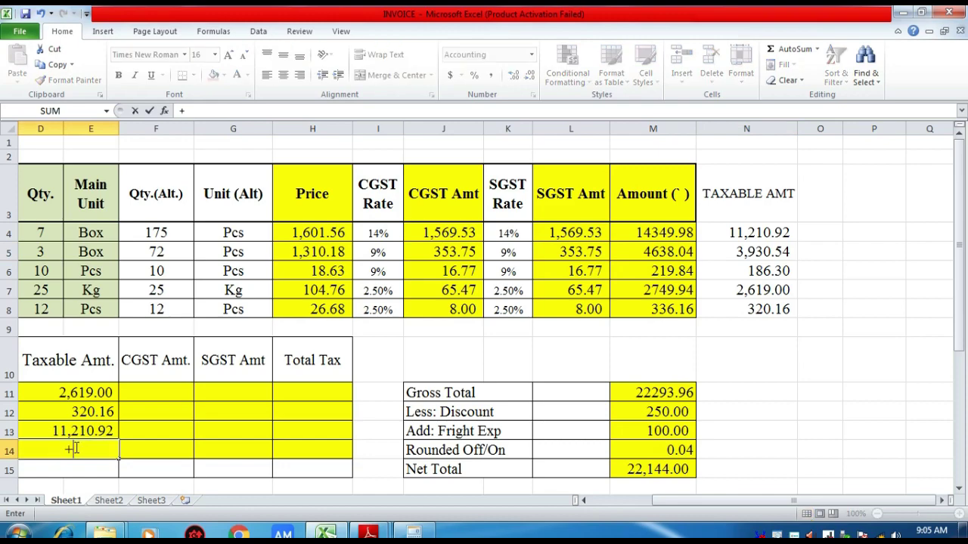
{"action": "left_click", "coordinate": [745, 254]}
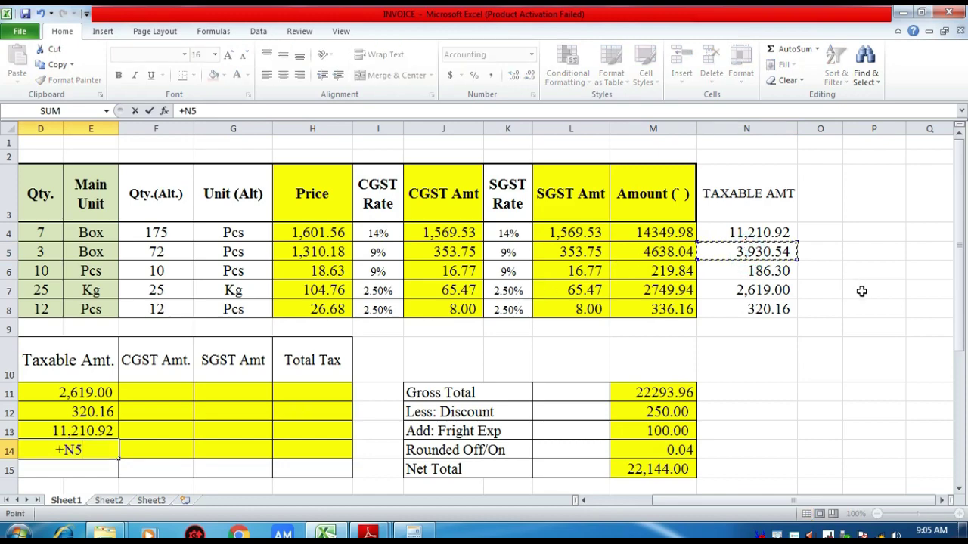
{"action": "type", "text": "+"}
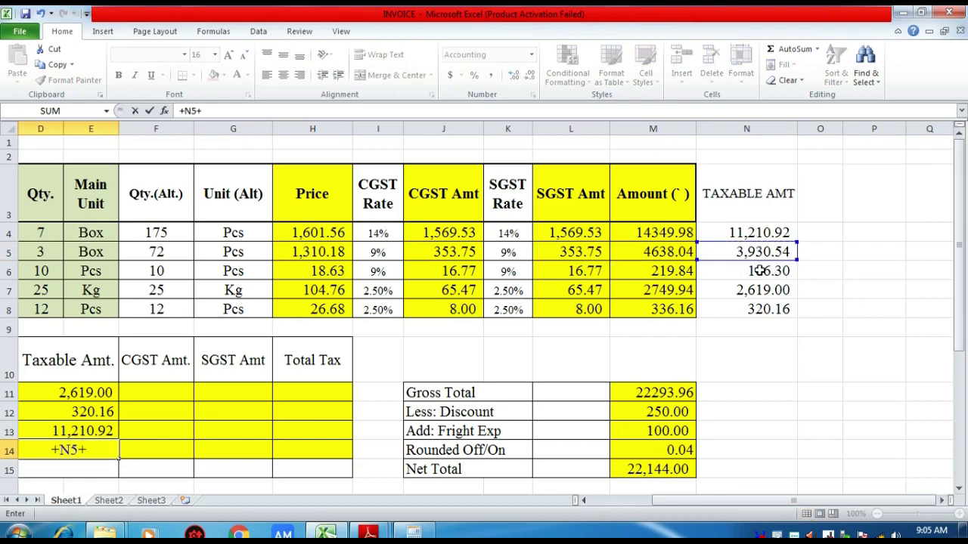
{"action": "left_click", "coordinate": [755, 270]}
{"action": "key", "text": "Return"}
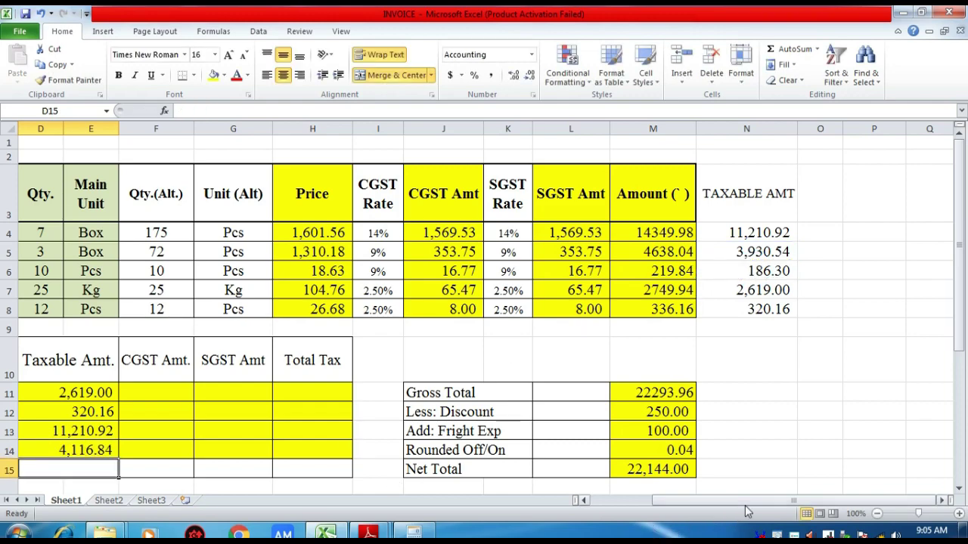
Step: Select the first CGST summary cell beside the 2,619.00 taxable amount
{"action": "left_click_drag", "start_coordinate": [744, 500], "coordinate": [708, 499]}
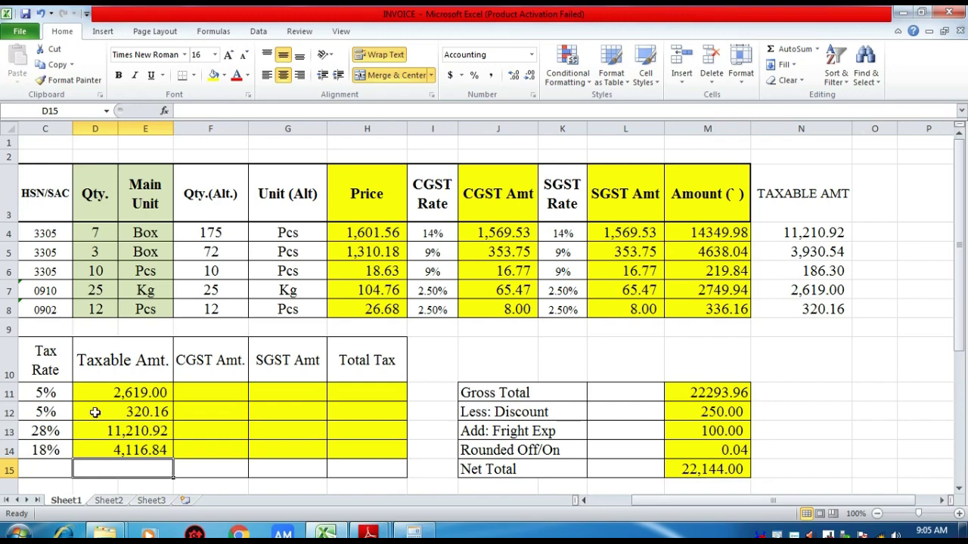
{"action": "left_click", "coordinate": [207, 388]}
{"action": "left_click", "coordinate": [282, 388]}
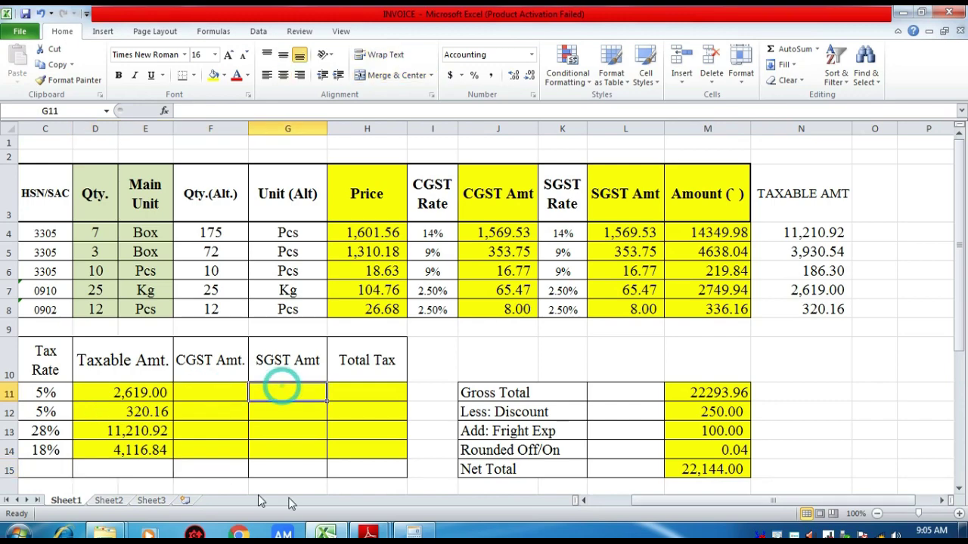
{"action": "left_click", "coordinate": [628, 502]}
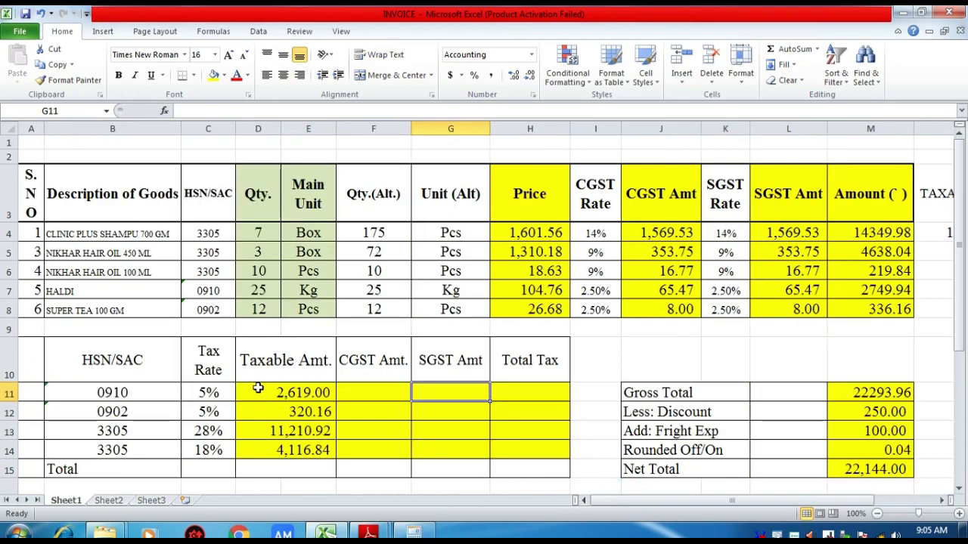
{"action": "left_click", "coordinate": [278, 364]}
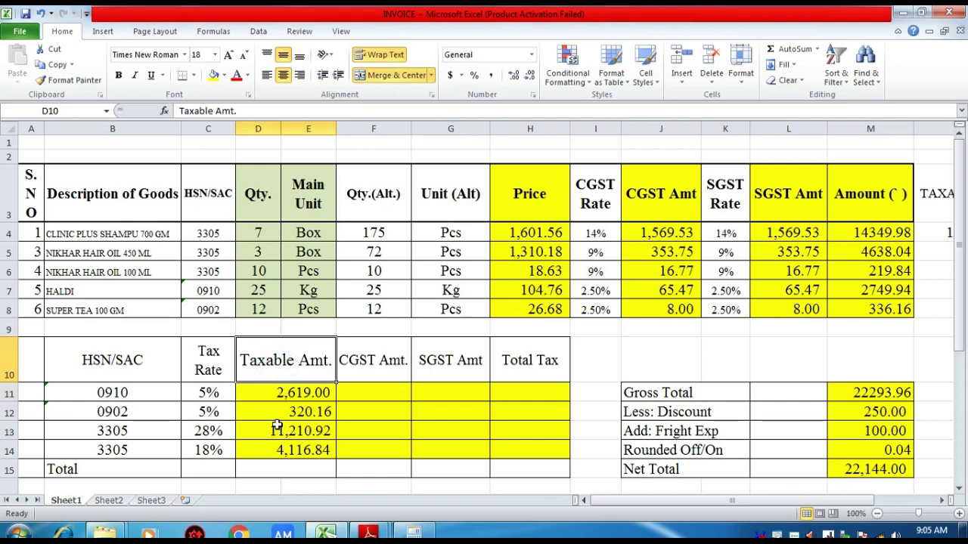
{"action": "left_click", "coordinate": [367, 392]}
{"action": "left_click", "coordinate": [296, 392]}
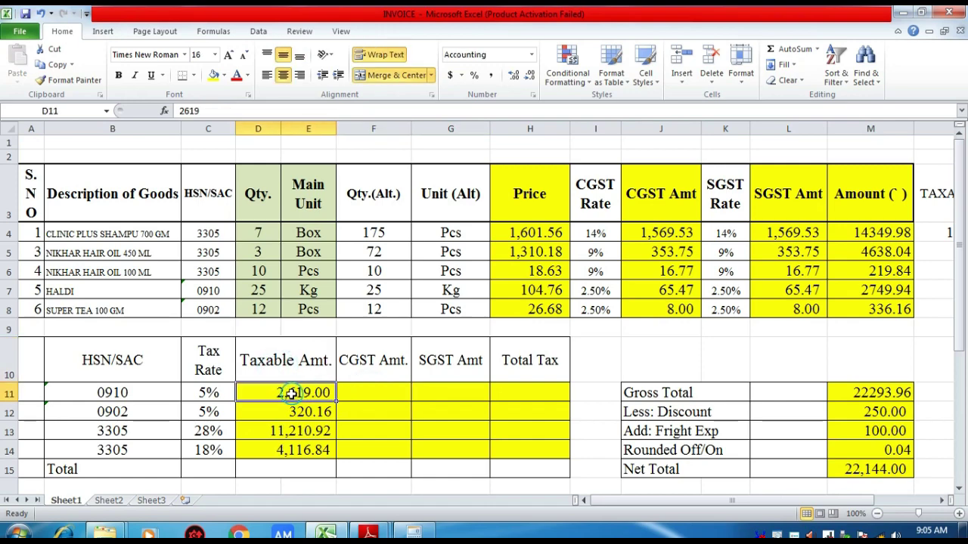
{"action": "left_click", "coordinate": [376, 394]}
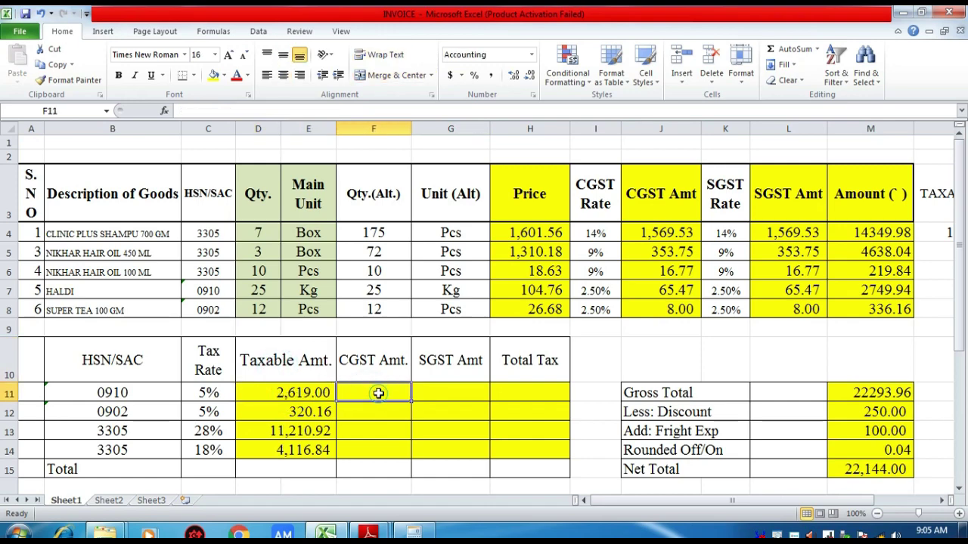
{"action": "left_click", "coordinate": [456, 392]}
{"action": "left_click", "coordinate": [348, 392]}
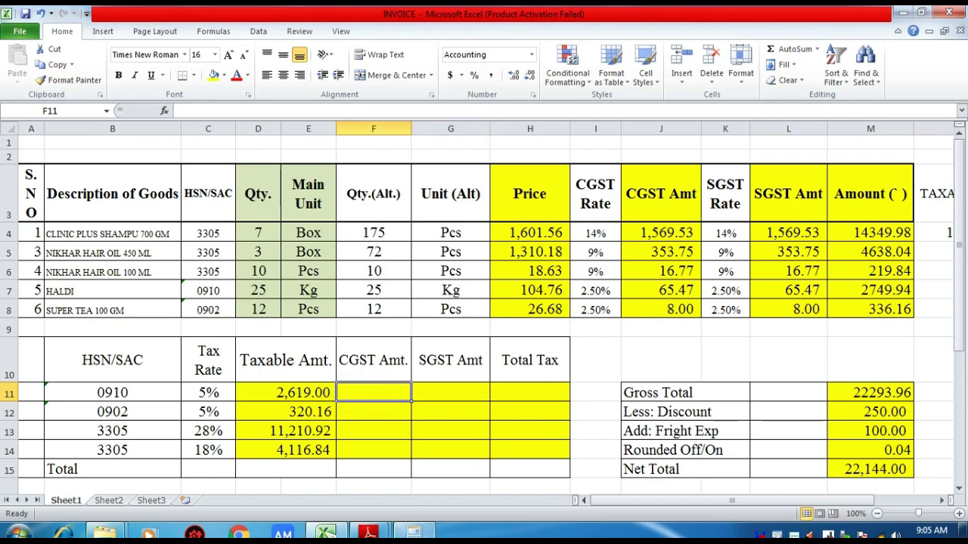
{"action": "left_click", "coordinate": [415, 532]}
Step: In Calculator, compute 2.5% of 2,619 and cross-check it as half of 5%, giving 65.475
{"action": "left_click_drag", "start_coordinate": [250, 241], "coordinate": [531, 263]}
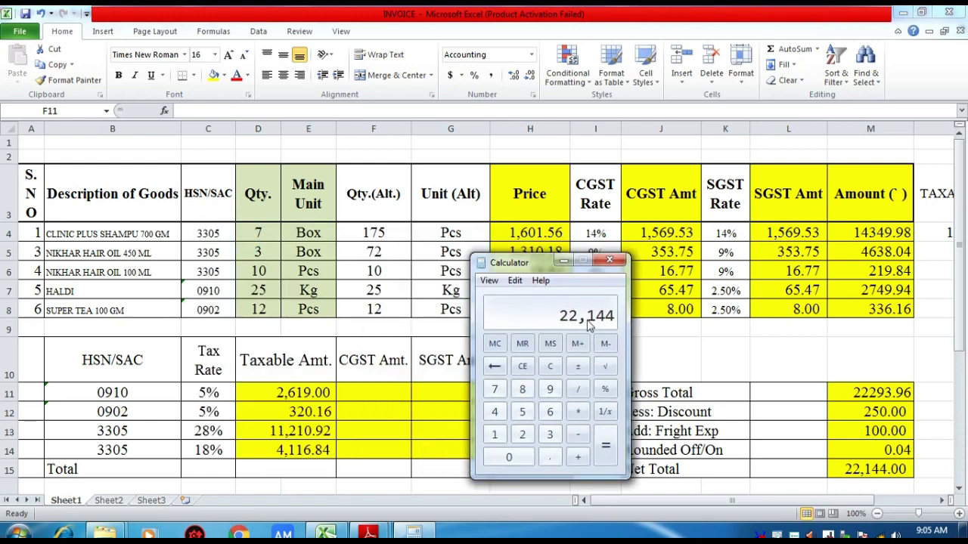
{"action": "key", "text": "Escape"}
{"action": "type", "text": "2"}
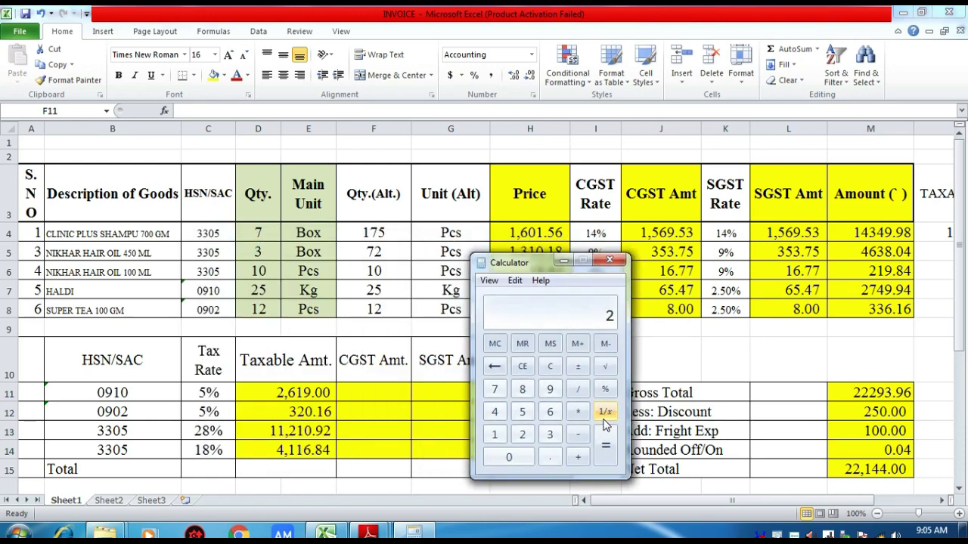
{"action": "type", "text": "619"}
{"action": "type", "text": "*"}
{"action": "type", "text": "2.5/10"}
{"action": "type", "text": "0"}
{"action": "key", "text": "Return"}
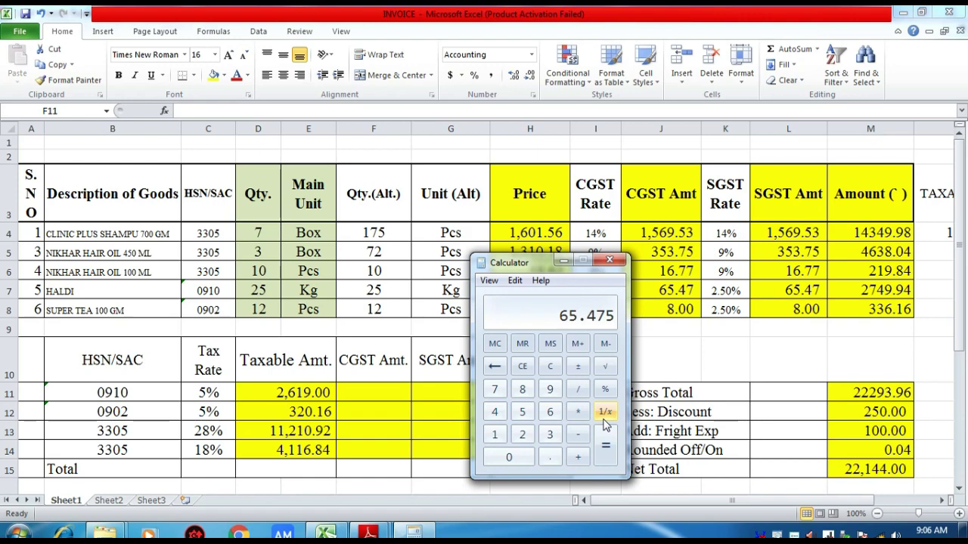
{"action": "type", "text": "261"}
{"action": "type", "text": "9*5/1"}
{"action": "type", "text": "00"}
{"action": "key", "text": "Return"}
{"action": "type", "text": "/2"}
{"action": "key", "text": "Return"}
{"action": "left_click_drag", "start_coordinate": [533, 265], "coordinate": [629, 236]}
{"action": "left_click", "coordinate": [356, 387]}
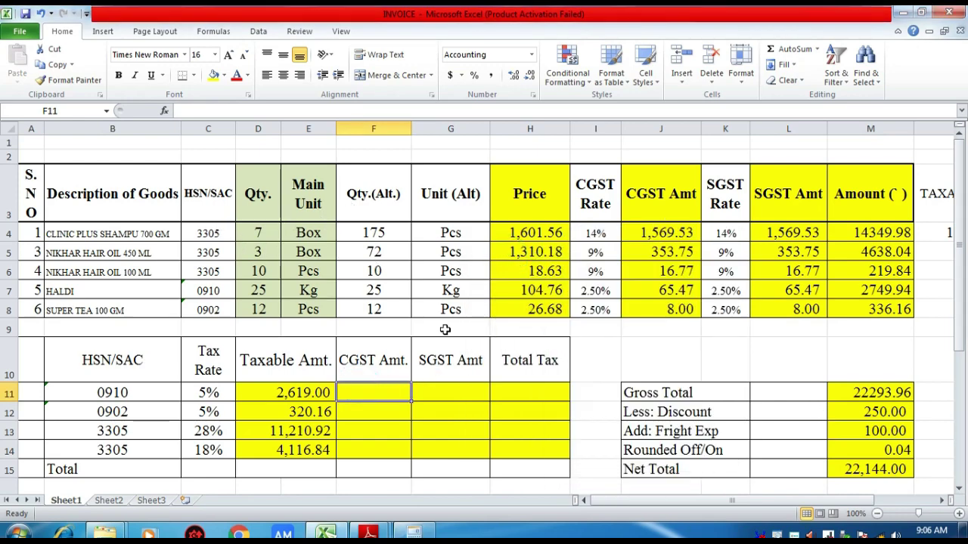
Step: Enter 65.47 as both CGST and SGST for the 0910 row
{"action": "type", "text": "65.47"}
{"action": "key", "text": "Tab"}
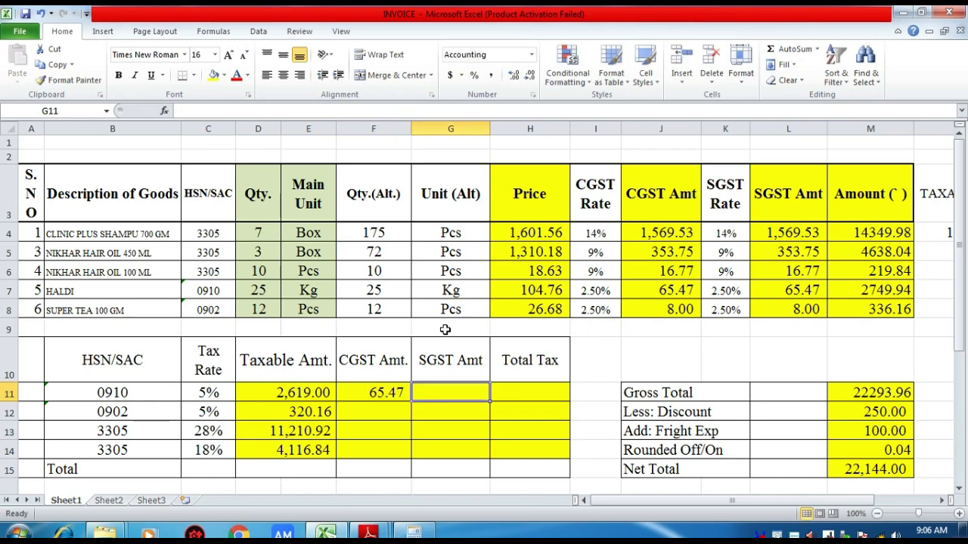
{"action": "type", "text": "65.47"}
{"action": "key", "text": "Return"}
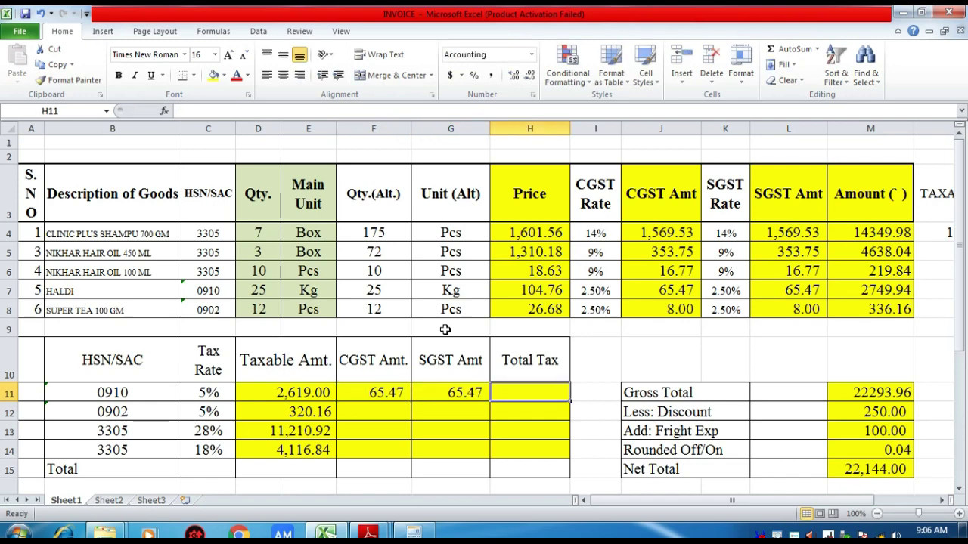
{"action": "key", "text": "Left"}
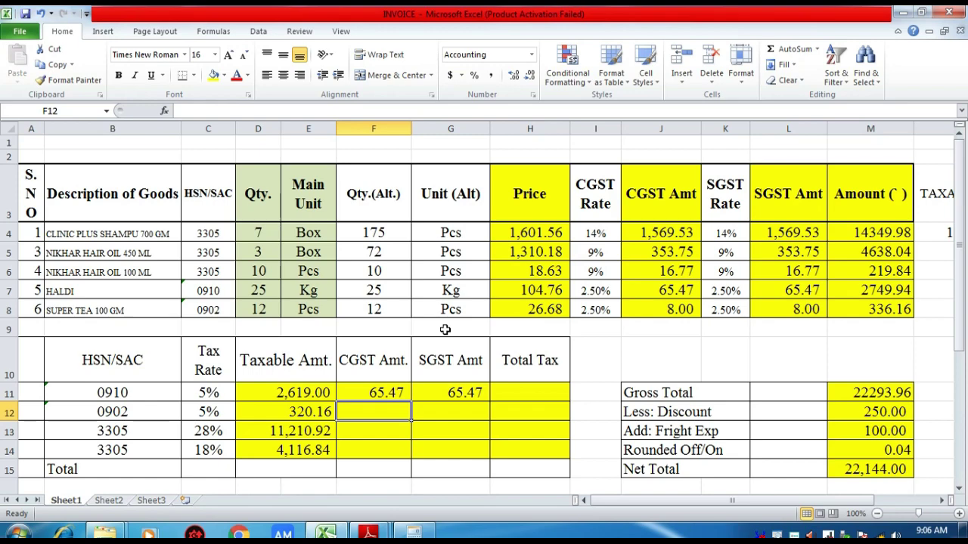
Step: Enter 8 as both CGST and SGST for the 0902 row, per the SUPER TEA line
{"action": "left_click", "coordinate": [669, 309]}
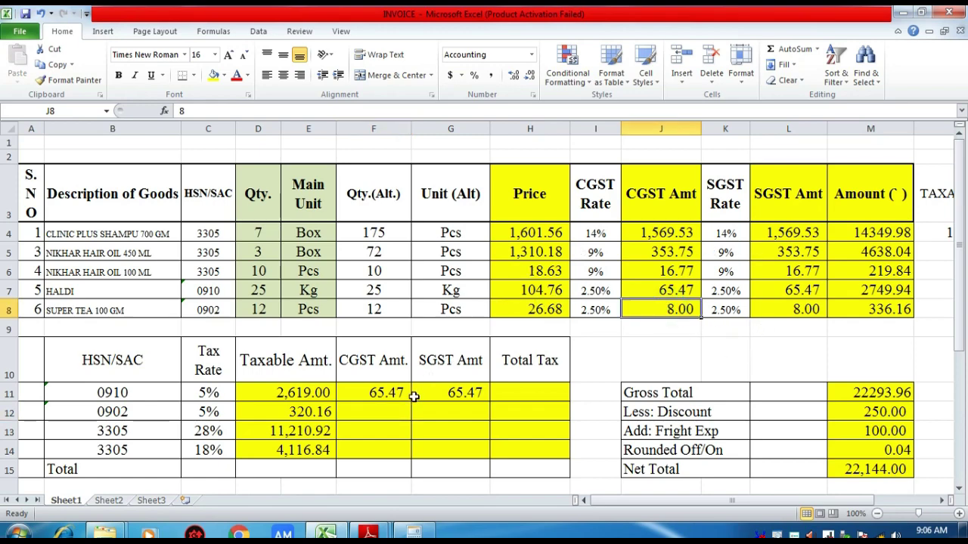
{"action": "left_click", "coordinate": [394, 409]}
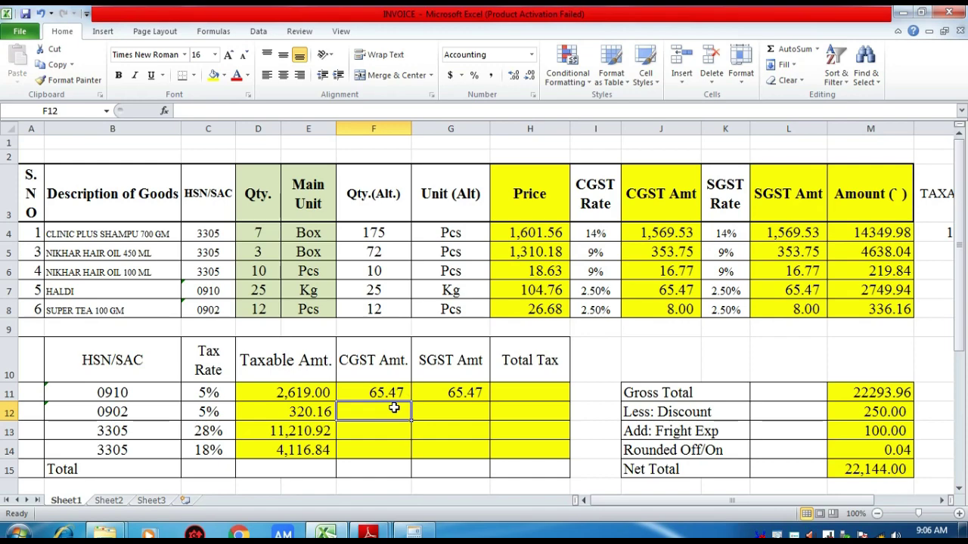
{"action": "type", "text": "8"}
{"action": "key", "text": "Tab"}
{"action": "type", "text": "8"}
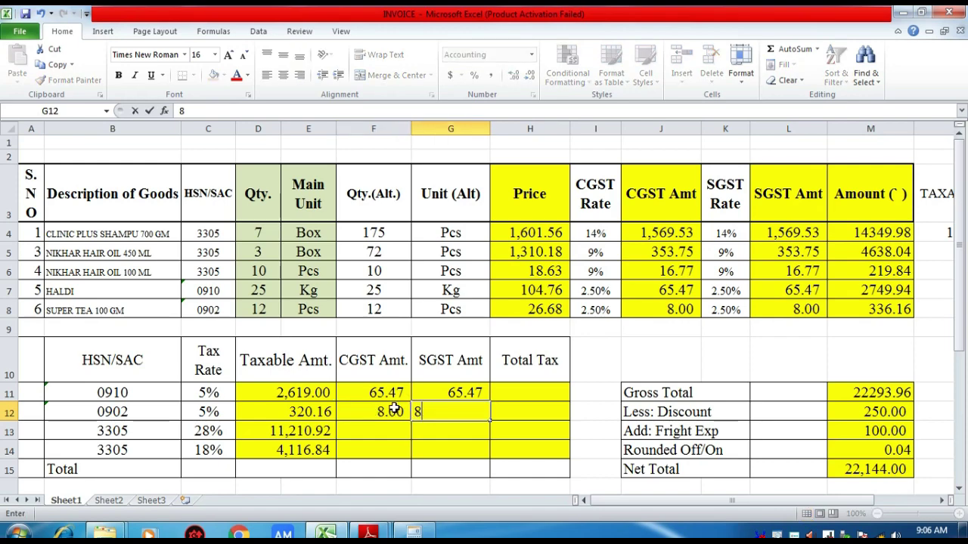
{"action": "key", "text": "Tab"}
{"action": "key", "text": "Down"}
{"action": "key", "text": "Left"}
{"action": "key", "text": "Left"}
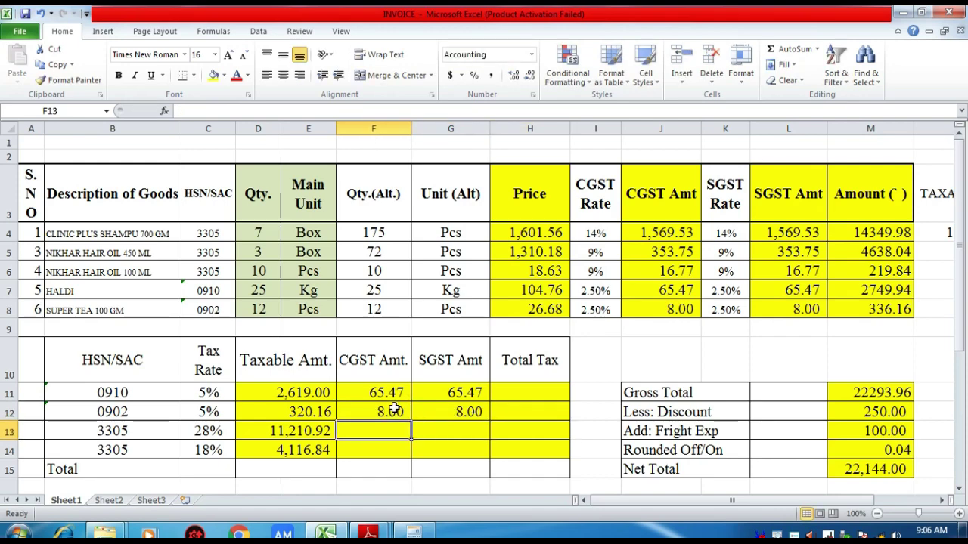
Step: Enter 1,569.53 as both CGST and SGST for the 28% 3305 row
{"action": "left_click", "coordinate": [666, 233]}
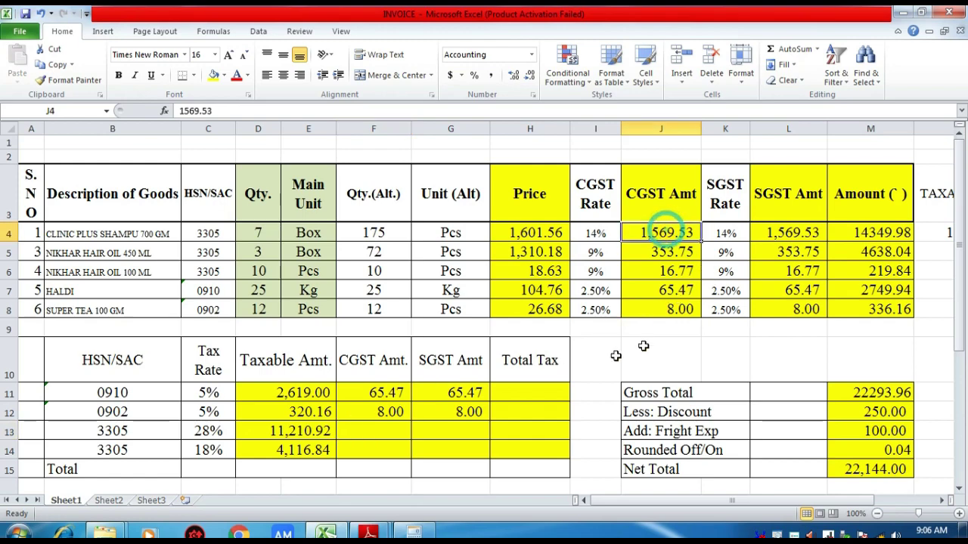
{"action": "left_click", "coordinate": [369, 430]}
{"action": "type", "text": "1,5"}
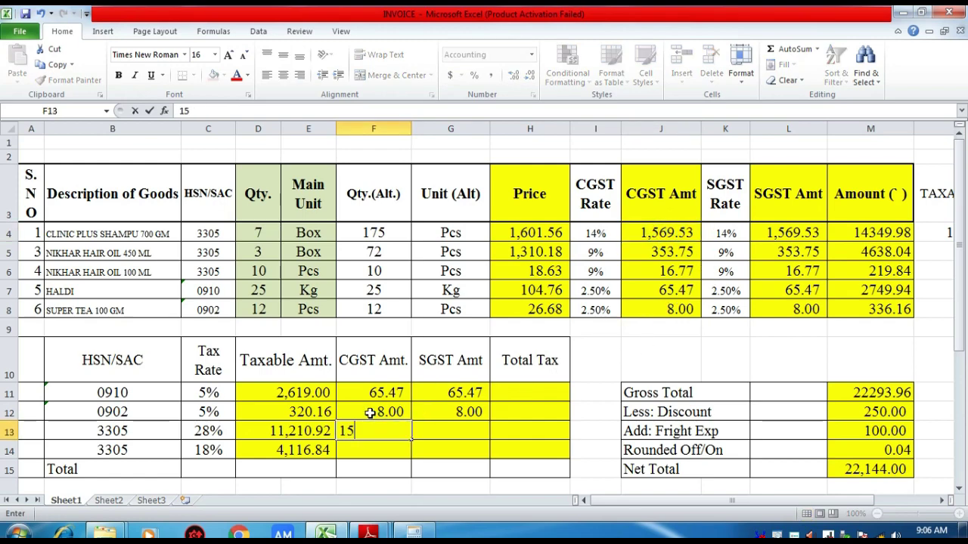
{"action": "type", "text": "69.53"}
{"action": "key", "text": "Tab"}
{"action": "type", "text": "1"}
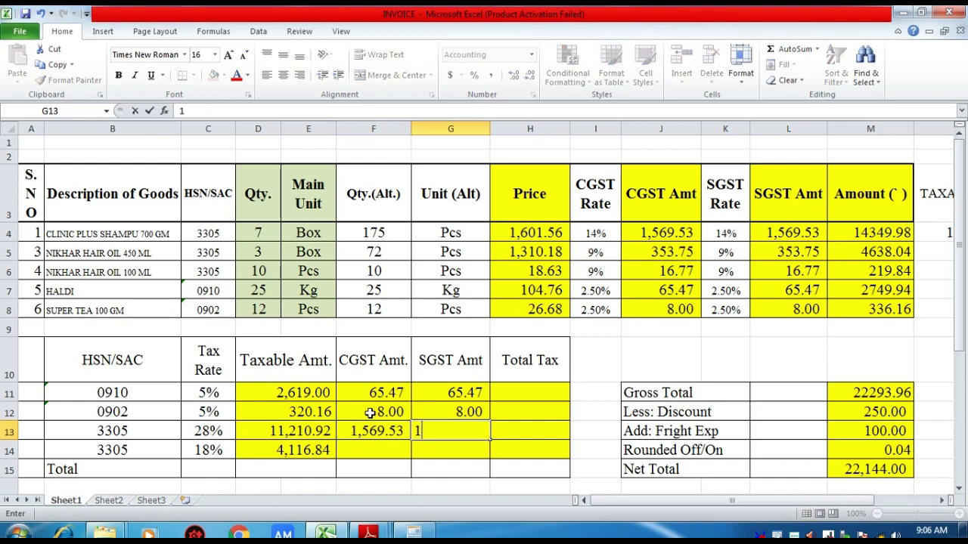
{"action": "type", "text": ",569.53"}
{"action": "key", "text": "Return"}
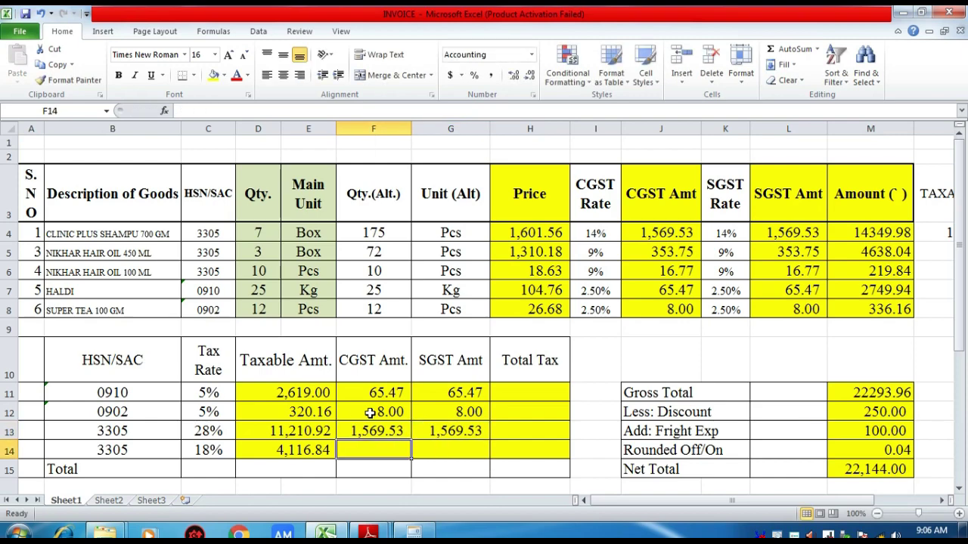
{"action": "left_click", "coordinate": [415, 533]}
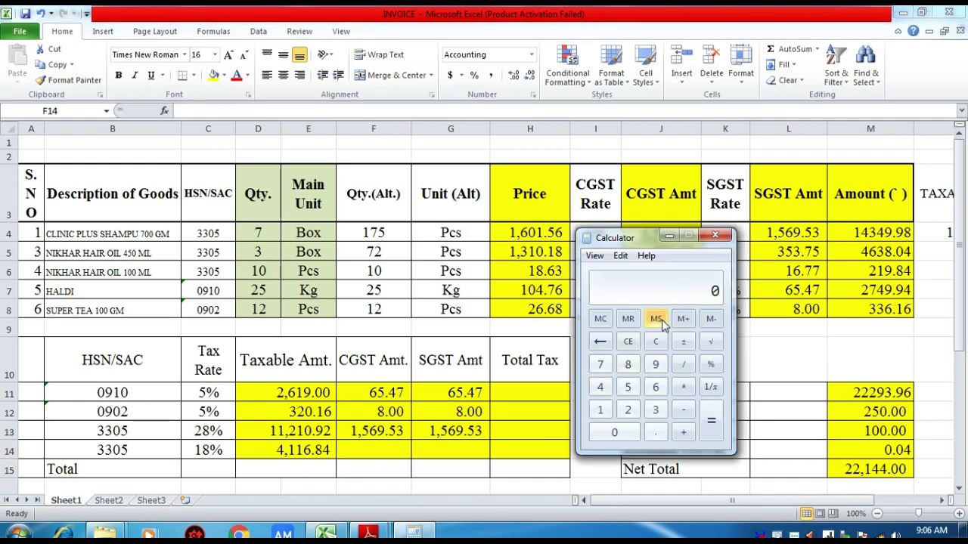
Step: Calculate 4116.84*9/100 in Calculator to get 370.5156
{"action": "type", "text": "4116"}
{"action": "type", "text": ".84*"}
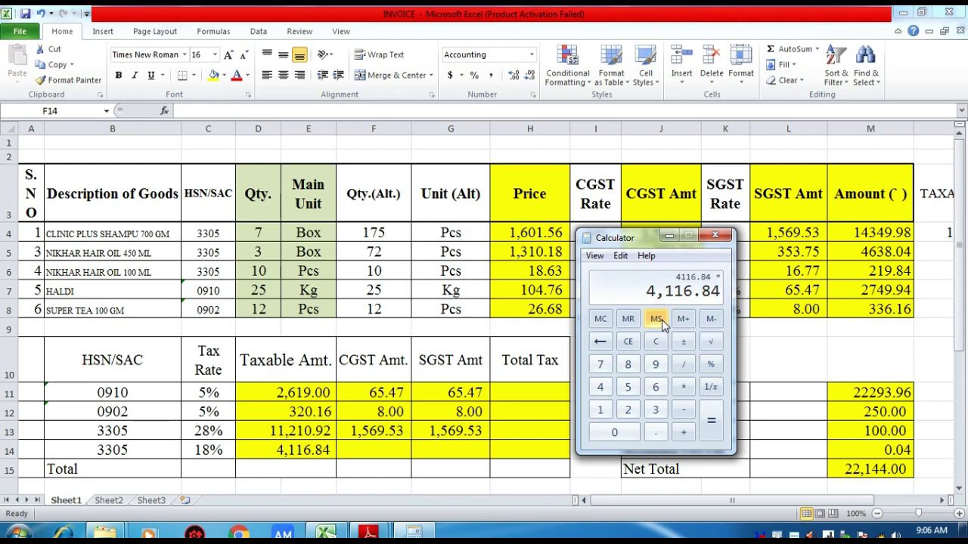
{"action": "type", "text": "9/10"}
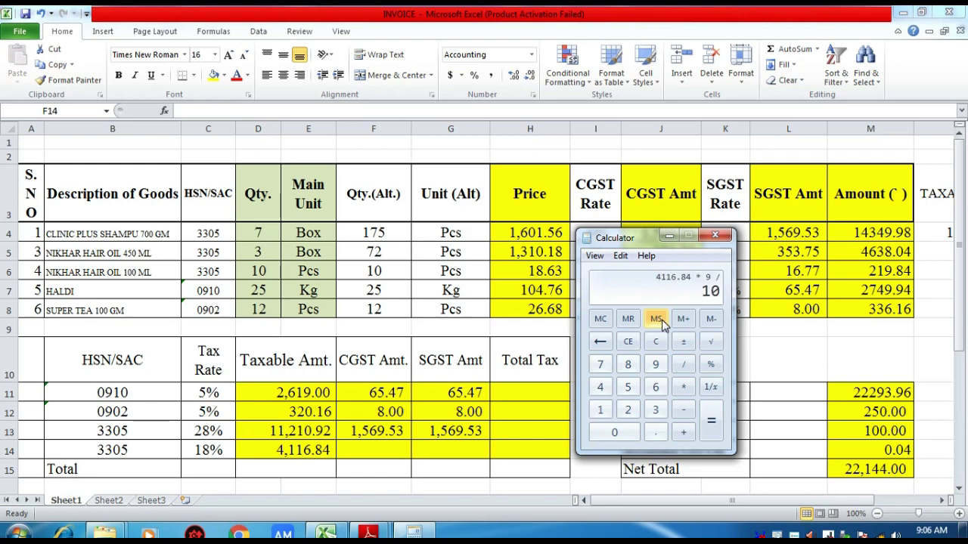
{"action": "type", "text": "0="}
{"action": "key", "text": "ctrl+q"}
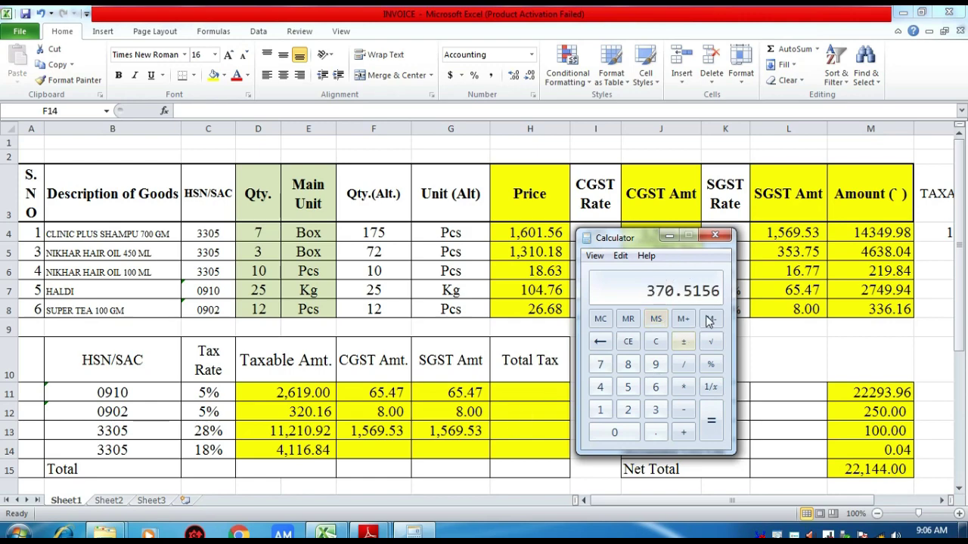
Step: Enter 370.52 as both CGST and SGST for the 18% row
{"action": "left_click", "coordinate": [384, 450]}
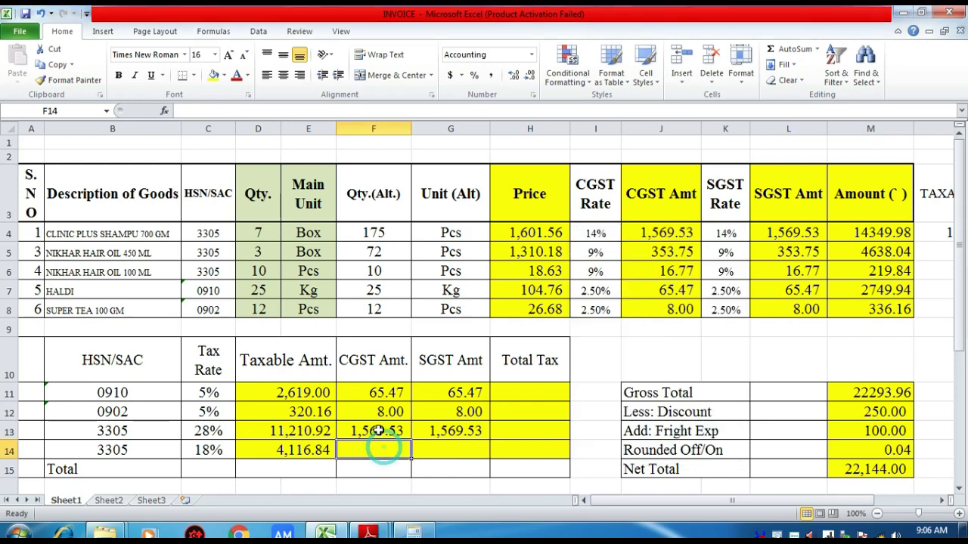
{"action": "type", "text": "370.52"}
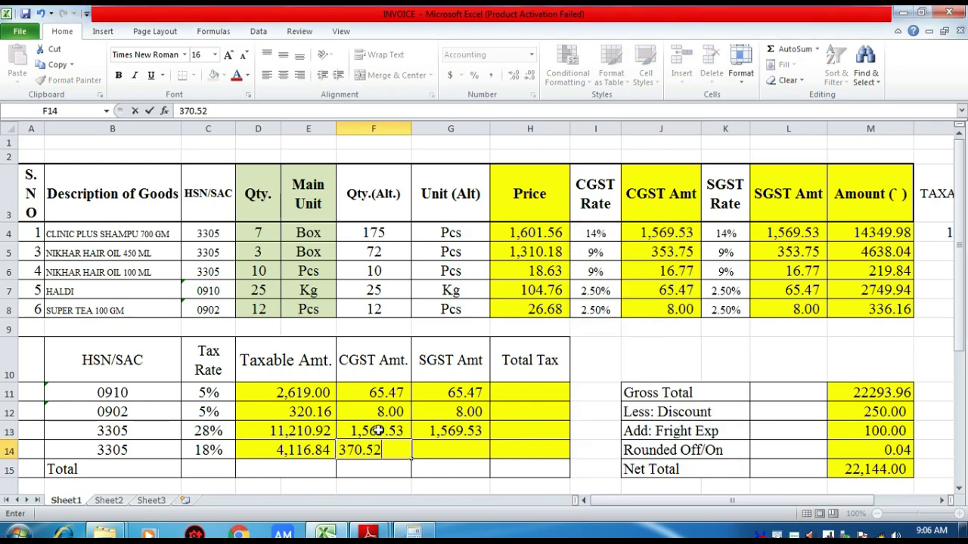
{"action": "key", "text": "Tab"}
{"action": "type", "text": "370.52"}
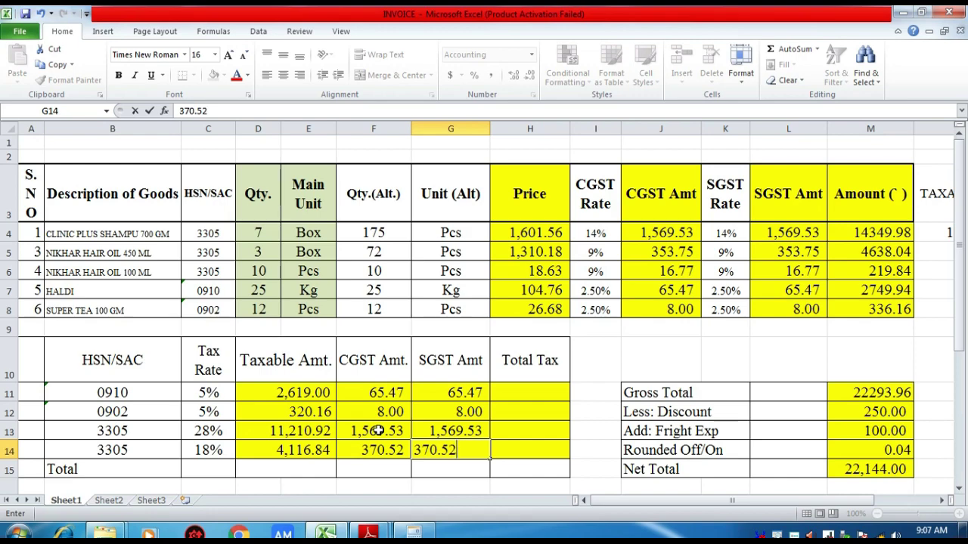
{"action": "key", "text": "Return"}
Step: Total the Taxable Amt. column with a SUM over rows 11 to 14
{"action": "key", "text": "Left"}
{"action": "key", "text": "Left"}
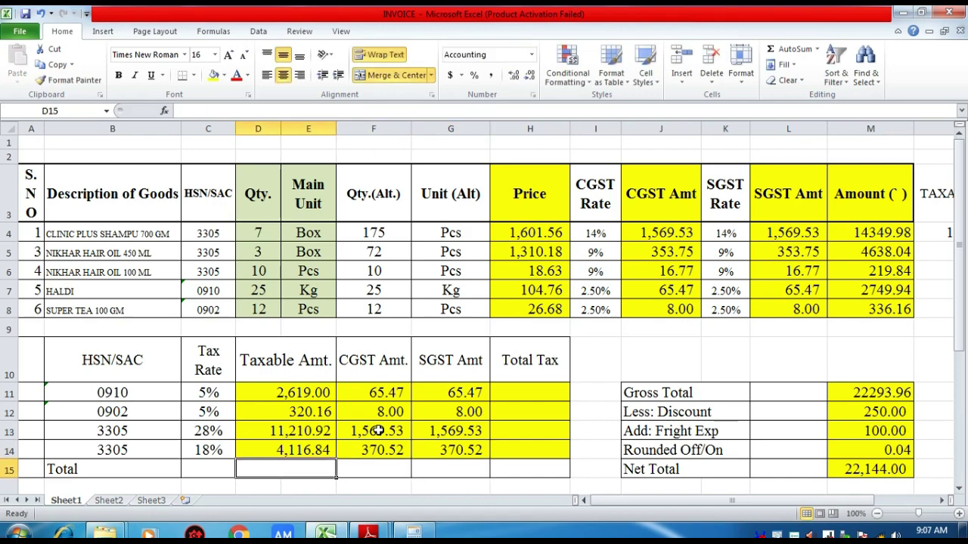
{"action": "type", "text": "=SU"}
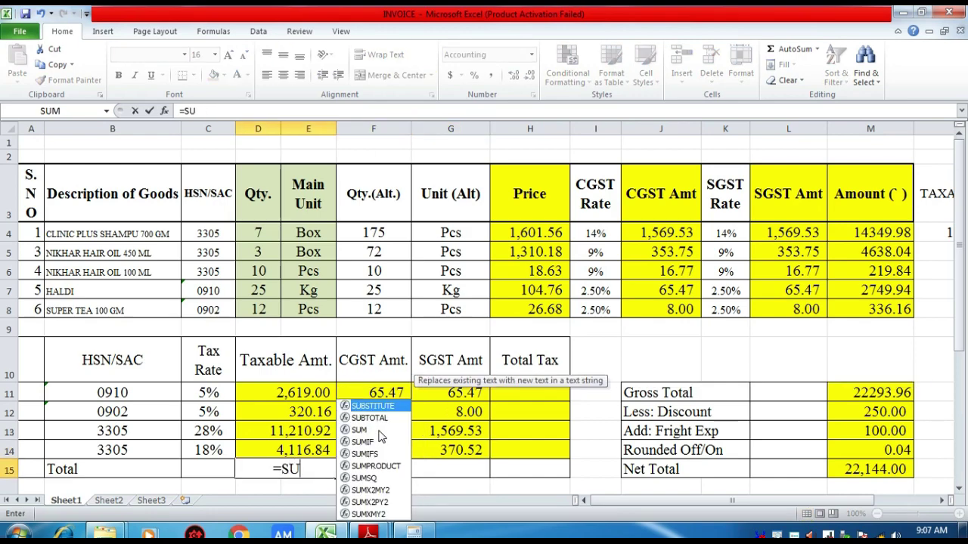
{"action": "type", "text": "M("}
{"action": "key", "text": "Up"}
{"action": "key", "text": "shift+Up"}
{"action": "key", "text": "shift+Up"}
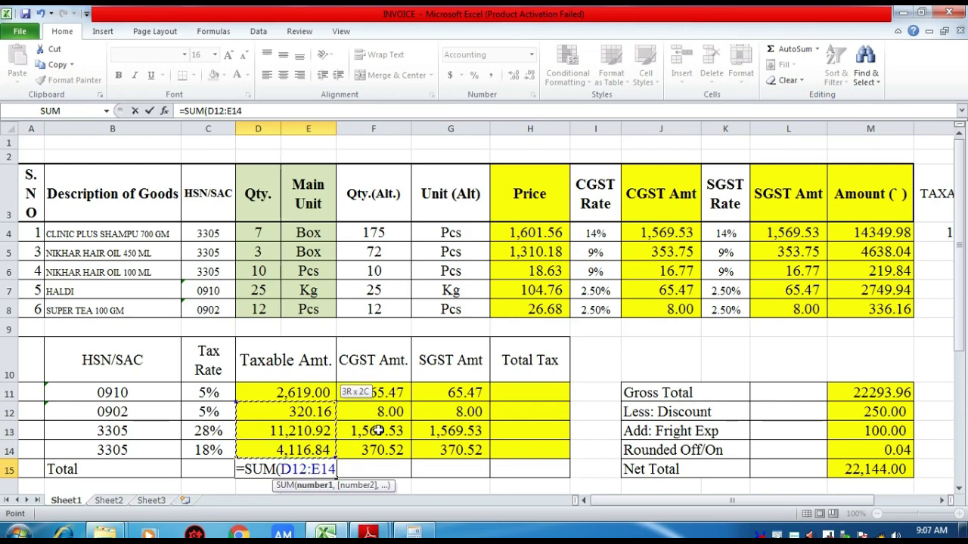
{"action": "key", "text": "shift+Up"}
{"action": "key", "text": "Return"}
Step: Copy the taxable total SUM formula into the Total row's CGST cell
{"action": "key", "text": "Up"}
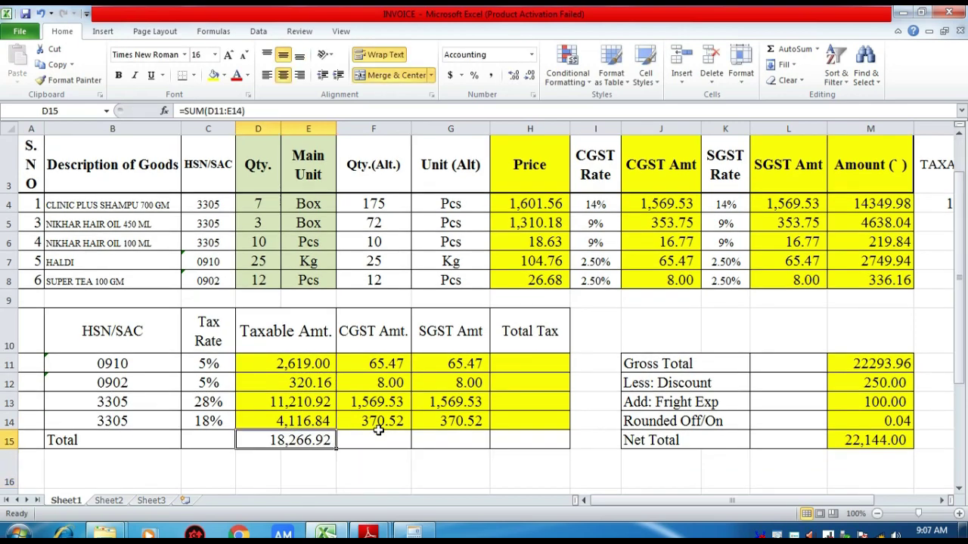
{"action": "left_click", "coordinate": [380, 435]}
{"action": "key", "text": "Left"}
{"action": "key", "text": "Right"}
{"action": "key", "text": "Left"}
{"action": "key", "text": "ctrl+c"}
{"action": "key", "text": "Right"}
{"action": "key", "text": "Return"}
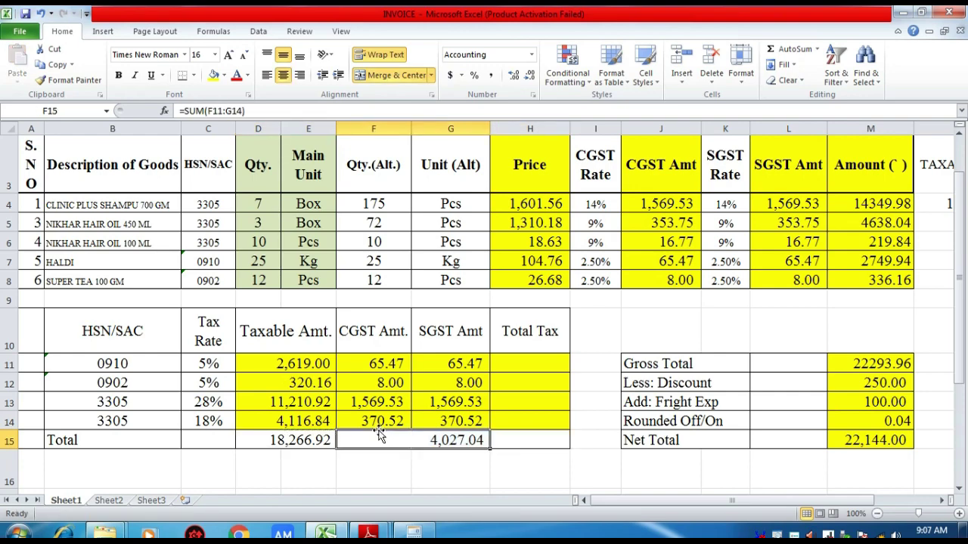
Step: Unmerge the CGST/SGST total cell and enter 4,027.04 as the SGST total
{"action": "left_click", "coordinate": [358, 78]}
{"action": "left_click", "coordinate": [451, 442]}
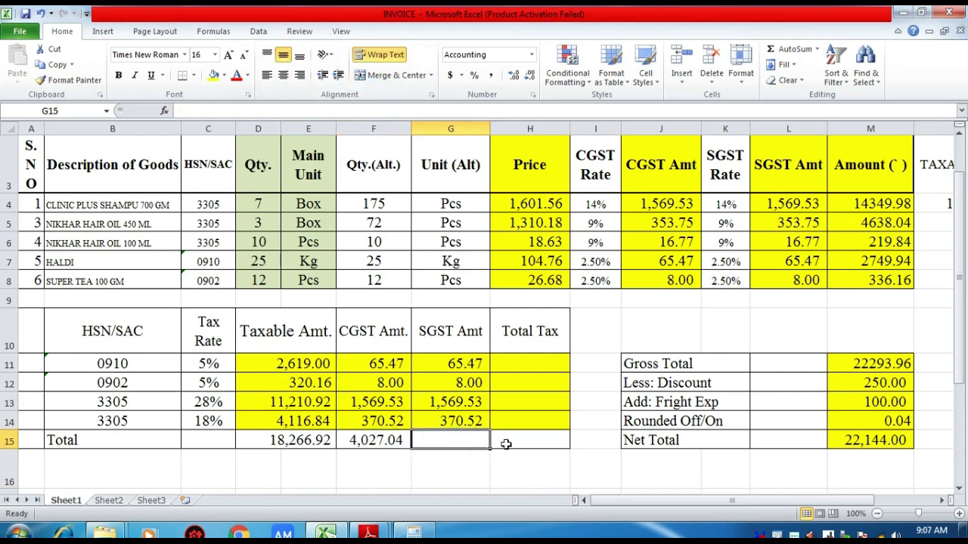
{"action": "type", "text": "4,02"}
{"action": "type", "text": "7"}
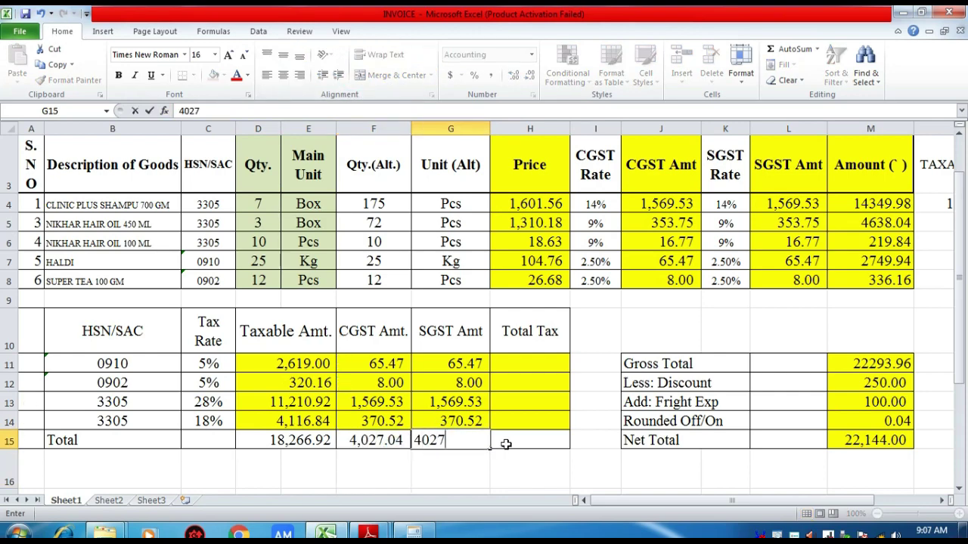
{"action": "type", "text": ".04"}
{"action": "left_click", "coordinate": [504, 443]}
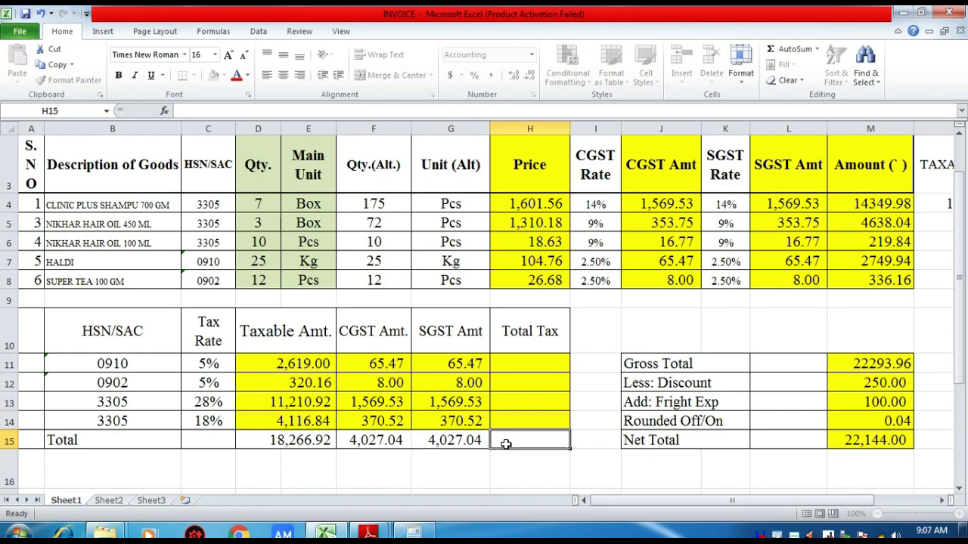
Step: Add a Total Tax formula of SGST plus CGST for each rate row, giving 130.94 for 0910
{"action": "left_click", "coordinate": [529, 364]}
{"action": "type", "text": "+"}
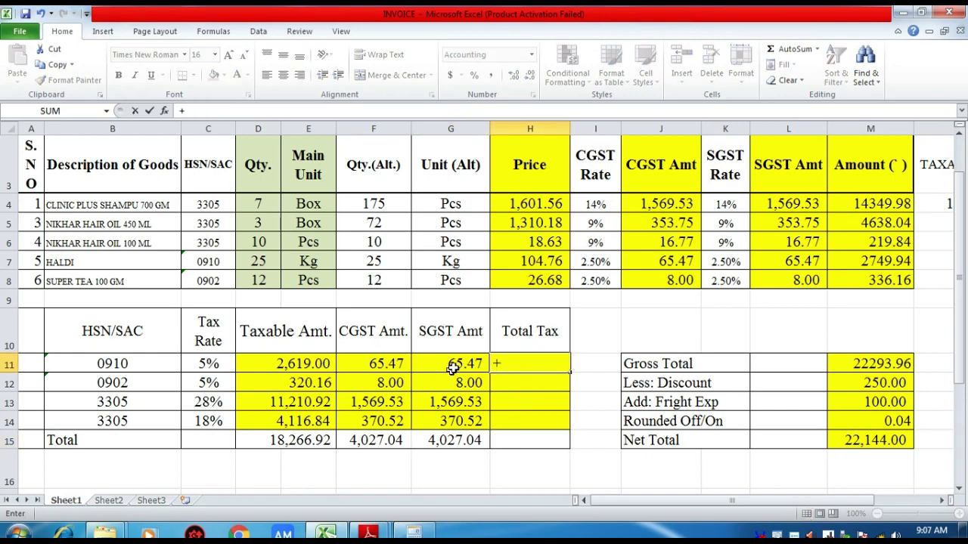
{"action": "left_click", "coordinate": [456, 365]}
{"action": "type", "text": "+"}
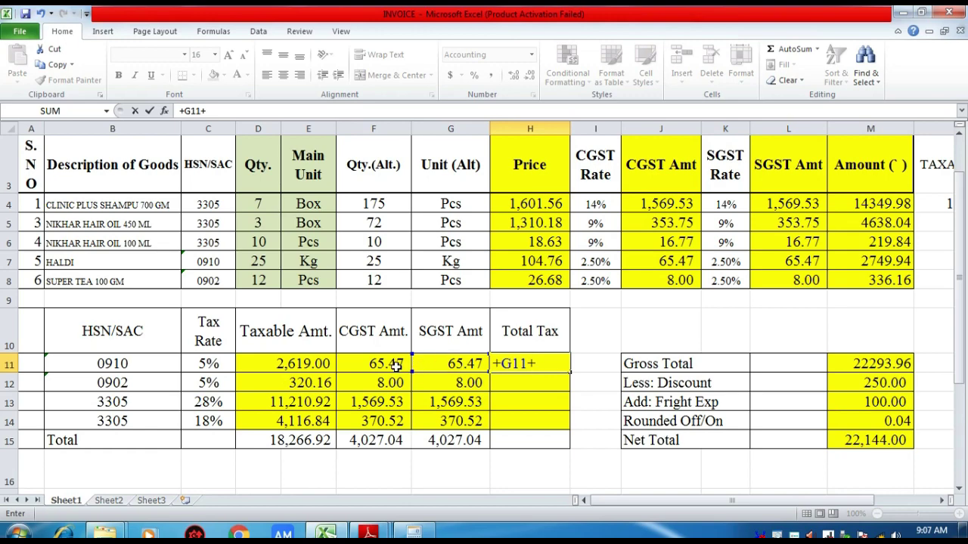
{"action": "left_click", "coordinate": [394, 364]}
{"action": "key", "text": "Return"}
{"action": "key", "text": "Up"}
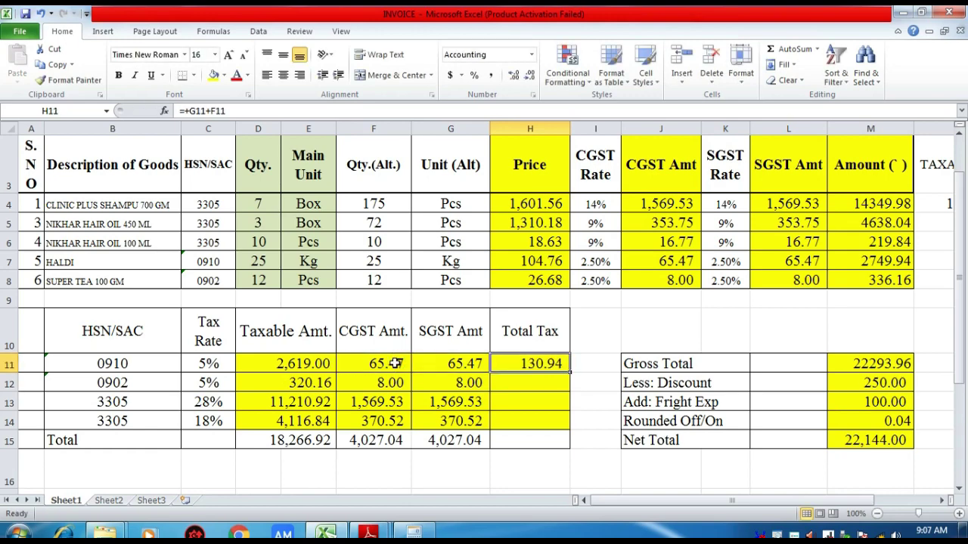
{"action": "key", "text": "ctrl+c"}
{"action": "key", "text": "Down"}
{"action": "key", "text": "shift+Down"}
{"action": "key", "text": "shift+Down"}
{"action": "key", "text": "ctrl+v"}
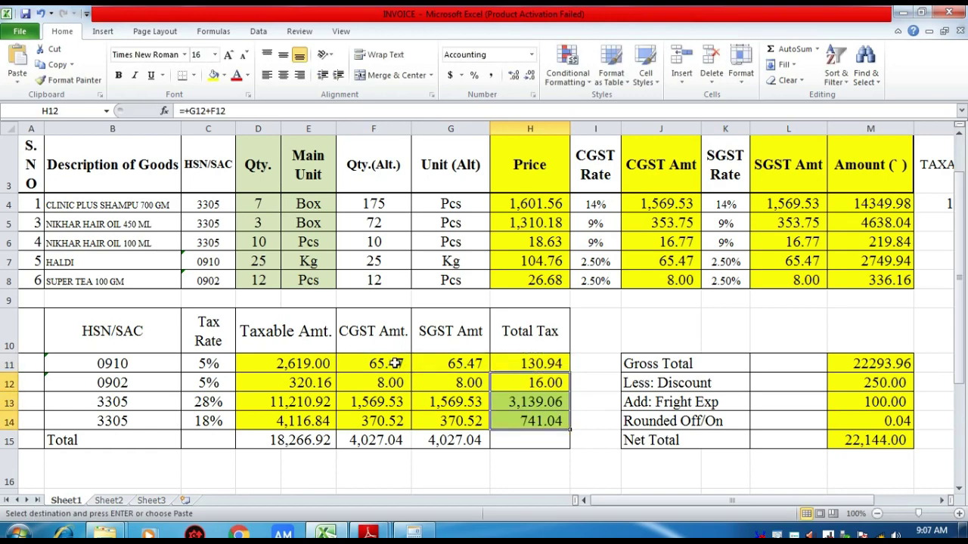
{"action": "key", "text": "Escape"}
Step: Sum the Total Tax column on the Total row
{"action": "key", "text": "Down"}
{"action": "key", "text": "Down"}
{"action": "key", "text": "Down"}
{"action": "key", "text": "Down"}
{"action": "key", "text": "Up"}
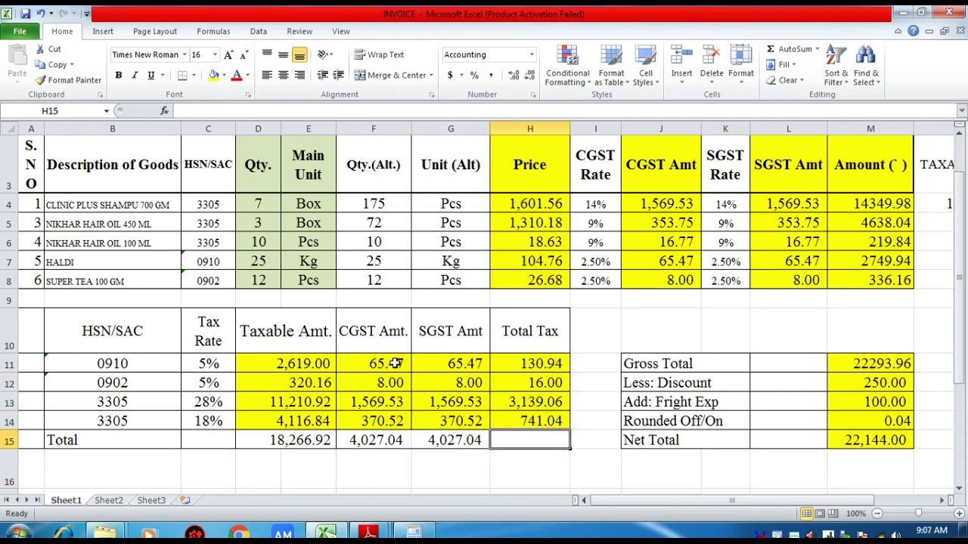
{"action": "type", "text": "+SUM("}
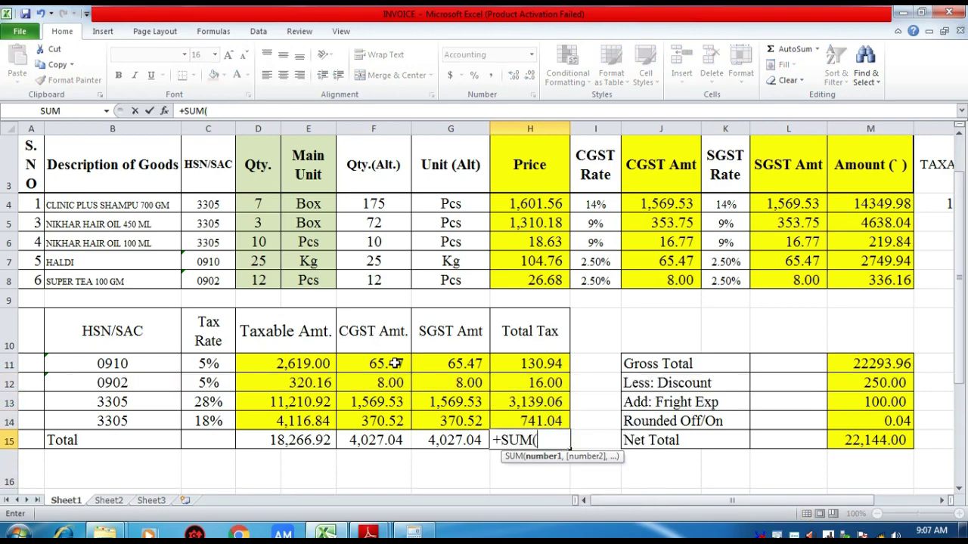
{"action": "key", "text": "Up"}
{"action": "key", "text": "shift+Up"}
{"action": "key", "text": "shift+Up"}
{"action": "key", "text": "shift+Up"}
{"action": "key", "text": "Return"}
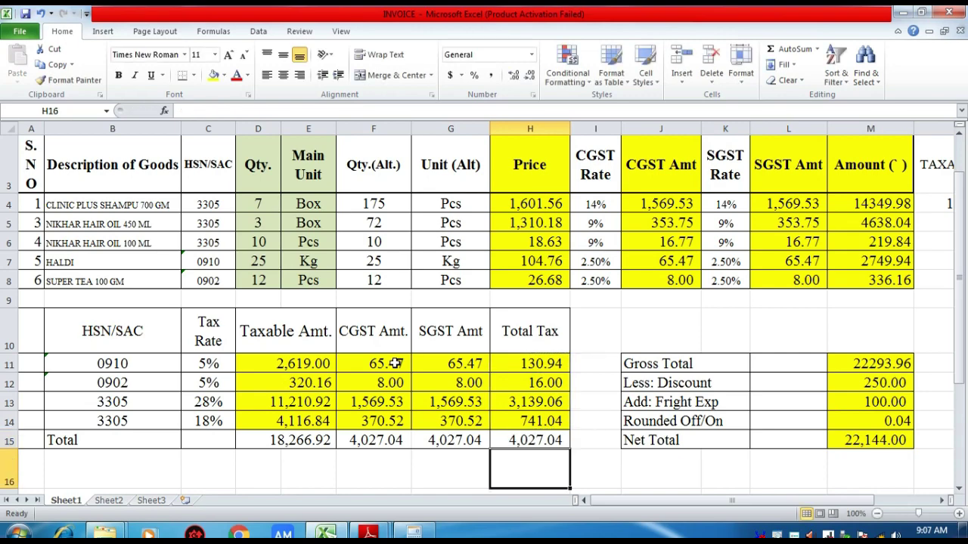
{"action": "scroll", "coordinate": [394, 363], "scroll_direction": "down", "scroll_amount": 1}
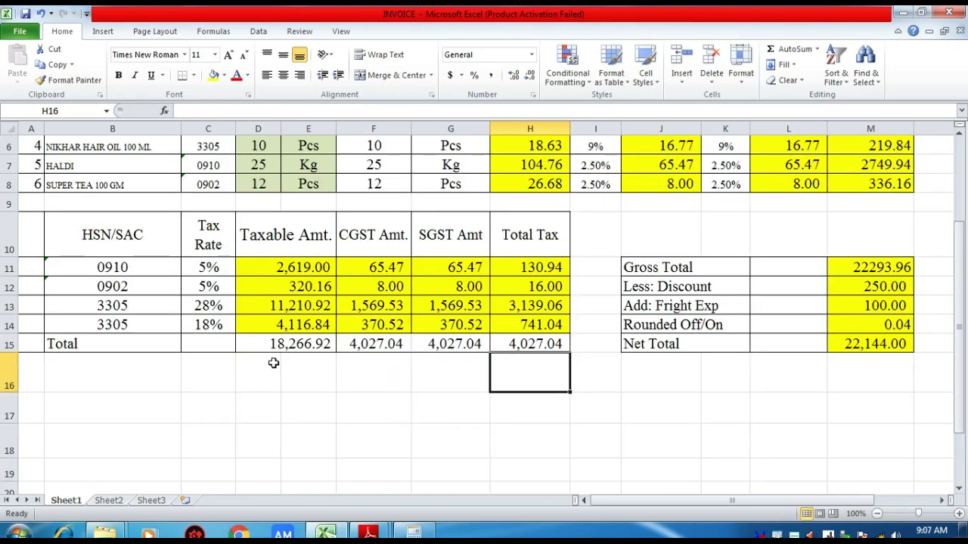
{"action": "left_click", "coordinate": [370, 533]}
{"action": "left_click", "coordinate": [316, 475]}
{"action": "scroll", "coordinate": [344, 469], "scroll_direction": "down", "scroll_amount": 5}
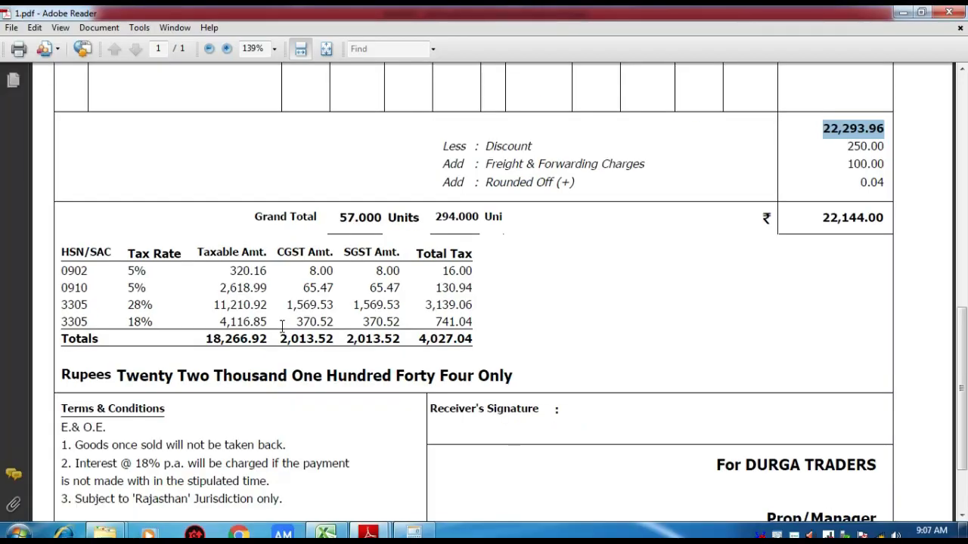
{"action": "left_click", "coordinate": [333, 533]}
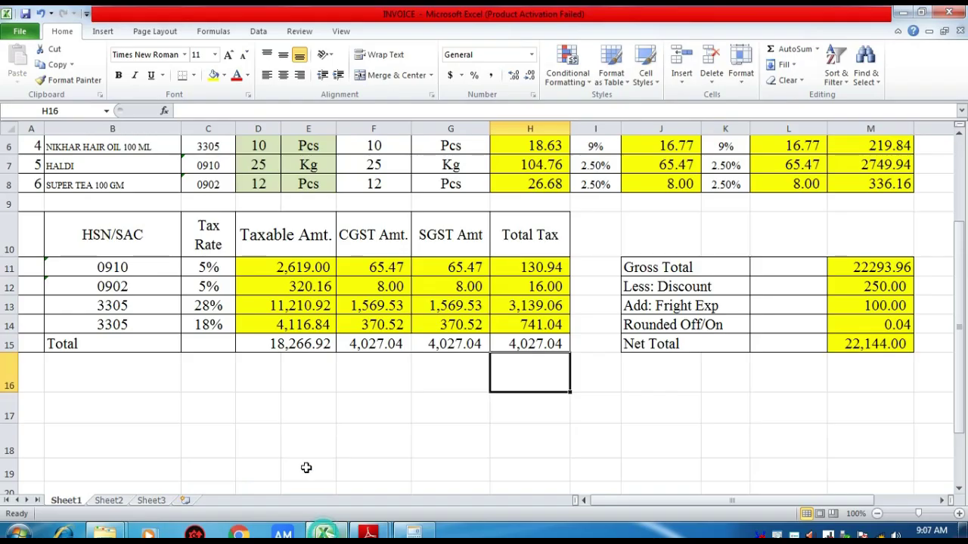
{"action": "left_click", "coordinate": [301, 346]}
{"action": "scroll", "coordinate": [524, 347], "scroll_direction": "up", "scroll_amount": 2}
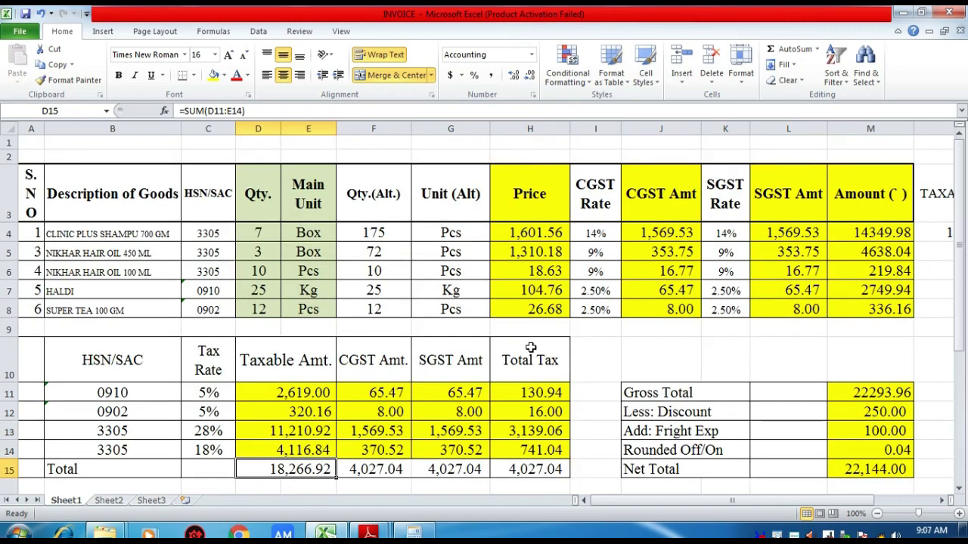